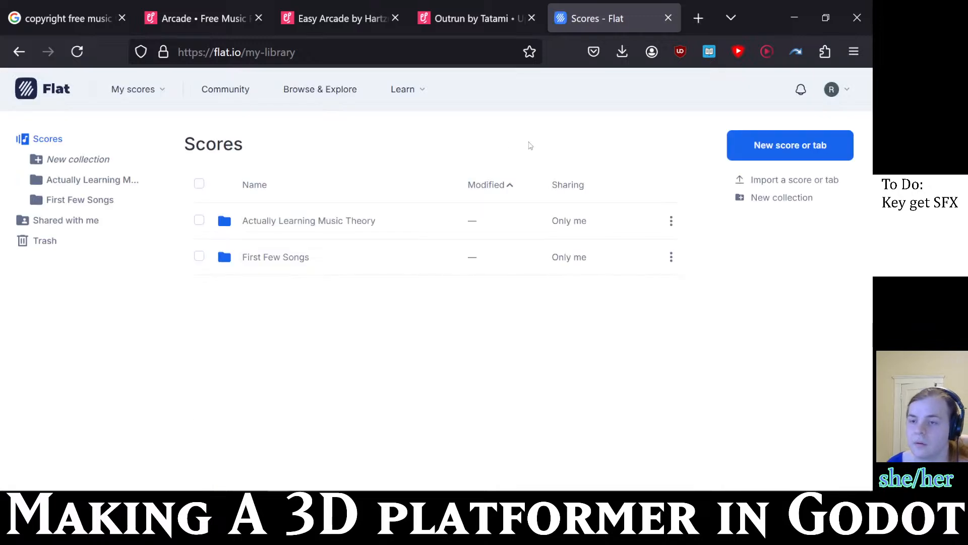
- Create a new private score titled "12/8 driving music" in the Actually Learning Music Theory collection
click(767, 148)
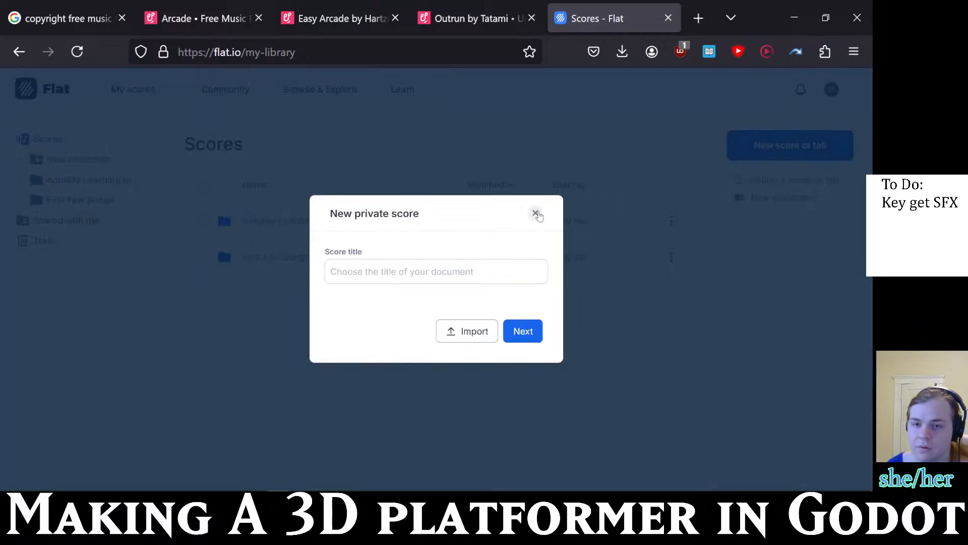
click(536, 213)
click(456, 221)
click(793, 148)
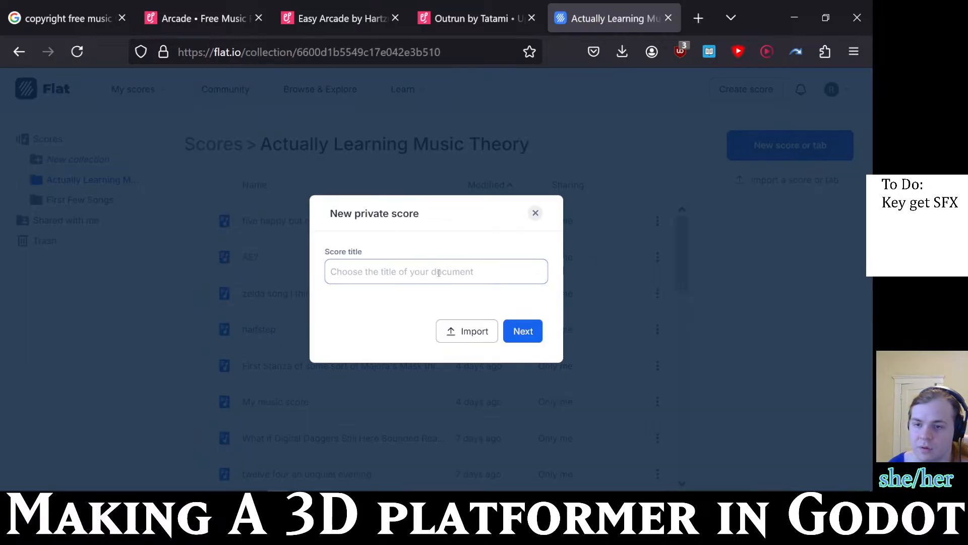
text(12/8)
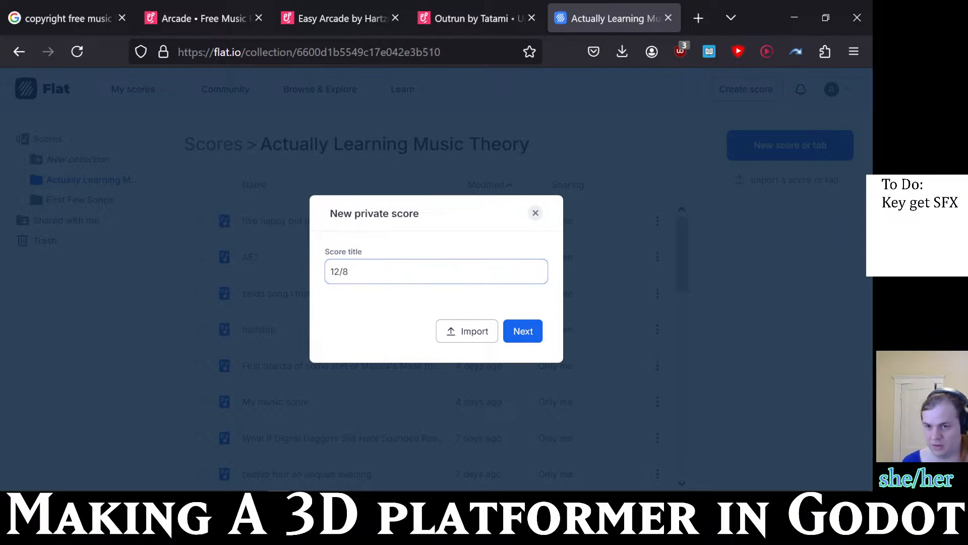
text( driving music)
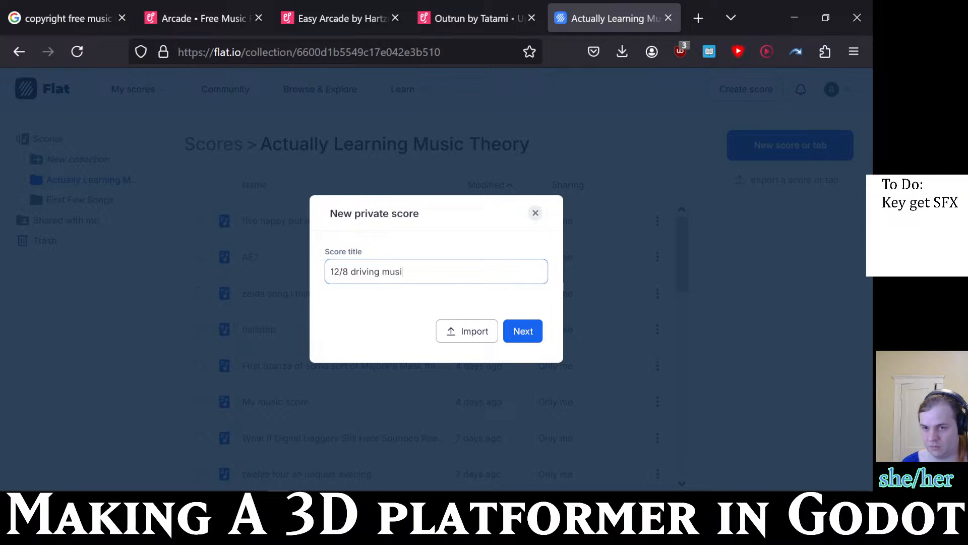
key(Return)
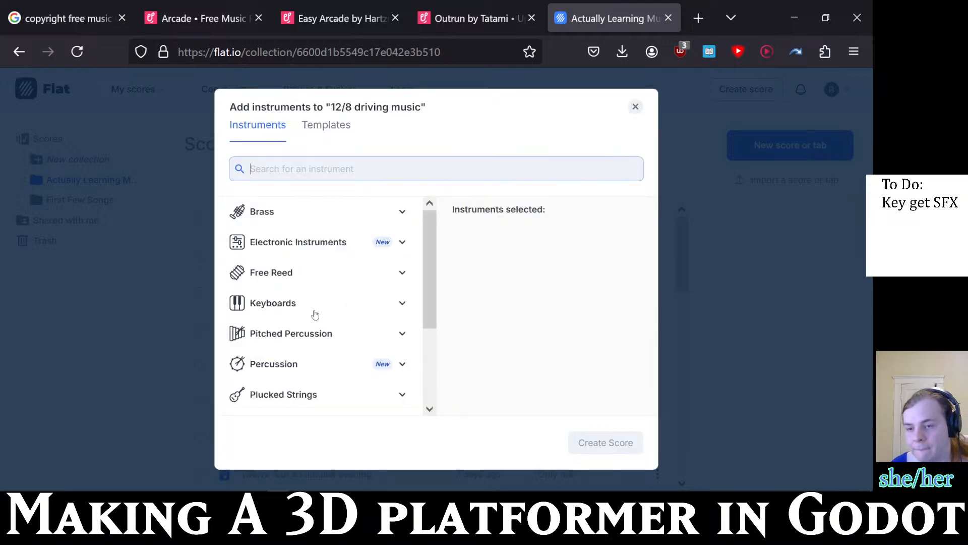
- Add the Portamento Synth Bass from the electronic instruments and create the score
click(314, 247)
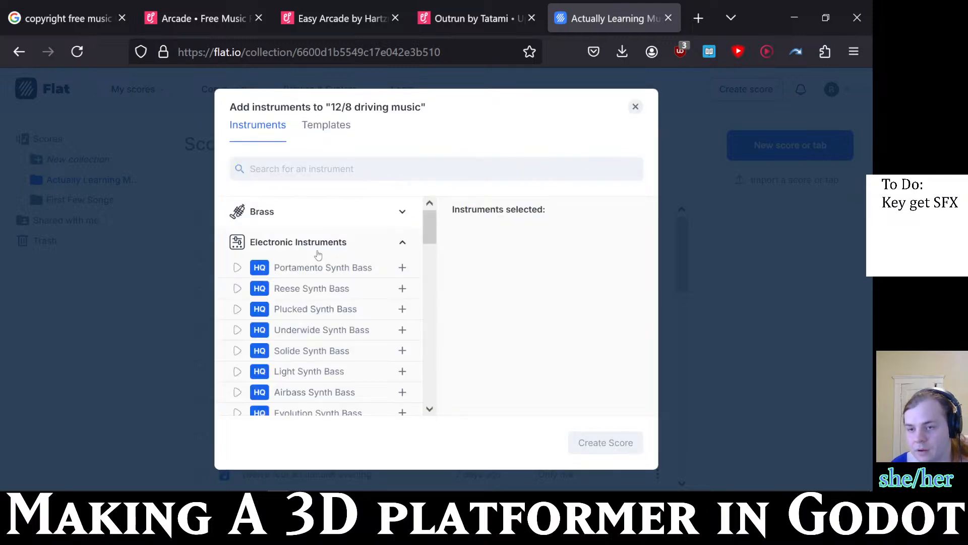
click(301, 268)
click(605, 442)
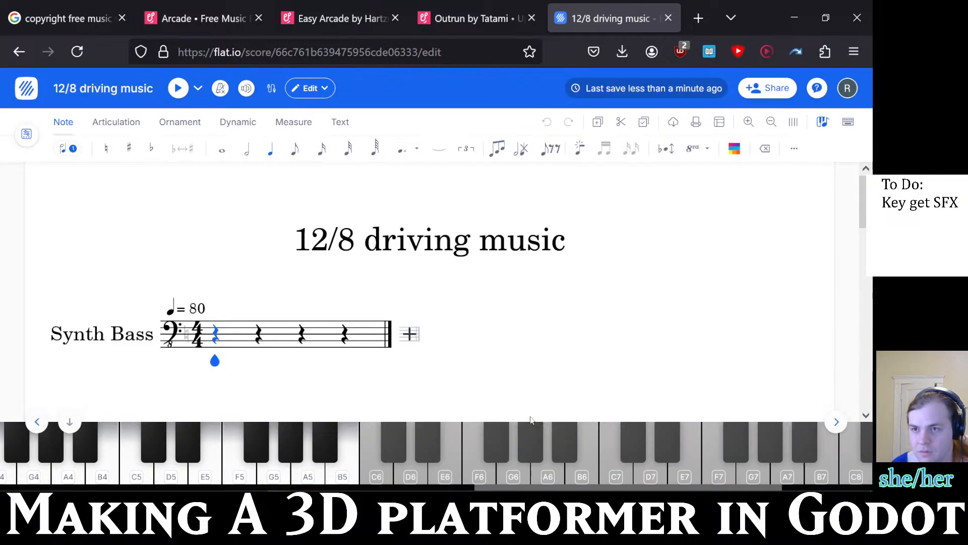
click(197, 333)
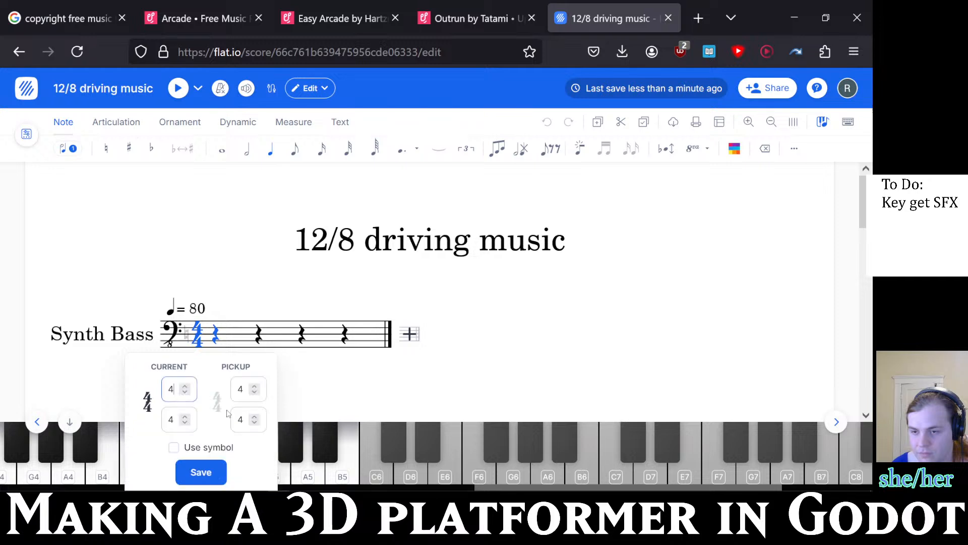
click(229, 413)
double_click(177, 389)
text(12)
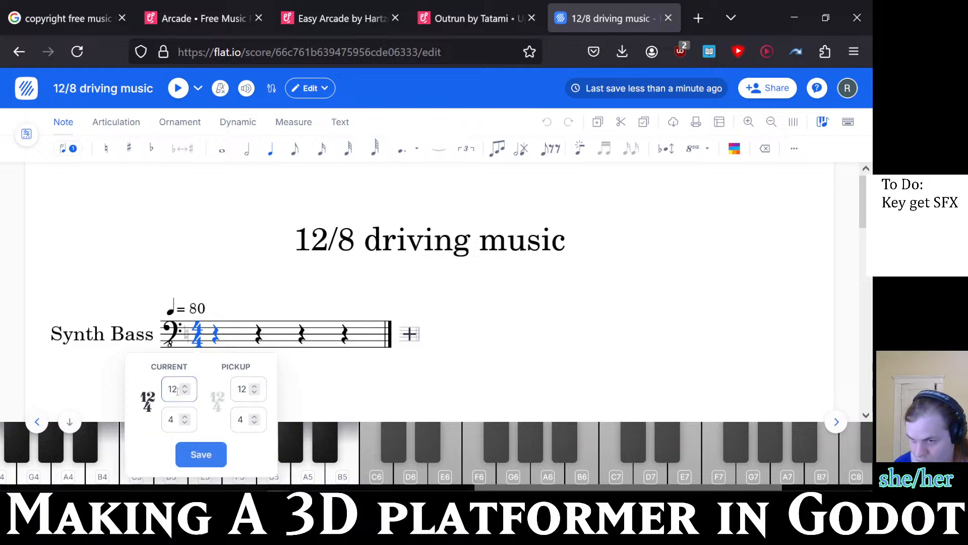
double_click(178, 419)
key(BackSpace)
text(8)
click(401, 407)
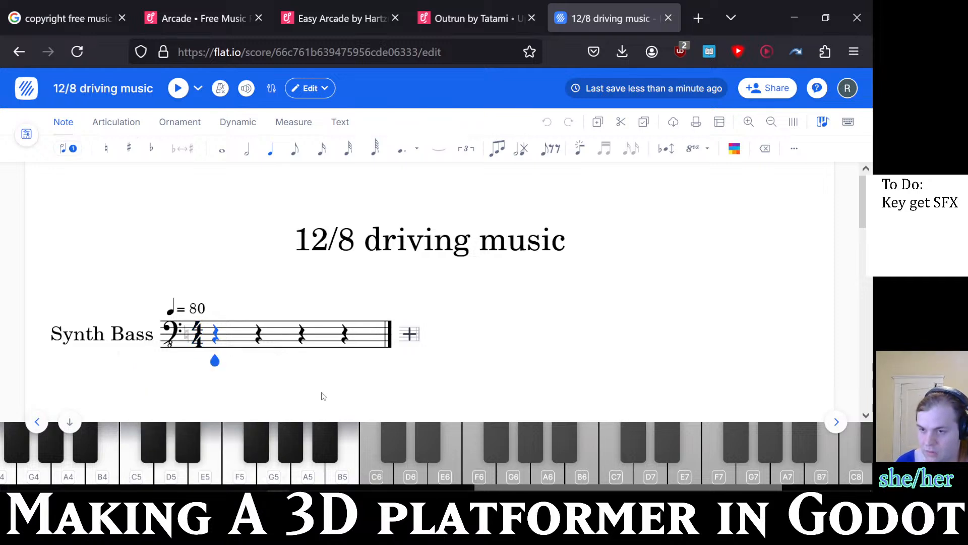
- Set the score's time signature to 12/8 and save it
click(202, 335)
click(241, 403)
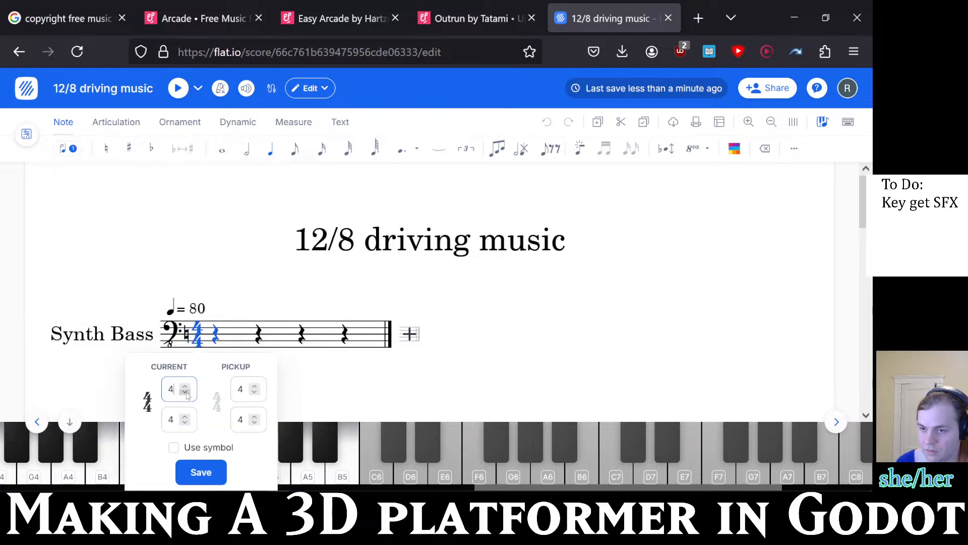
double_click(173, 419)
key(BackSpace)
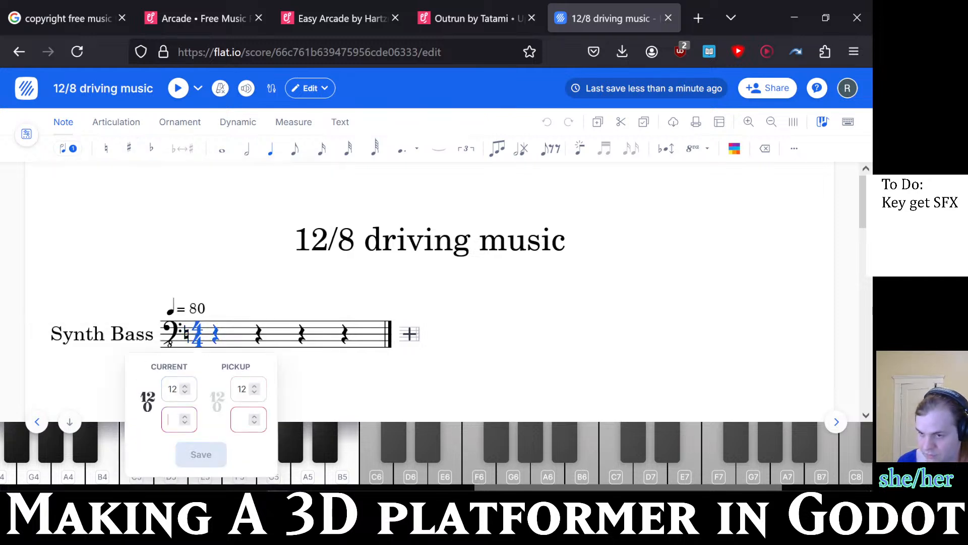
text(8)
key(Return)
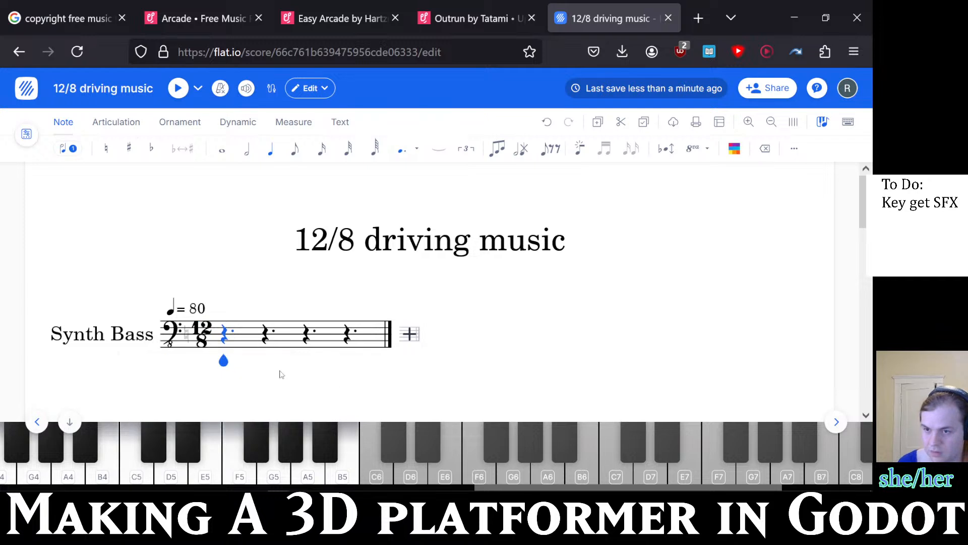
- Enter dotted quarter notes B, D, F, G in the first measure and A, G, E, D in the second
click(225, 342)
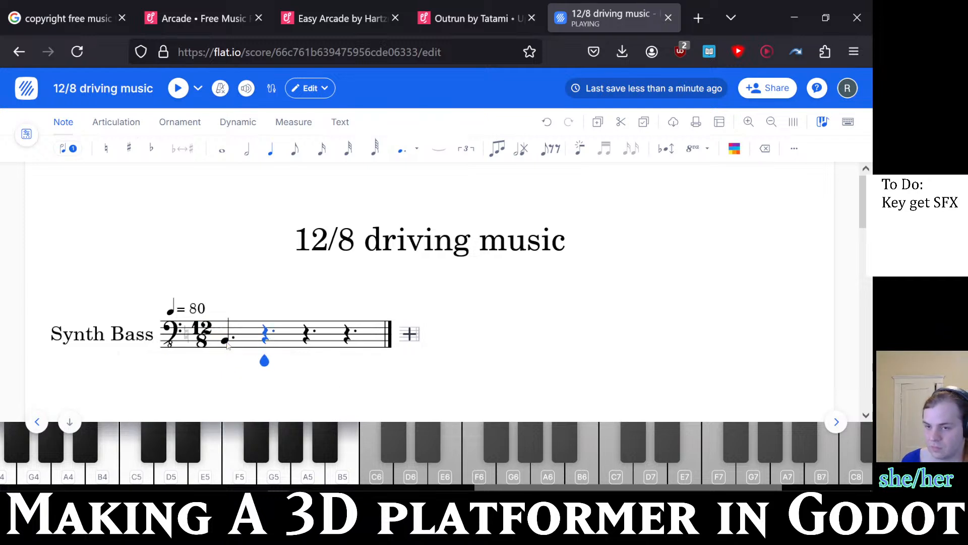
click(267, 337)
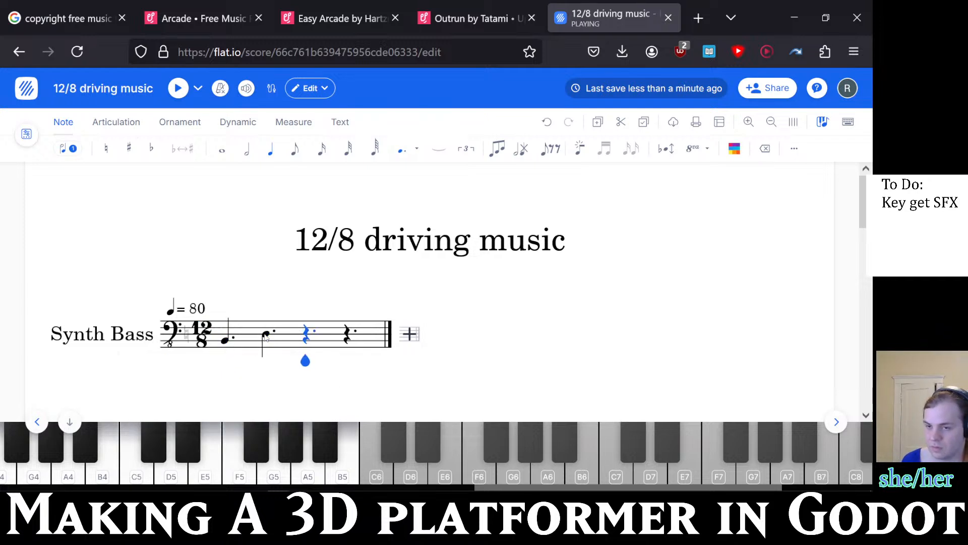
click(306, 329)
click(346, 324)
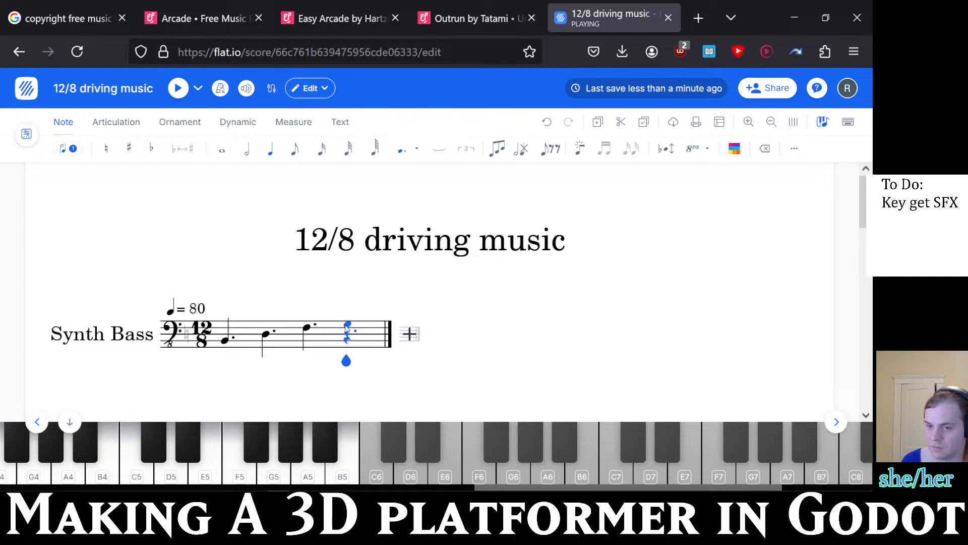
click(427, 322)
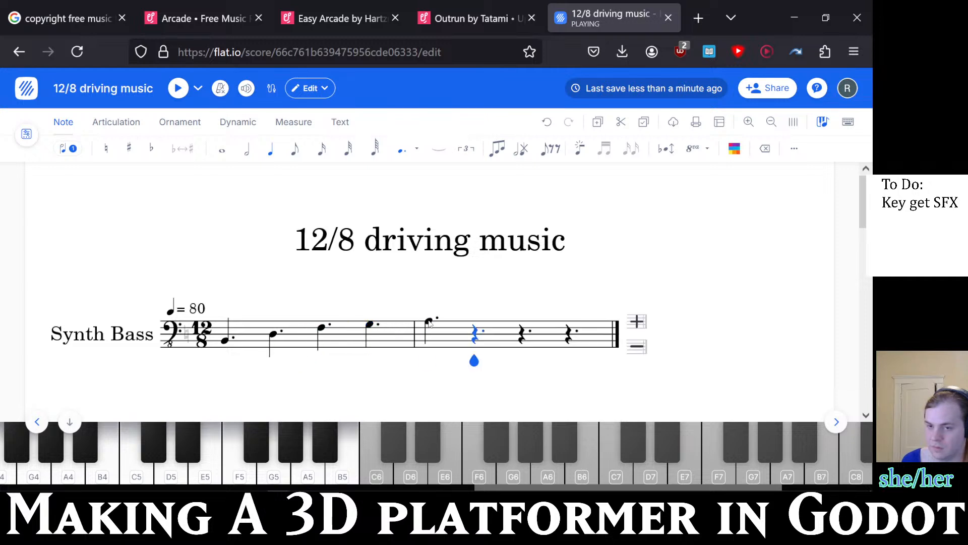
click(474, 325)
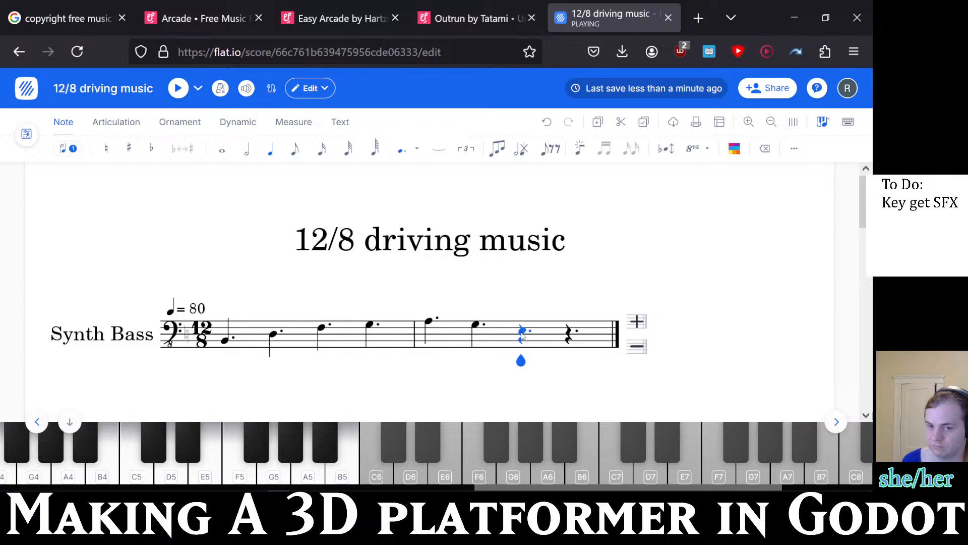
click(522, 331)
click(568, 334)
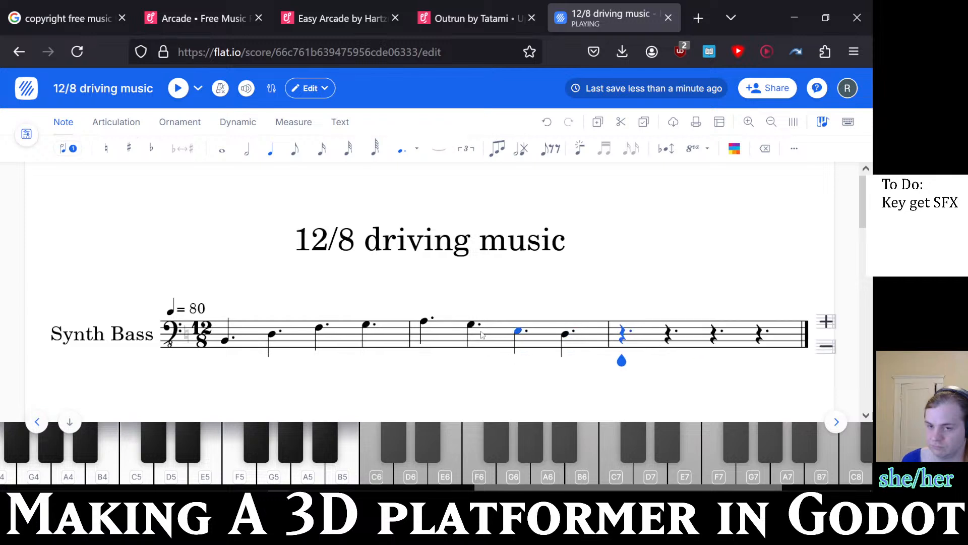
- Try a flat accidental on the F, the third note of the first measure
click(321, 329)
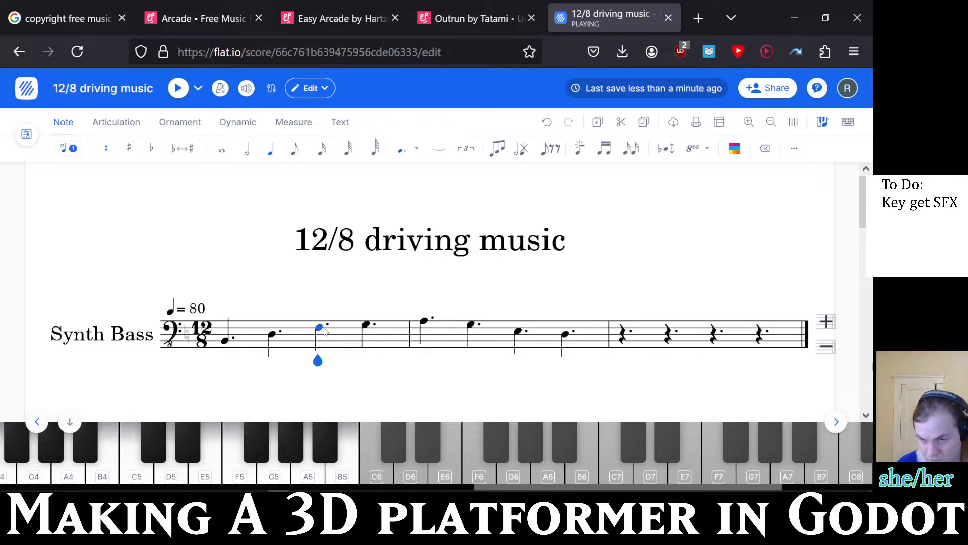
key(plus)
key(minus)
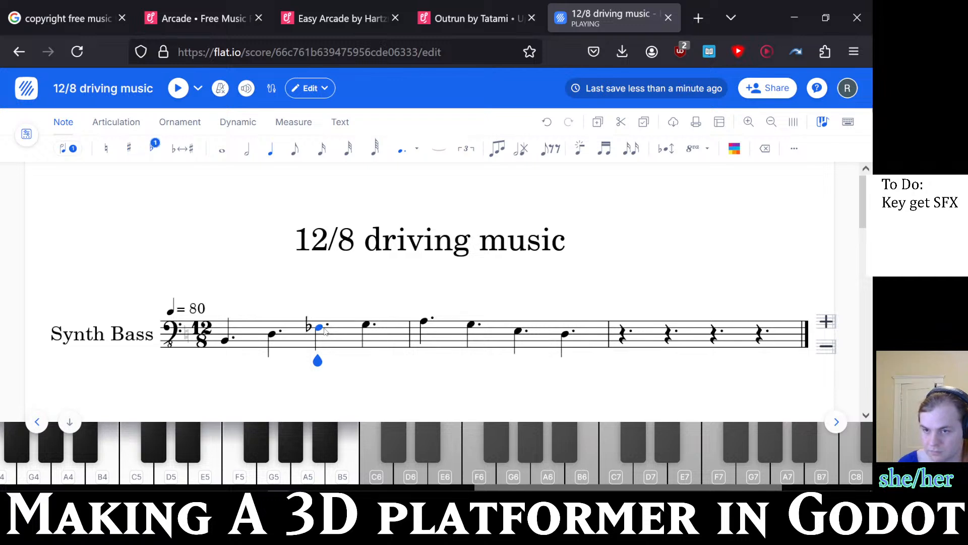
key(plus)
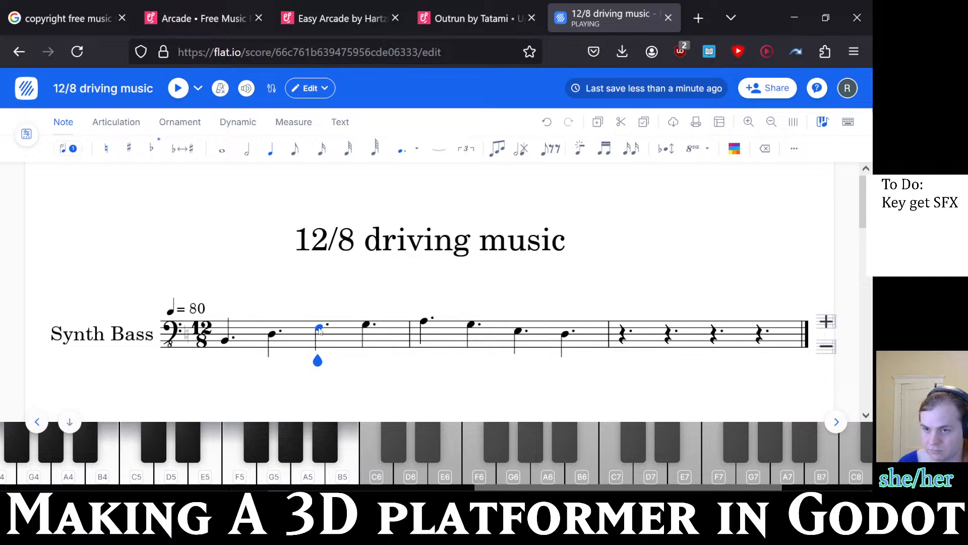
- Play back the bass line from its first note, stopping after the entered notes
click(224, 340)
key(space)
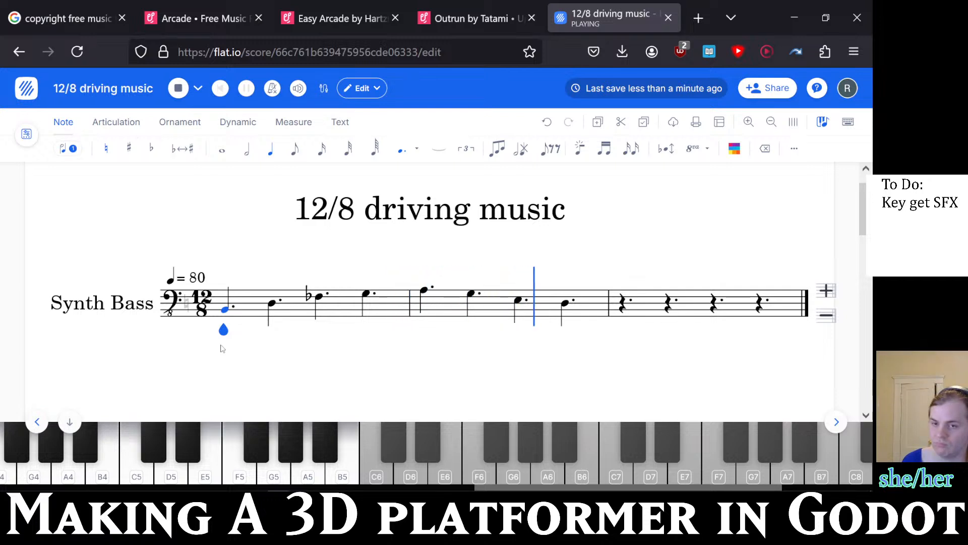
key(space)
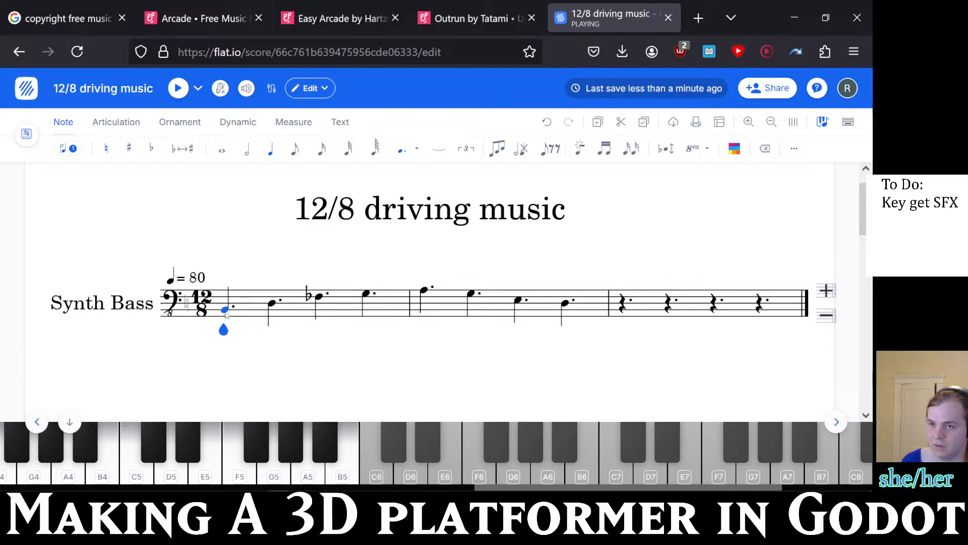
- Clear all the notes from the first two measures of the Synth Bass staff
click(225, 290)
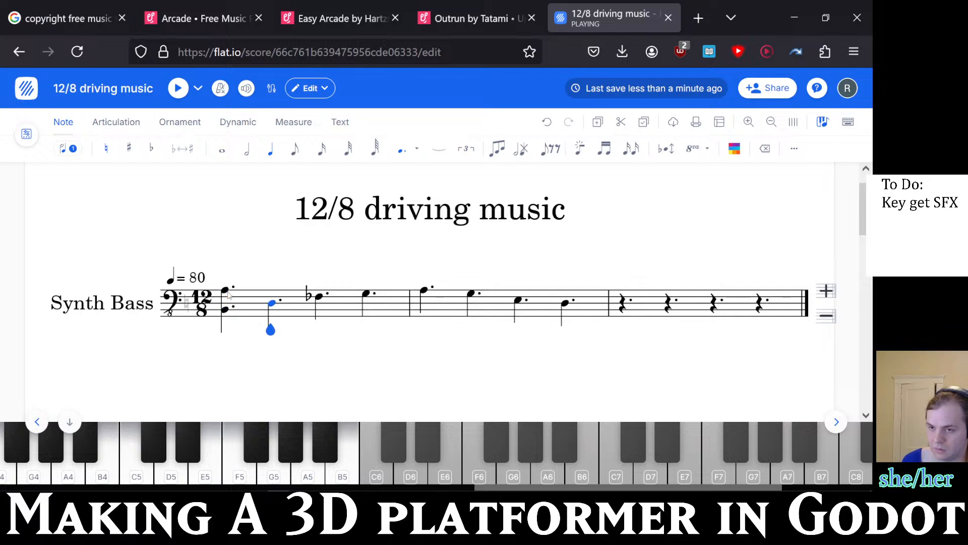
key(ctrl+z)
drag(225, 295, 566, 317)
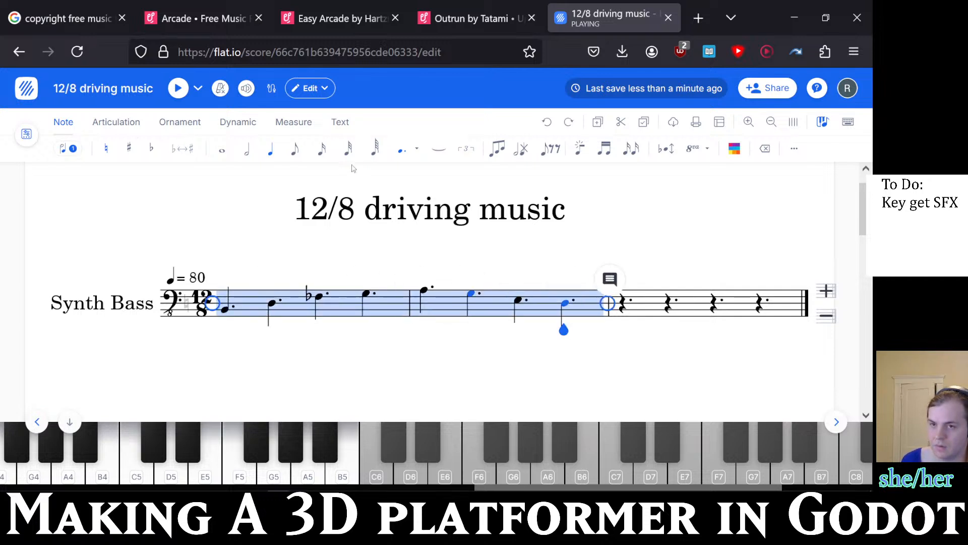
click(297, 150)
key(ctrl+z)
key(Delete)
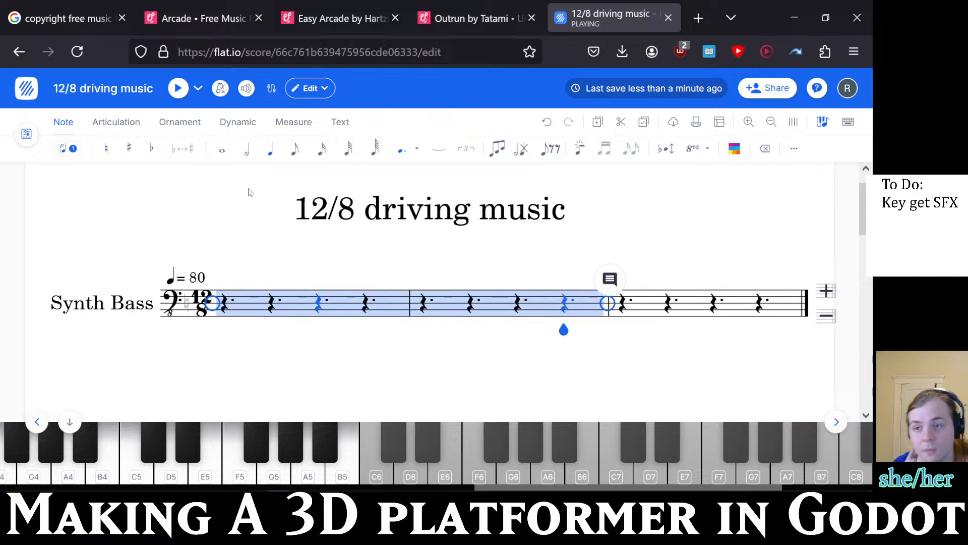
- Enter an eighth-note G at the start of the first measure
click(295, 147)
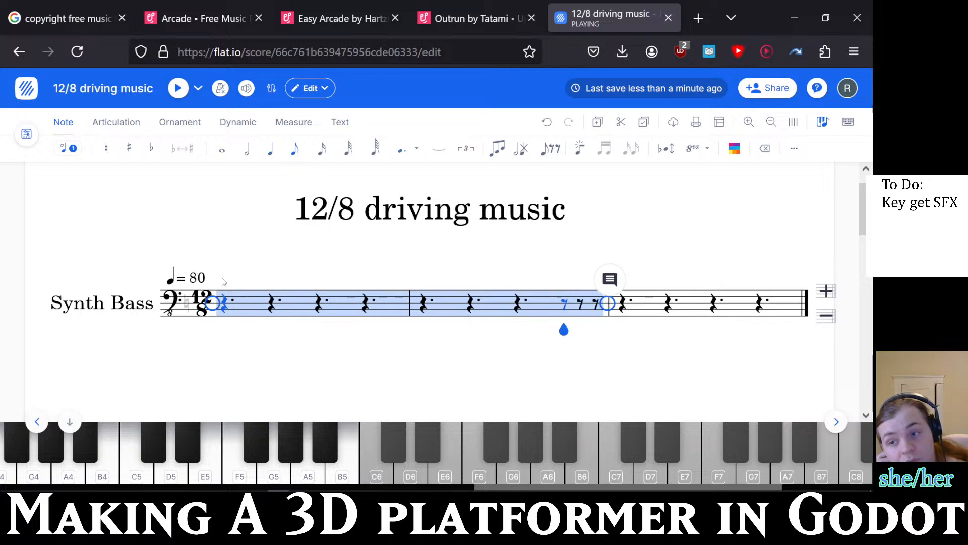
click(224, 315)
click(224, 316)
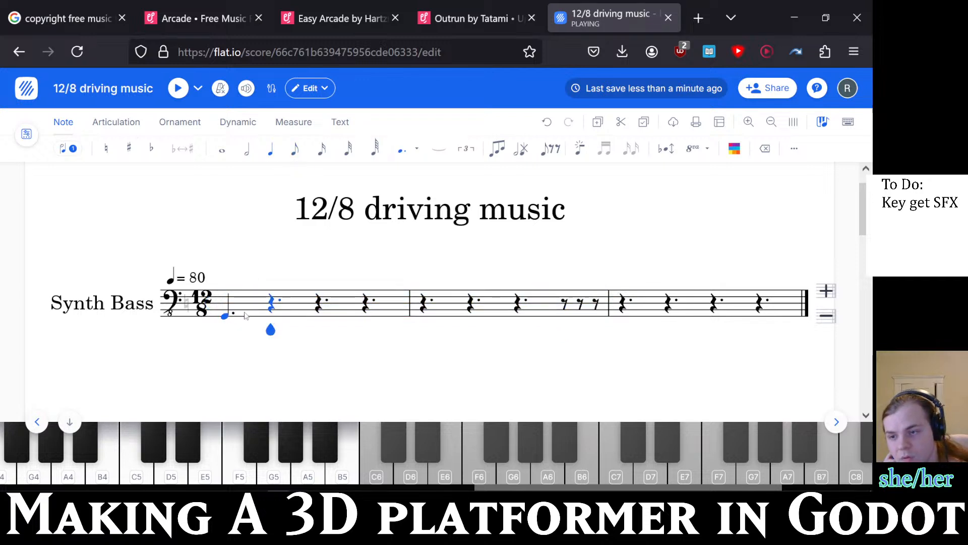
click(228, 317)
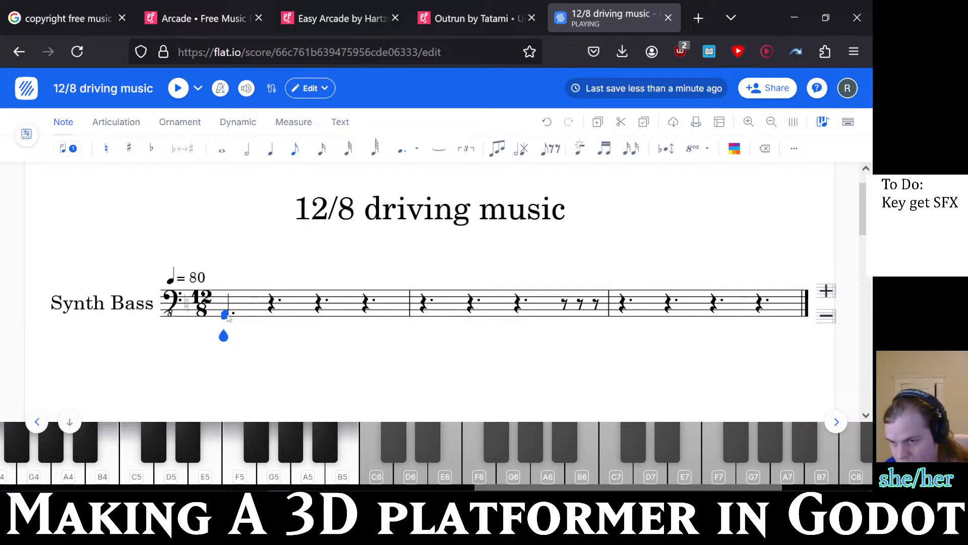
click(227, 316)
- Complete the first beat group with eighth notes B and D-sharp after the G
click(244, 311)
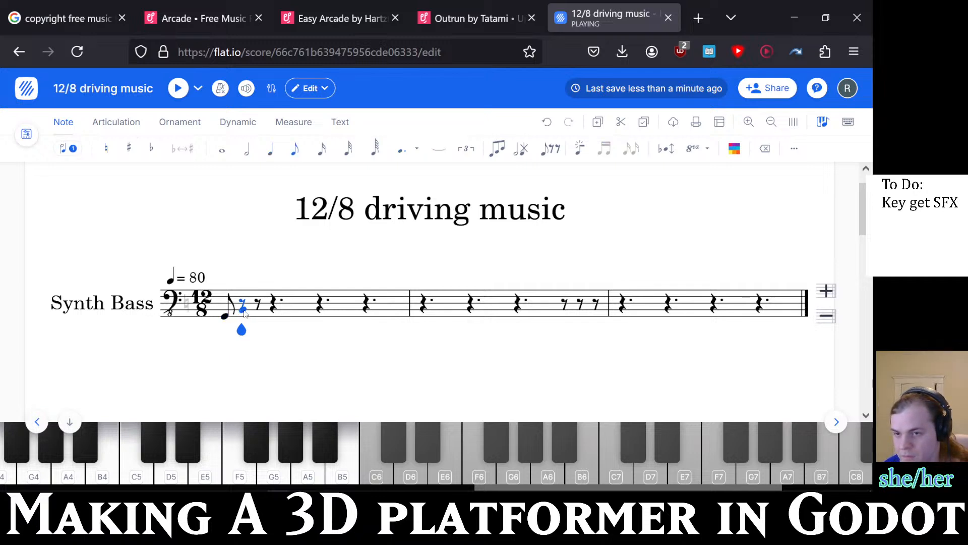
click(243, 309)
click(257, 306)
click(258, 307)
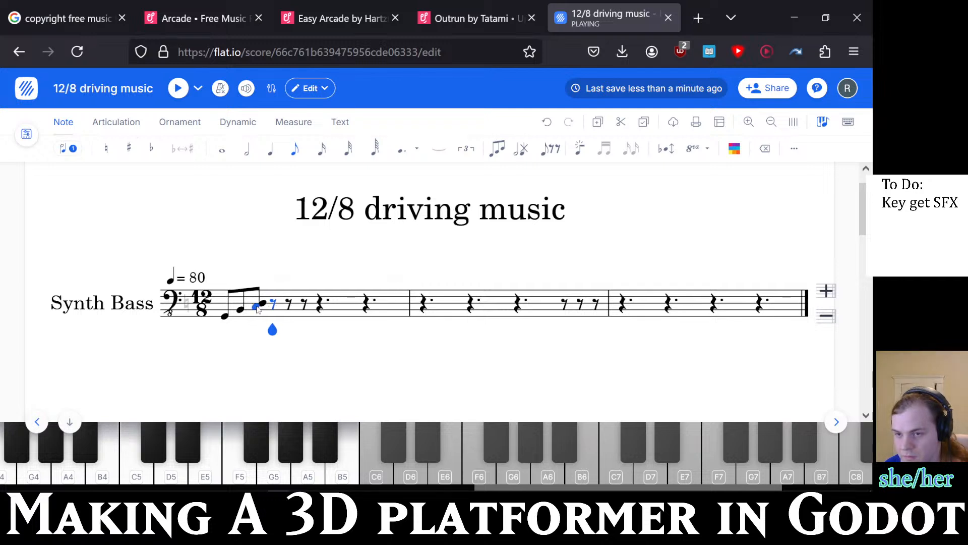
key(ctrl+z)
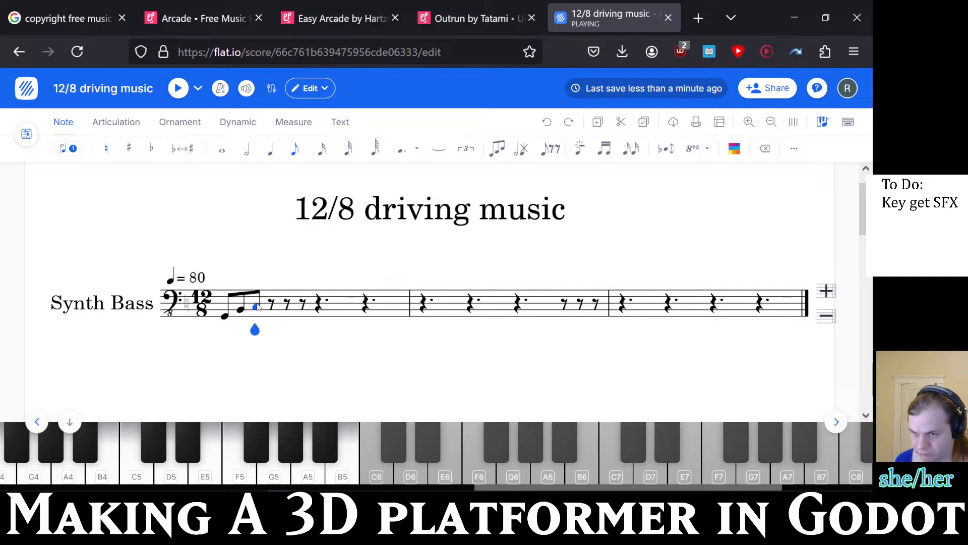
click(257, 309)
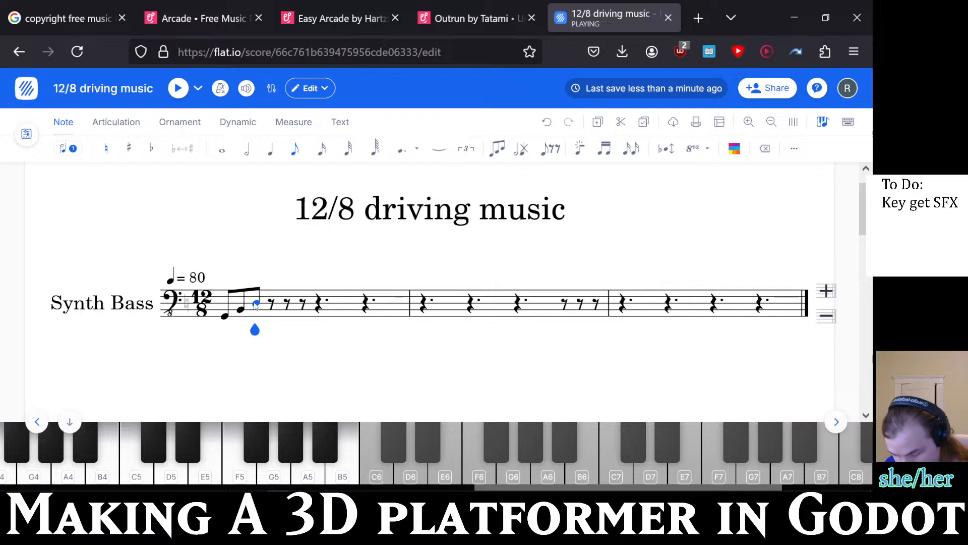
key(plus)
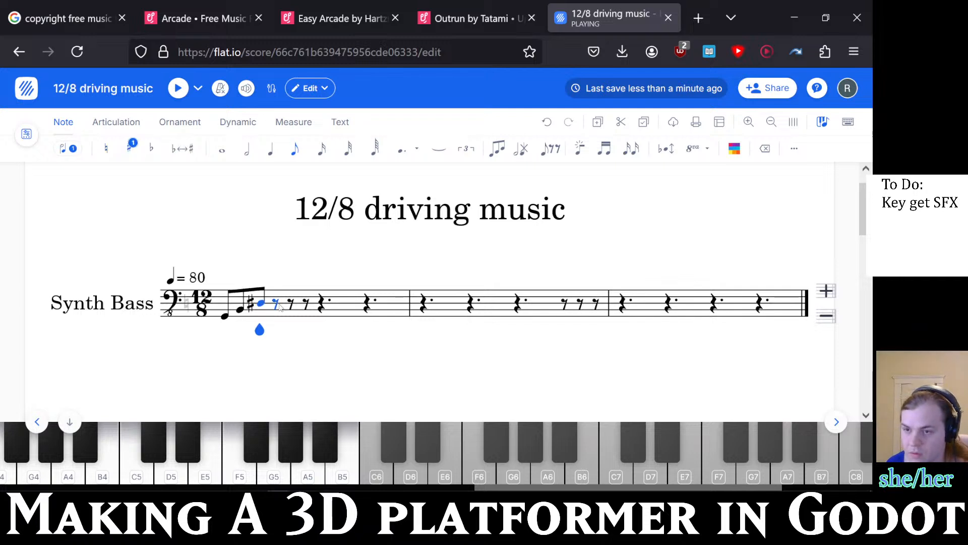
- Lower the second note of the first beat group to A and the third to C, playing the notes back
key(space)
click(240, 310)
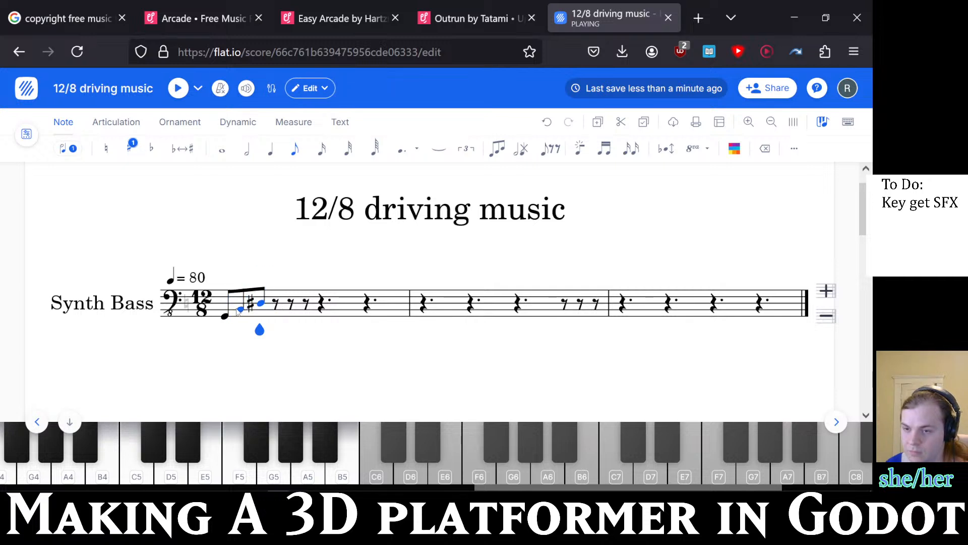
click(240, 310)
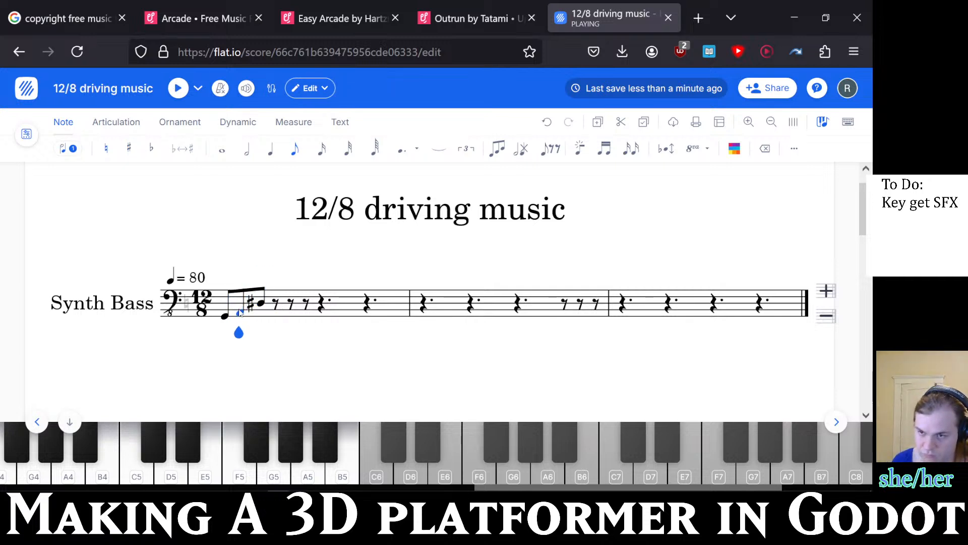
key(space)
click(263, 306)
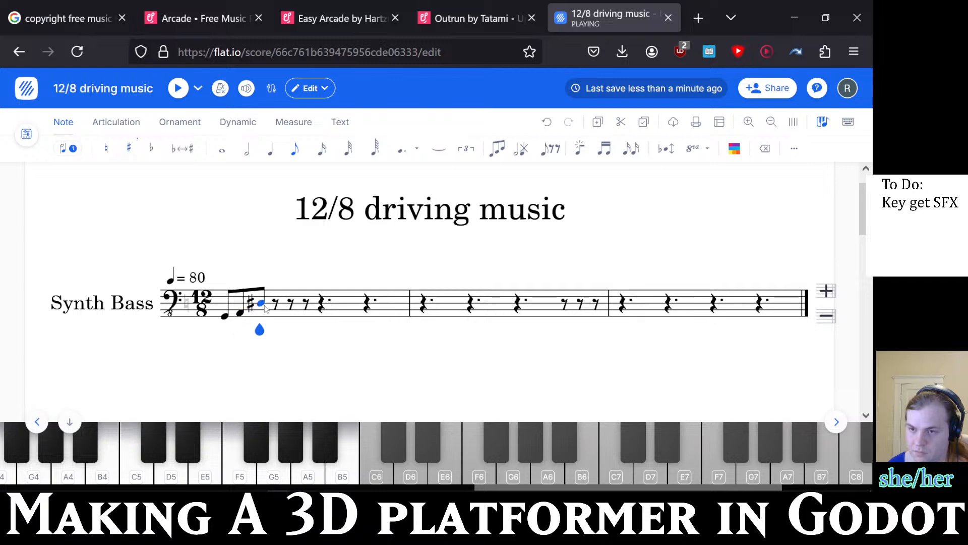
key(Down)
key(space)
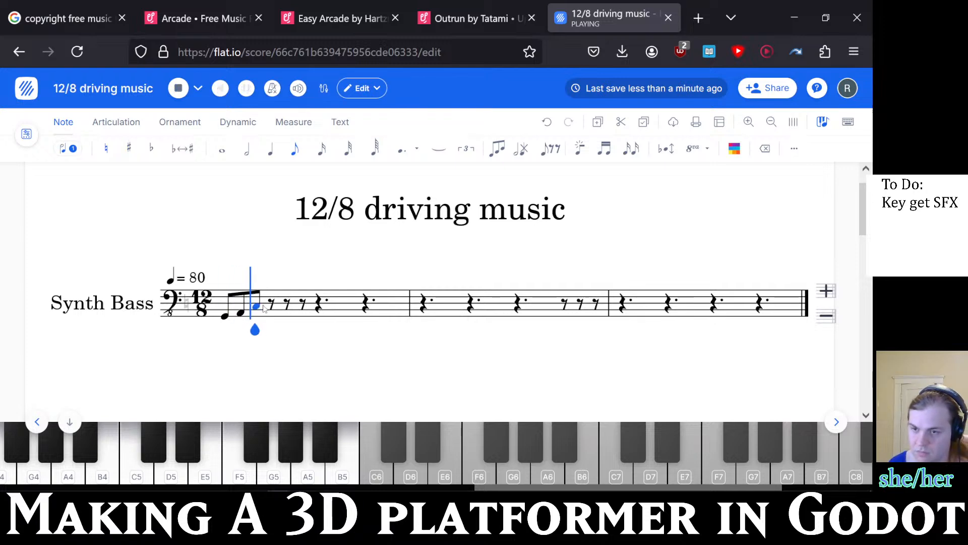
key(space)
- Switch to the Outrun track on Uppbeat, listen to its opening section, and return to the score in Flat
click(454, 19)
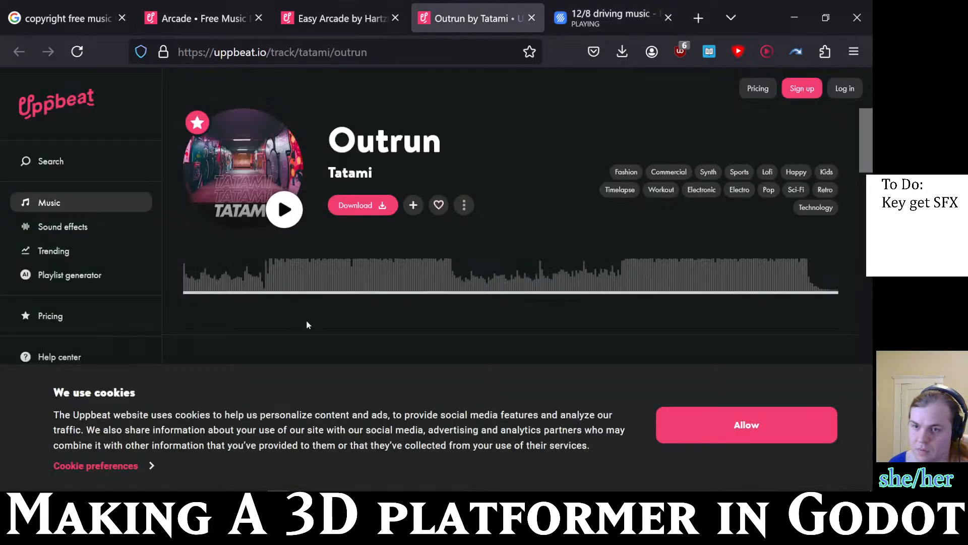
click(283, 211)
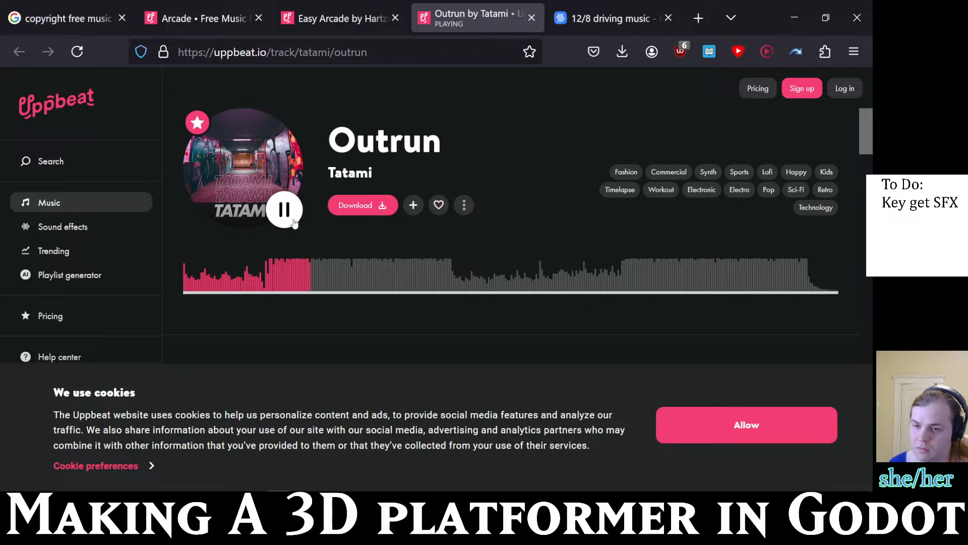
click(293, 222)
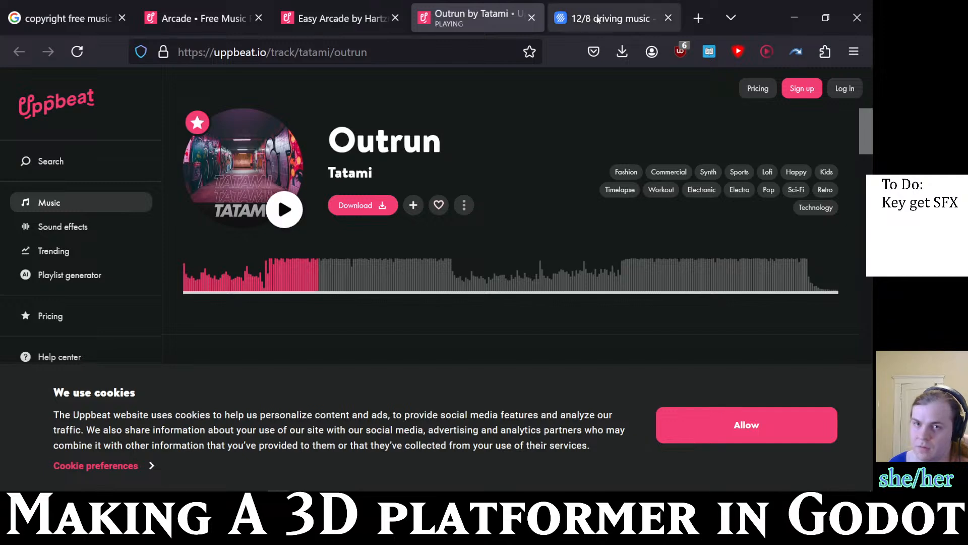
click(610, 18)
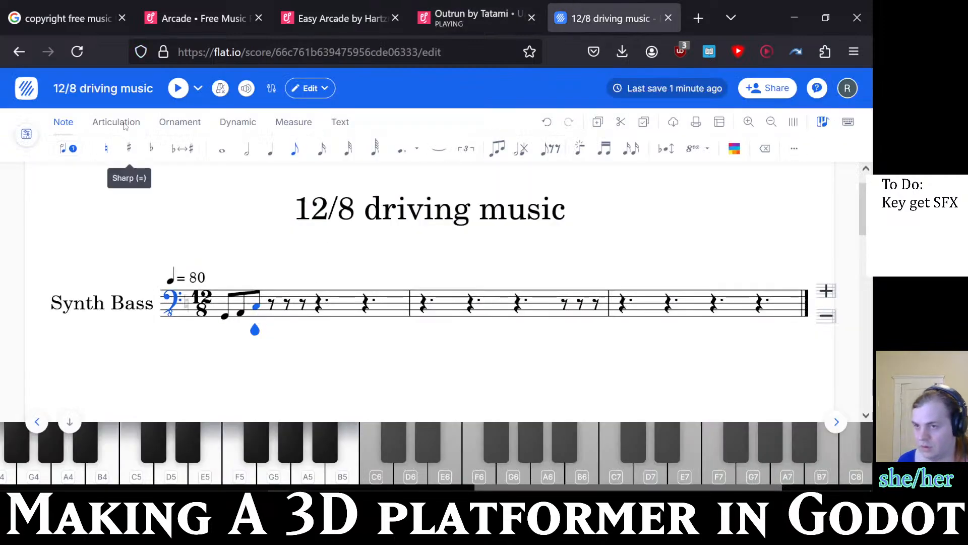
- Resume the Outrun track on Uppbeat and look through its similar music list while listening
click(474, 18)
click(283, 222)
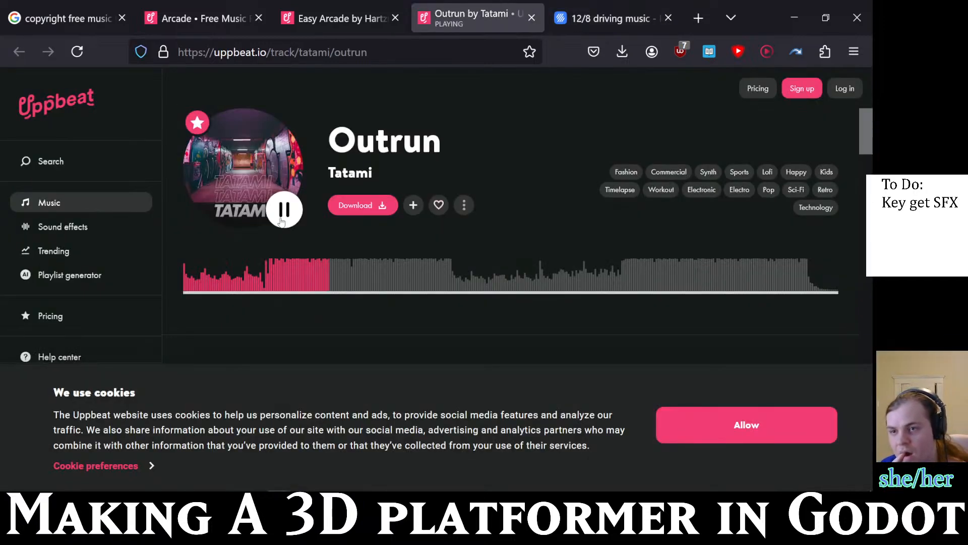
scroll(420, 250, down, 5)
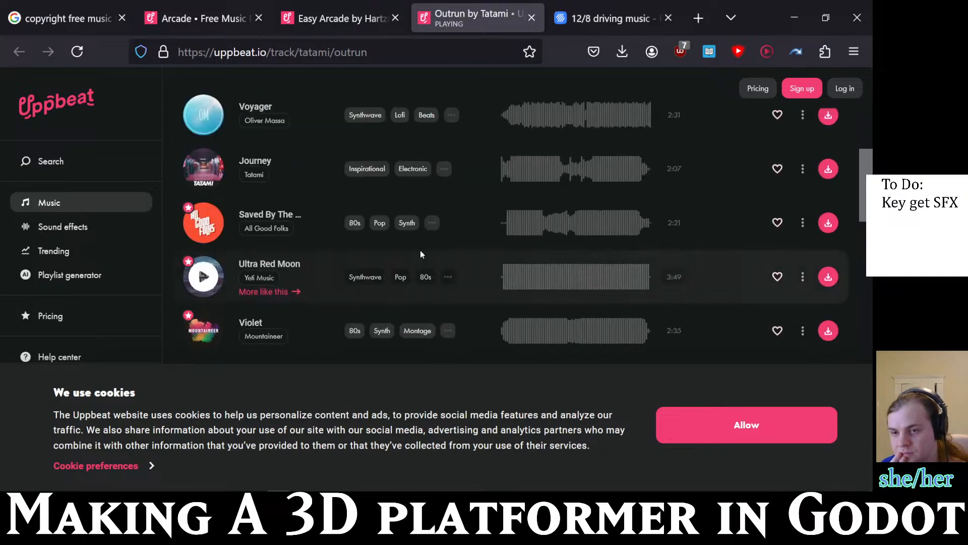
scroll(420, 250, up, 4)
scroll(421, 251, up, 2)
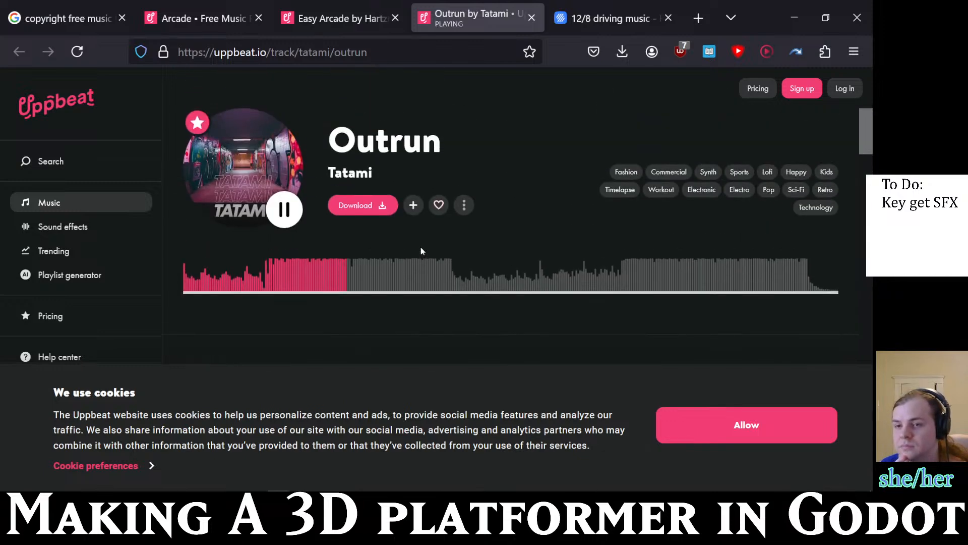
scroll(422, 250, down, 4)
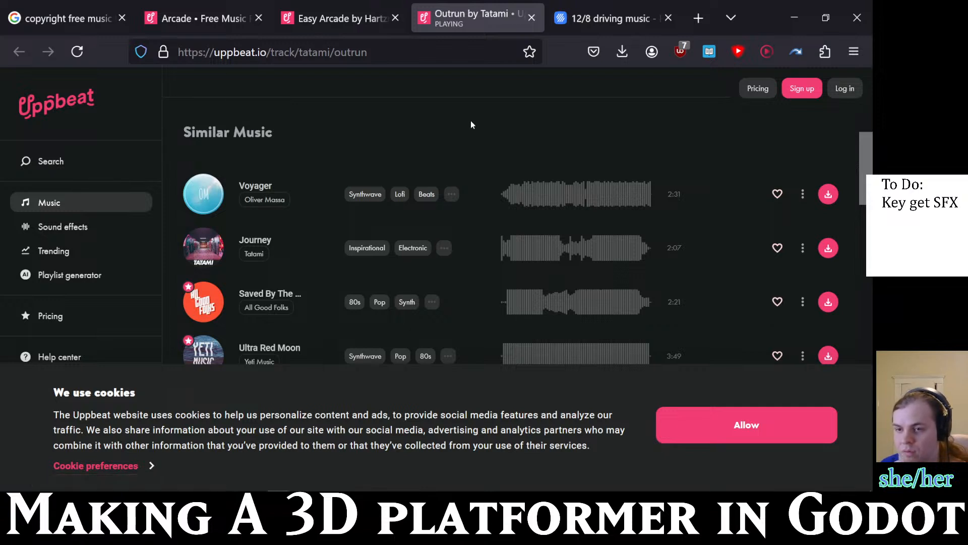
scroll(516, 162, up, 3)
scroll(515, 165, up, 2)
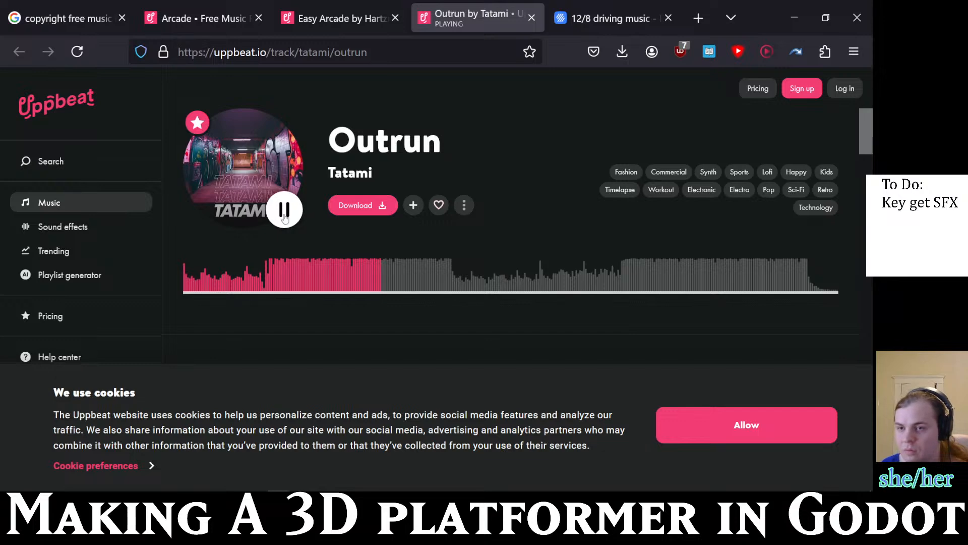
- Return to the score in Flat and clear all the notes from the Synth Bass staff
key(ctrl+Tab)
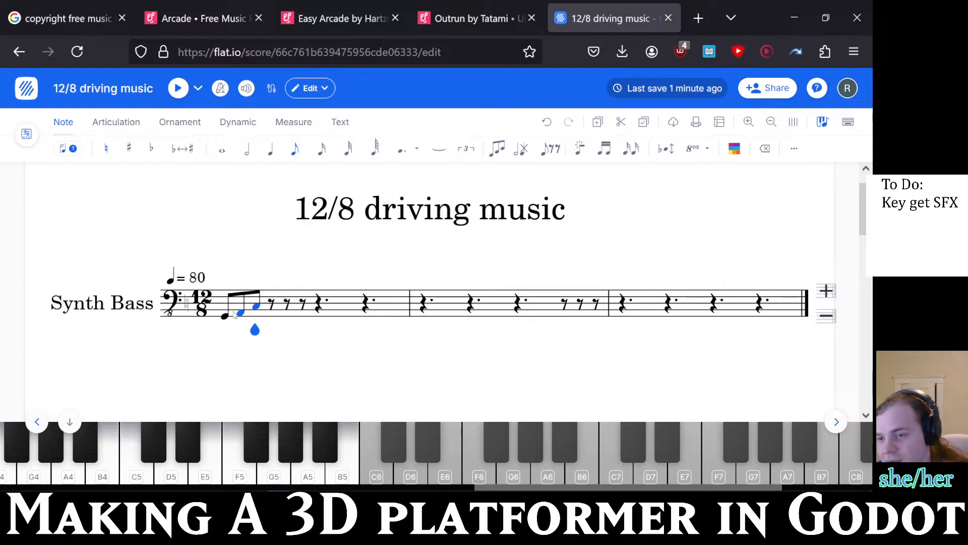
key(ctrl+a)
key(Delete)
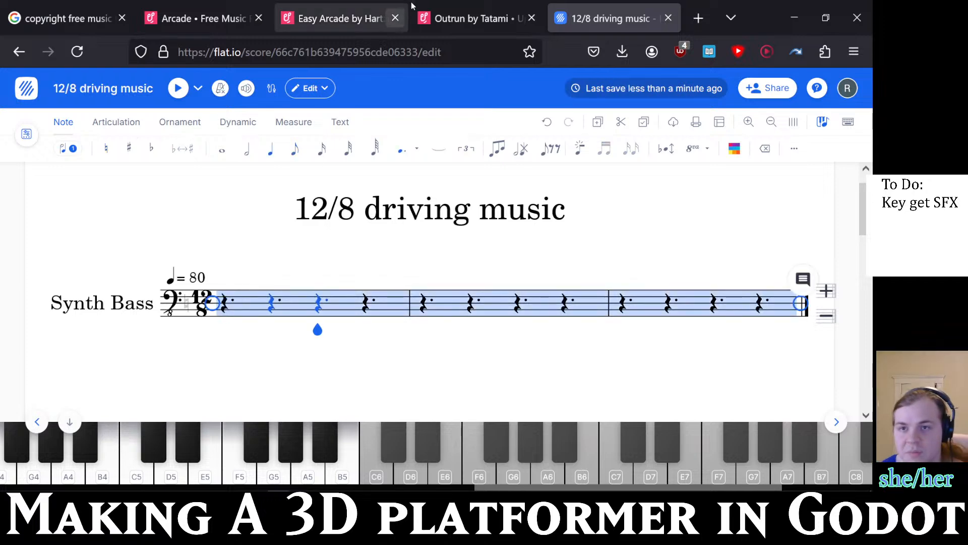
- Switch to Uppbeat and listen to another short passage in the middle of the Outrun track
click(457, 4)
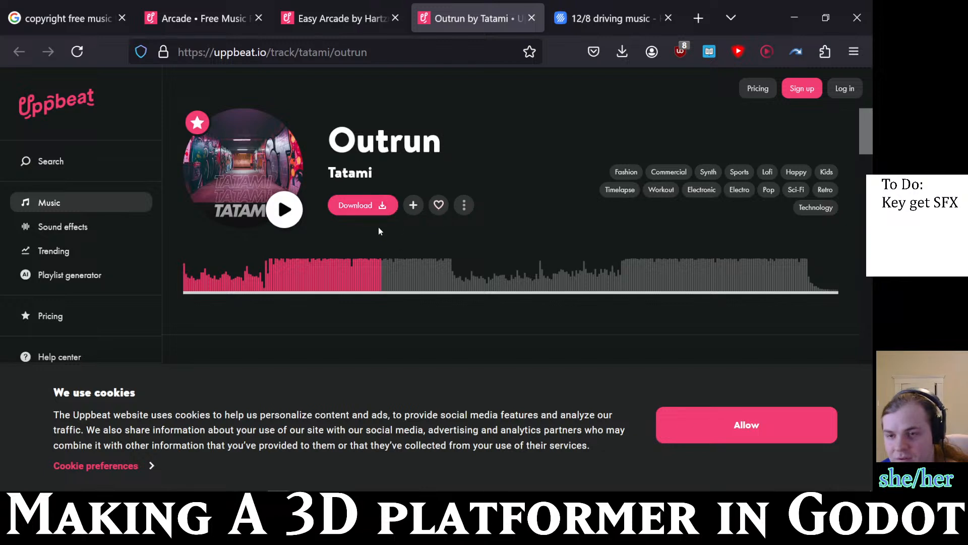
click(369, 269)
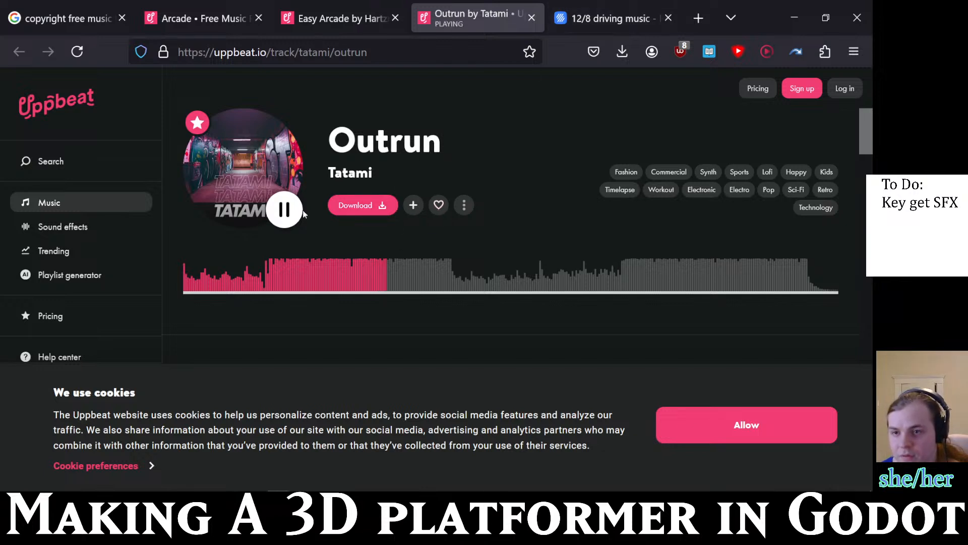
key(space)
- Switch back to the score in Flat and set the first rest of the first measure to eighth-note duration
click(594, 4)
click(225, 318)
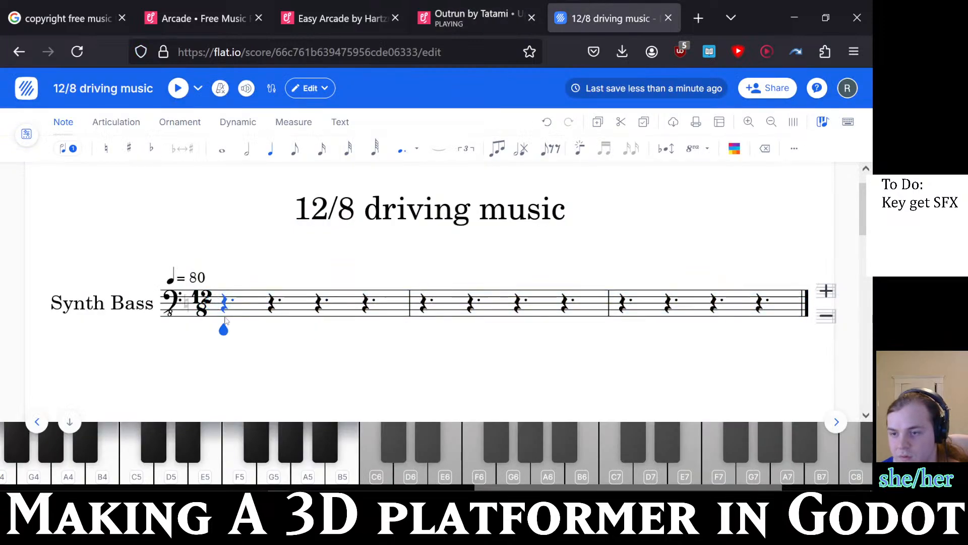
key(4)
click(225, 313)
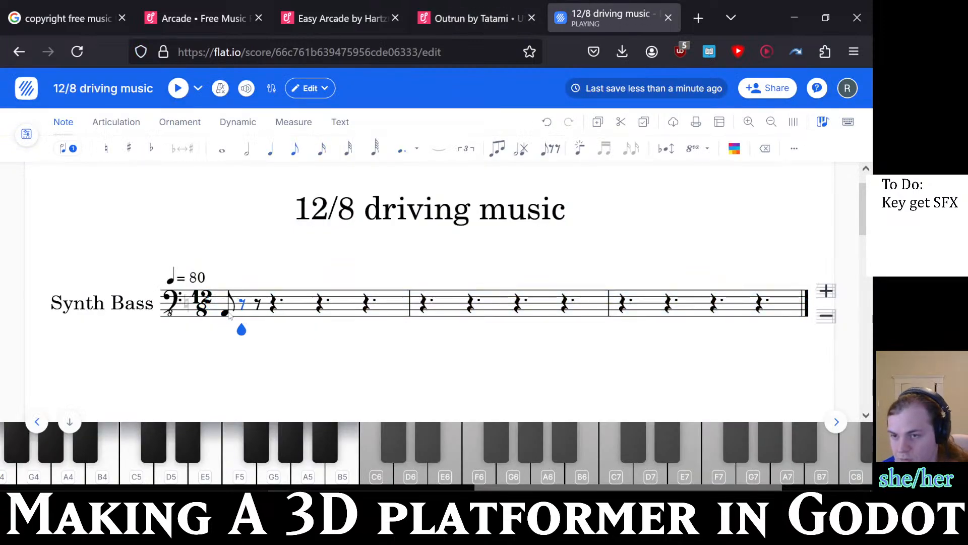
key(ctrl+z)
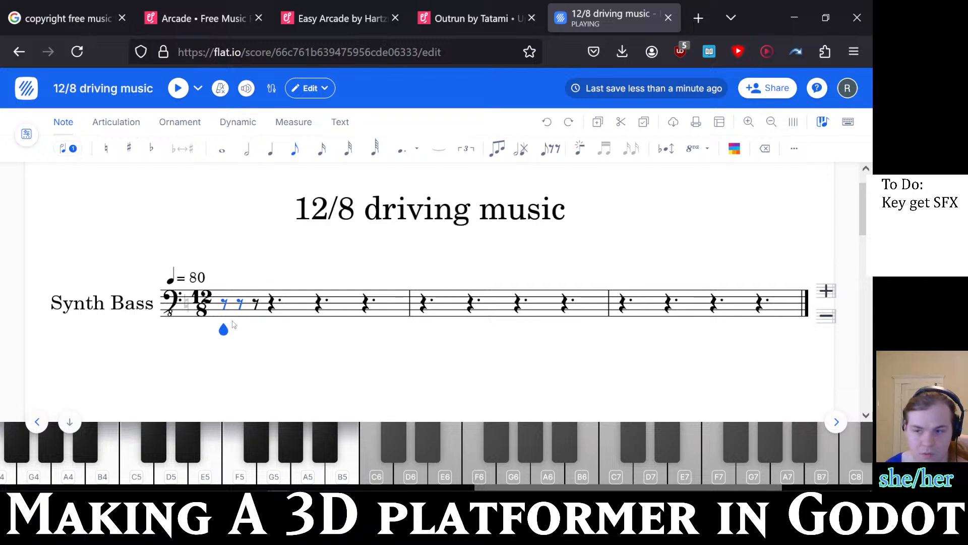
click(225, 320)
key(ctrl+z)
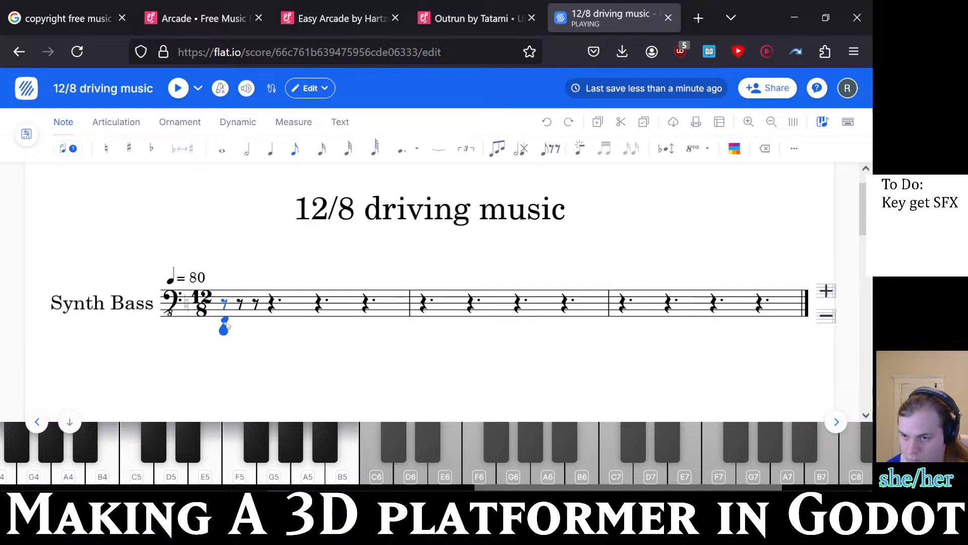
- Fill the first beat group of the first measure with ascending eighth notes D, F and A
click(226, 322)
click(227, 323)
click(227, 325)
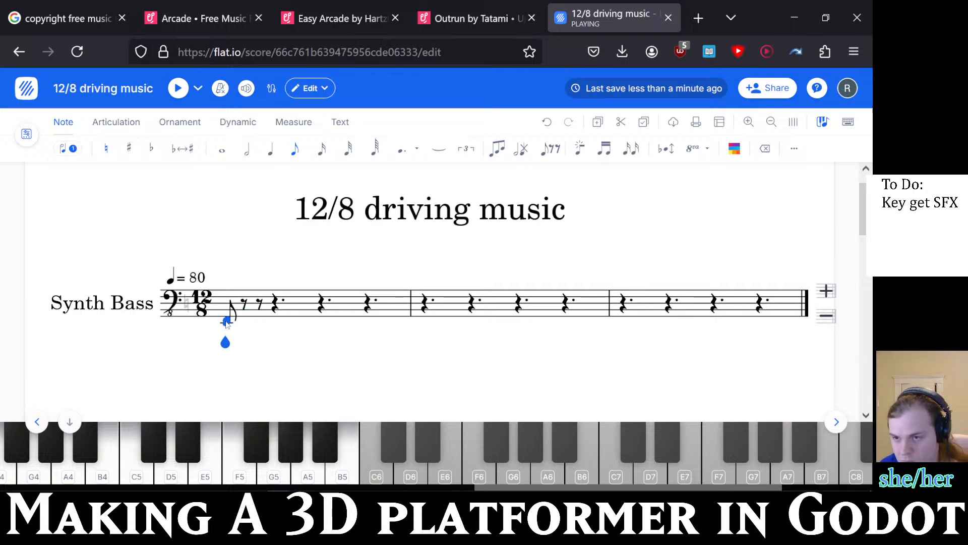
click(243, 324)
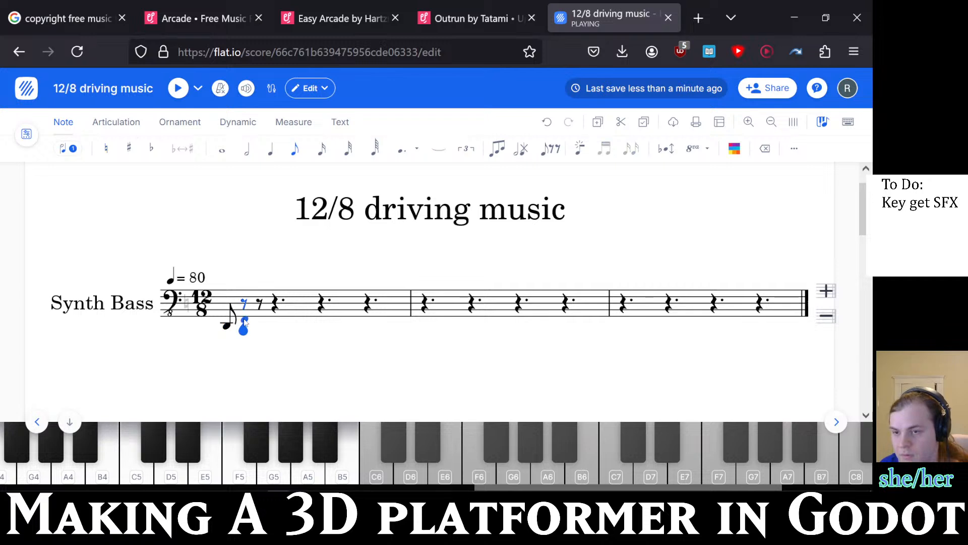
click(244, 321)
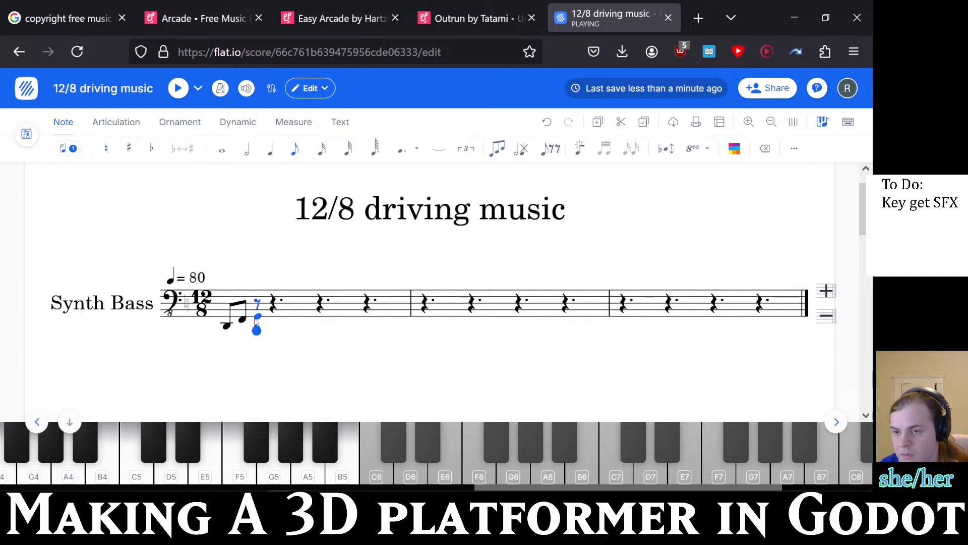
click(260, 315)
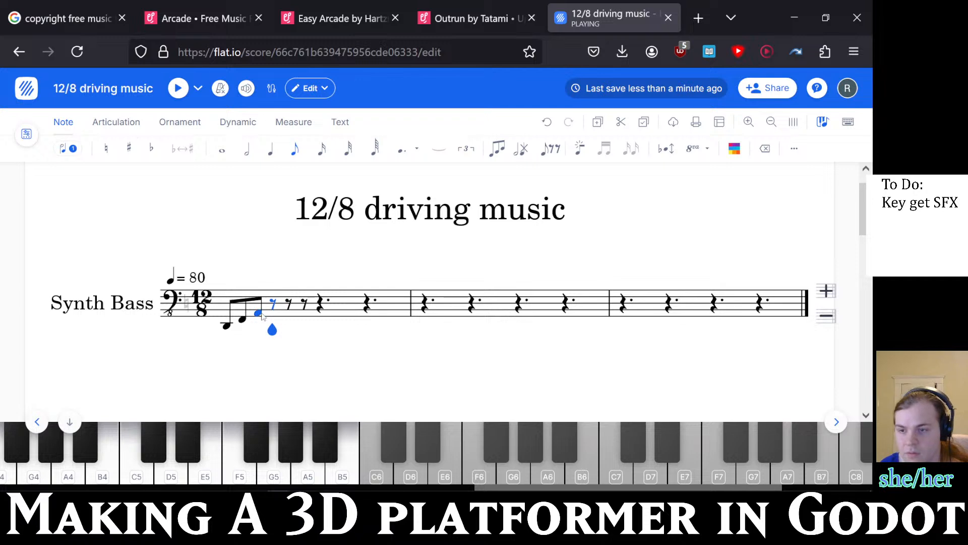
- Fill the second beat group of the first measure with eighth notes C, D and C
click(275, 305)
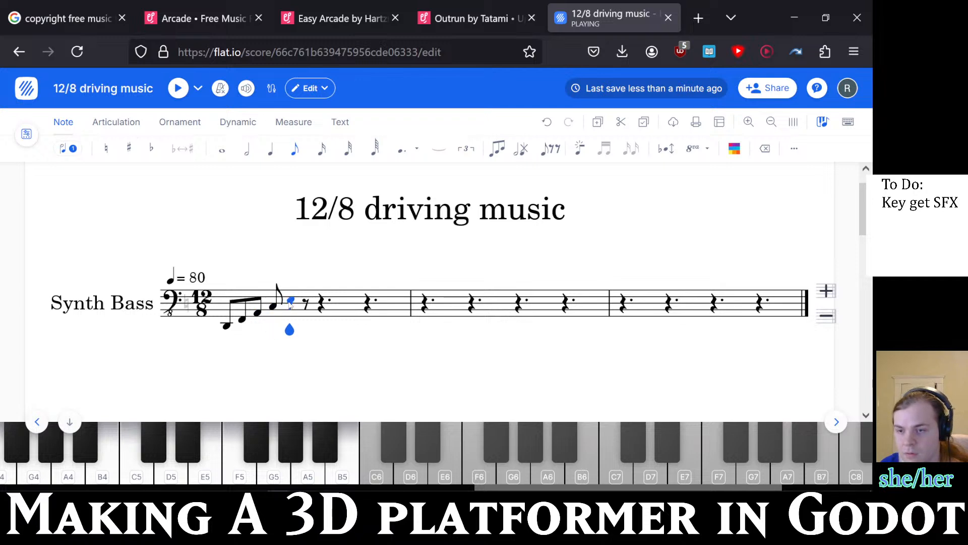
click(290, 304)
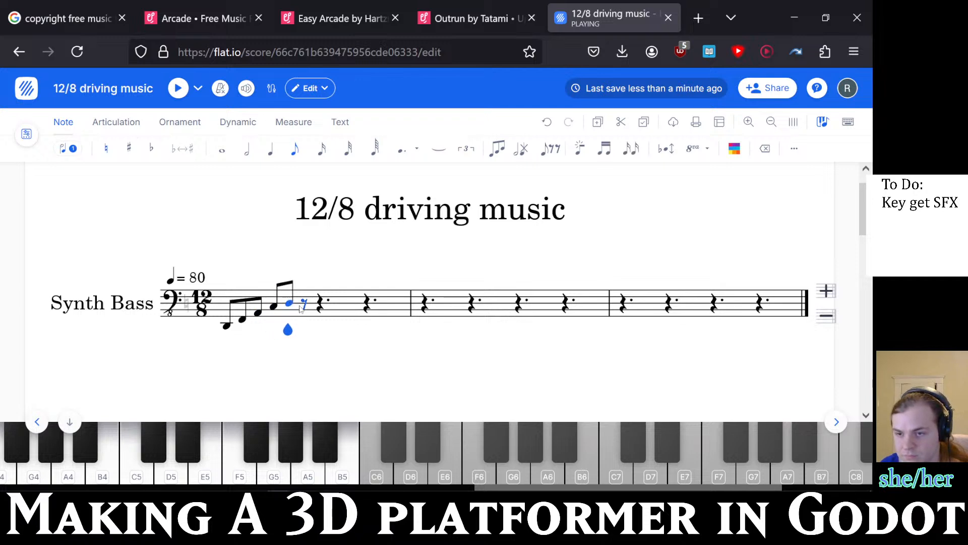
click(305, 305)
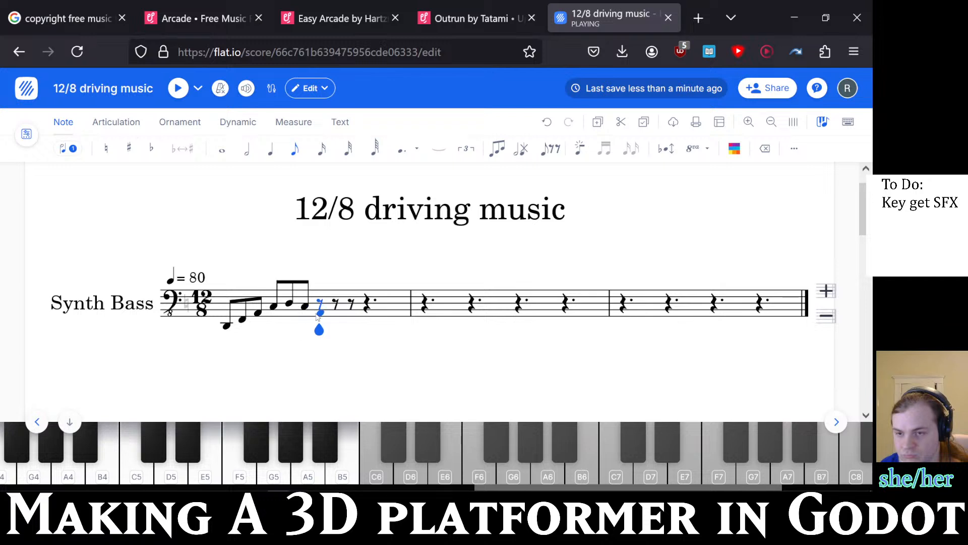
- Fill the third beat group with a dotted eighth-note A followed by descending sixteenth notes G, E and D
click(318, 315)
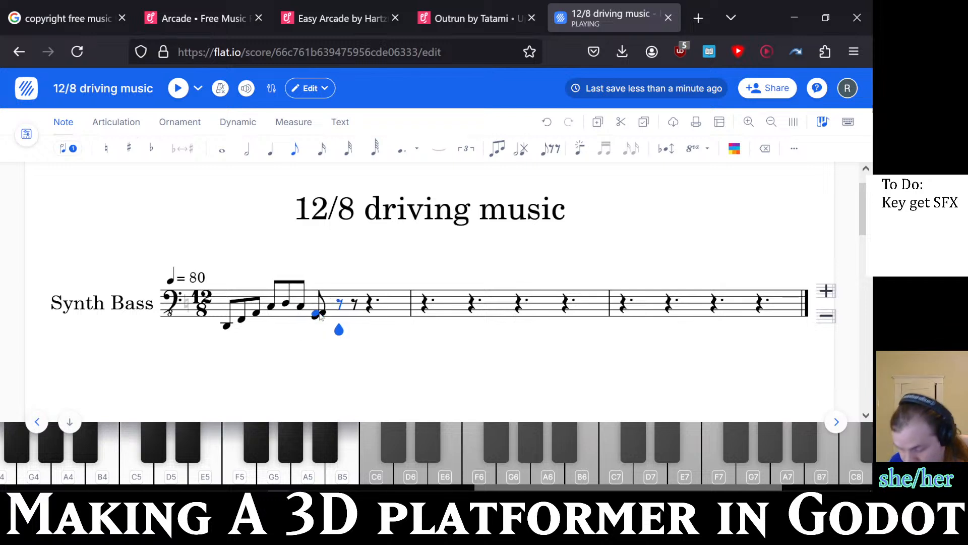
click(319, 314)
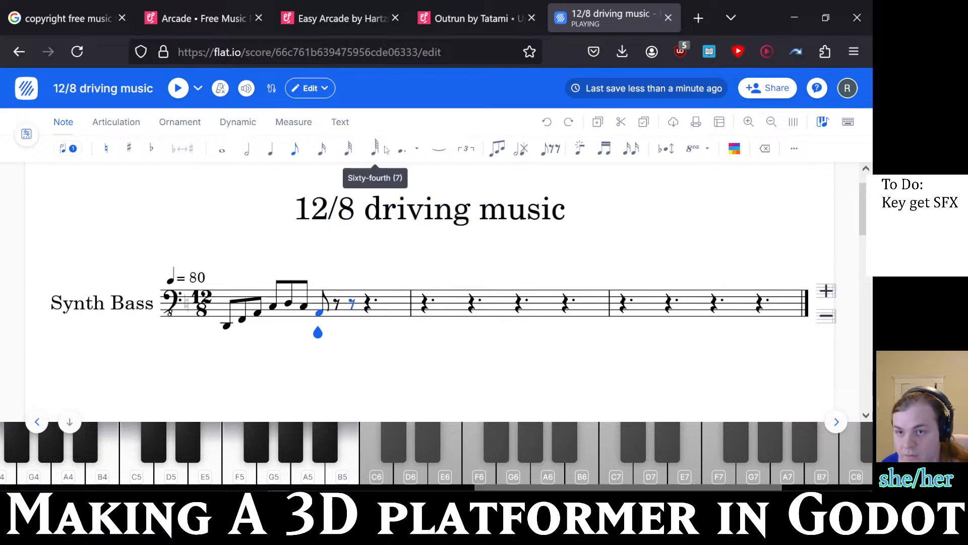
click(414, 192)
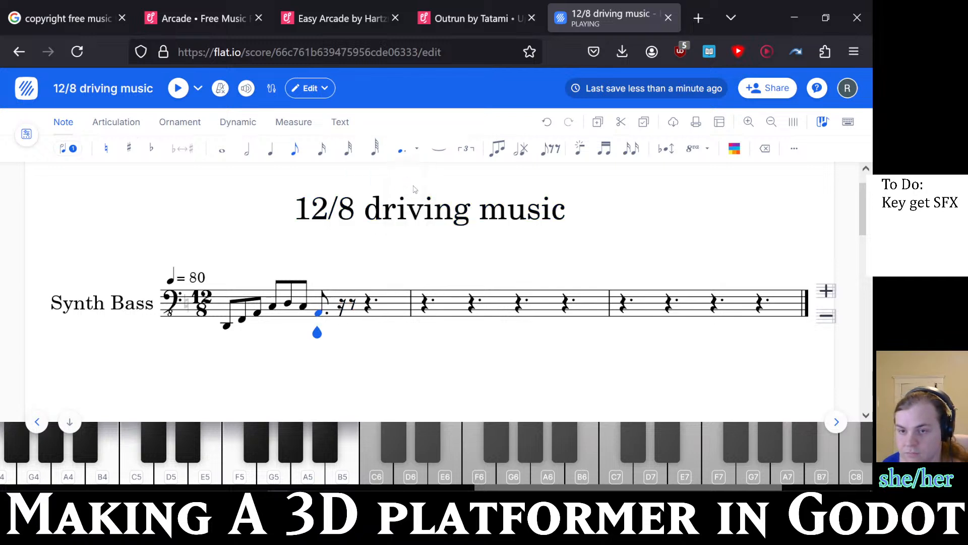
click(343, 314)
click(342, 320)
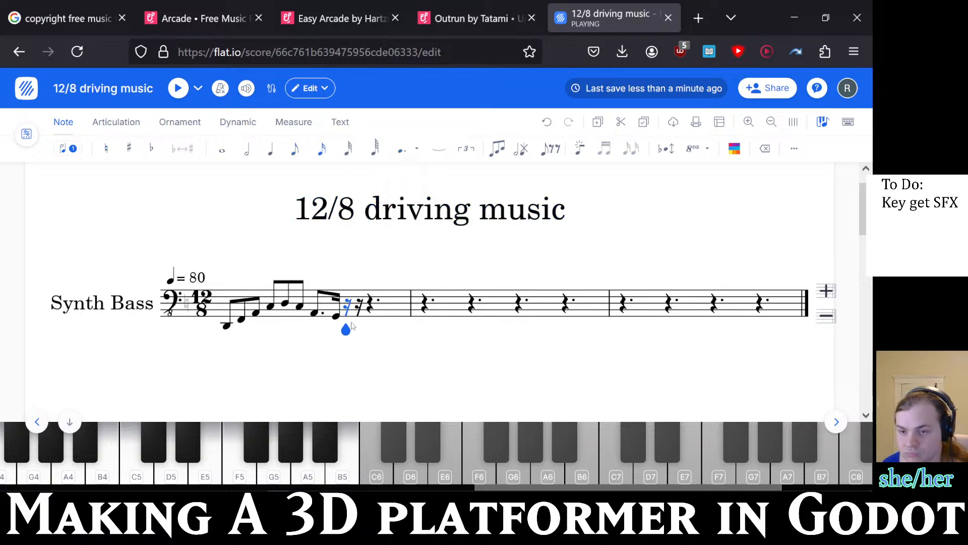
click(348, 327)
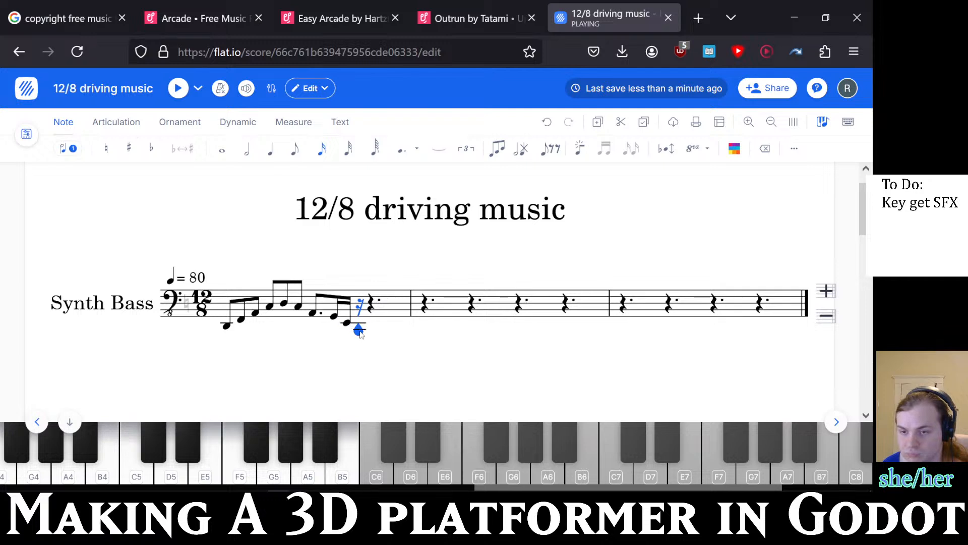
click(360, 330)
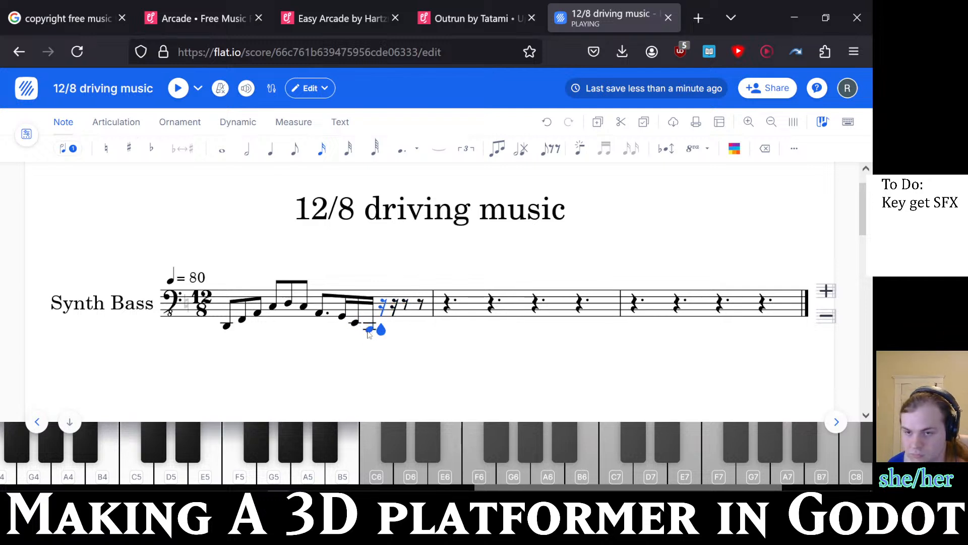
click(370, 331)
key(Up)
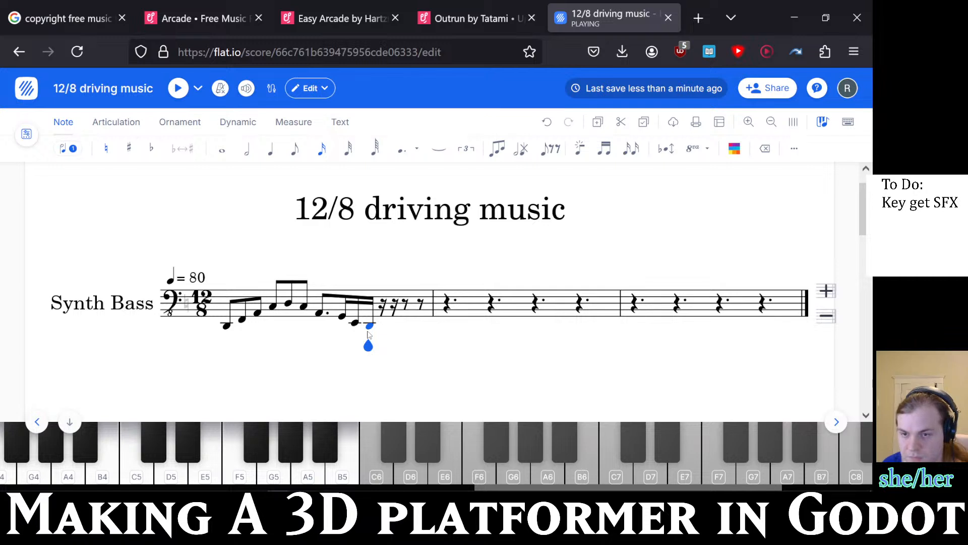
- Play back the first measure, set the G and final D after the dotted A to eighth notes, and listen again
key(space)
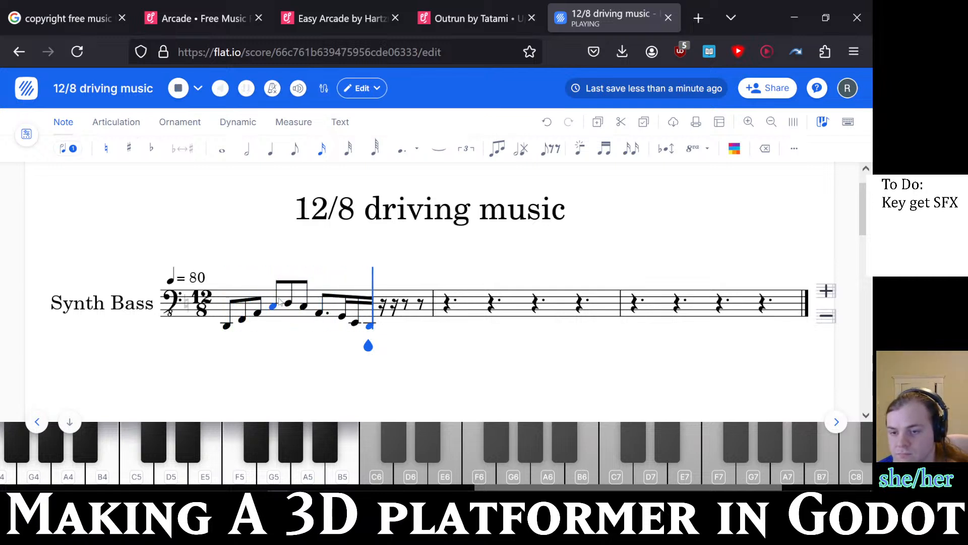
key(space)
click(342, 317)
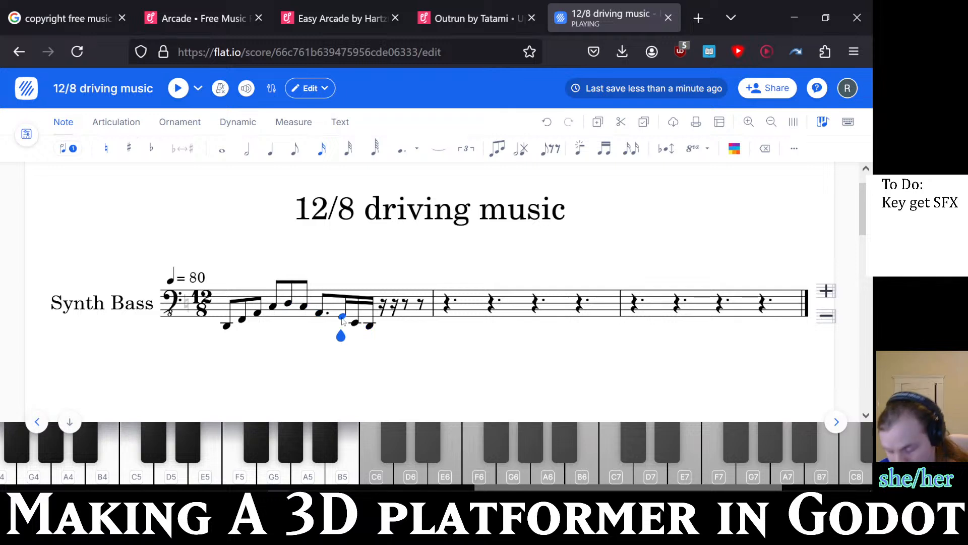
key(4)
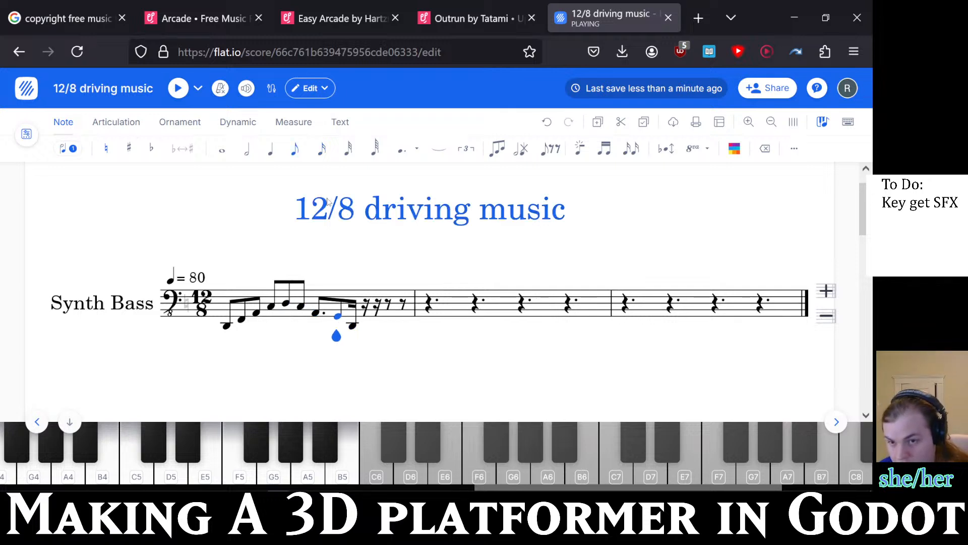
click(353, 327)
key(4)
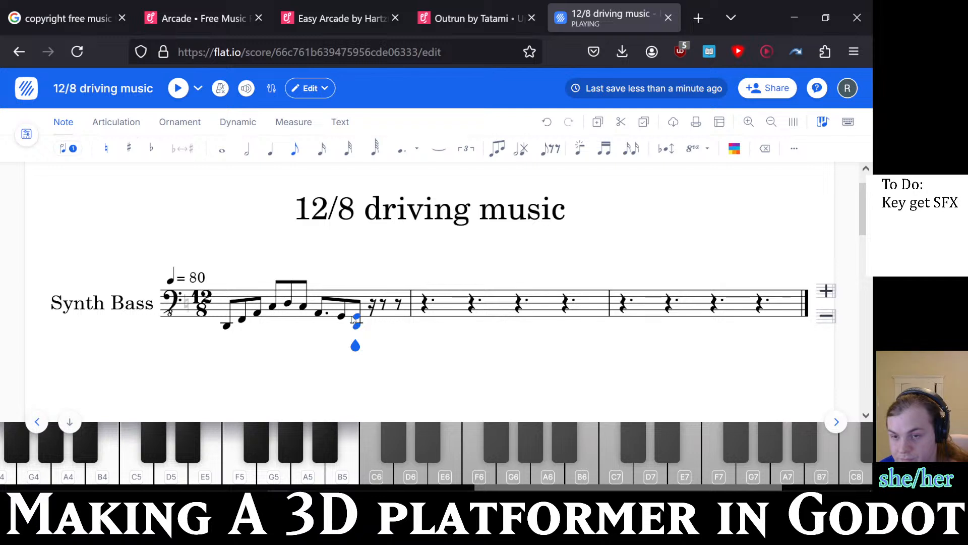
key(space)
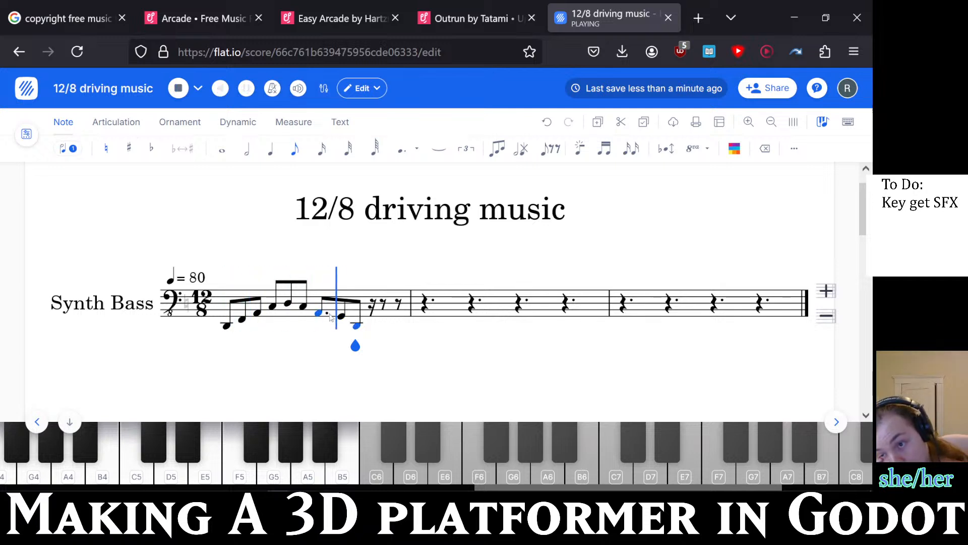
- Replace the notes after the dotted A with a single eighth-note D directly following it, and play the phrase back
click(342, 323)
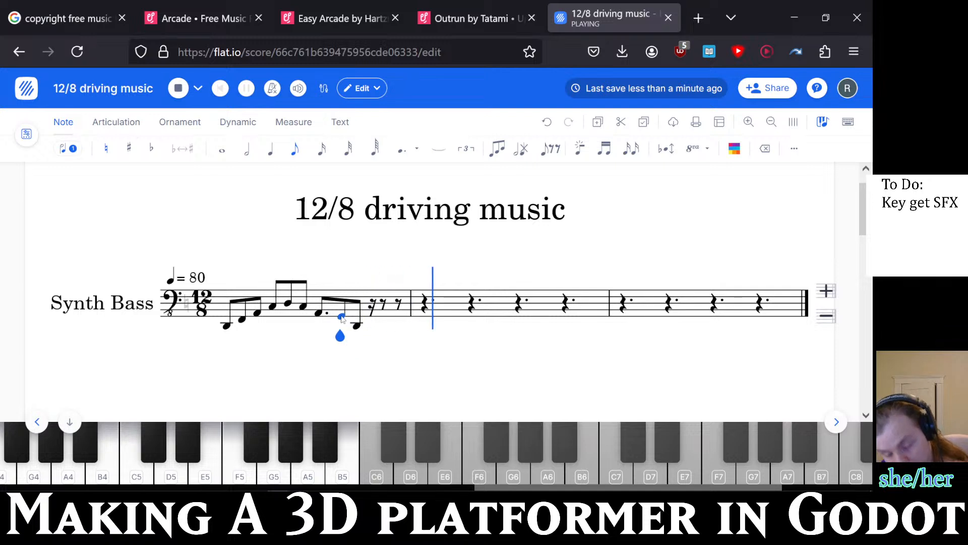
key(Delete)
click(340, 305)
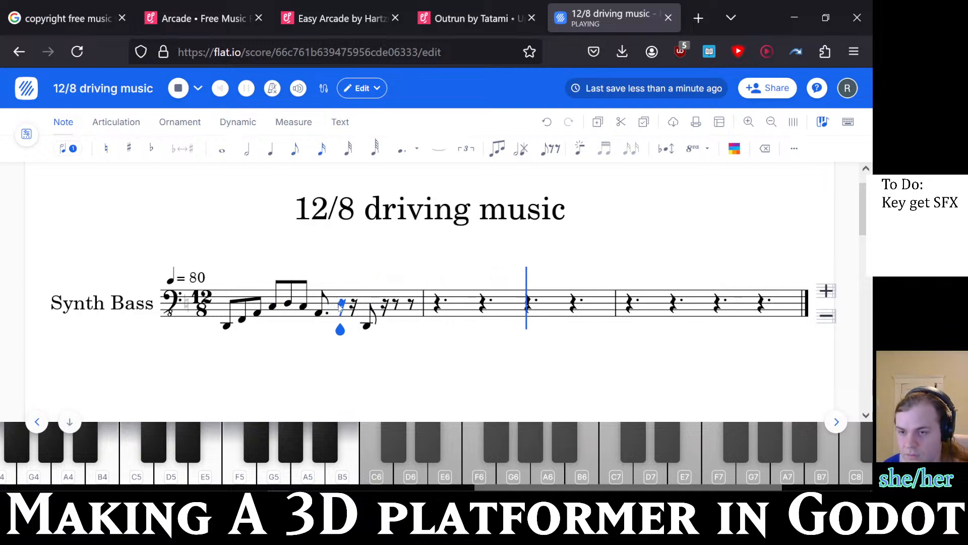
key(Delete)
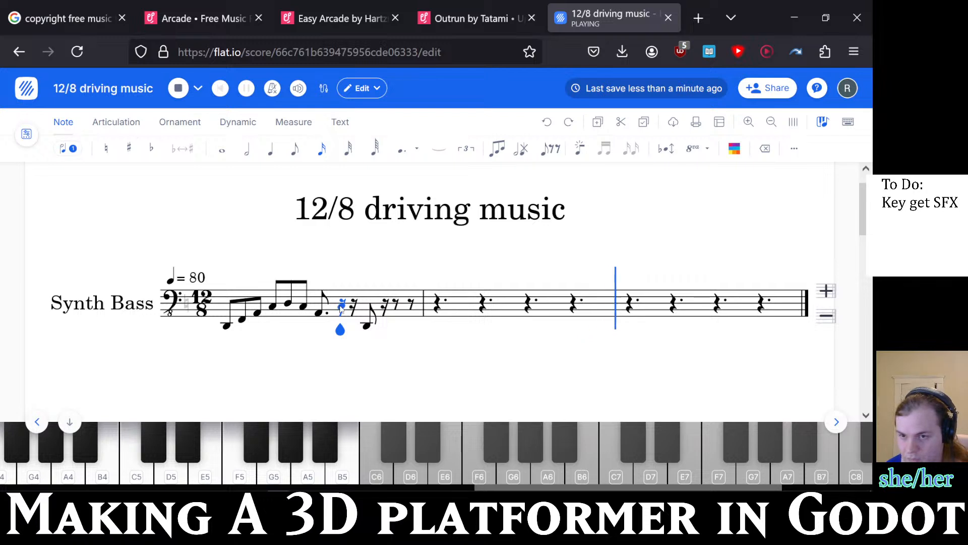
click(339, 324)
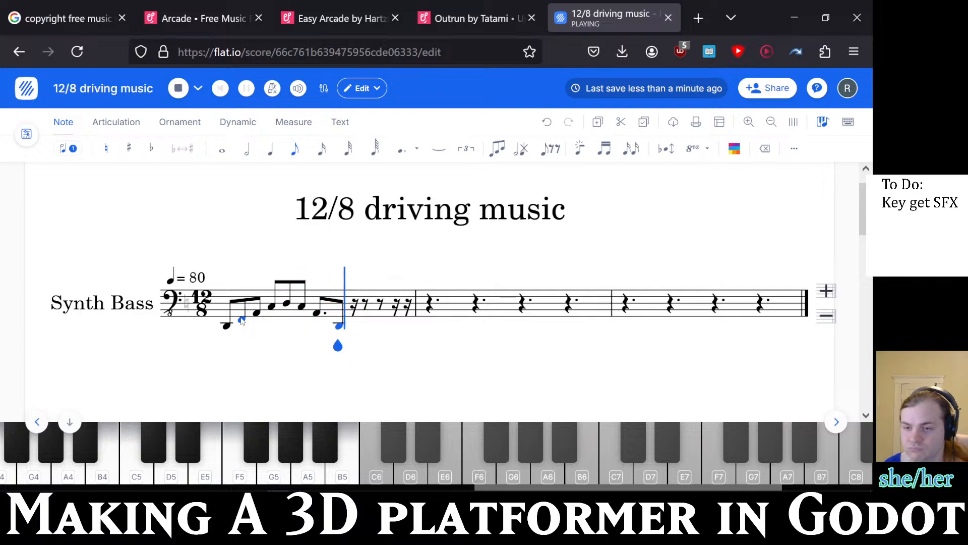
key(space)
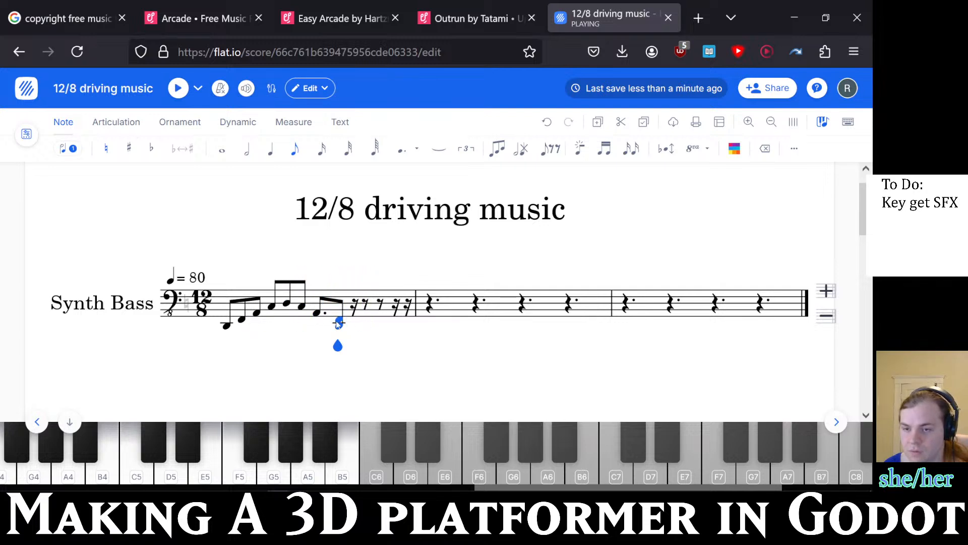
key(space)
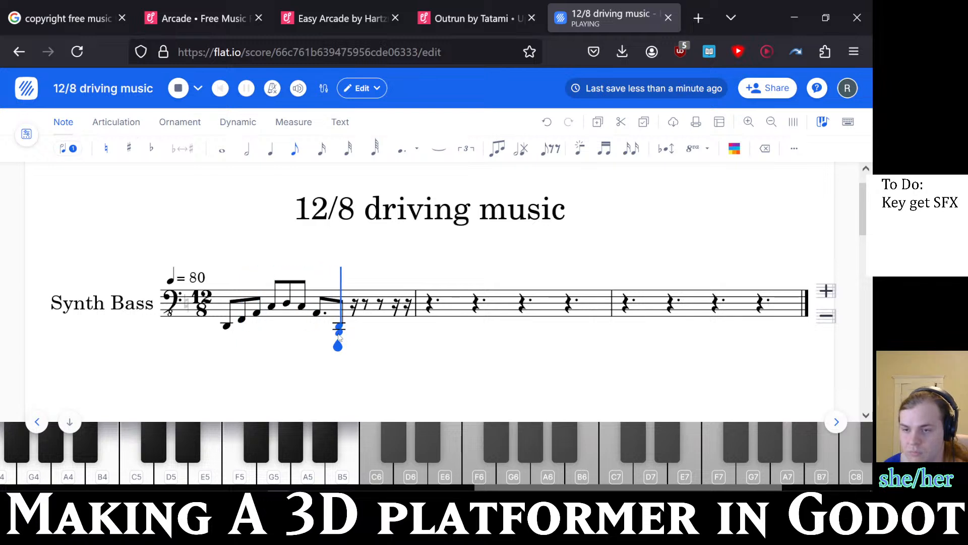
key(space)
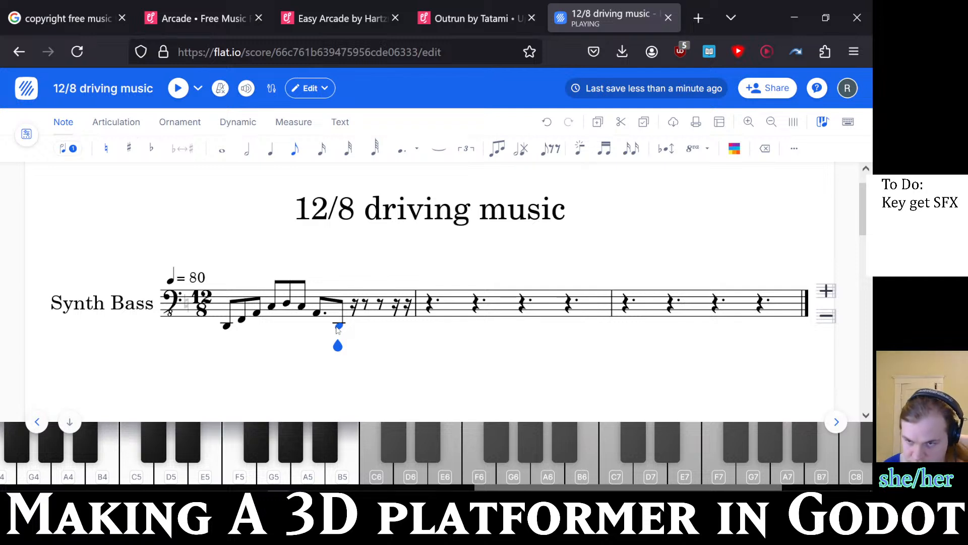
- Add a slur from the dotted eighth-note A to the following D and play the phrase back
click(319, 313)
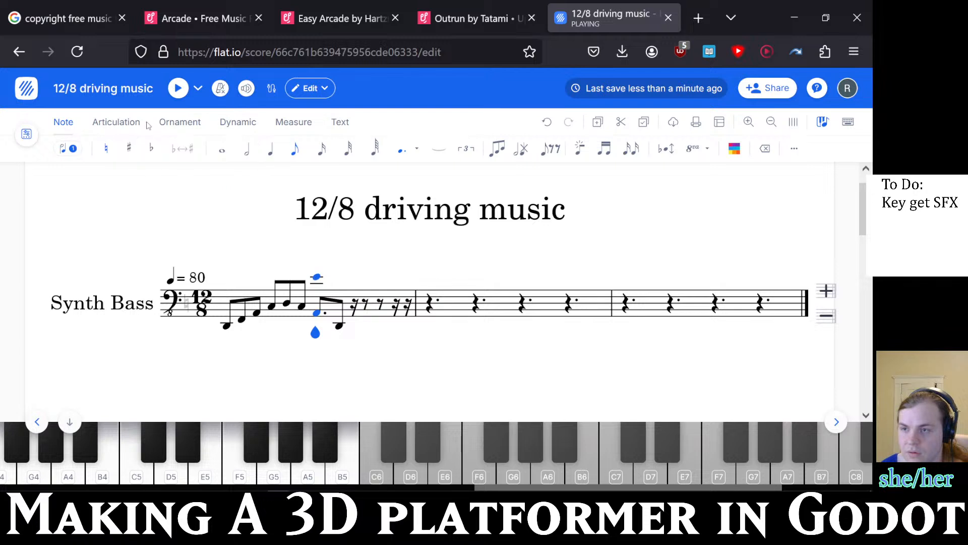
click(130, 124)
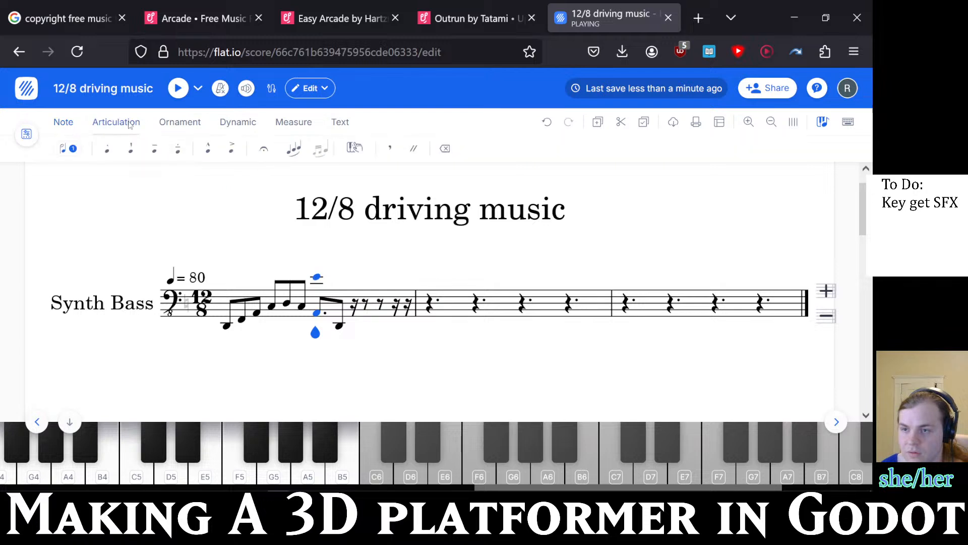
click(293, 148)
key(space)
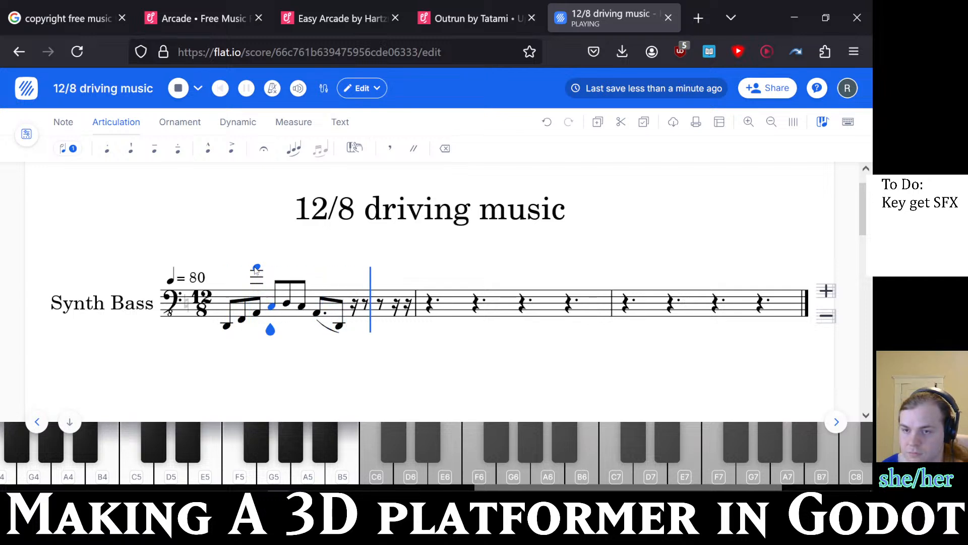
key(space)
click(317, 314)
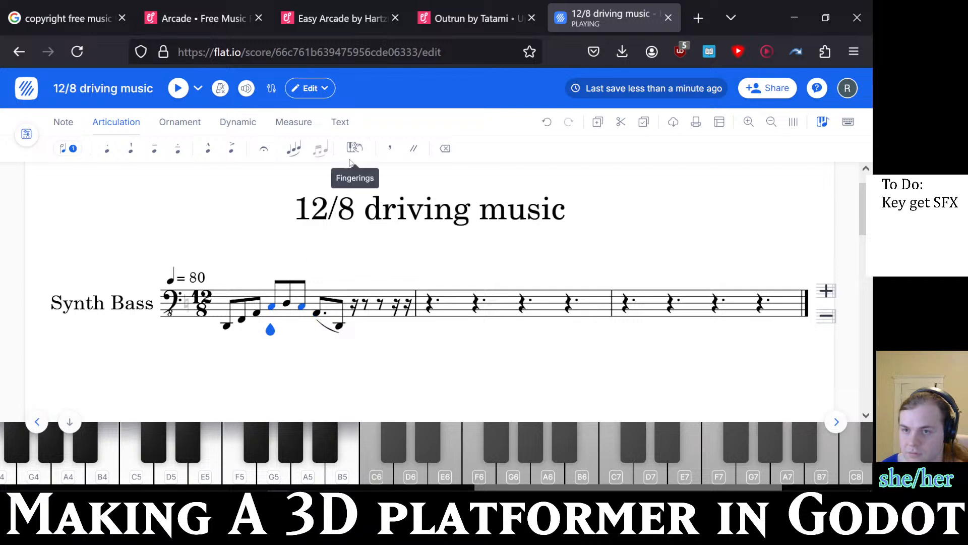
click(63, 123)
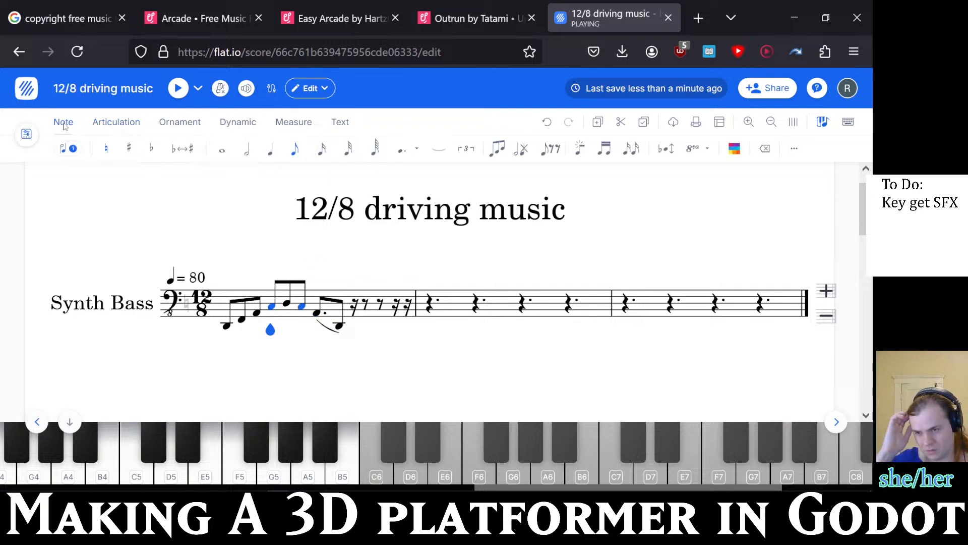
key(Left)
key(Left)
key(Left)
key(Left)
key(Left)
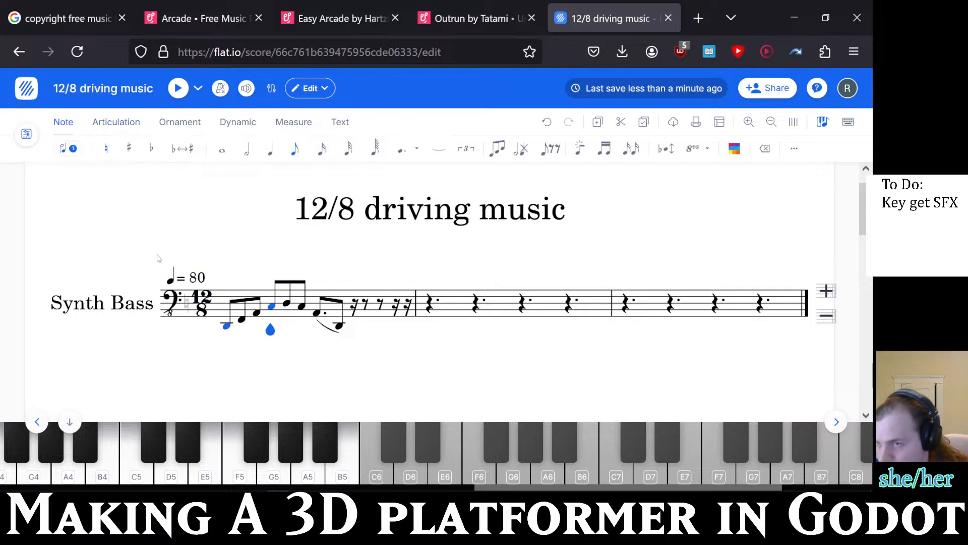
- Add the Light Synth Bass from the electronic instruments to the score as a second part
click(143, 90)
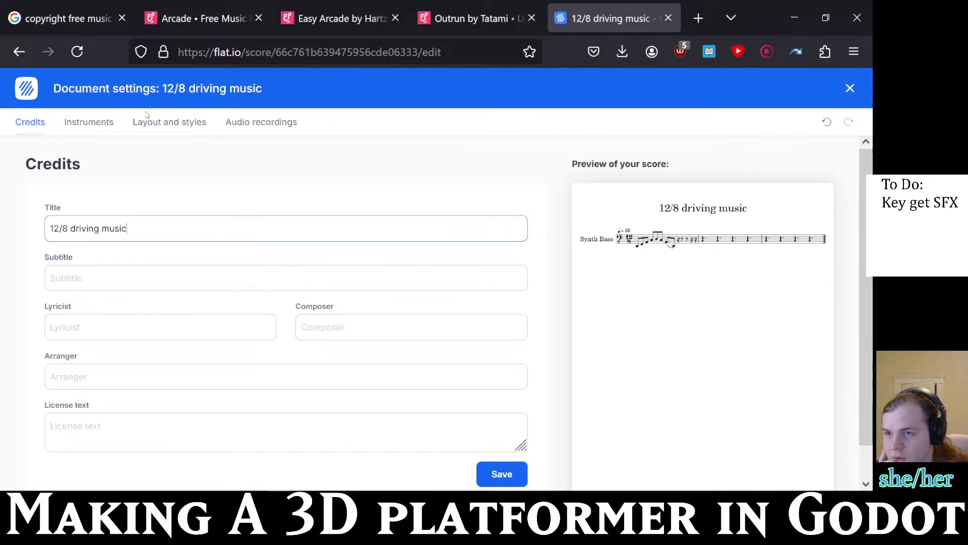
click(89, 122)
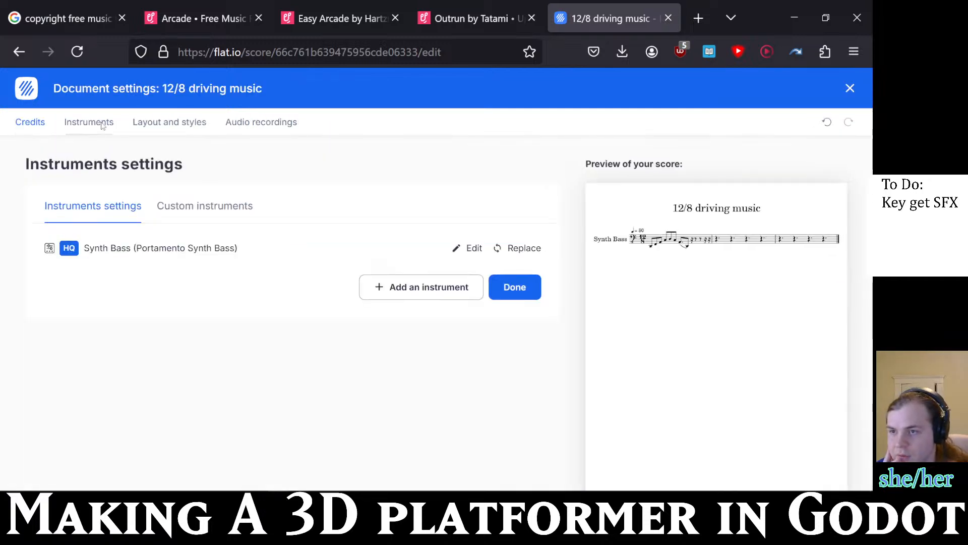
click(445, 285)
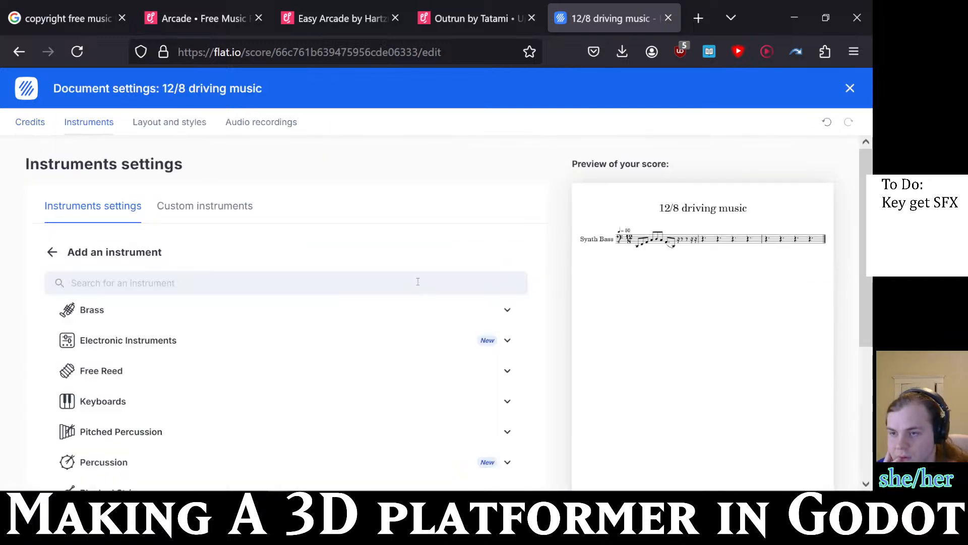
click(176, 346)
scroll(166, 348, down, 3)
click(157, 346)
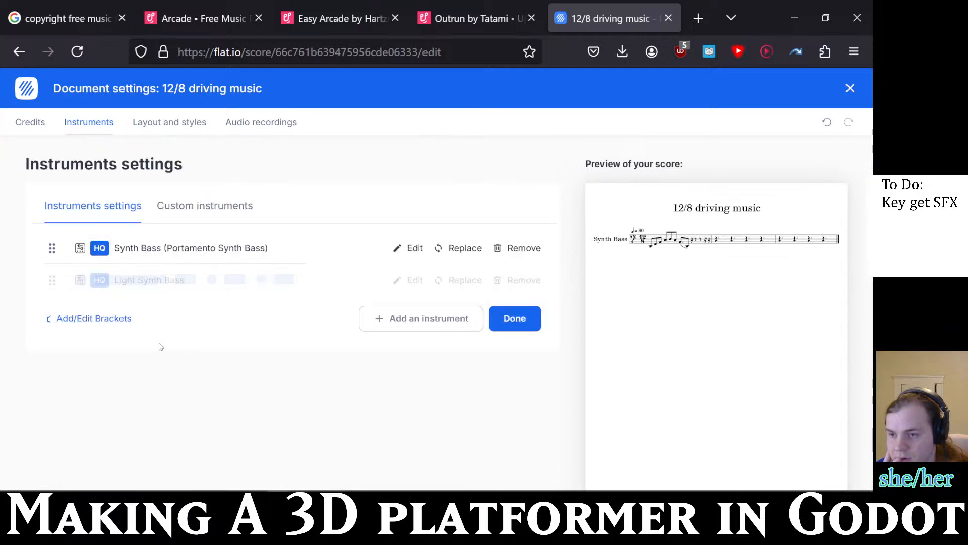
click(512, 319)
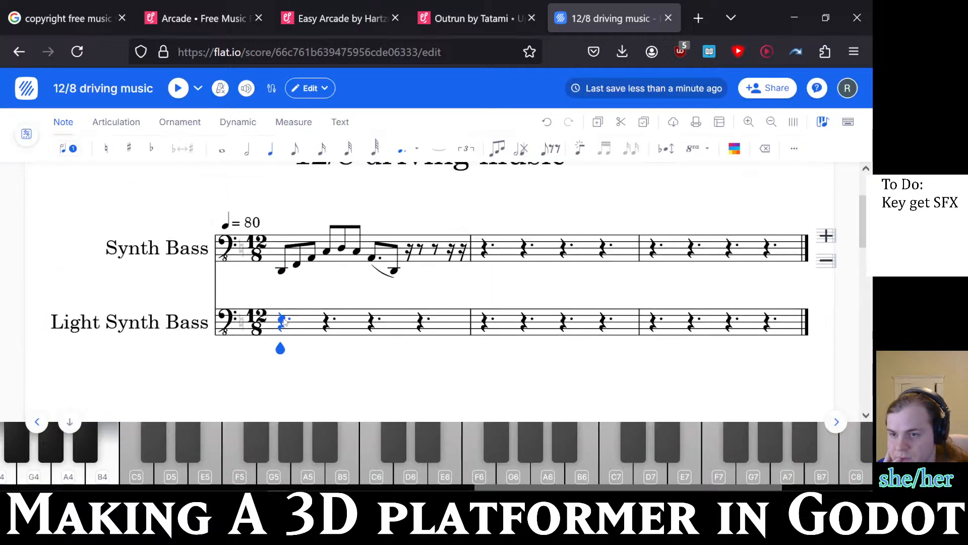
- Fill the first Light Synth Bass measure with four dotted quarter-note Bs and play both parts back
click(284, 325)
click(325, 329)
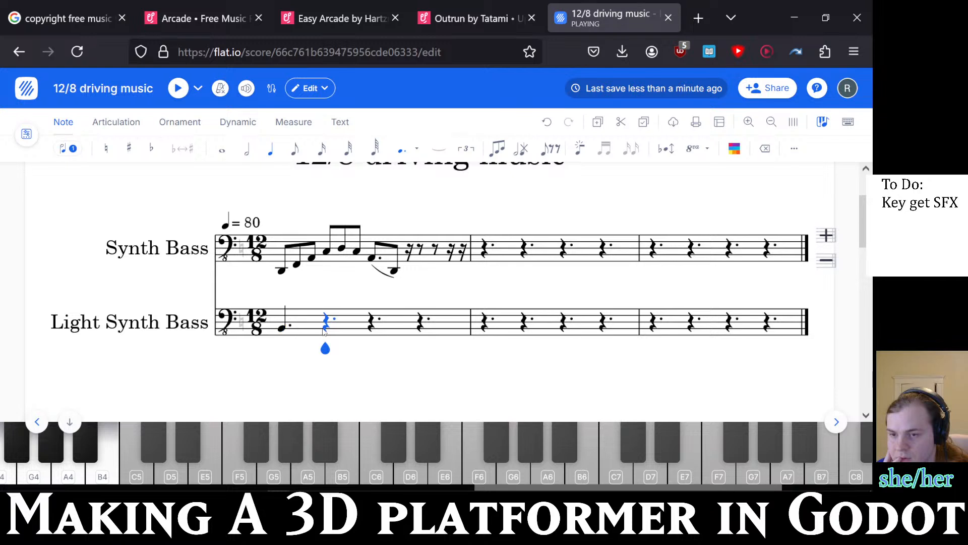
click(371, 328)
click(421, 328)
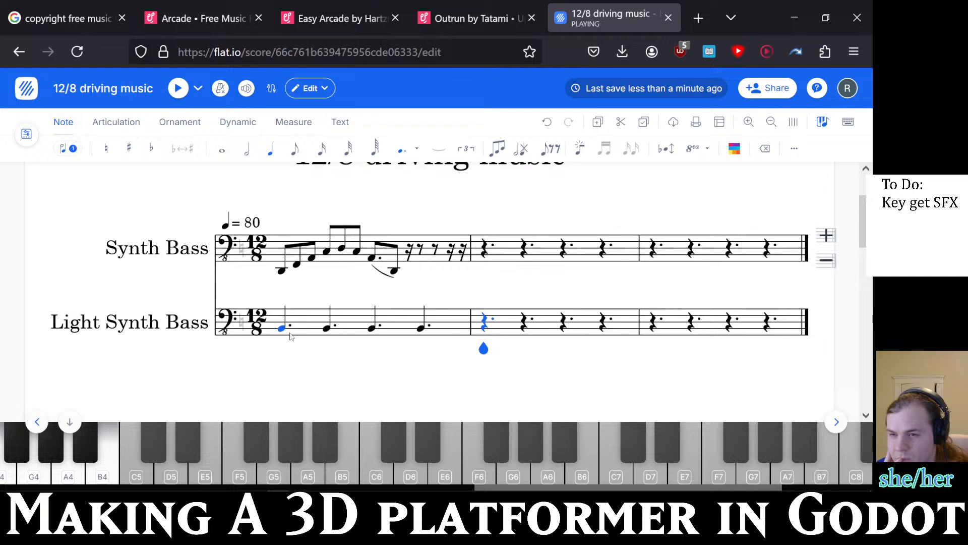
click(291, 337)
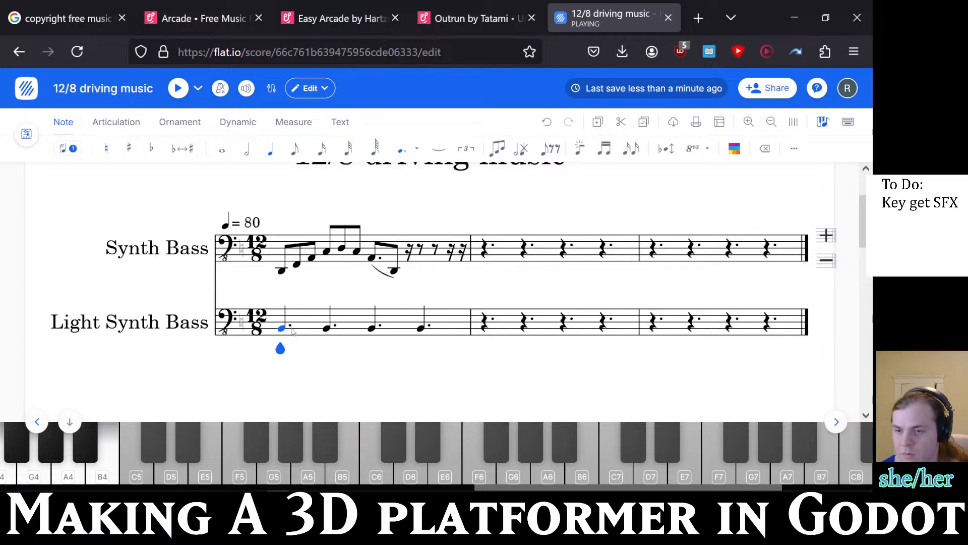
key(space)
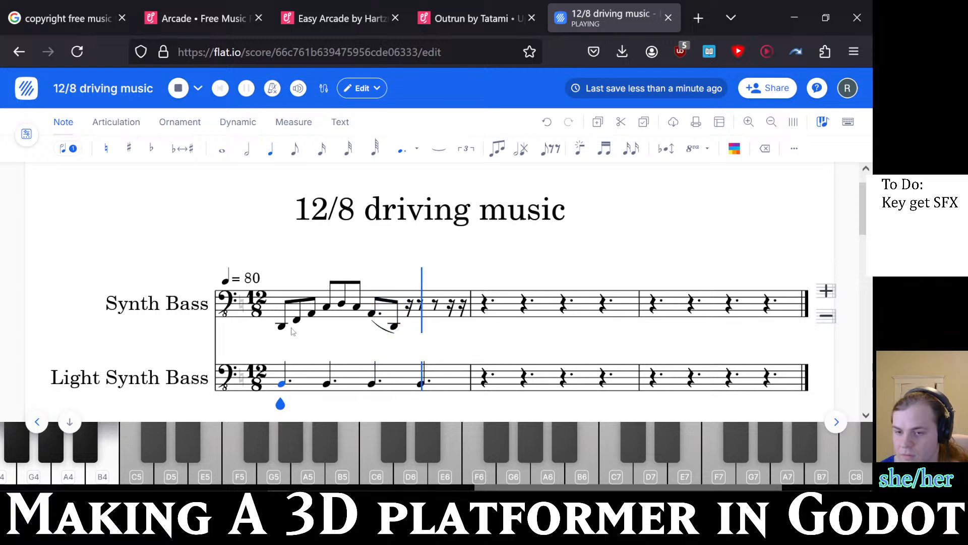
key(space)
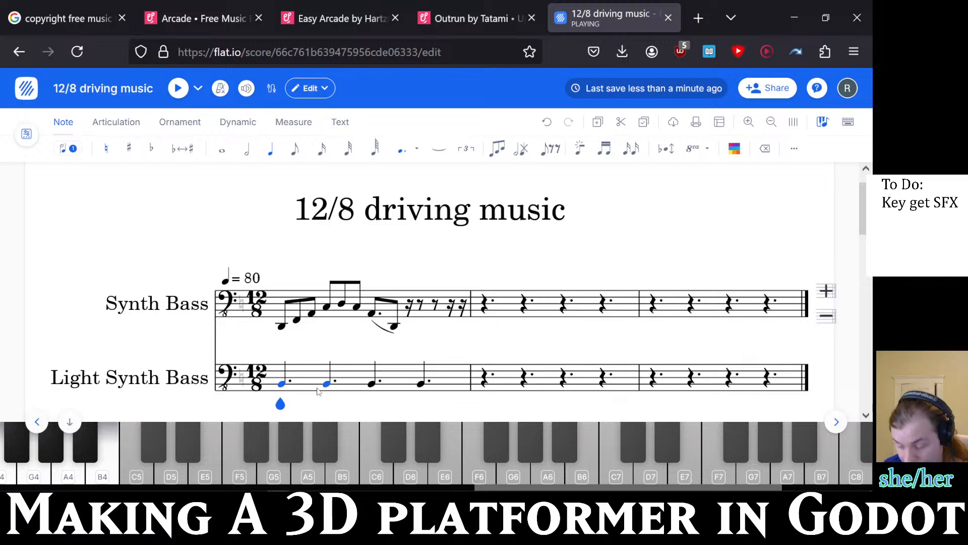
- Clear the first Light Synth Bass measure and fill its first beat group with three eighth-note Bs
drag(428, 386, 285, 384)
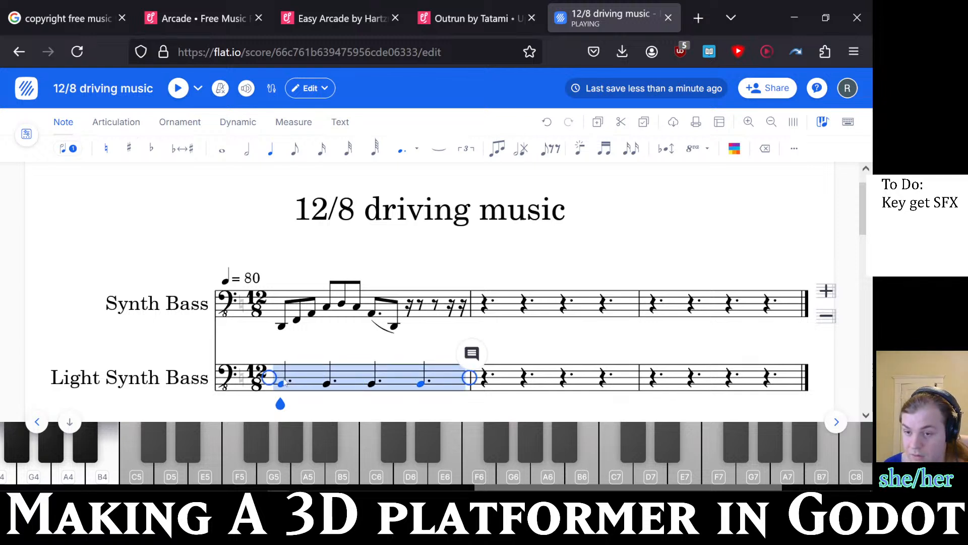
key(Delete)
click(282, 382)
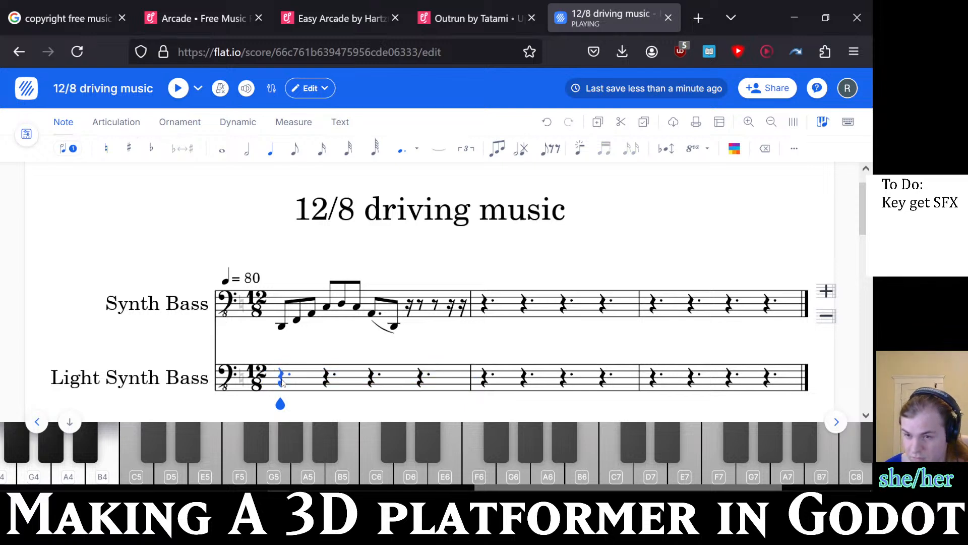
click(295, 149)
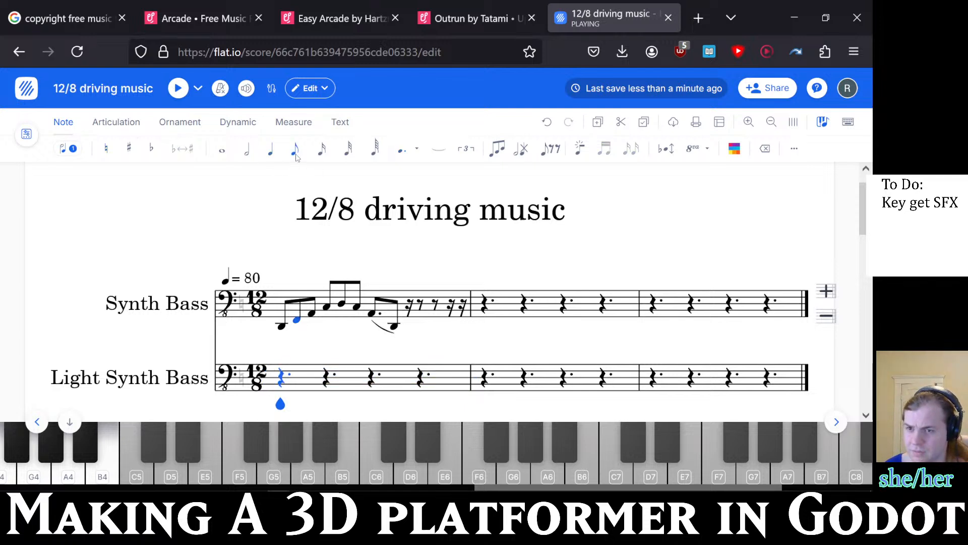
click(281, 385)
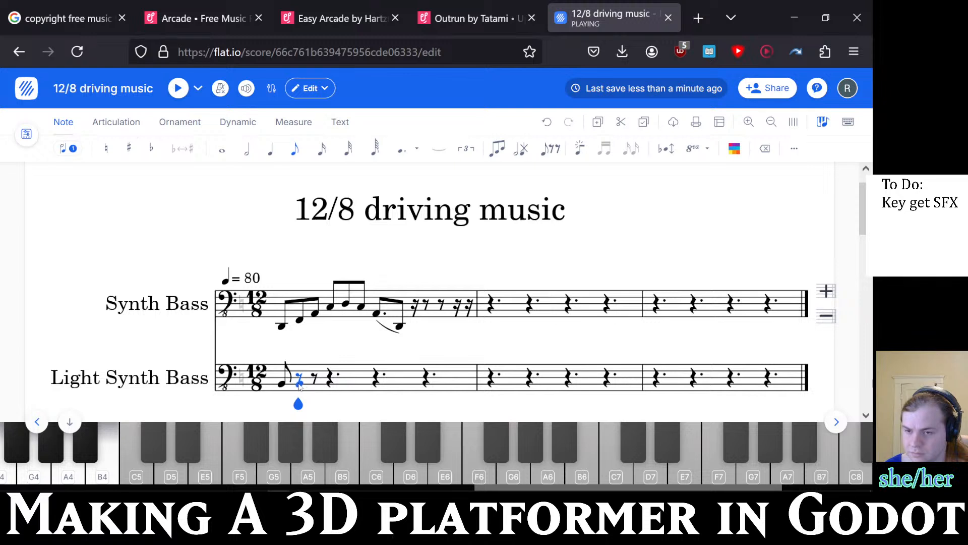
click(299, 384)
click(312, 384)
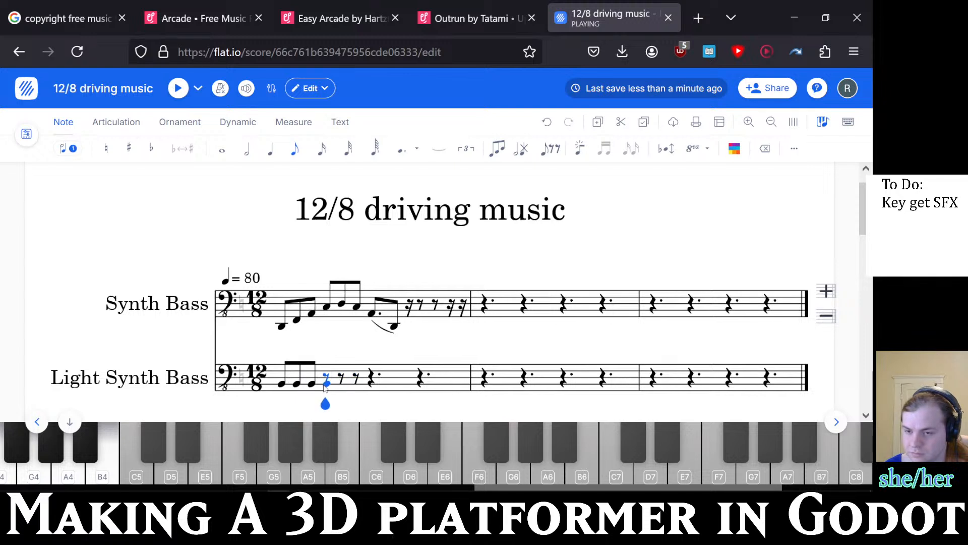
- Fill the second and third beat groups of the first Light Synth Bass measure with eighth-note Bs
click(330, 385)
click(346, 385)
click(357, 385)
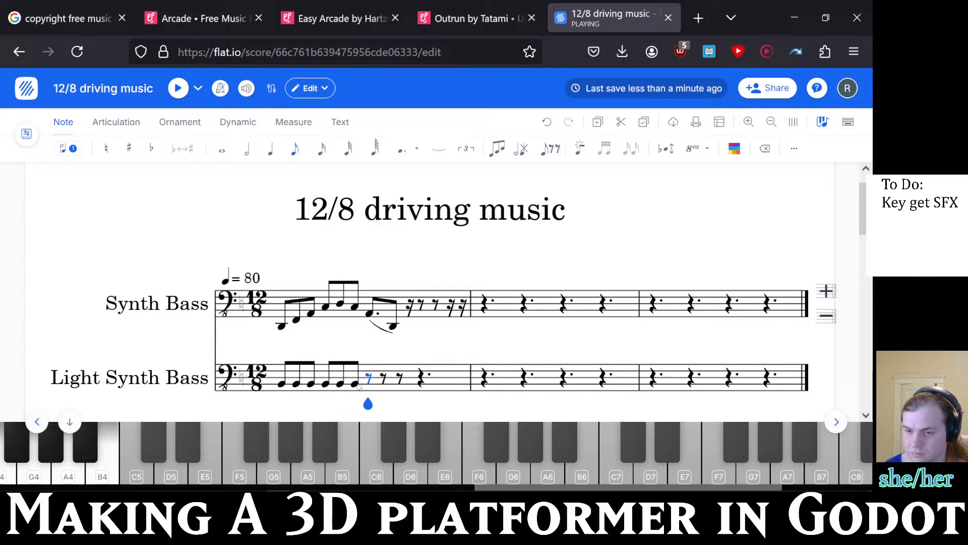
click(372, 384)
click(401, 385)
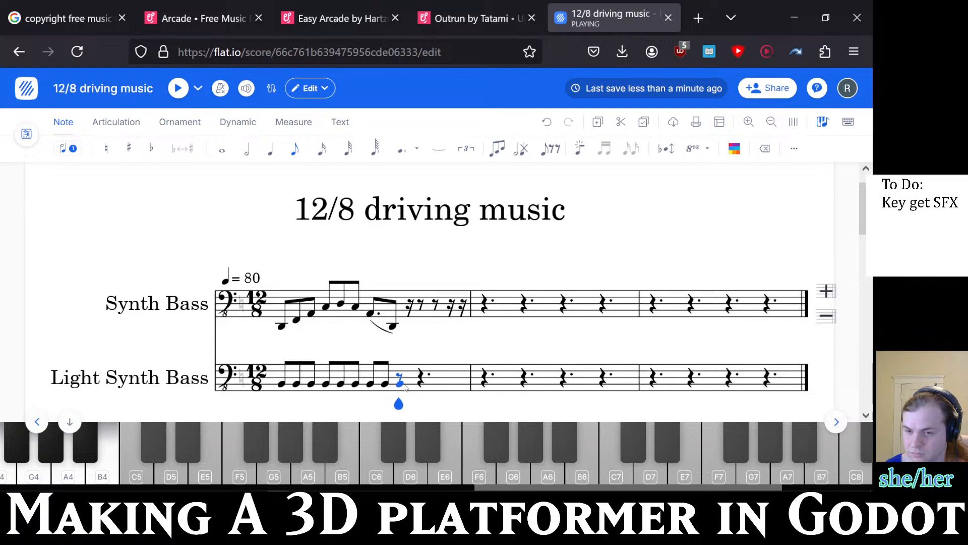
click(404, 385)
- Fill the last beat group of the first Light Synth Bass measure with three eighth-note Cs
click(421, 385)
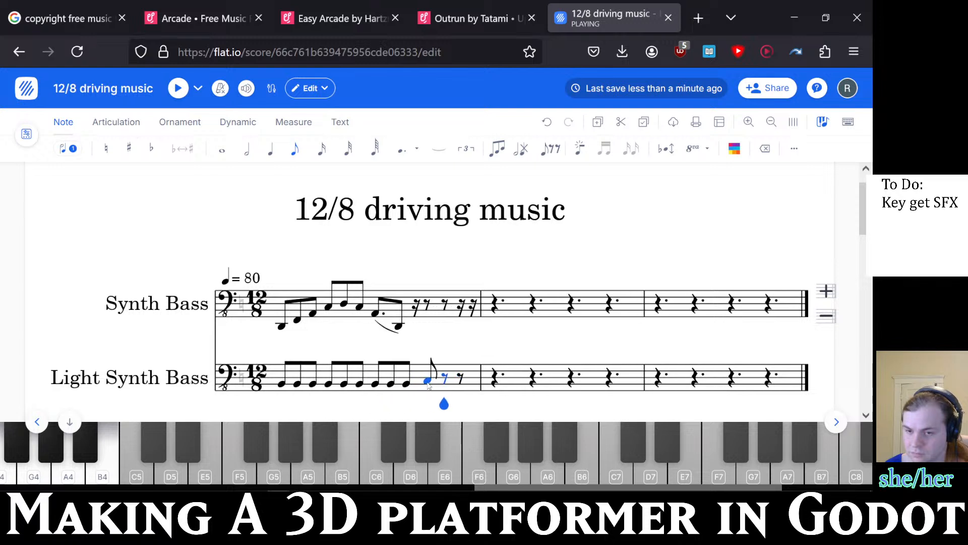
click(439, 386)
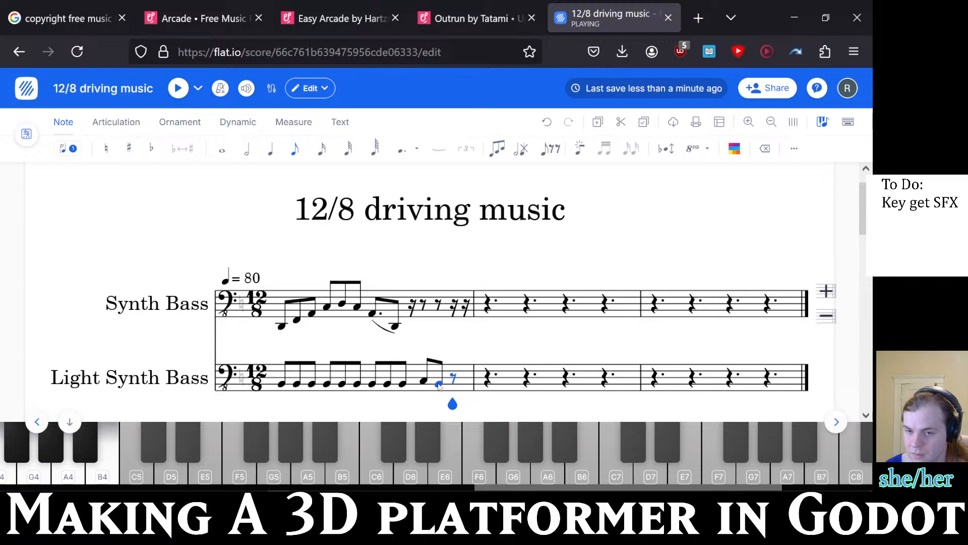
click(440, 386)
click(453, 383)
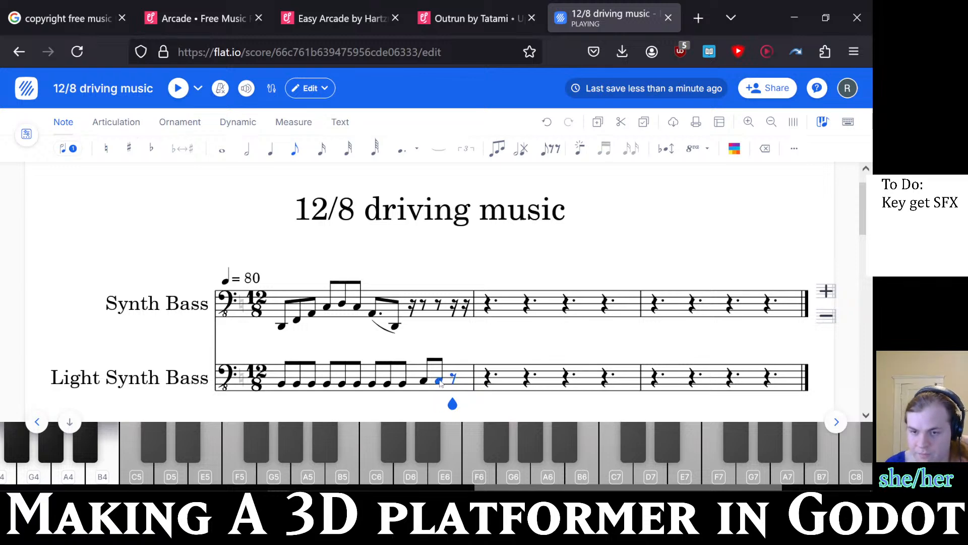
click(455, 384)
key(ctrl+z)
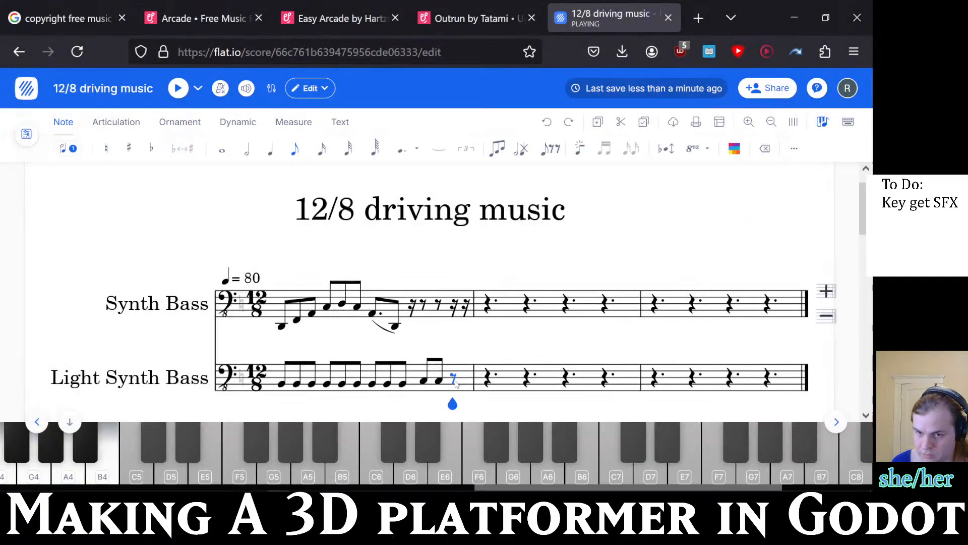
click(455, 381)
- Play both parts back from the first note of the Synth Bass
key(space)
key(space)
click(279, 341)
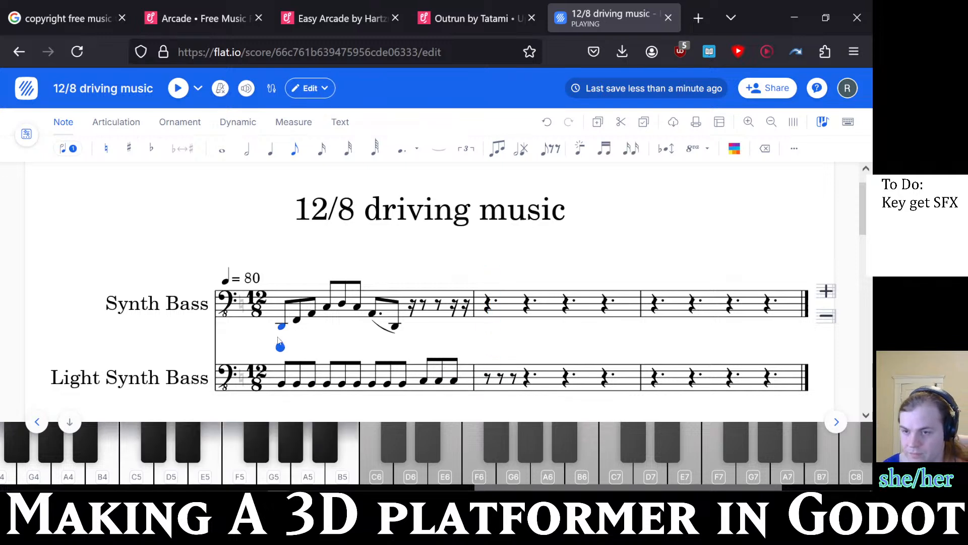
key(space)
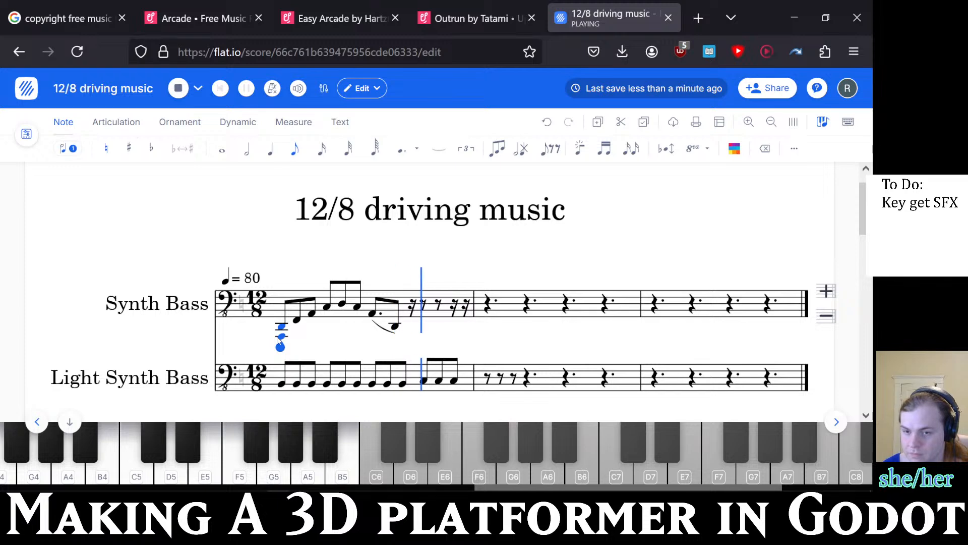
key(space)
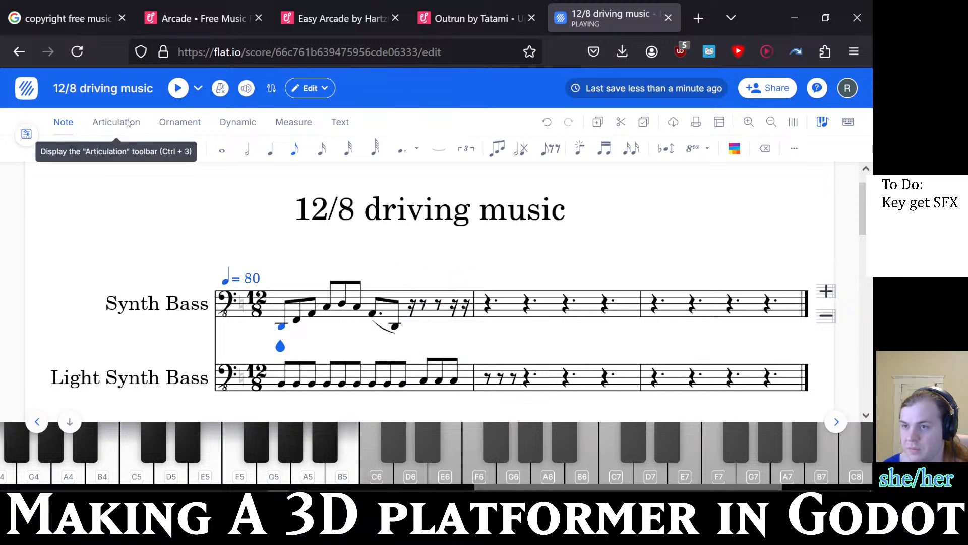
- Add the Out Synth Bass from the electronic instruments as a third part and try out a note in its first measure
click(105, 93)
click(101, 122)
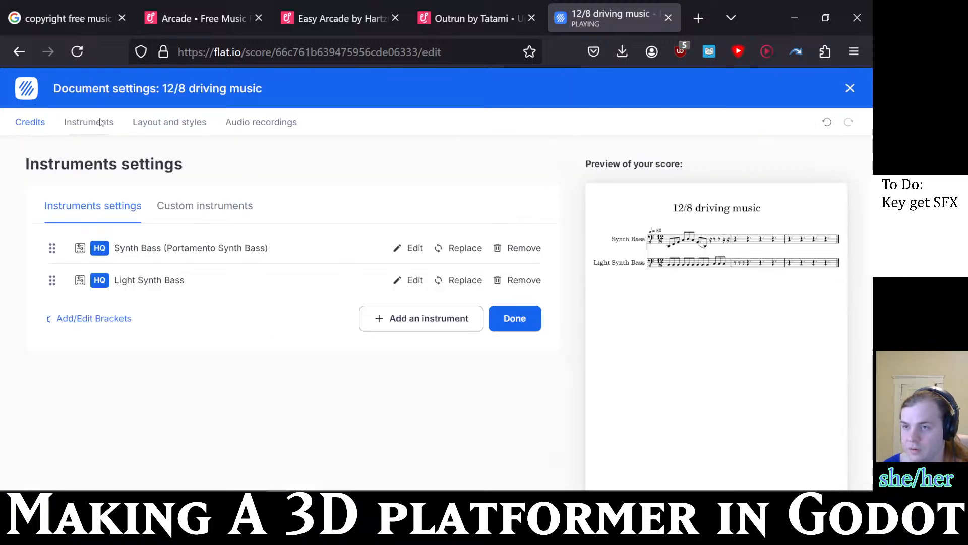
click(462, 323)
scroll(367, 357, down, 2)
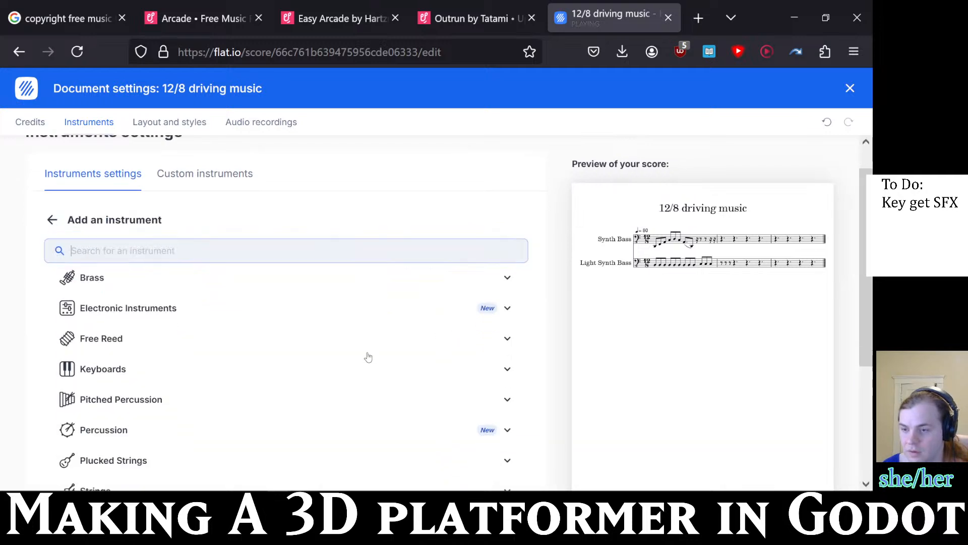
click(152, 367)
click(150, 371)
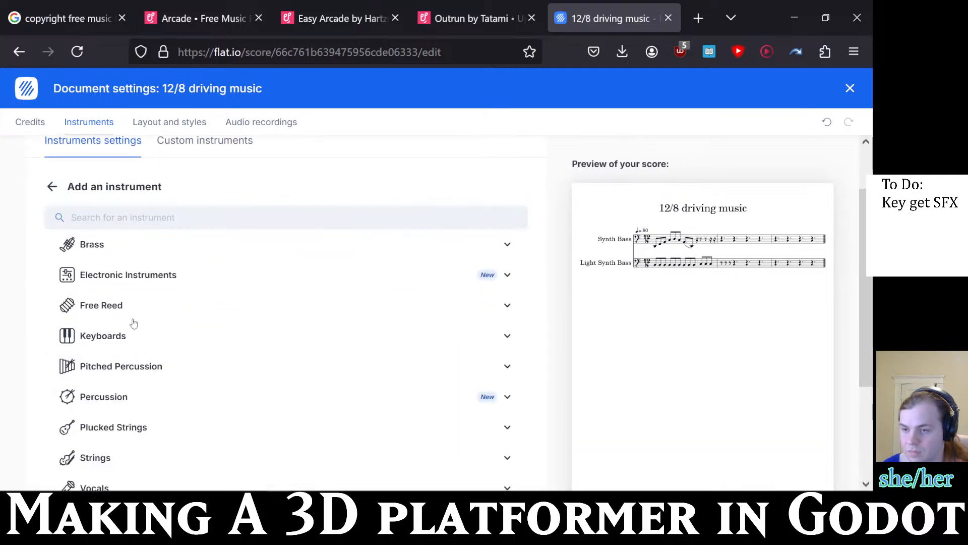
click(138, 277)
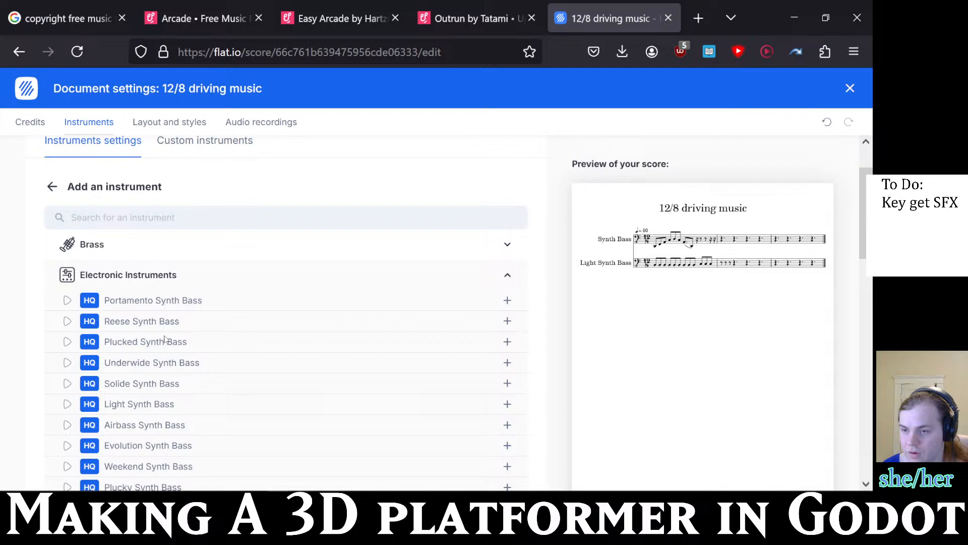
scroll(164, 339, down, 5)
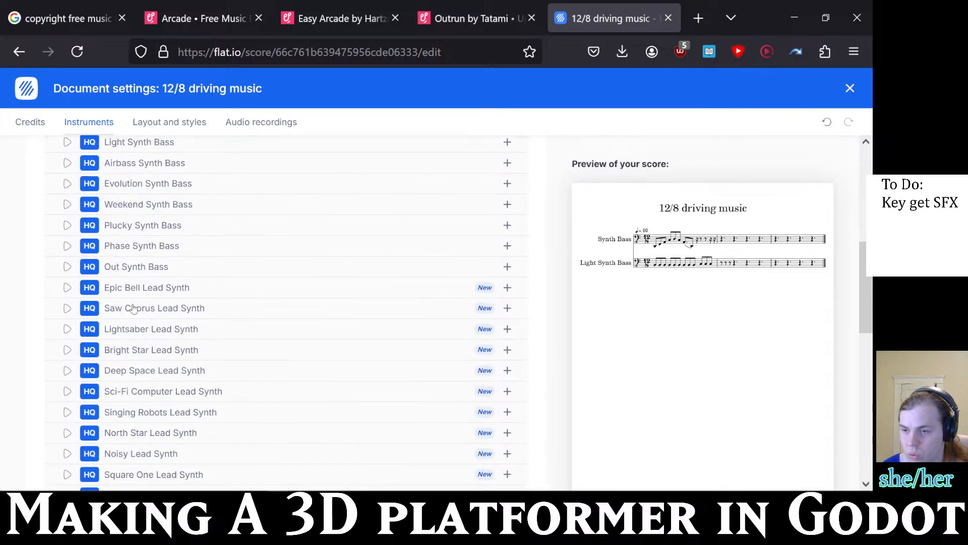
click(129, 268)
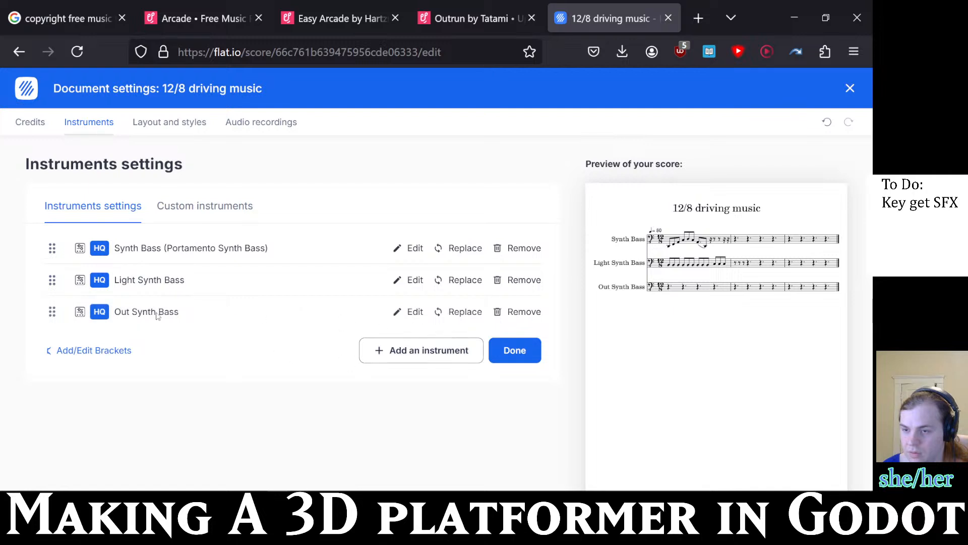
click(515, 350)
scroll(304, 318, up, 1)
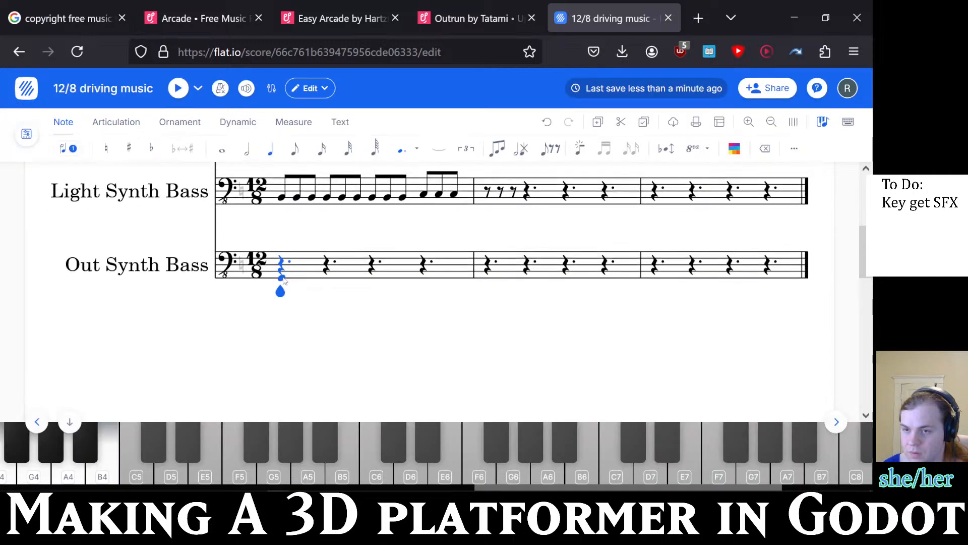
click(283, 271)
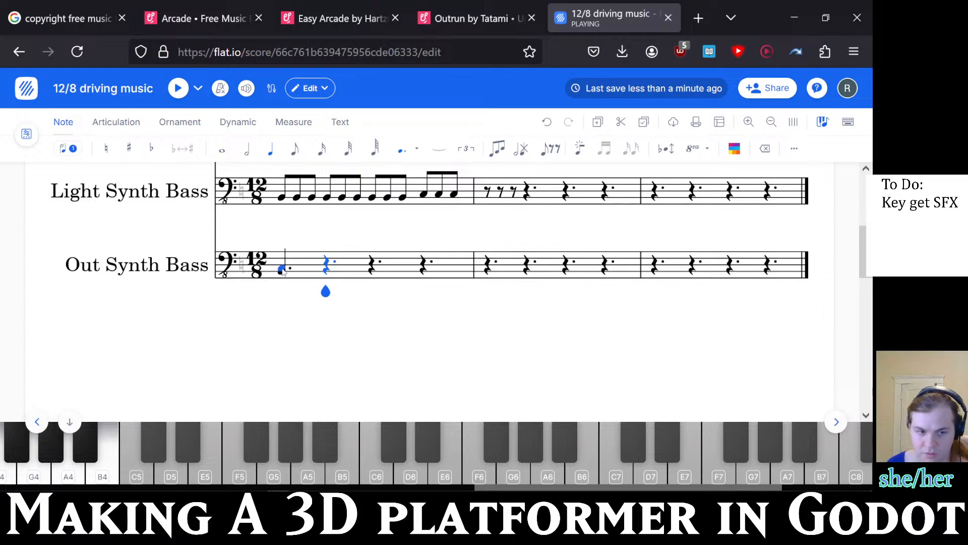
key(ctrl+z)
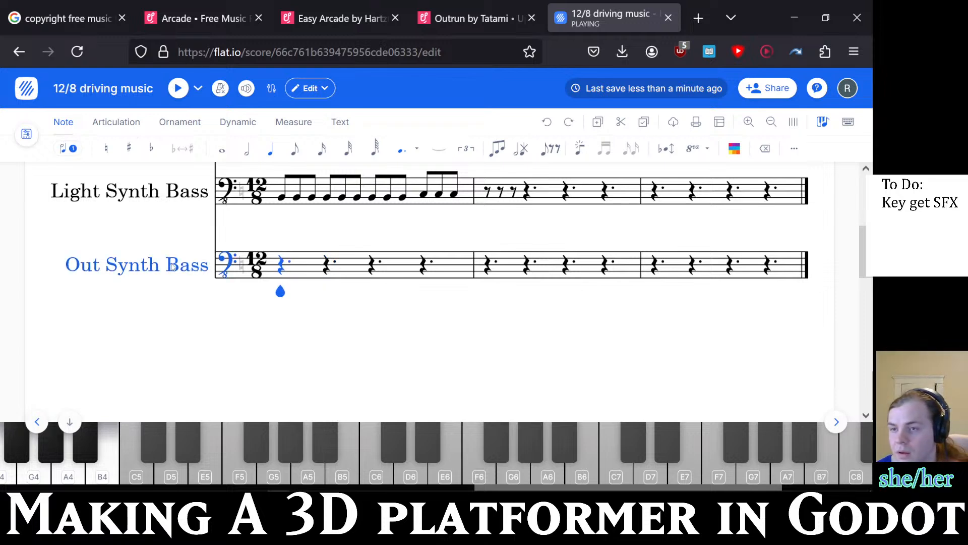
- Replace the Out Synth Bass part with the high-quality Contrabass from the strings
click(116, 122)
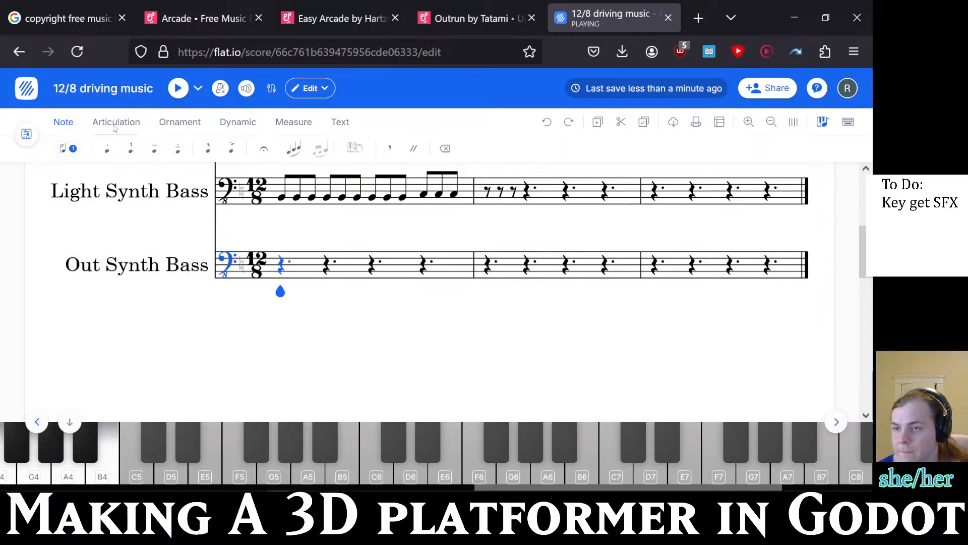
click(98, 92)
click(89, 122)
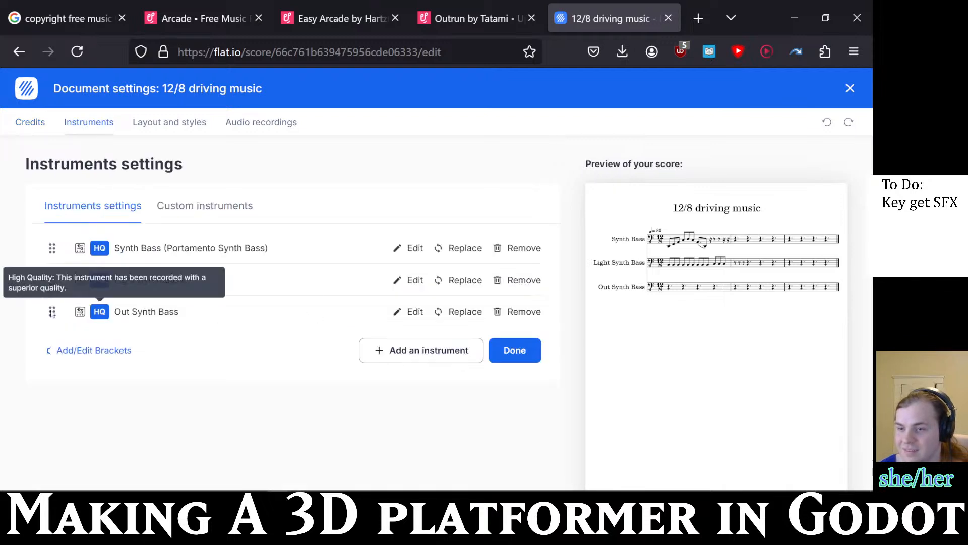
click(450, 313)
scroll(252, 348, down, 5)
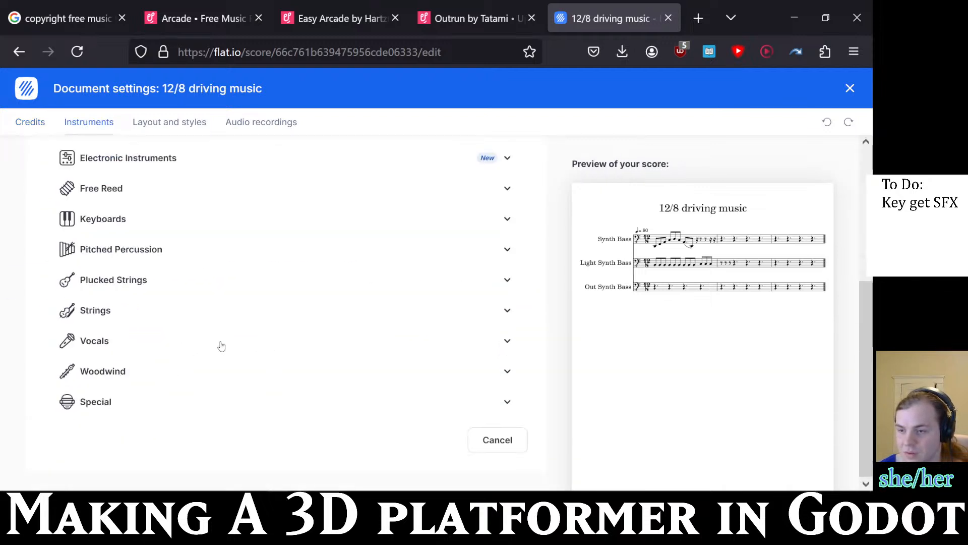
click(106, 316)
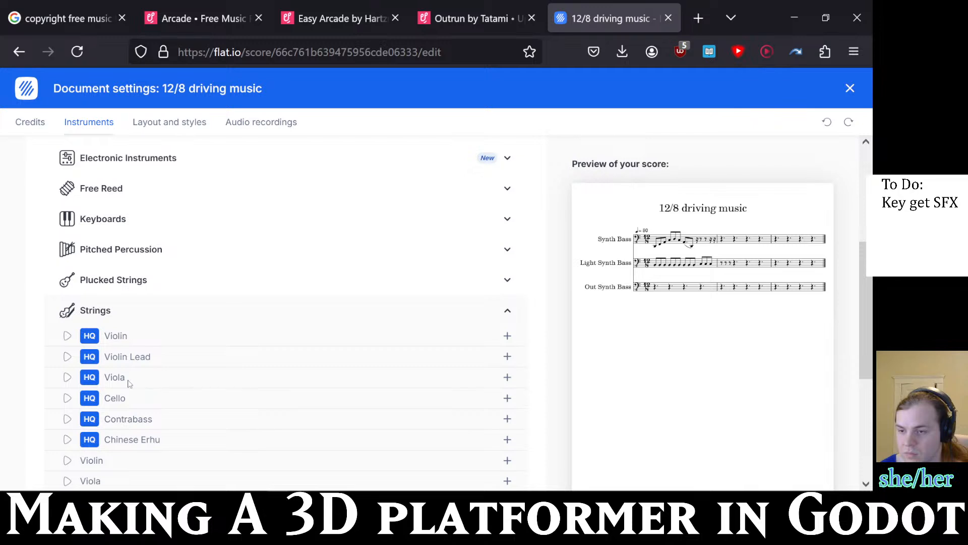
click(121, 423)
click(516, 350)
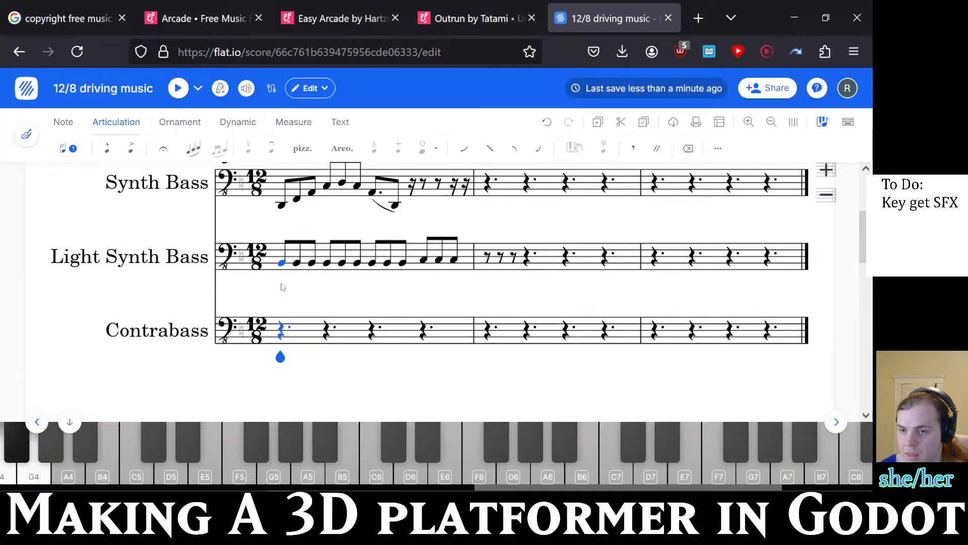
- Try pitches for the first Contrabass note, settle on E, and make it a whole note
click(281, 334)
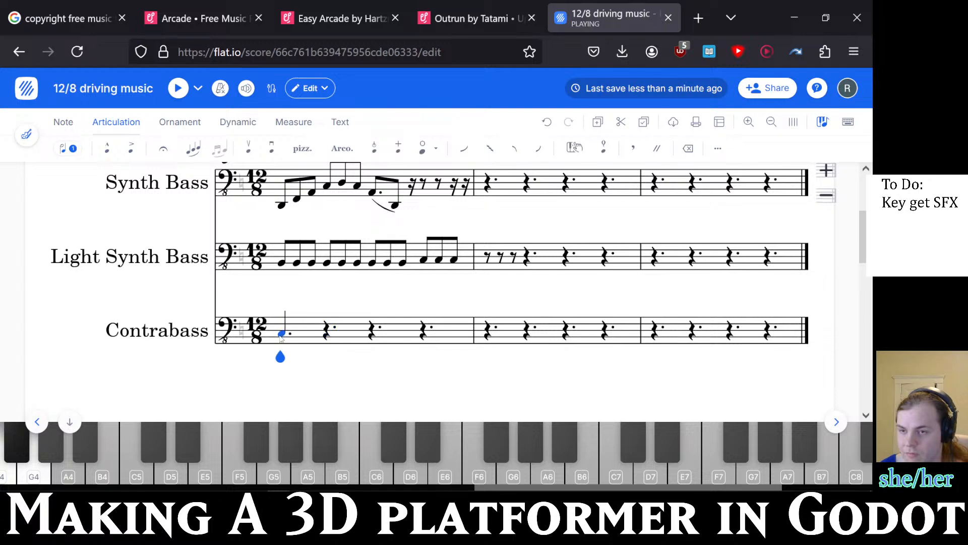
click(286, 321)
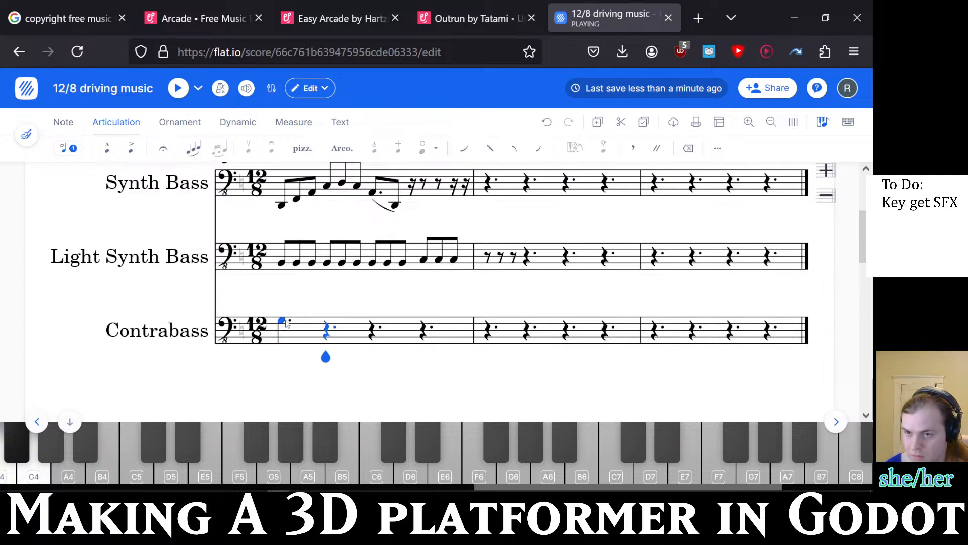
key(ctrl+z)
click(284, 329)
click(283, 329)
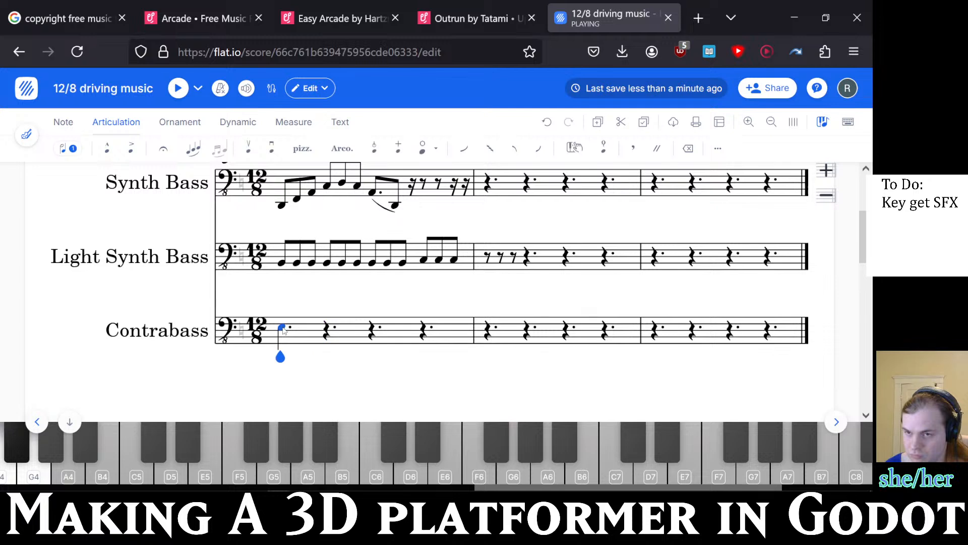
click(74, 131)
click(229, 154)
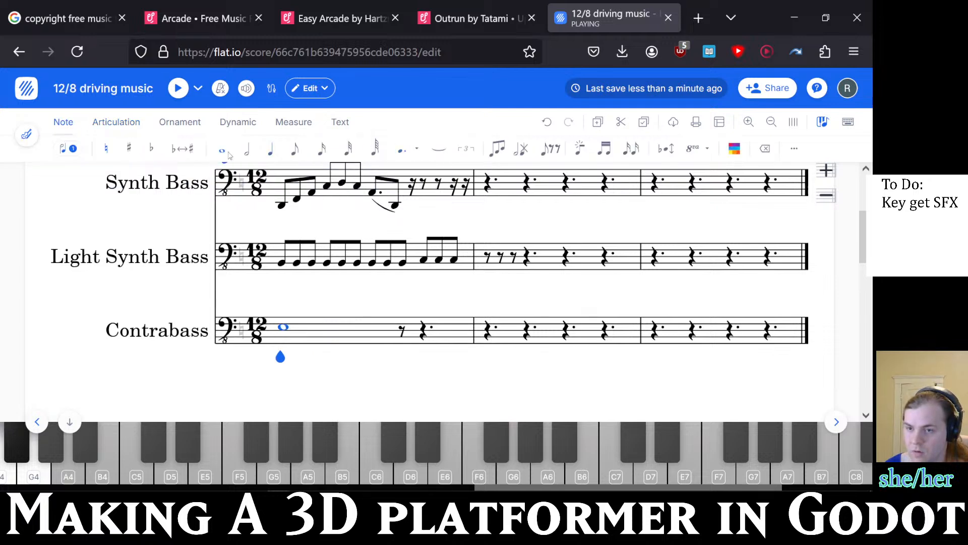
- Fill the rest of the first Contrabass measure with a half-note E and play all three parts back
click(423, 331)
click(401, 331)
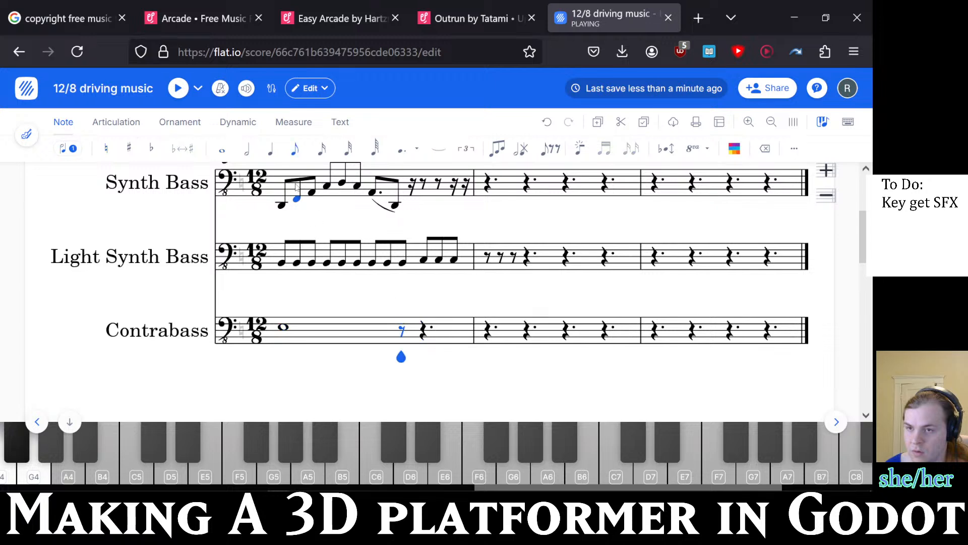
click(247, 155)
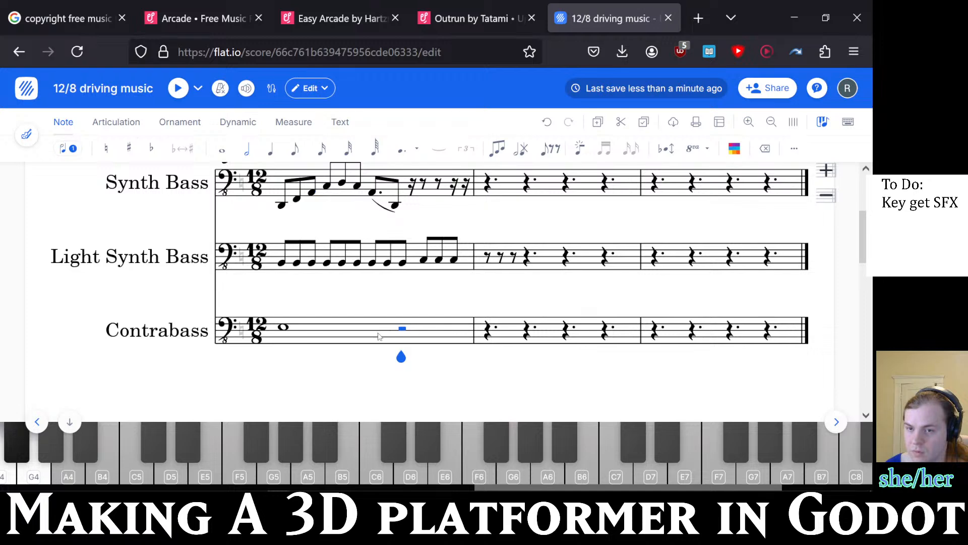
click(402, 328)
key(space)
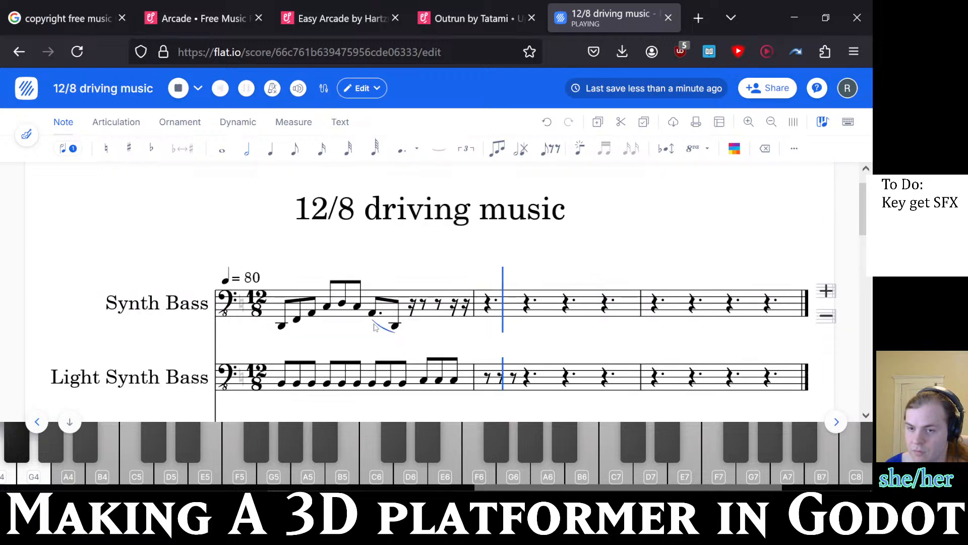
click(280, 273)
key(space)
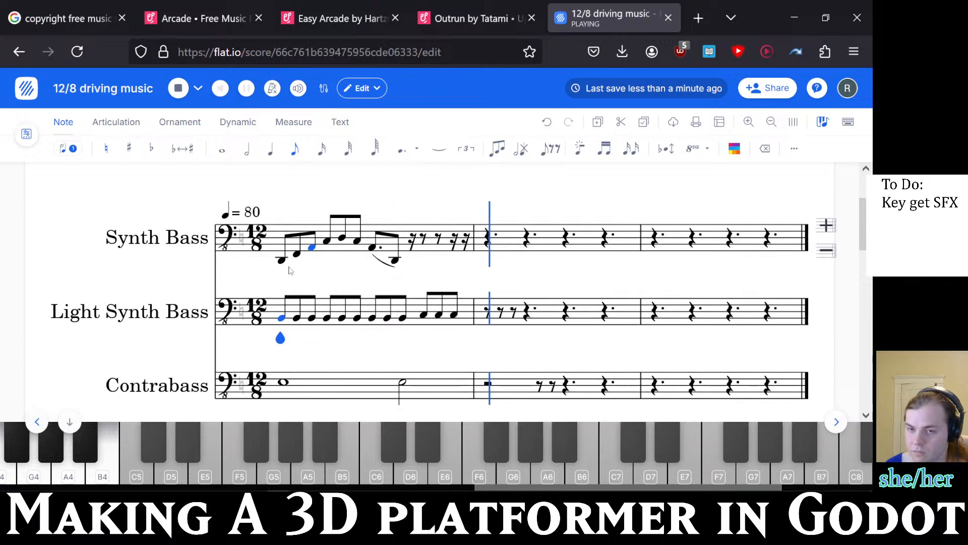
key(space)
- Add an ff dynamic to the first note of the Light Synth Bass
click(402, 383)
click(401, 385)
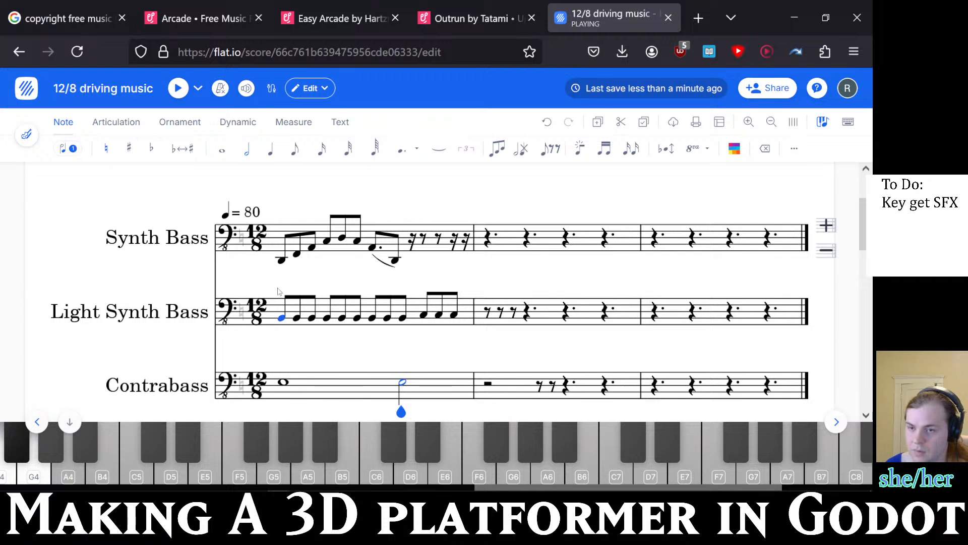
click(281, 317)
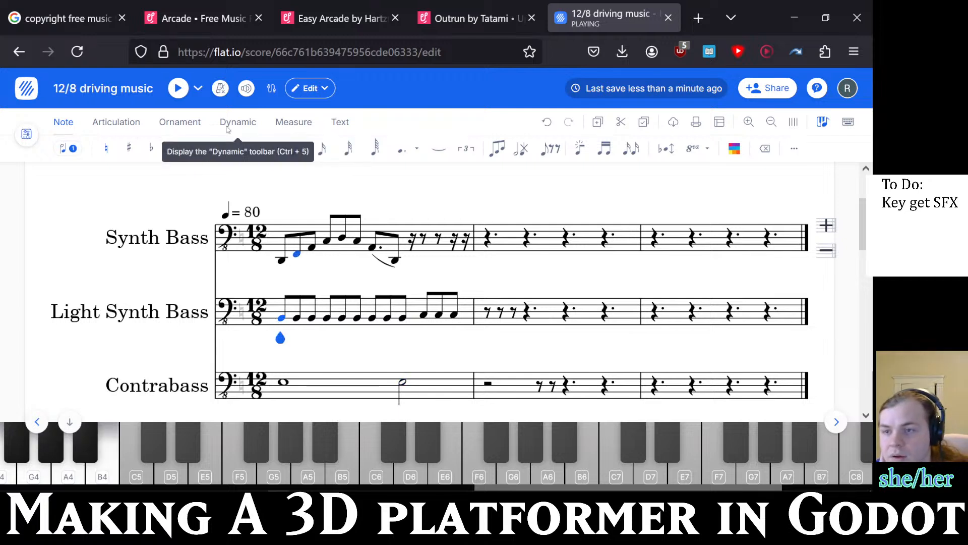
click(191, 129)
click(228, 123)
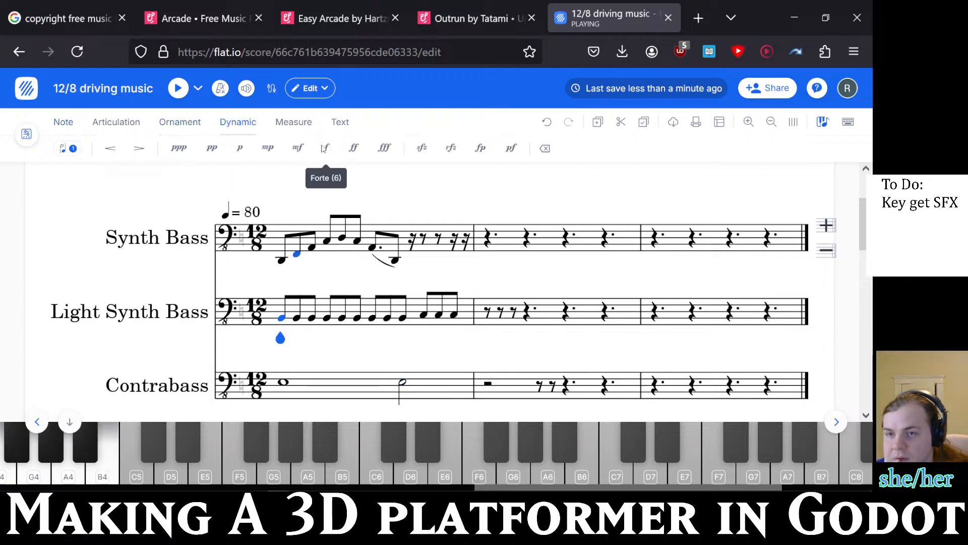
click(354, 149)
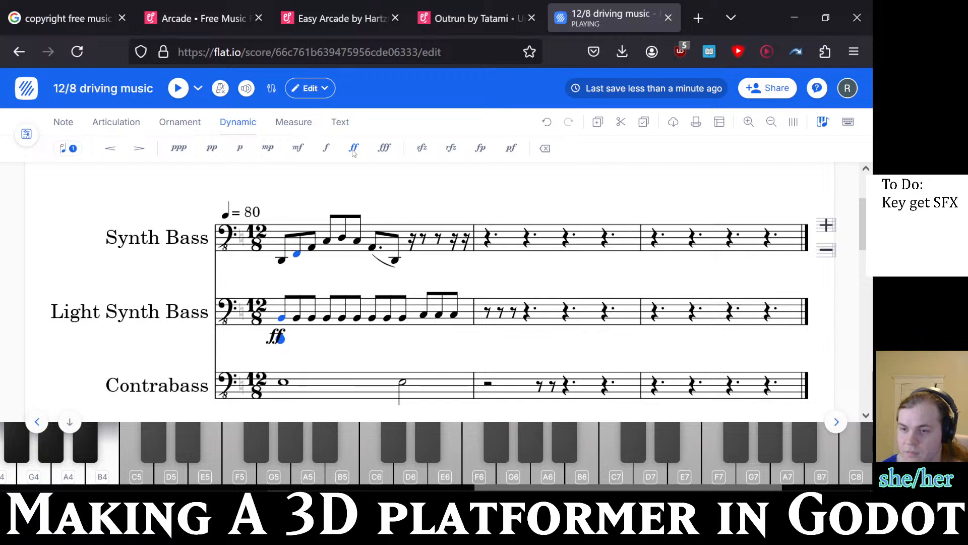
- Play the three parts back and add an ff dynamic to the first note of the Synth Bass
key(space)
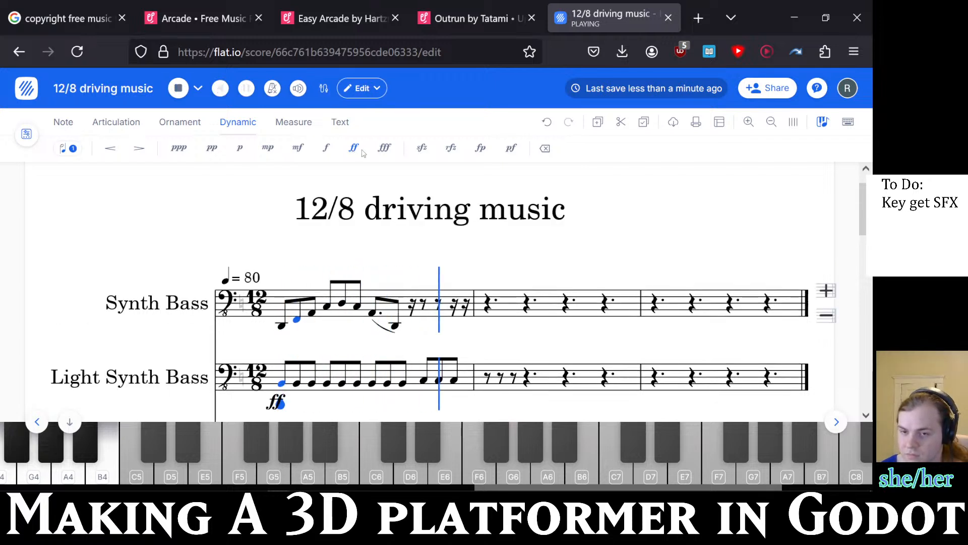
key(space)
scroll(283, 244, down, 2)
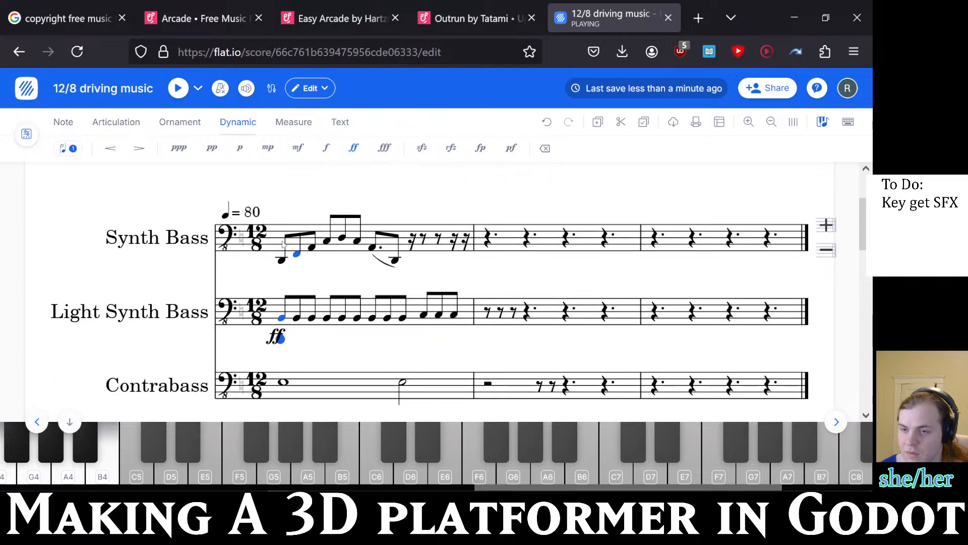
click(281, 260)
click(354, 147)
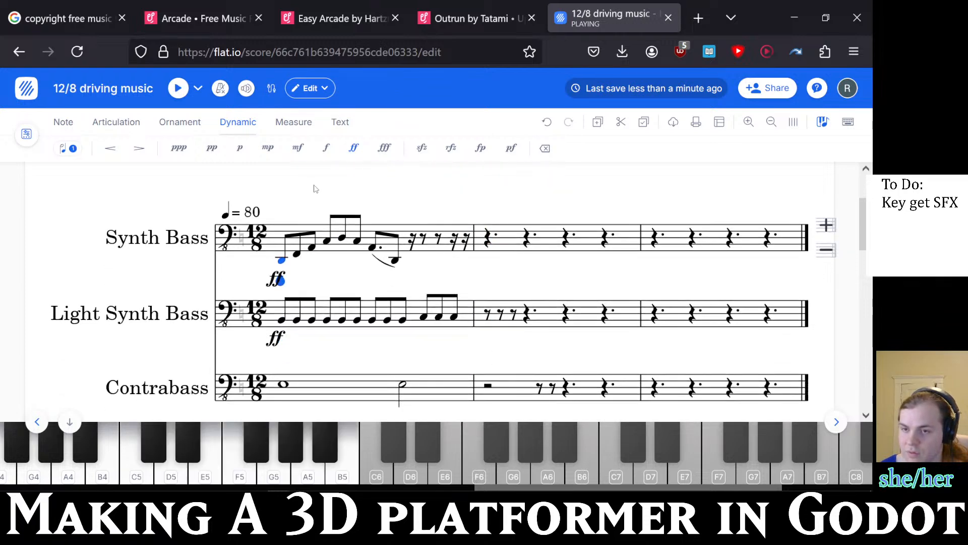
- Play the score back twice to check the balance of the parts in the first measure
key(space)
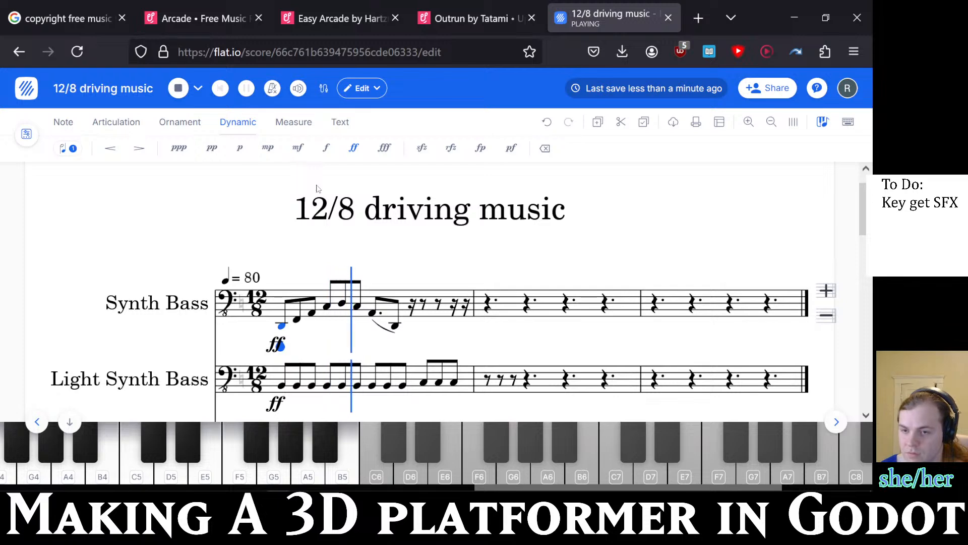
scroll(318, 189, down, 1)
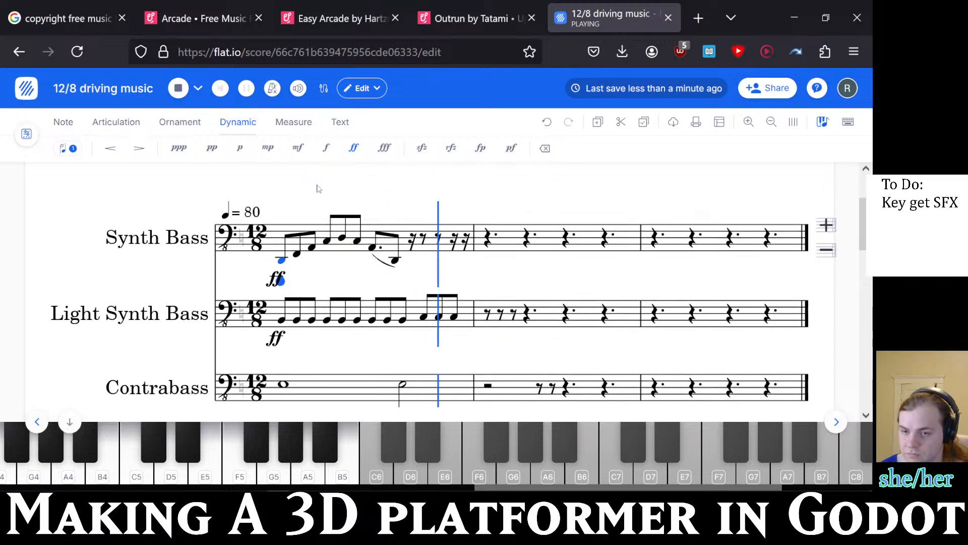
key(space)
key(space)
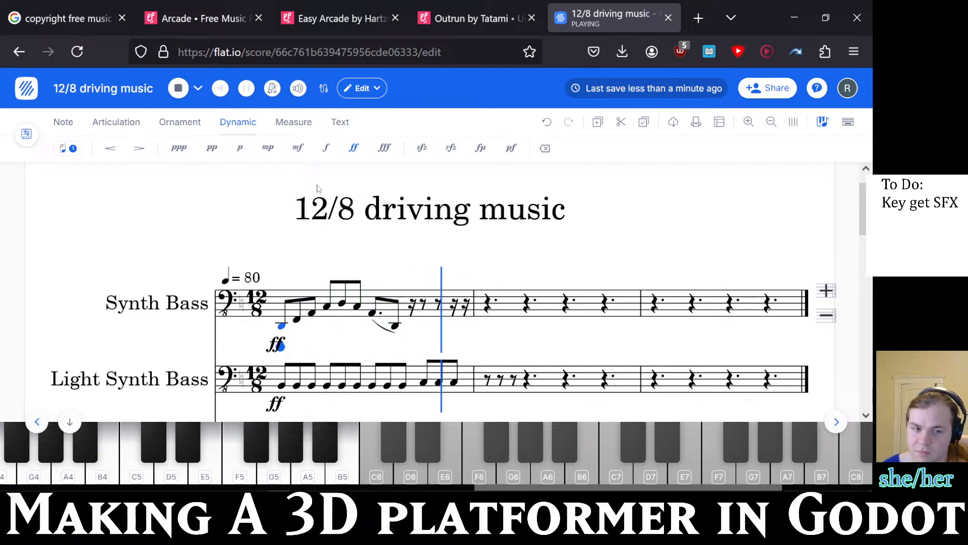
key(space)
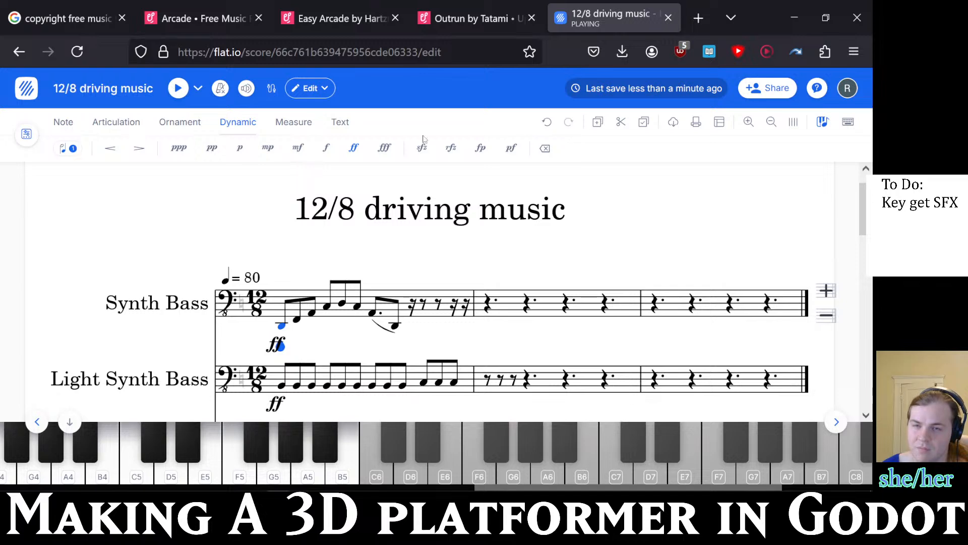
- Switch to the Outrun track on Uppbeat and play a short passage of it as reference
click(449, 21)
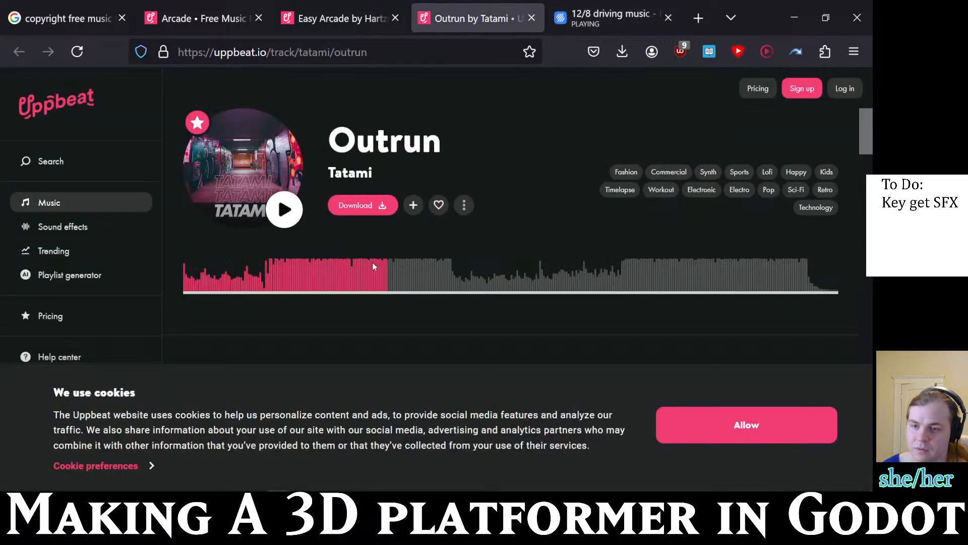
key(space)
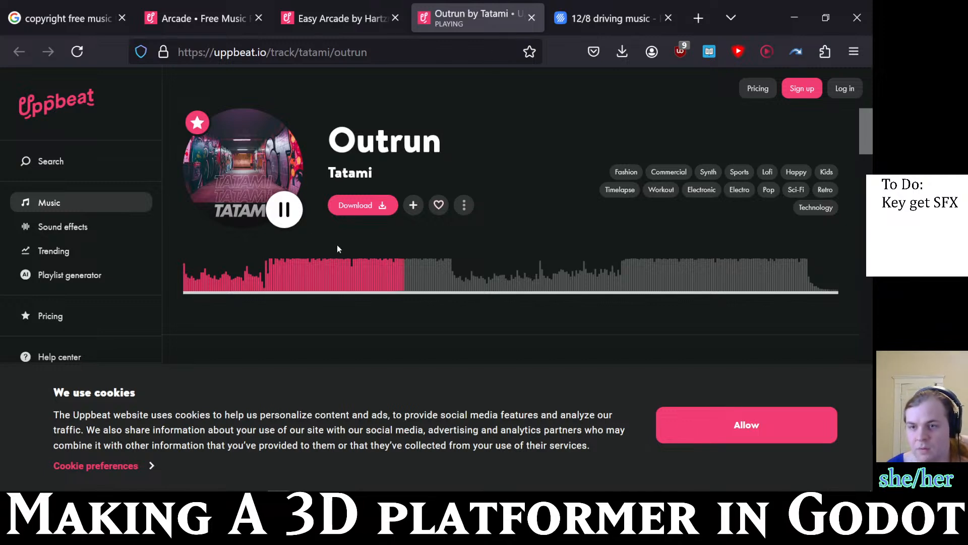
click(293, 220)
- Return to the Flat score, try a quarter-note tempo of 160 and play the score back
click(573, 21)
click(251, 279)
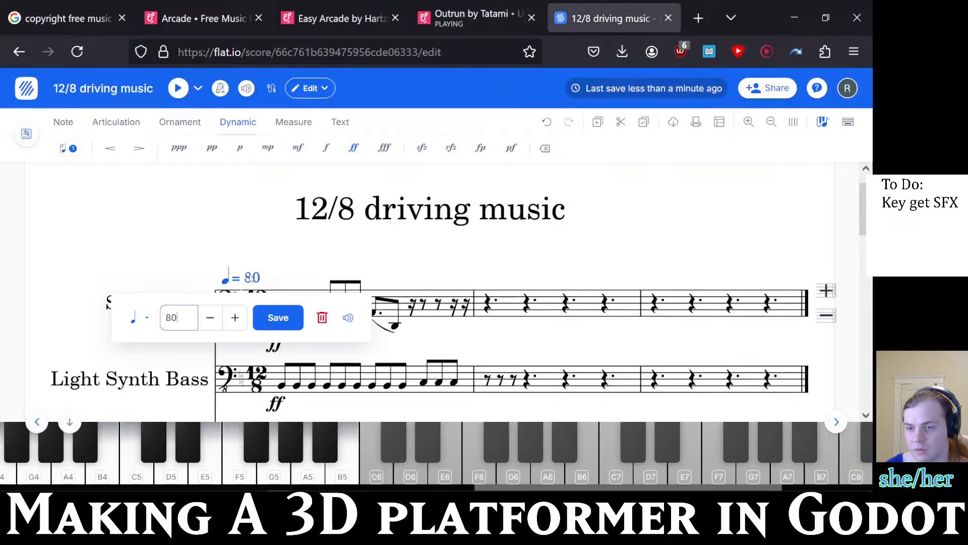
key(BackSpace)
key(BackSpace)
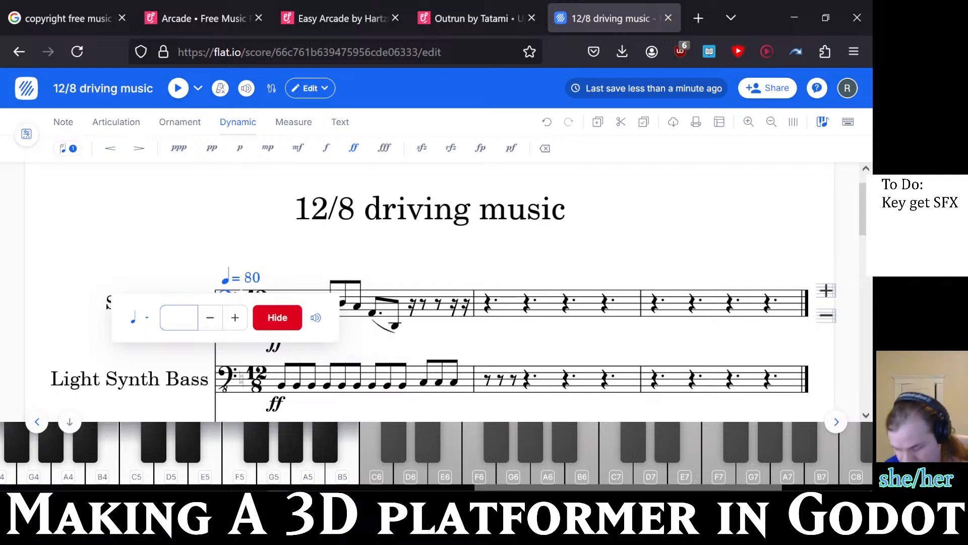
text(160)
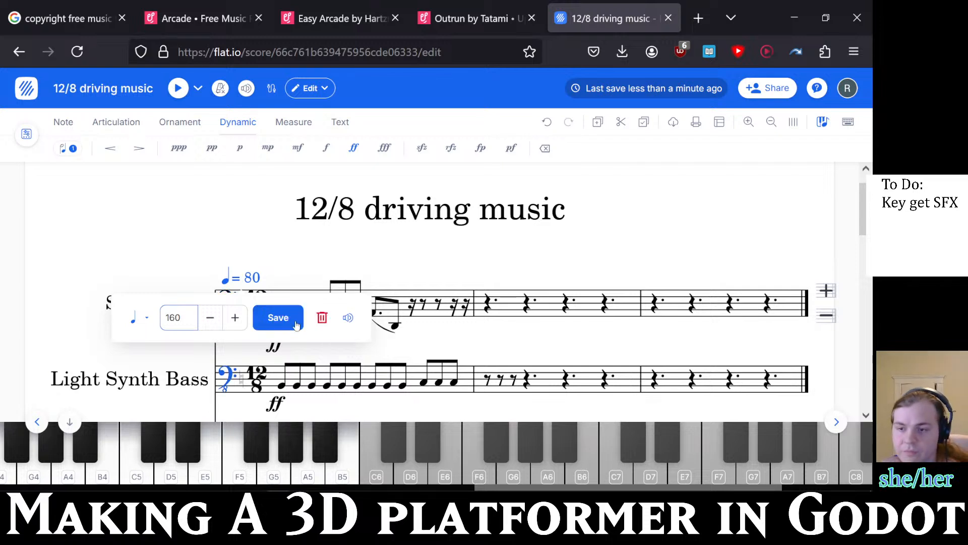
click(295, 323)
key(space)
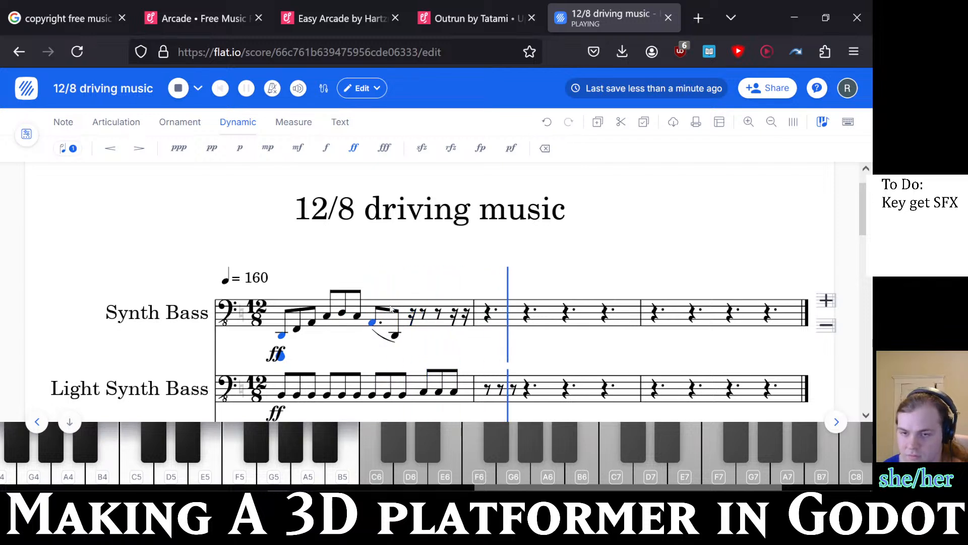
key(space)
- Set the quarter-note tempo to 120 and play the score back
click(260, 286)
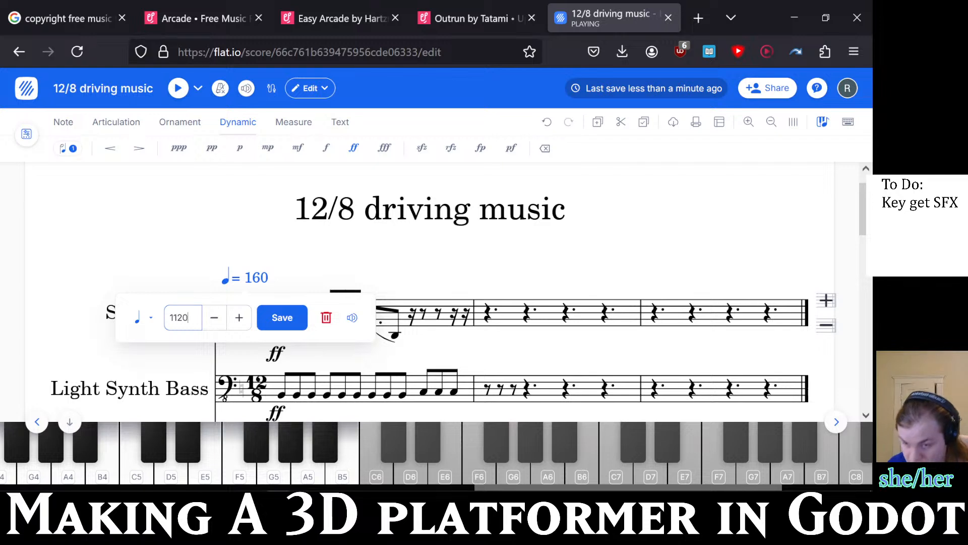
click(276, 321)
key(space)
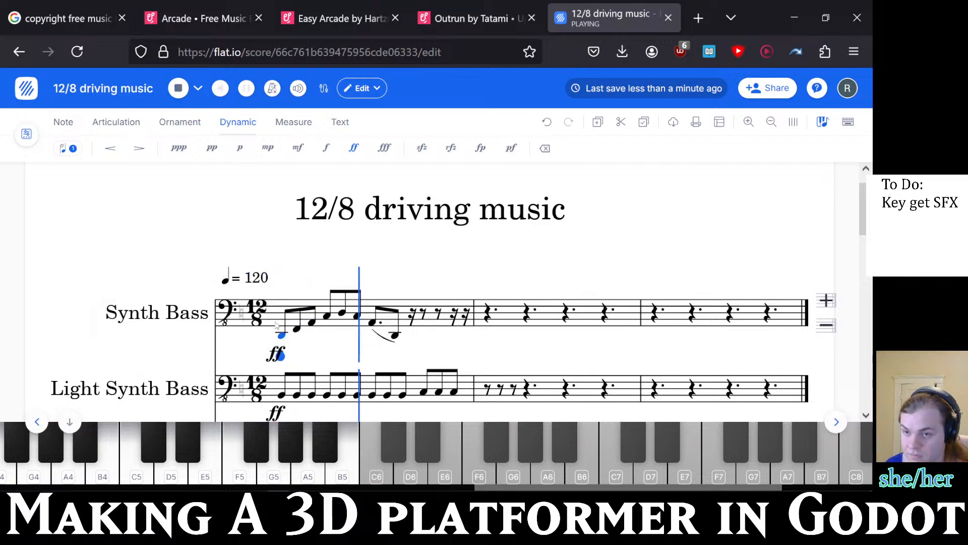
click(255, 279)
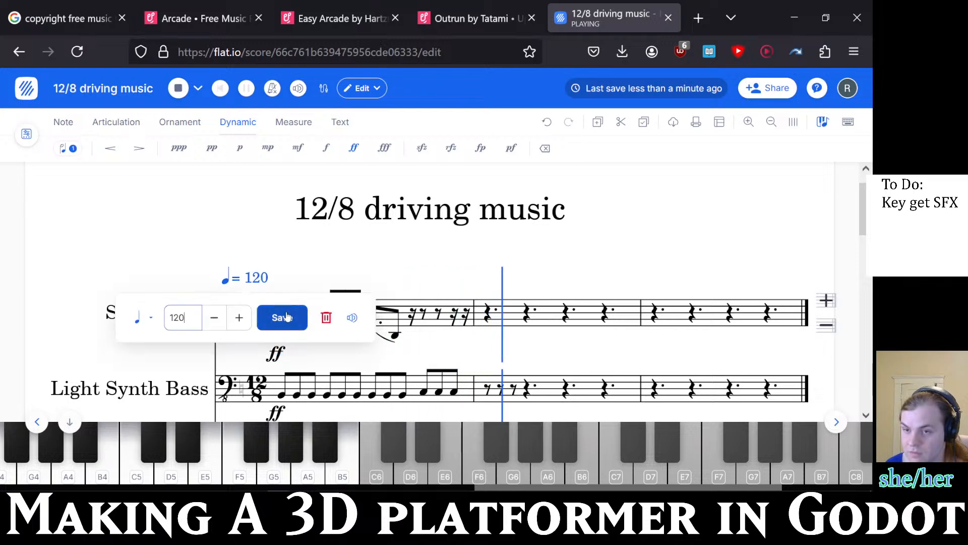
- Listen to more of the Outrun track on Uppbeat, and play the Flat score back for comparison
click(444, 20)
click(285, 211)
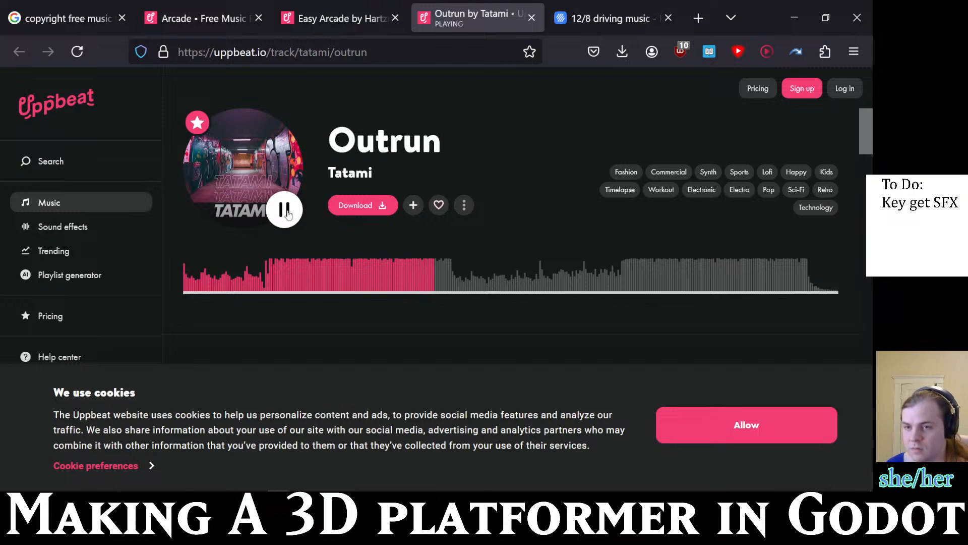
click(285, 211)
key(ctrl+Tab)
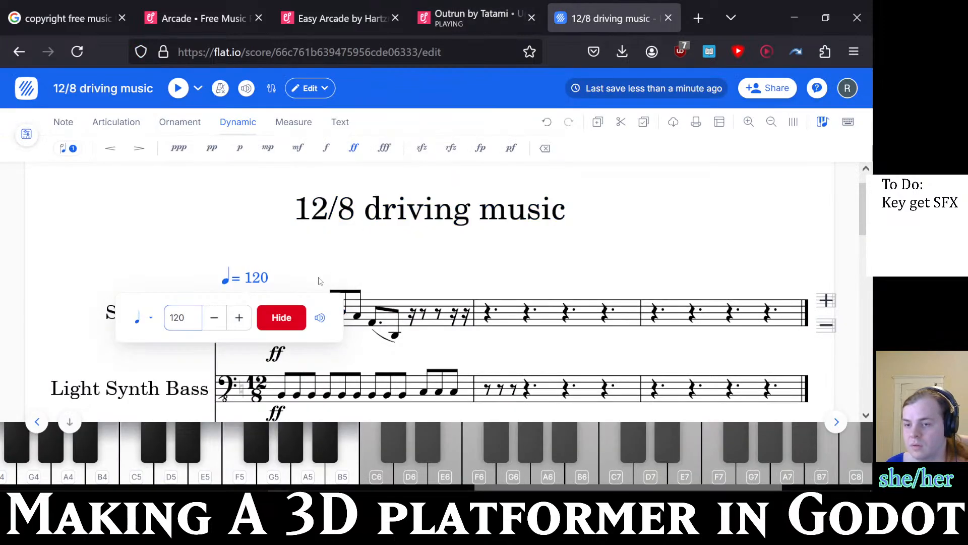
key(space)
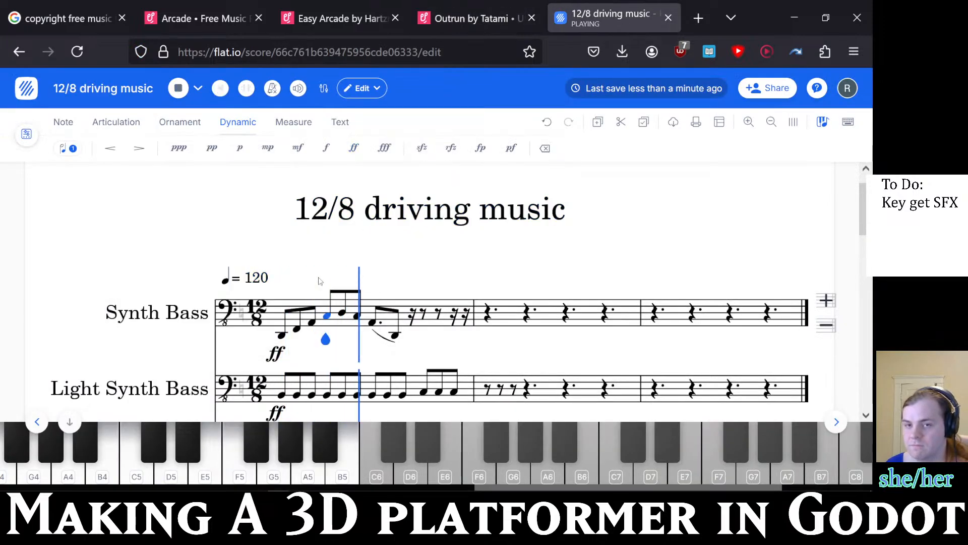
key(space)
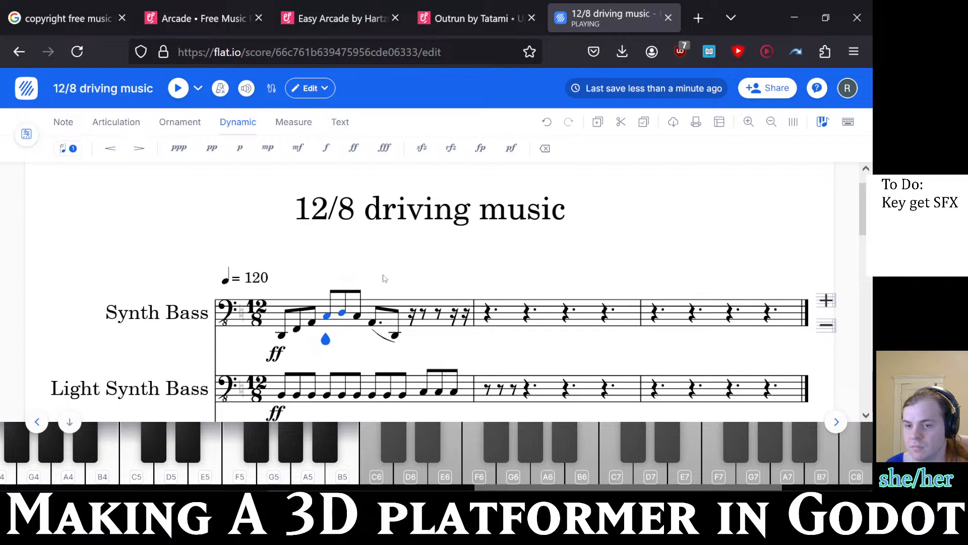
click(488, 325)
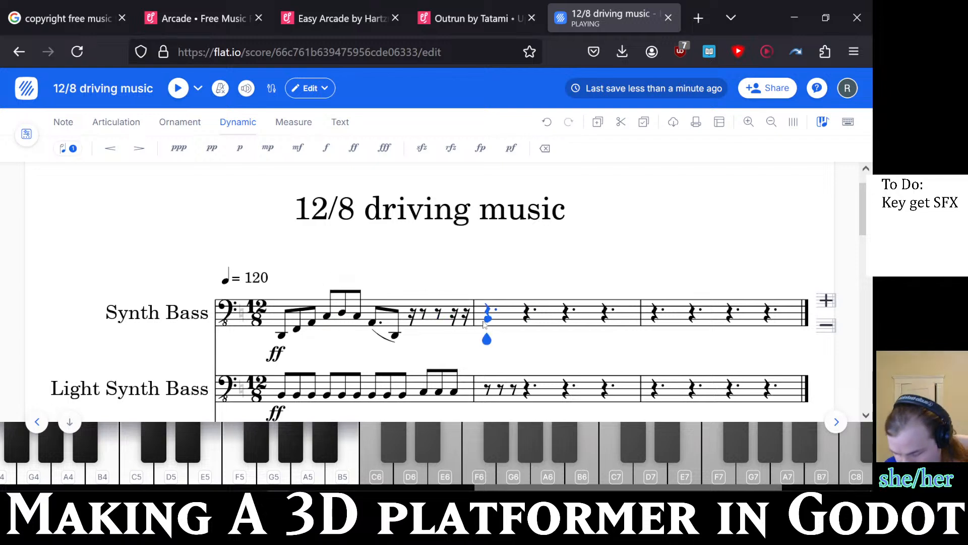
key(m)
key(p)
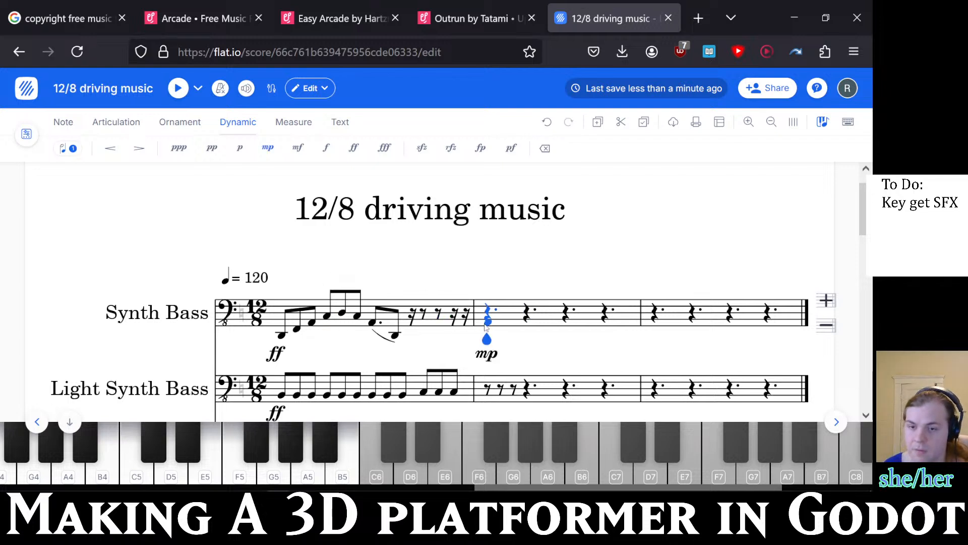
click(487, 324)
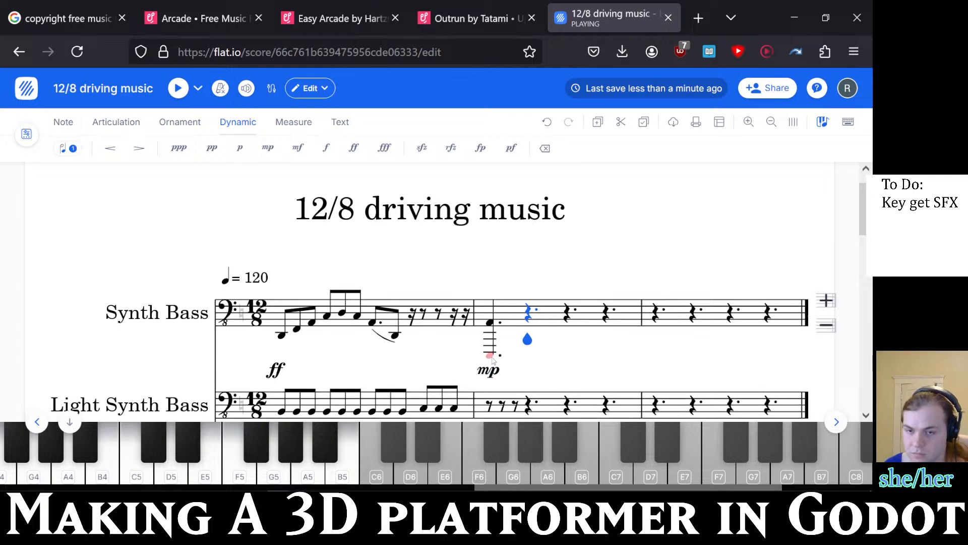
key(ctrl+z)
key(Delete)
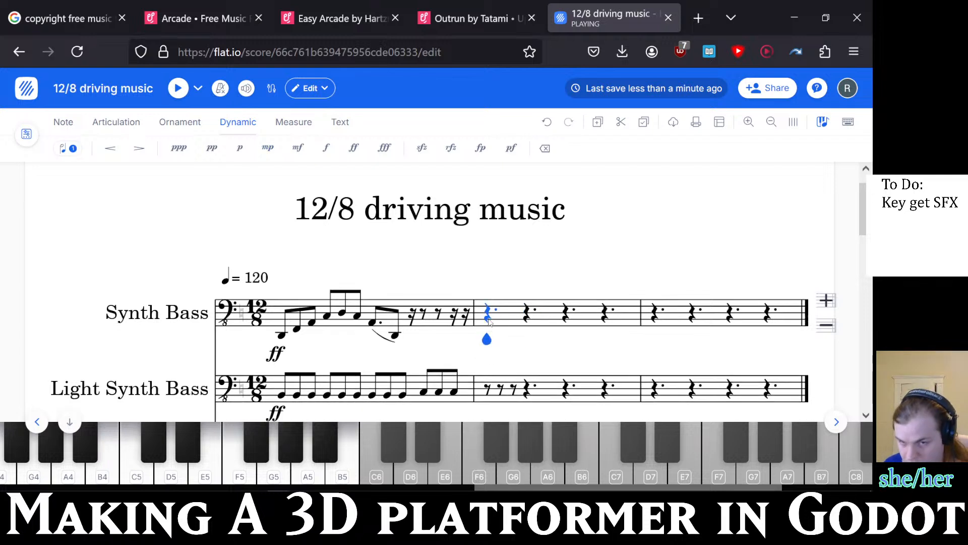
click(488, 327)
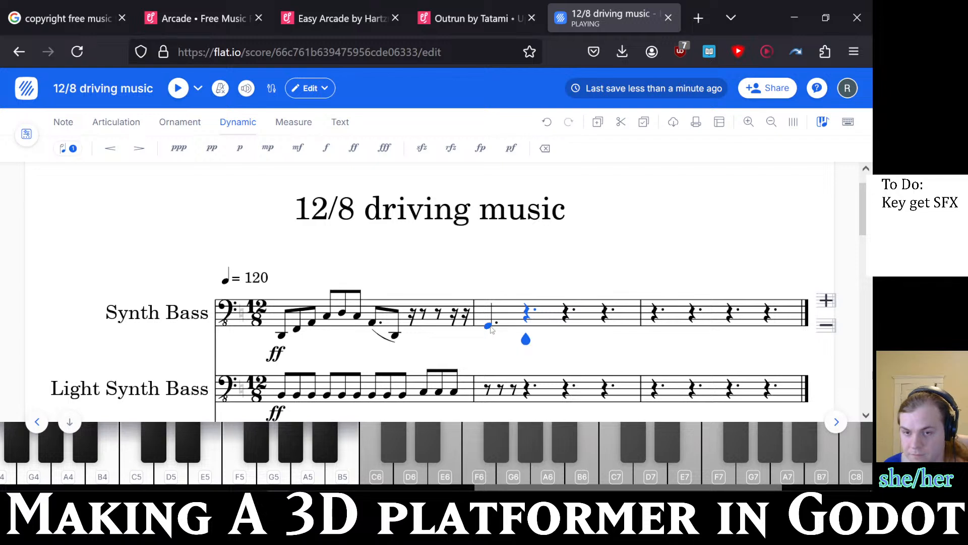
key(ctrl+z)
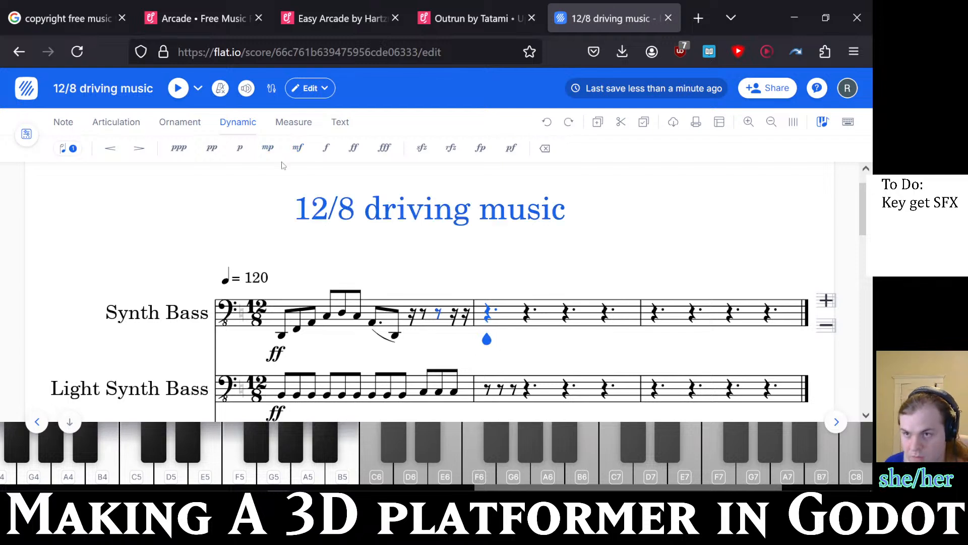
- Fill the first beat of the second Synth Bass measure with the eighth notes G, A and C
key(4)
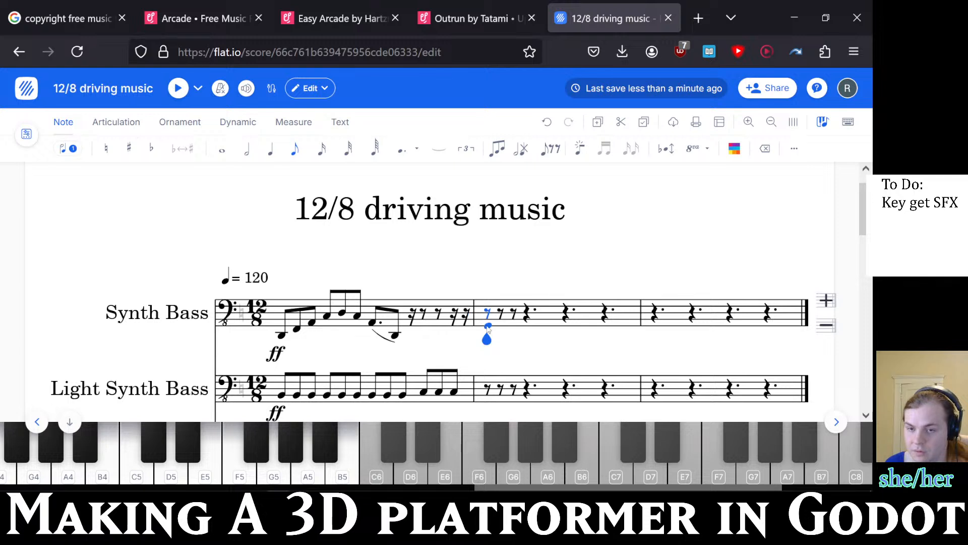
click(488, 326)
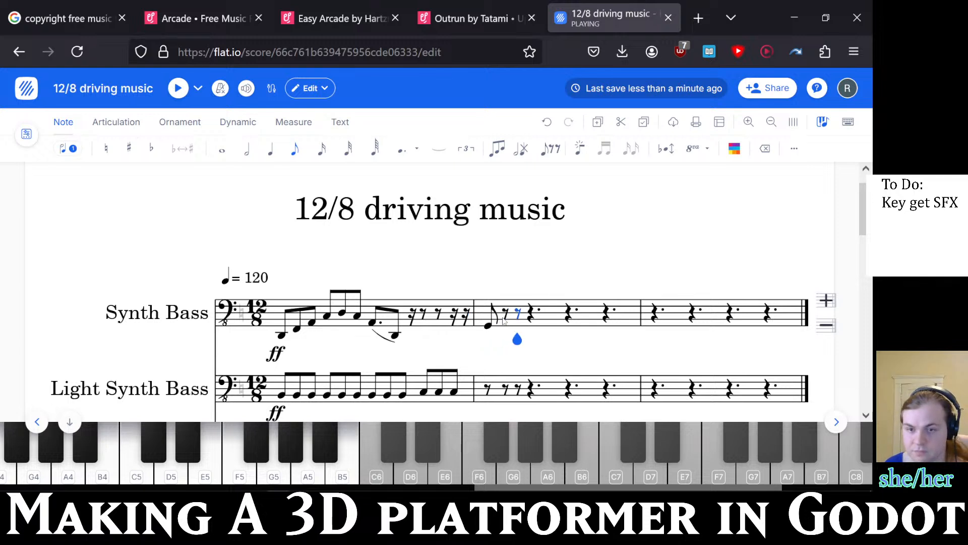
key(c)
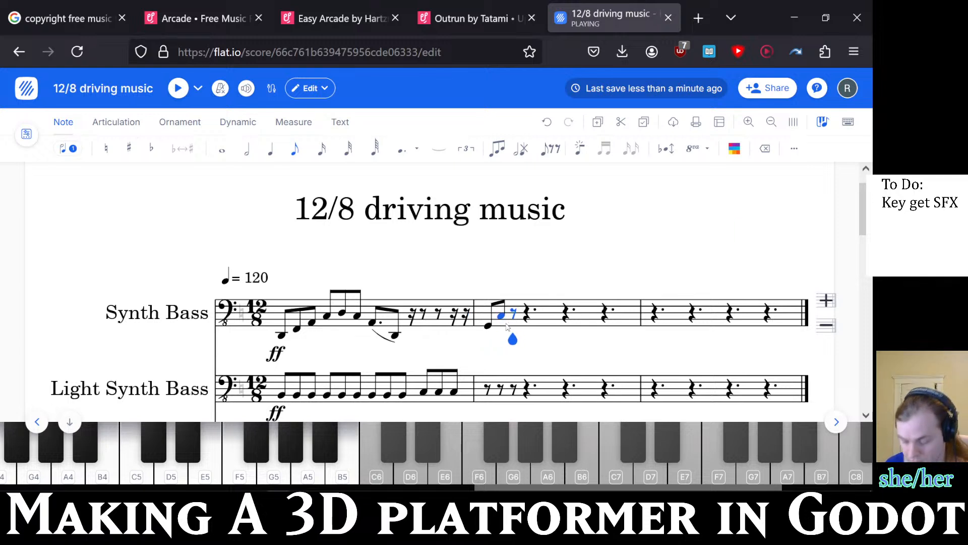
key(ctrl+z)
click(502, 324)
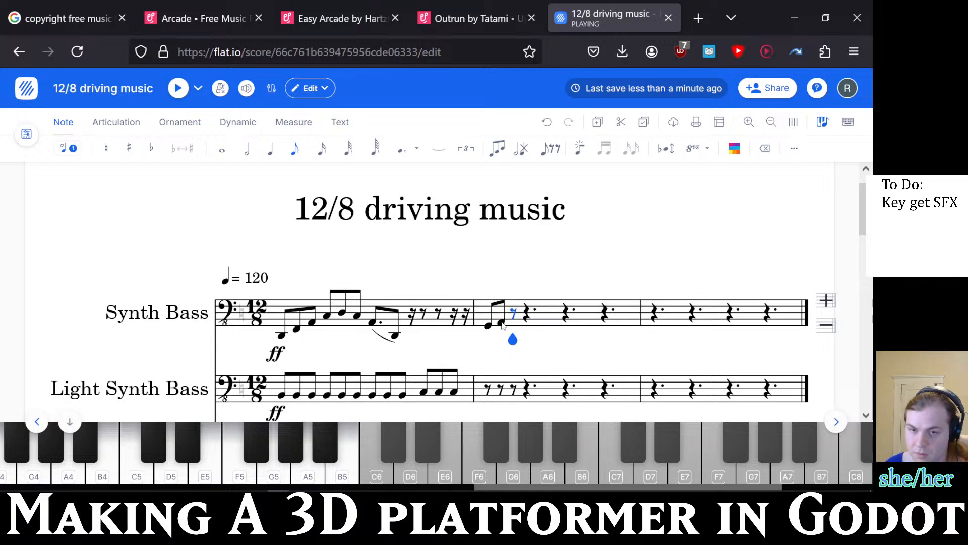
click(514, 318)
key(ctrl+z)
click(514, 318)
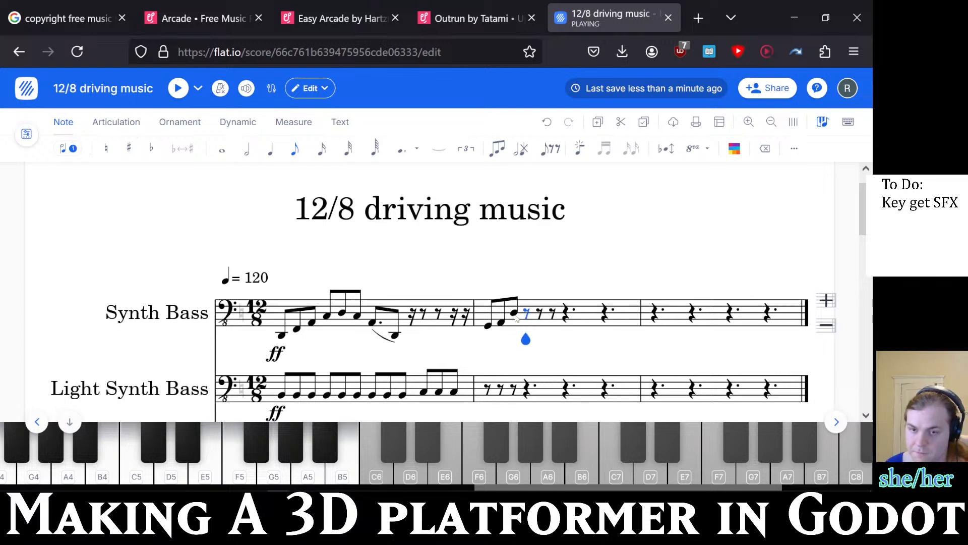
key(ctrl+z)
click(514, 318)
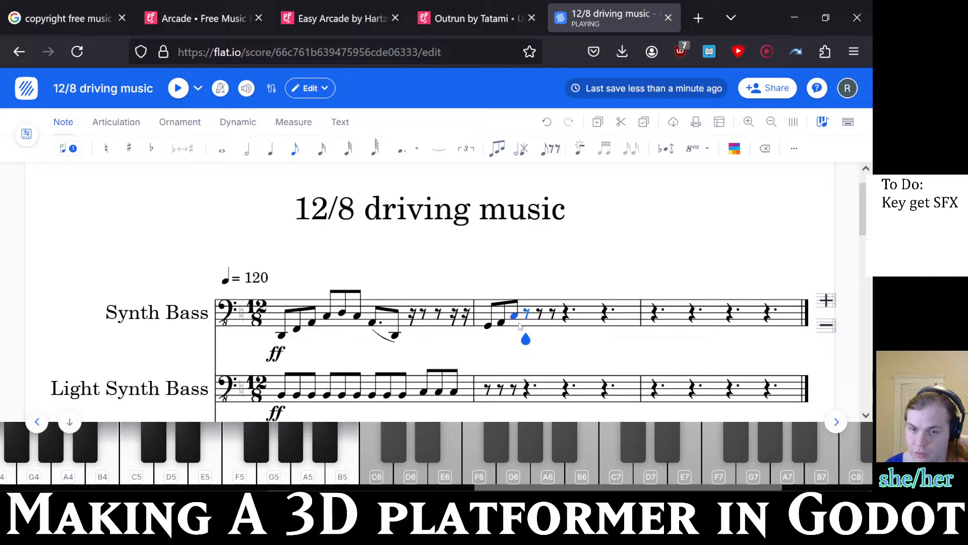
- Fill beats two to four of the second Synth Bass measure with the eighth notes G-A-C, A-C-E and B-C-E
click(527, 329)
click(542, 323)
key(ctrl+z)
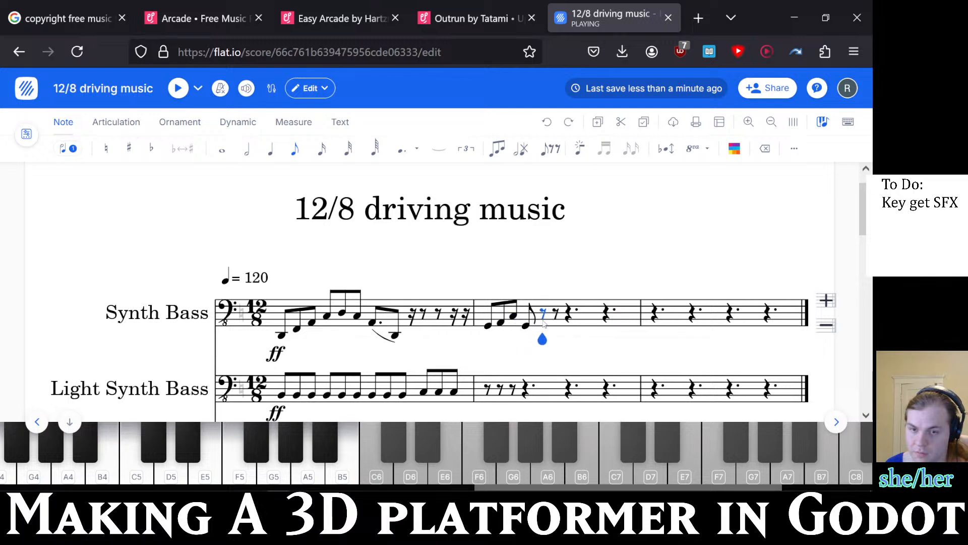
click(542, 323)
click(553, 320)
click(564, 323)
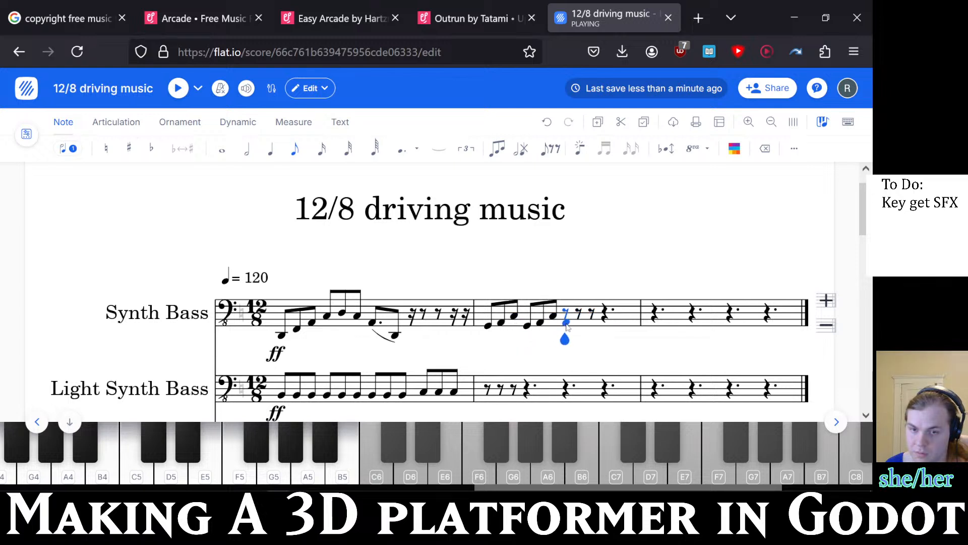
click(583, 313)
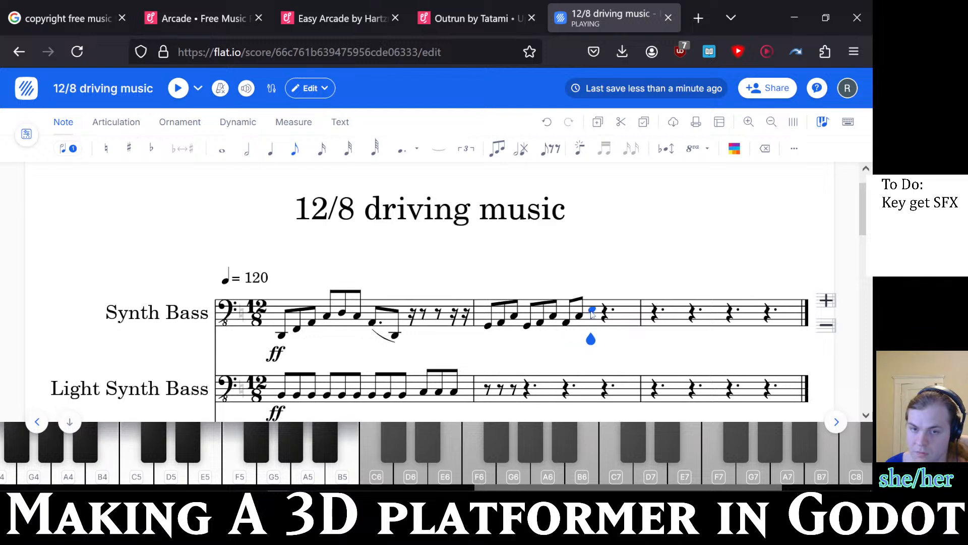
click(592, 312)
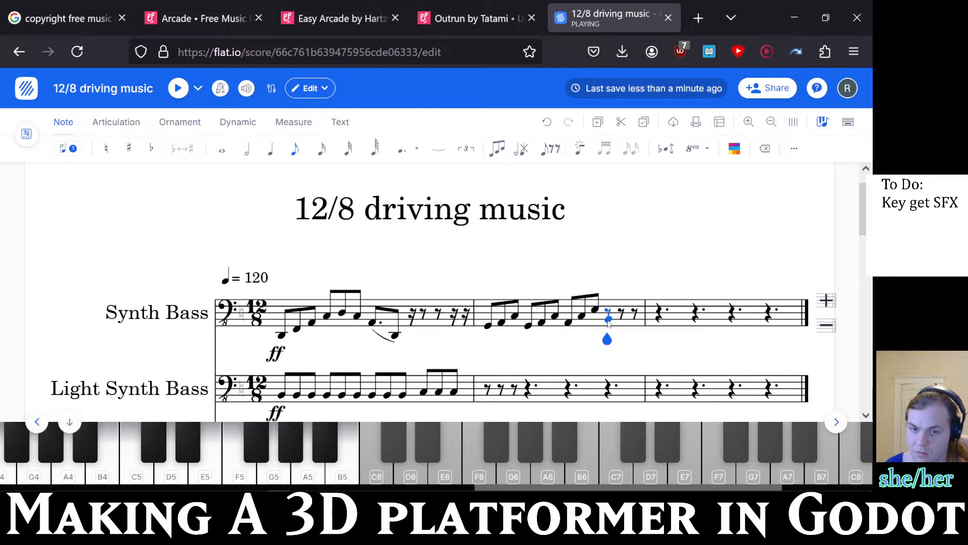
click(609, 320)
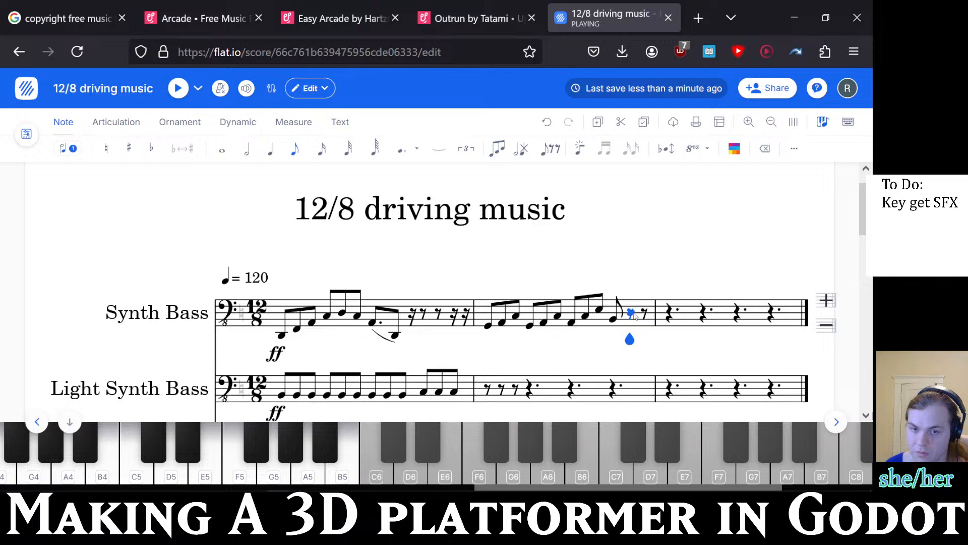
click(634, 312)
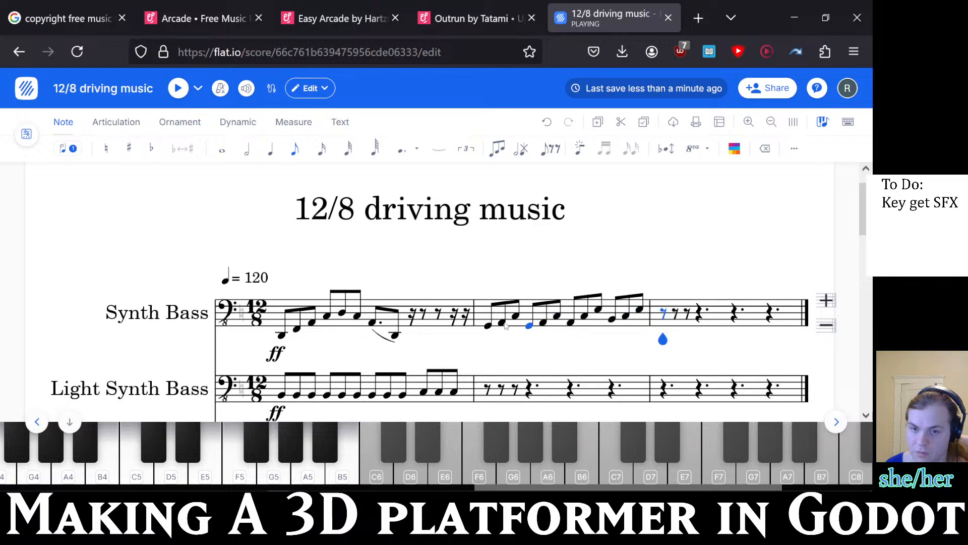
- Play back the second measure from its first Synth Bass note, and stop the playback
click(489, 325)
key(space)
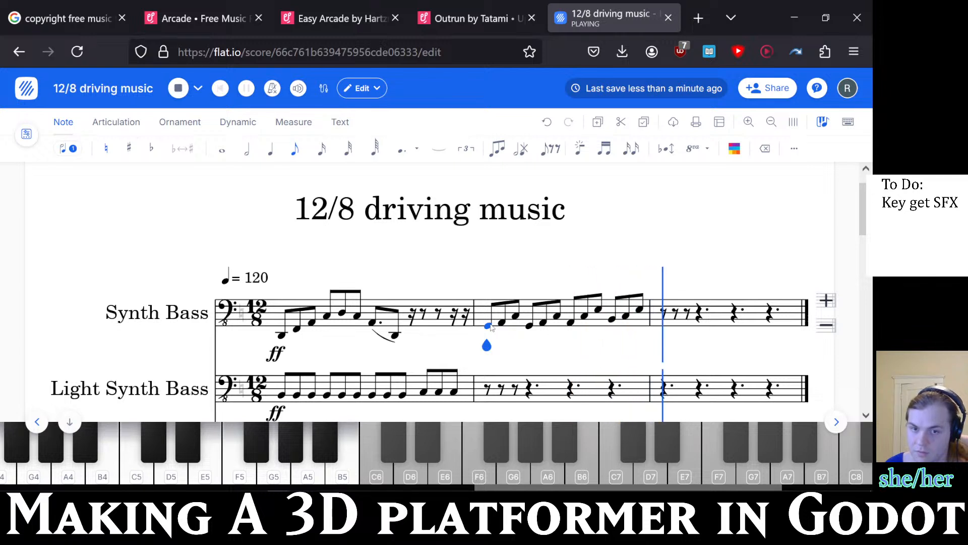
key(space)
- Fill the first three beats of the second Light Synth Bass measure with eighth-note triples on C, D and C
click(491, 394)
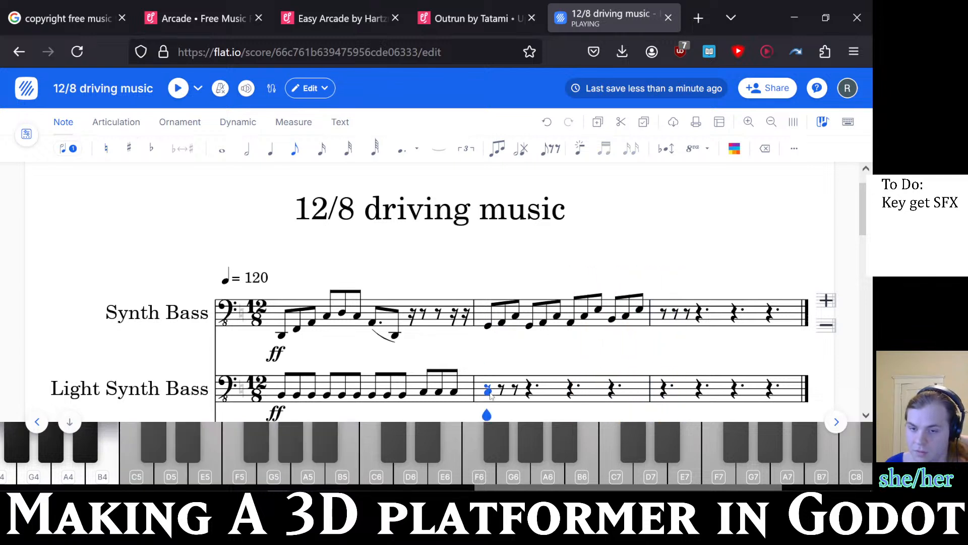
click(491, 394)
click(503, 394)
click(516, 392)
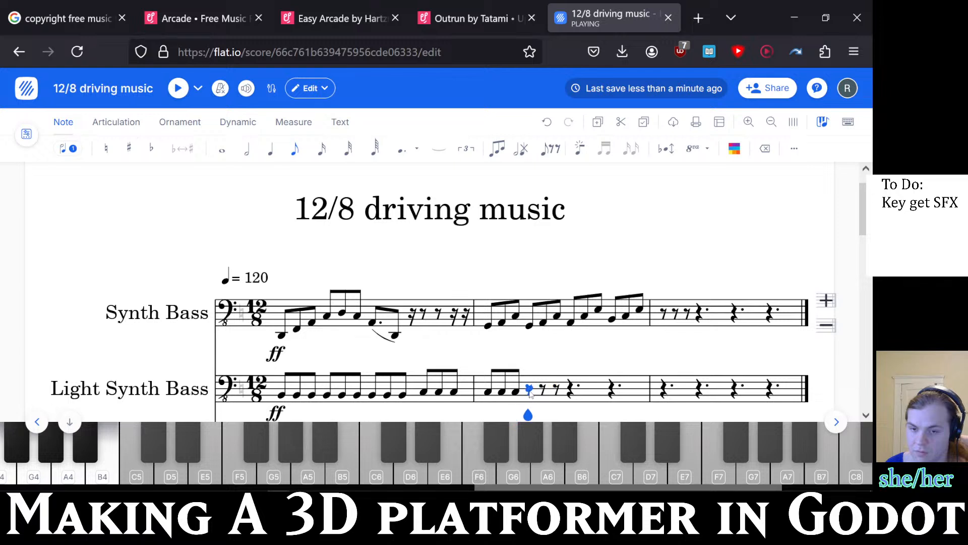
click(529, 393)
click(544, 392)
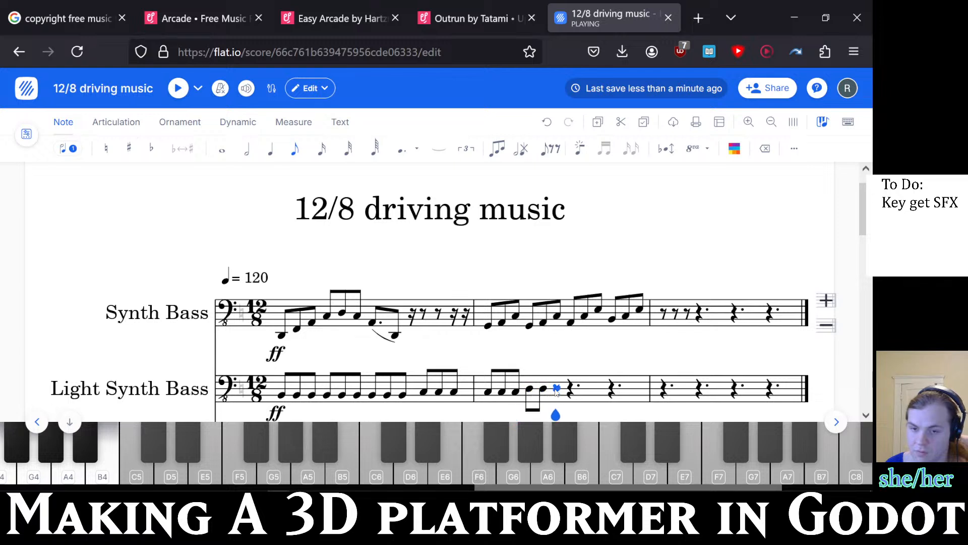
click(557, 393)
click(572, 393)
click(587, 393)
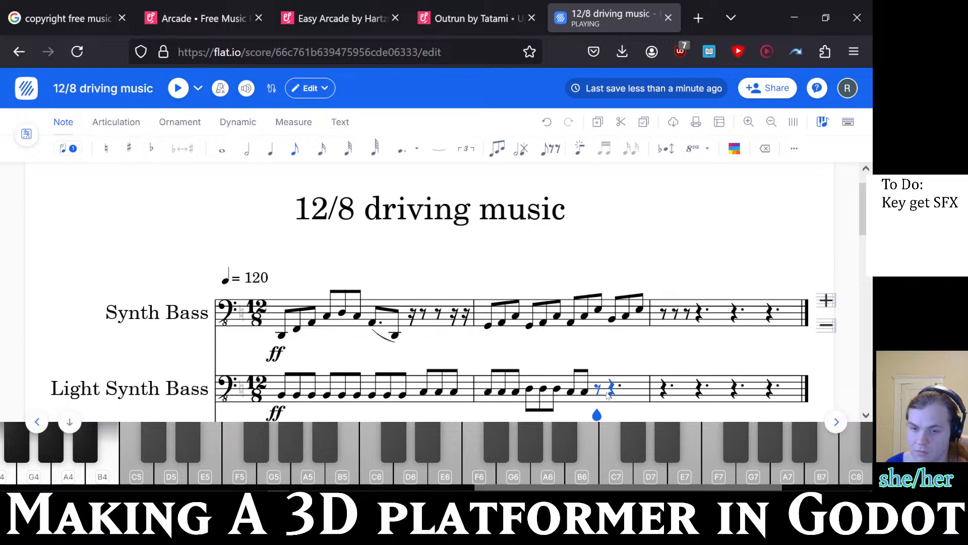
click(598, 394)
- Fill the last beat of the second Light Synth Bass measure with a quarter-note D and an eighth-note D
click(611, 392)
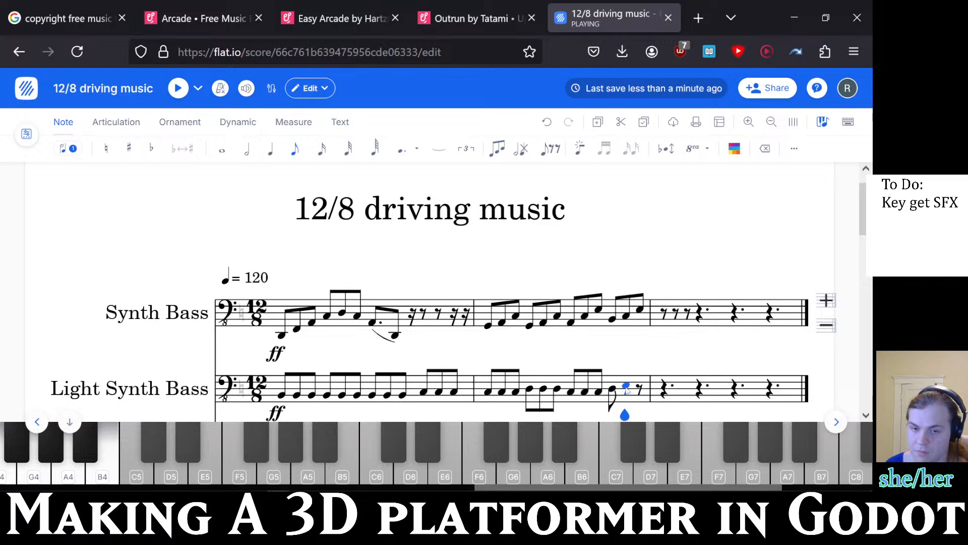
click(626, 389)
key(ctrl+z)
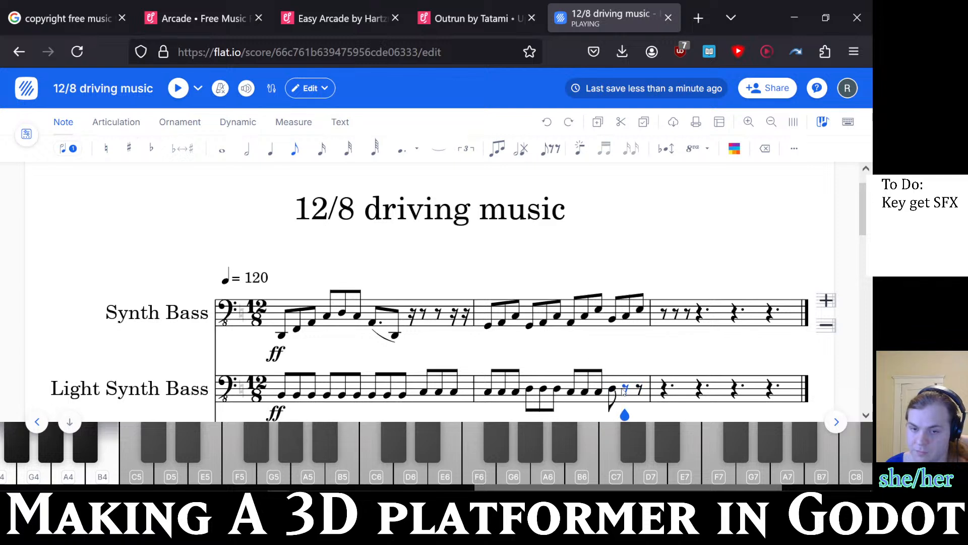
click(611, 393)
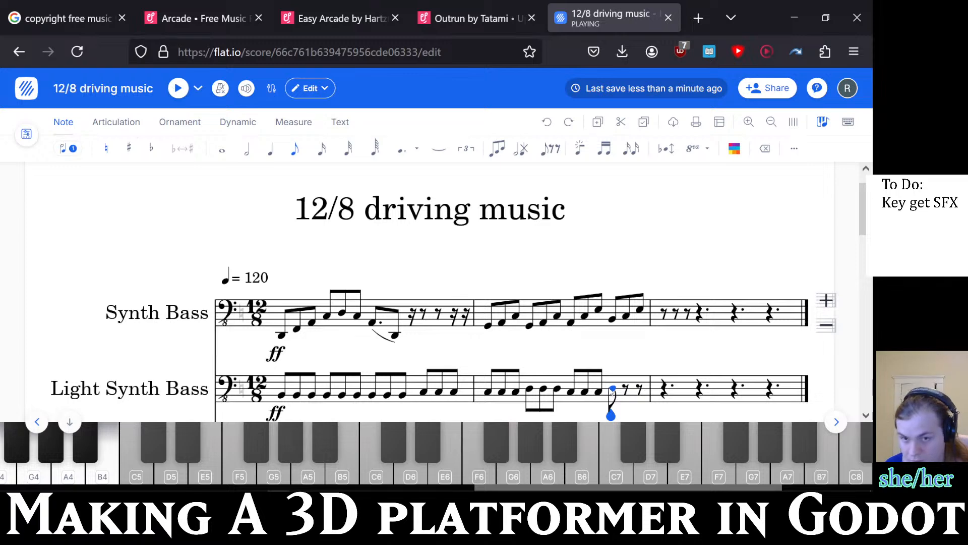
click(639, 390)
click(641, 390)
- Fill the second Contrabass measure with the half notes E, D and A
scroll(640, 390, down, 3)
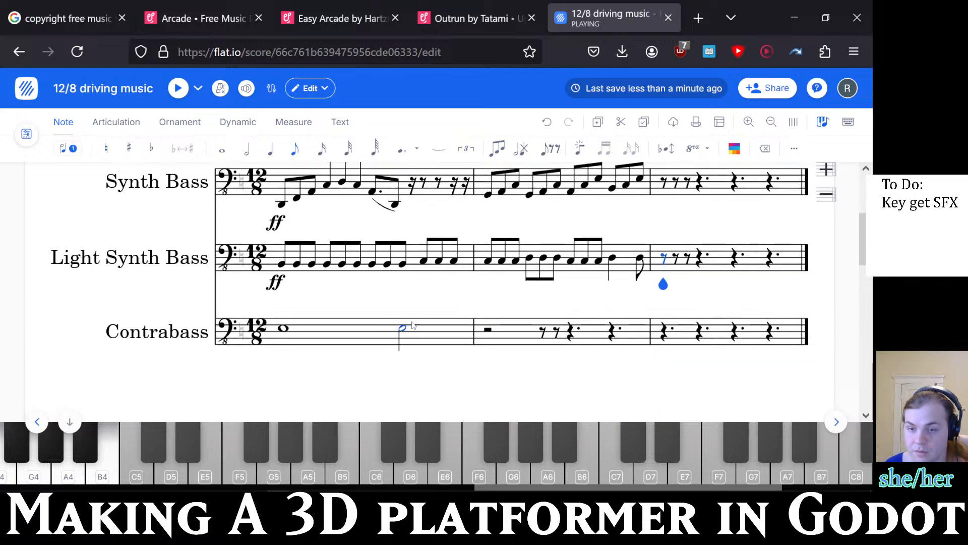
click(402, 328)
click(493, 333)
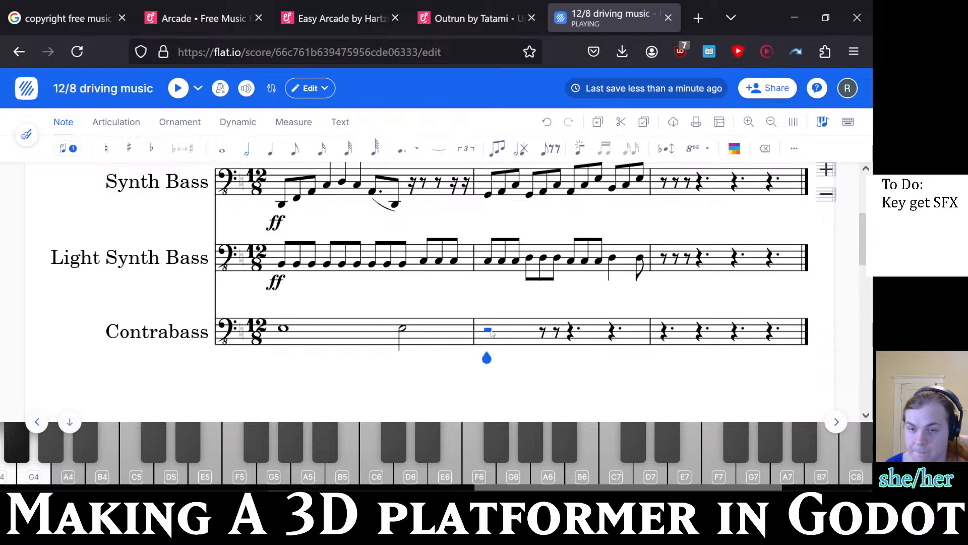
click(488, 329)
click(542, 331)
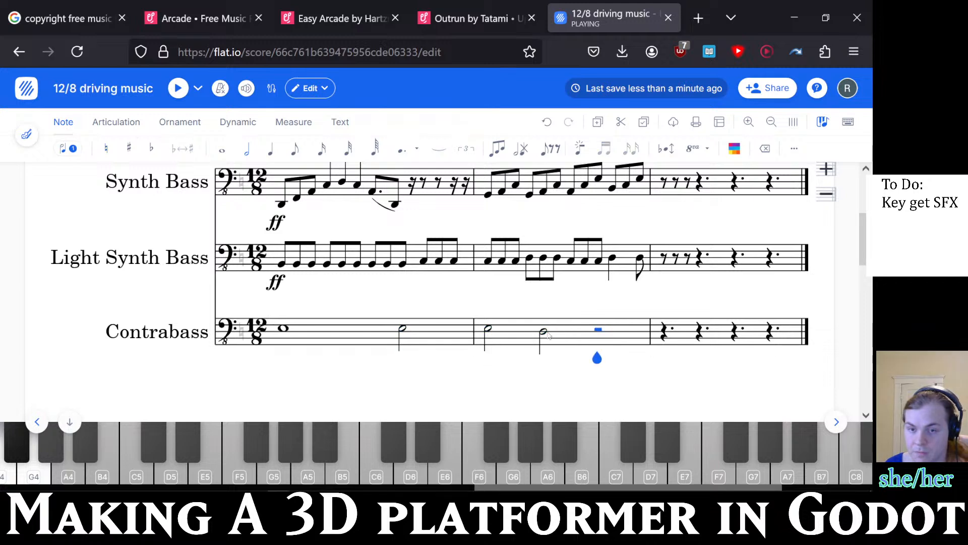
click(599, 343)
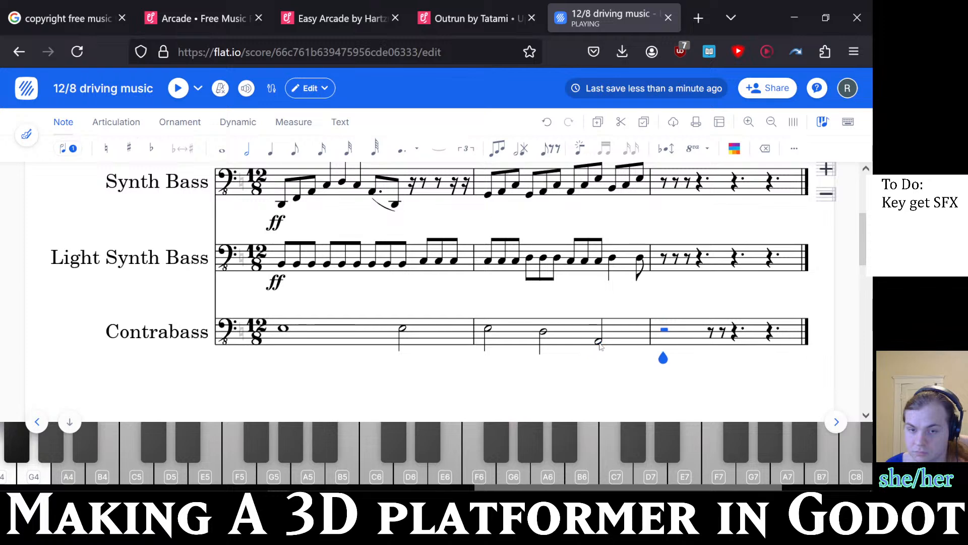
- Play the score back from its beginning to hear the two measures in all three instruments
click(283, 222)
key(space)
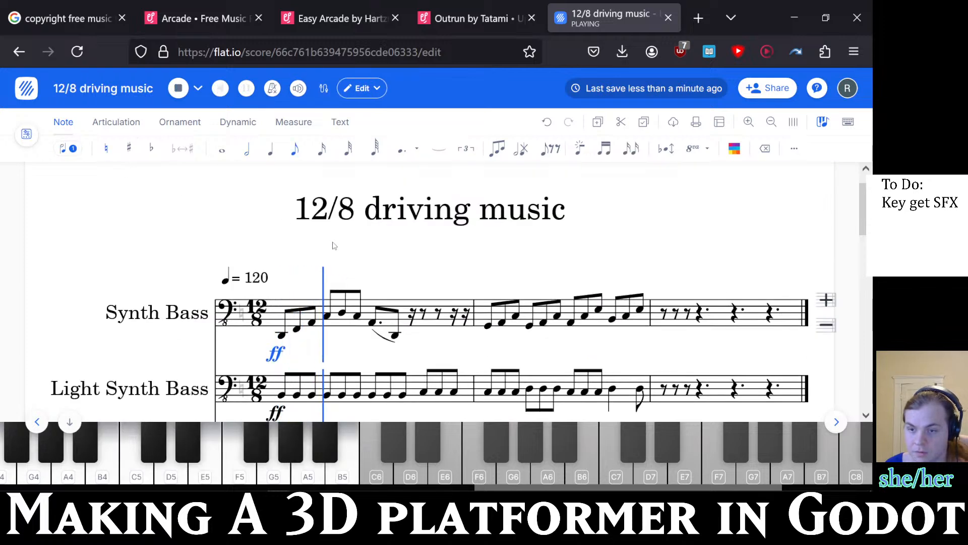
scroll(494, 263, down, 1)
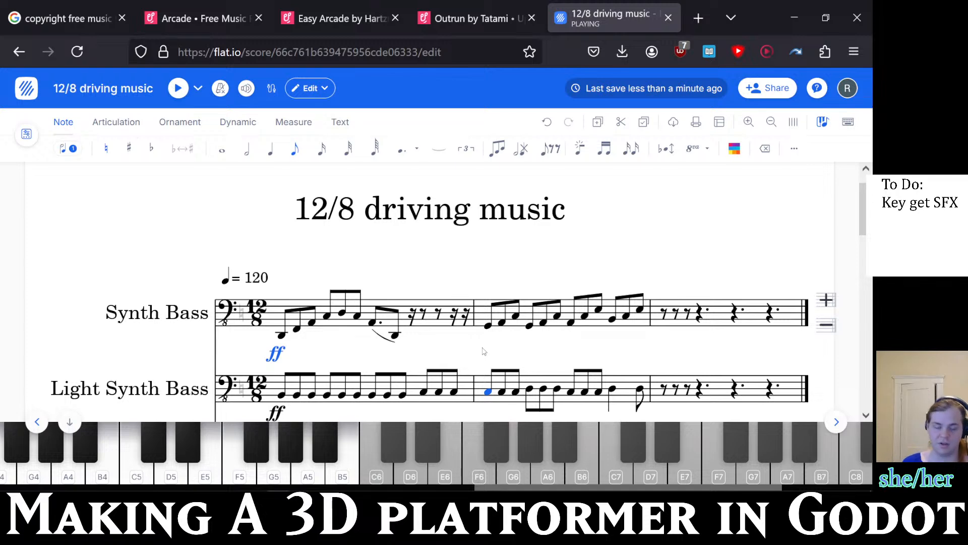
- Return to the Outrun track on Uppbeat and resume playing it
click(425, 5)
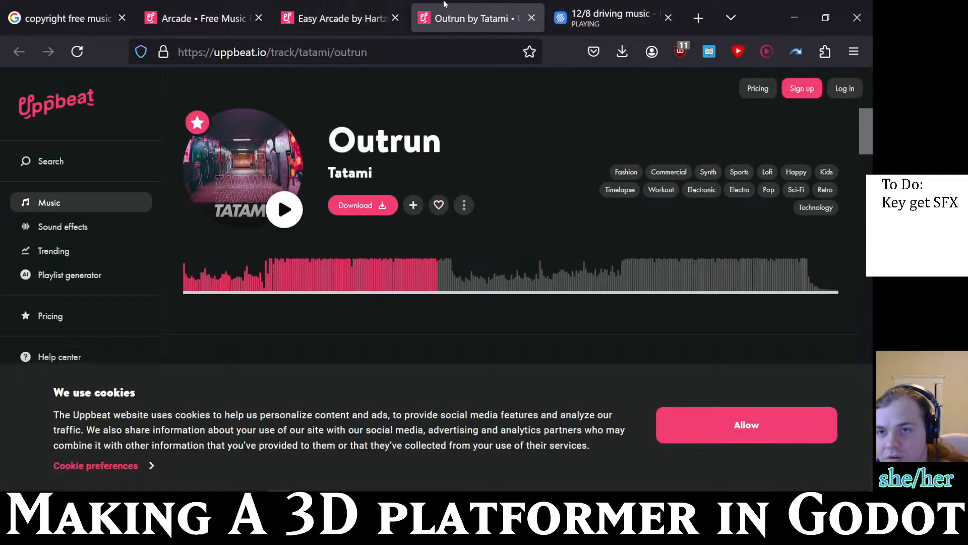
click(344, 4)
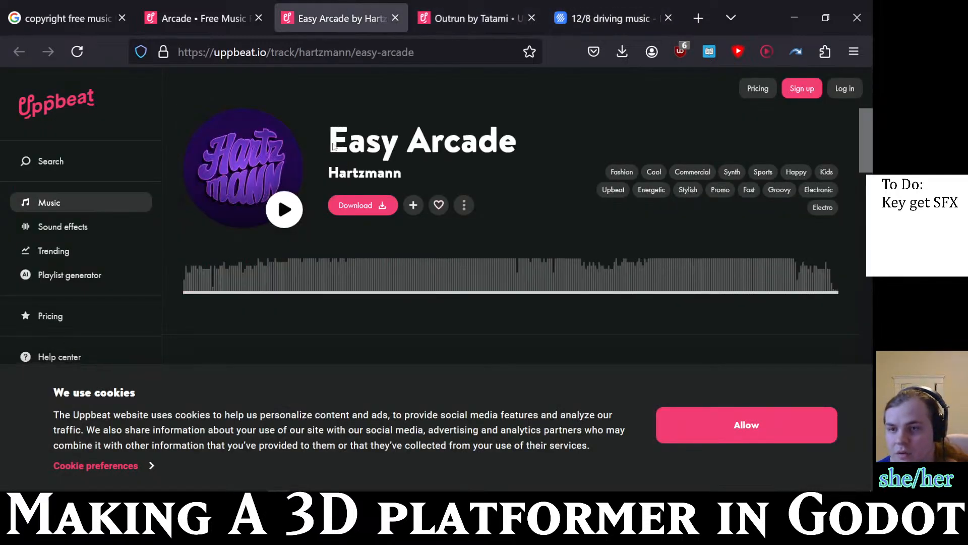
click(444, 16)
click(286, 209)
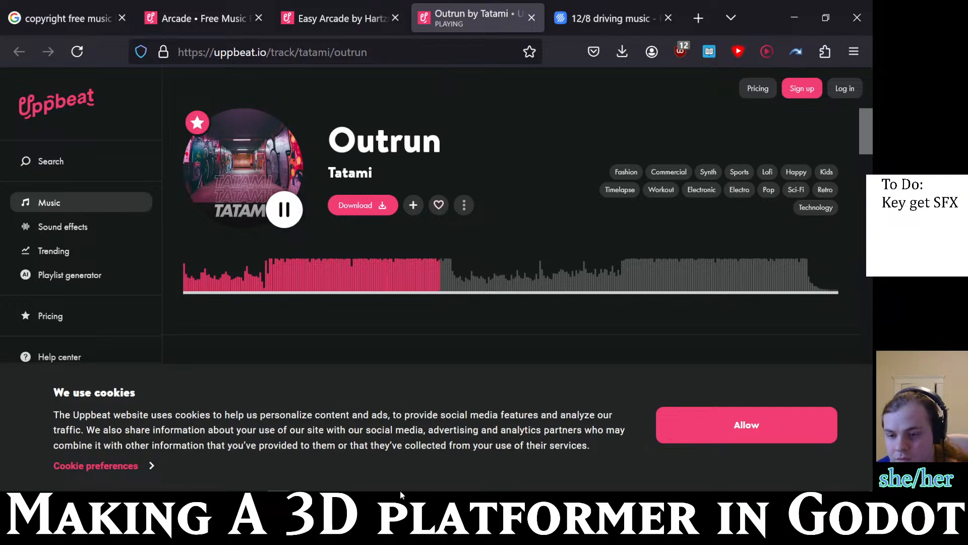
- Switch to the running Youtube_Stream debug game and jump across the blocks to the moving platform while Outrun plays
mouse_move(452, 490)
click(275, 483)
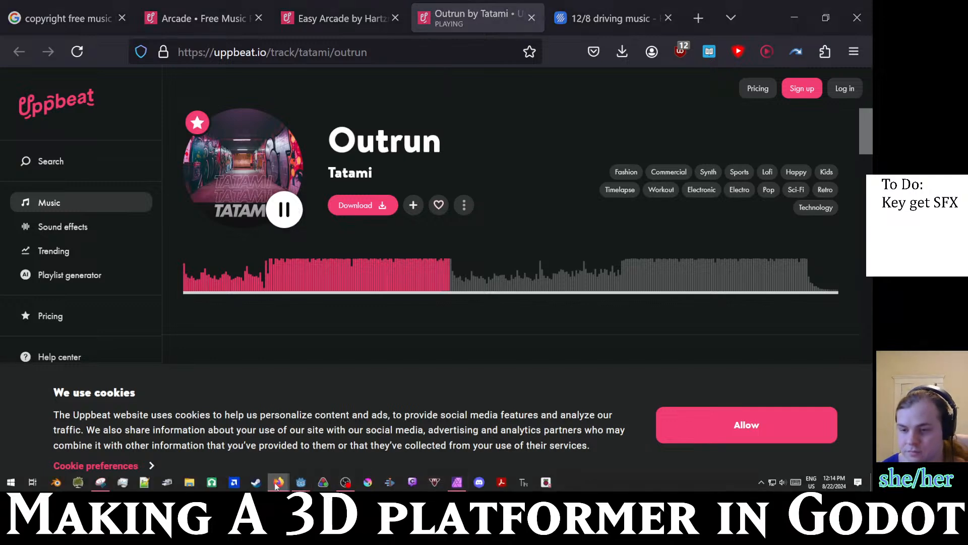
mouse_move(301, 482)
click(332, 449)
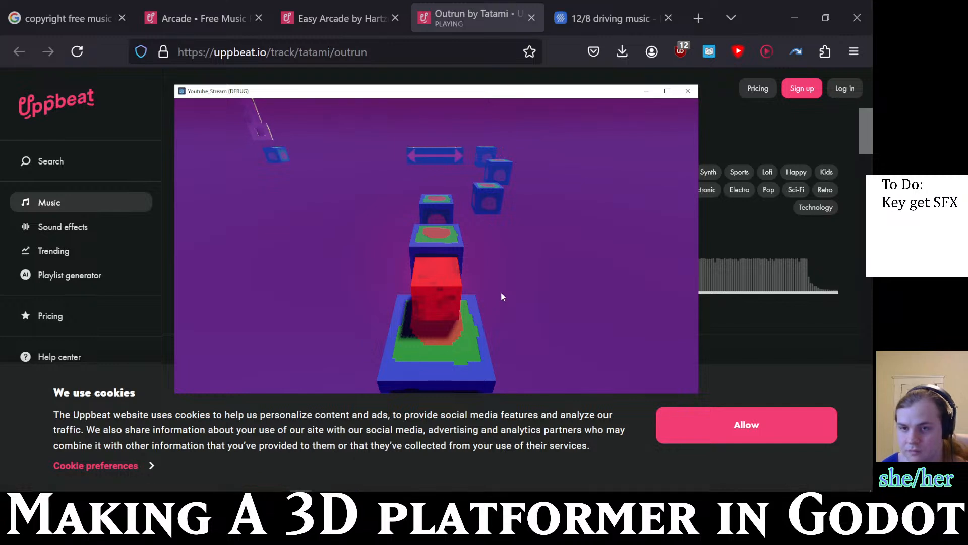
key(w)
key(space)
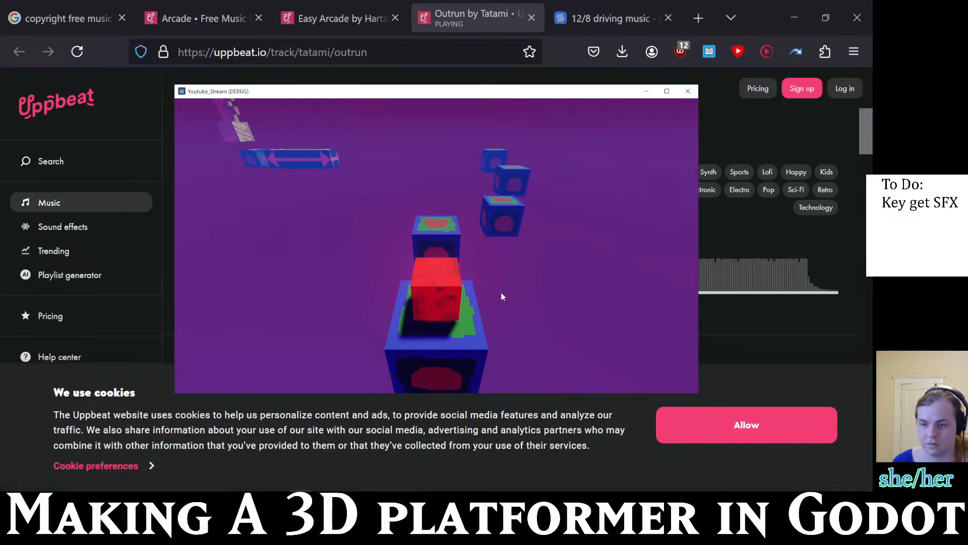
key(w)
key(space)
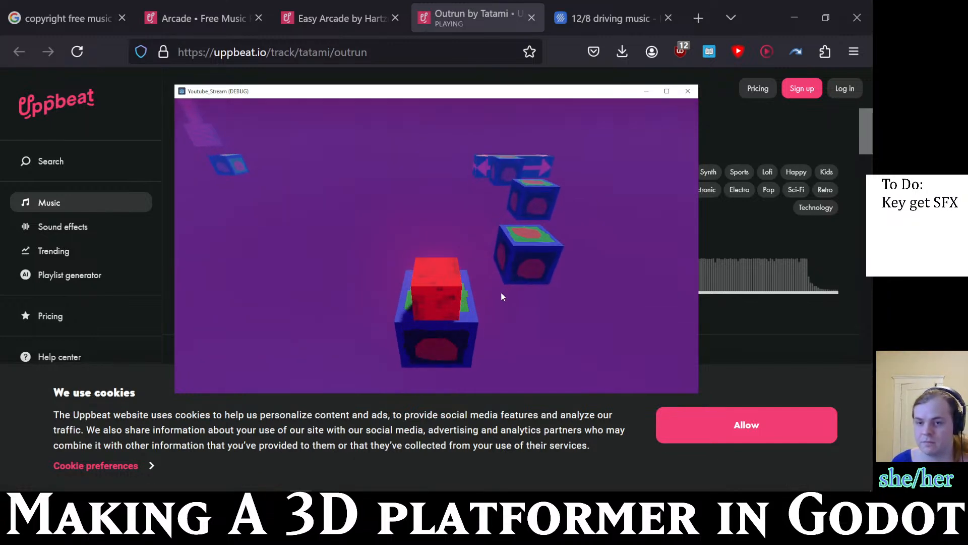
key(w)
key(space)
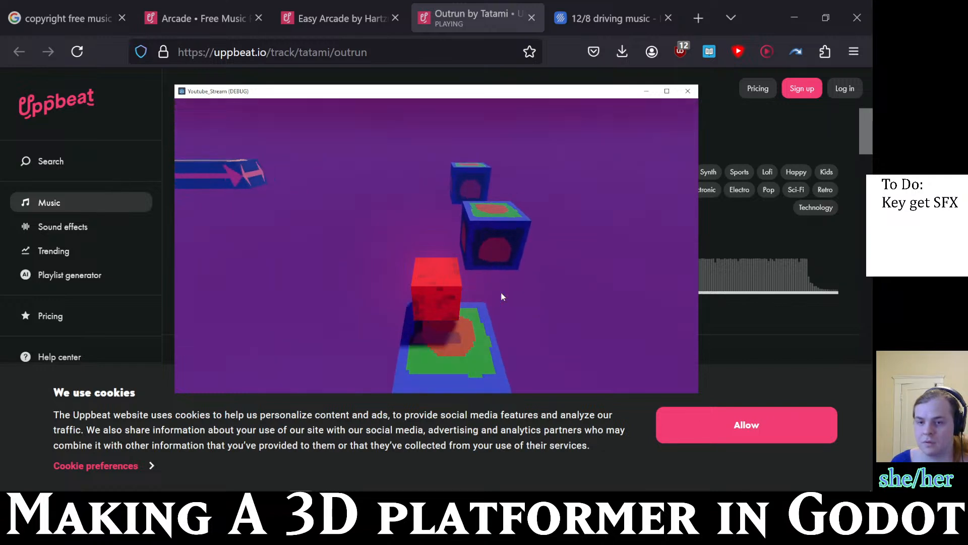
key(w)
key(space)
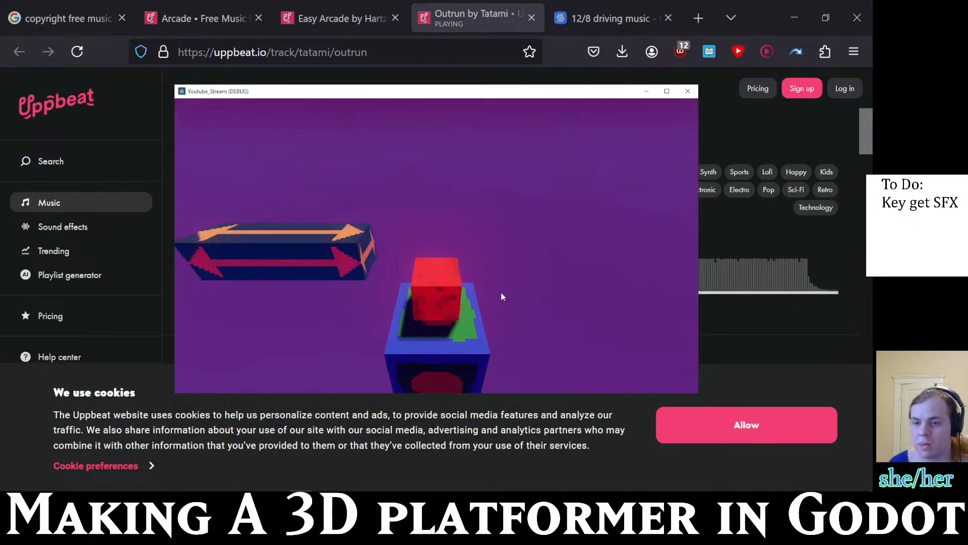
key(w)
key(space)
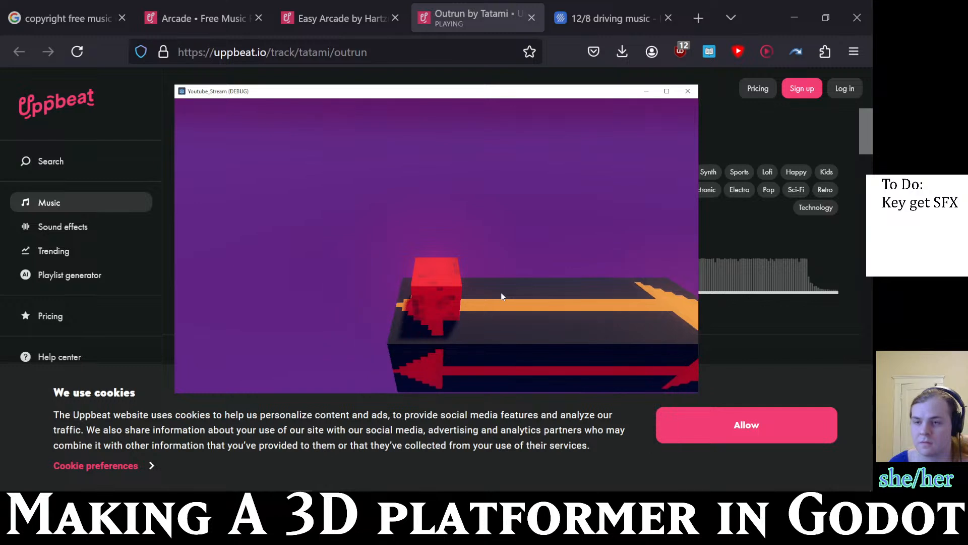
key(w)
key(space)
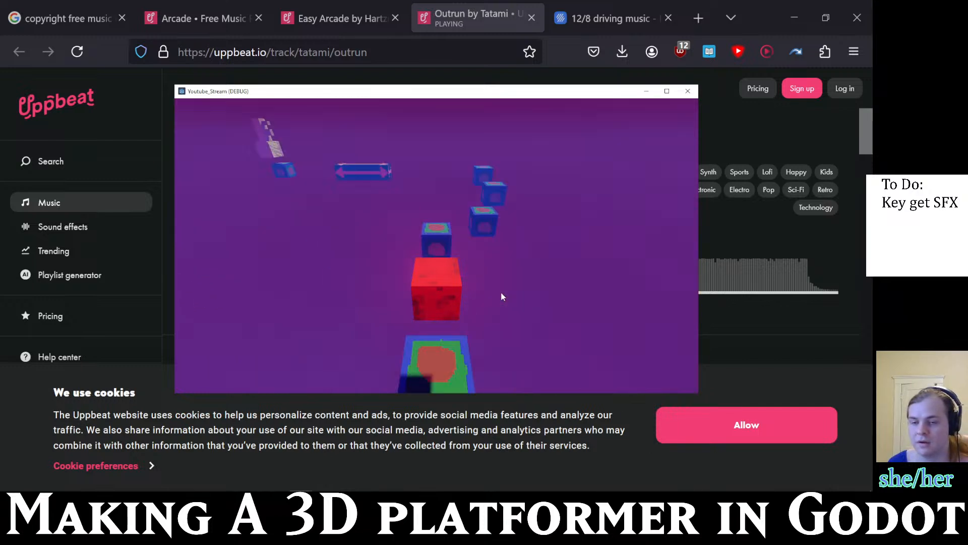
- Jump the red player cube across the floating blocks onto the moving platform while Outrun plays
key(w)
key(space)
key(space)
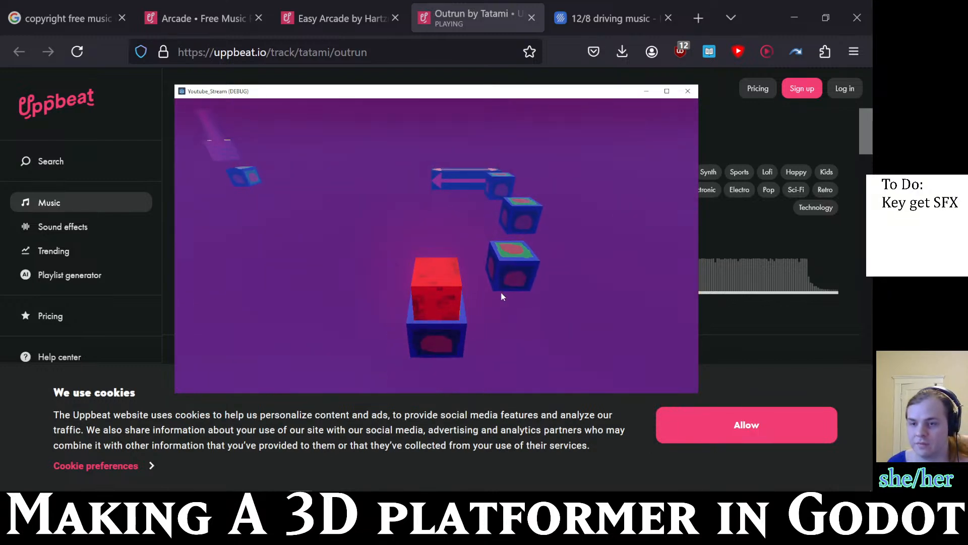
key(w)
key(d)
key(space)
key(space)
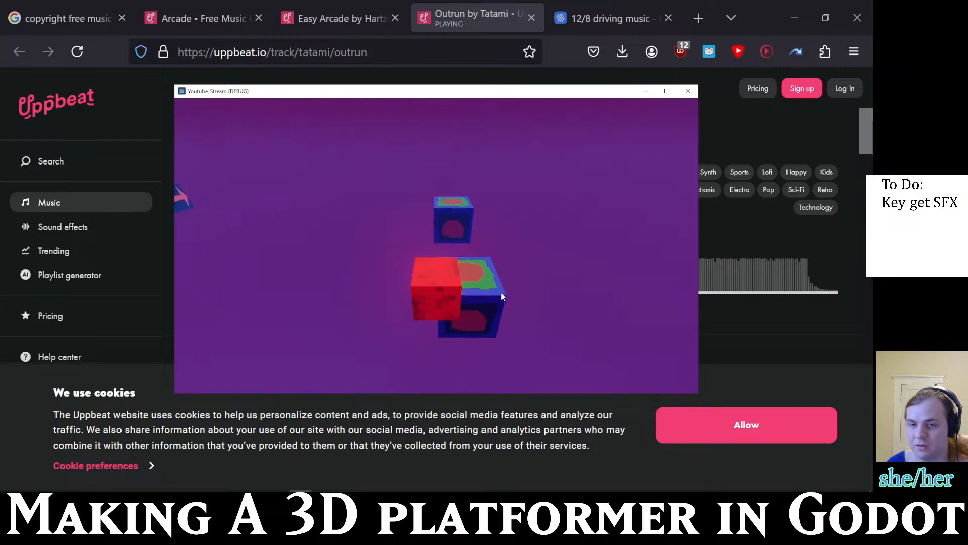
key(w)
key(d)
key(space)
key(a)
key(space)
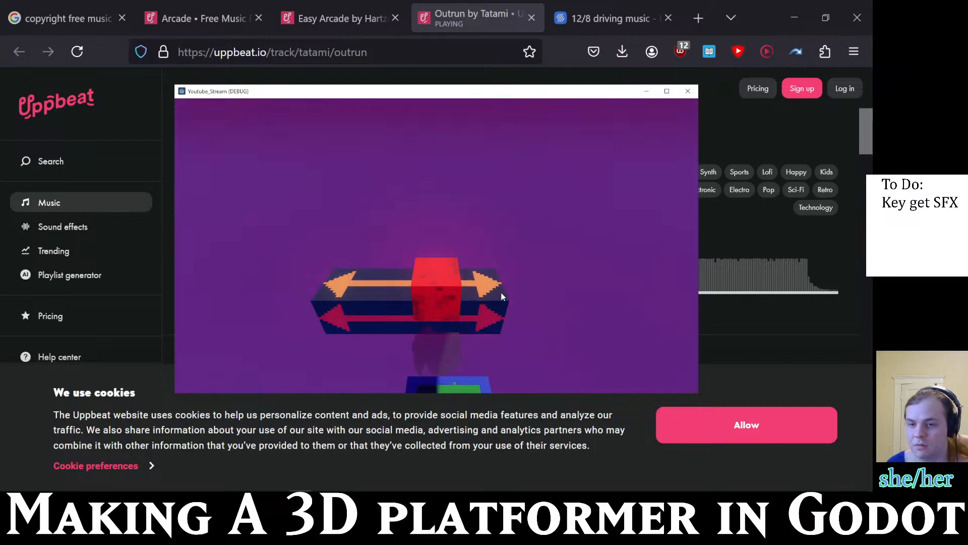
- Ride the moving platform, jump toward the blocks beyond it, and quit the running debug game
key(w)
key(a)
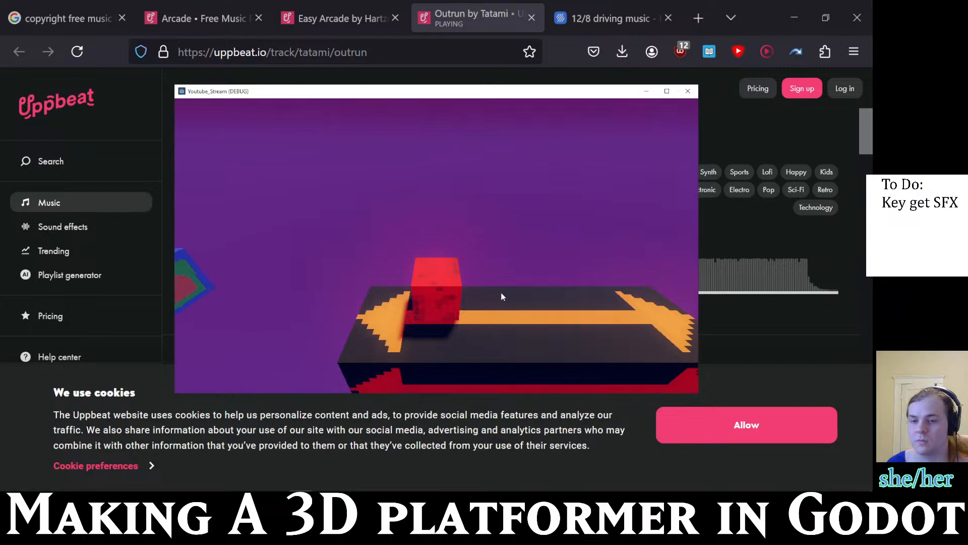
key(a)
key(space)
key(w)
key(space)
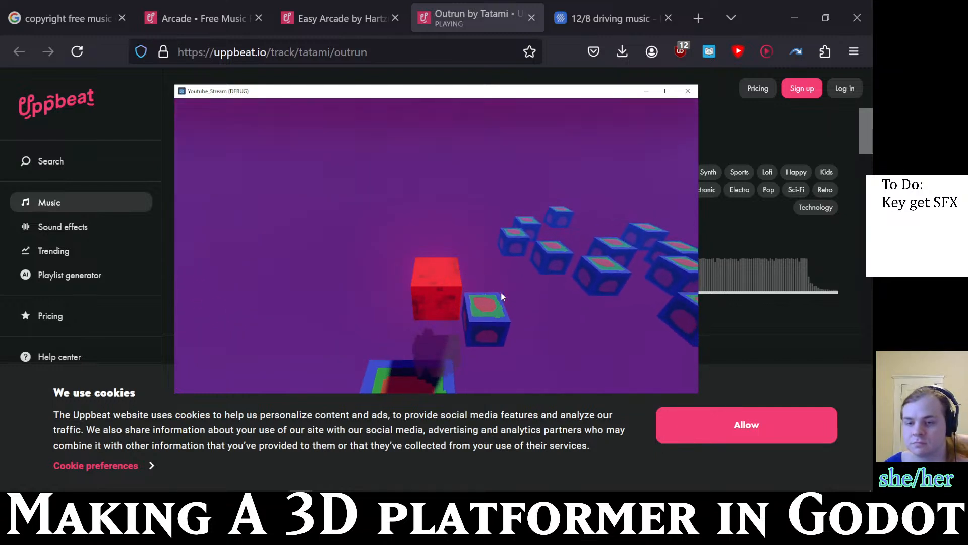
key(w)
key(d)
key(space)
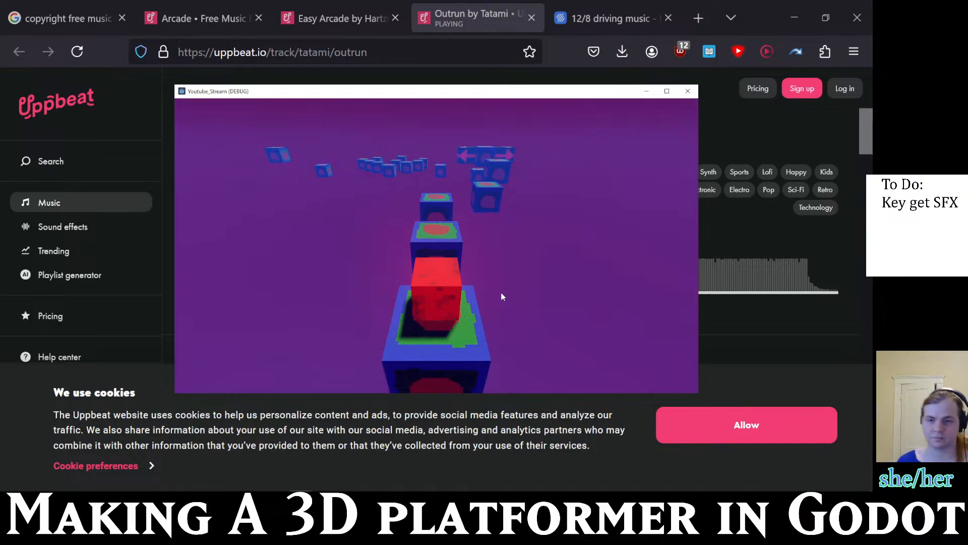
key(Escape)
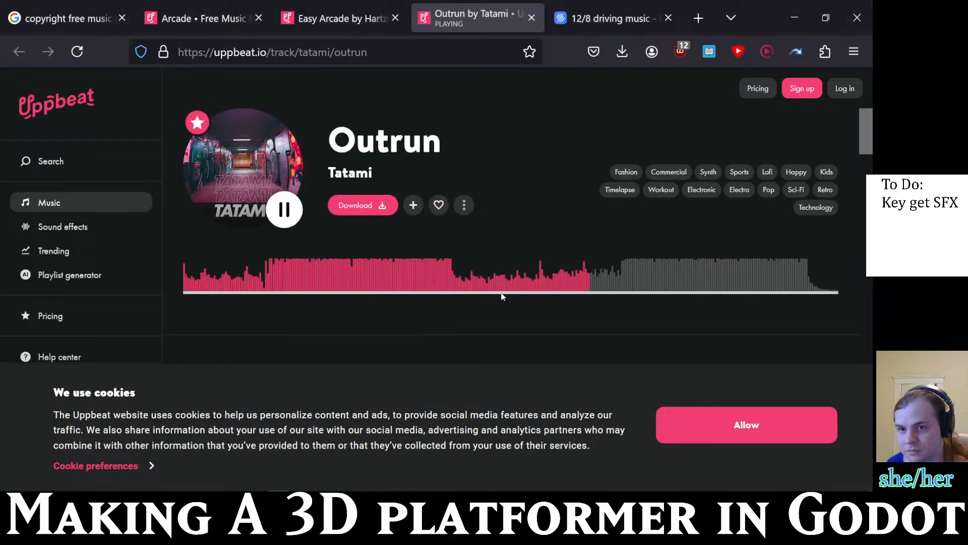
- Switch to the Godot editor and examine the main scene's full platform layout from above
mouse_move(485, 491)
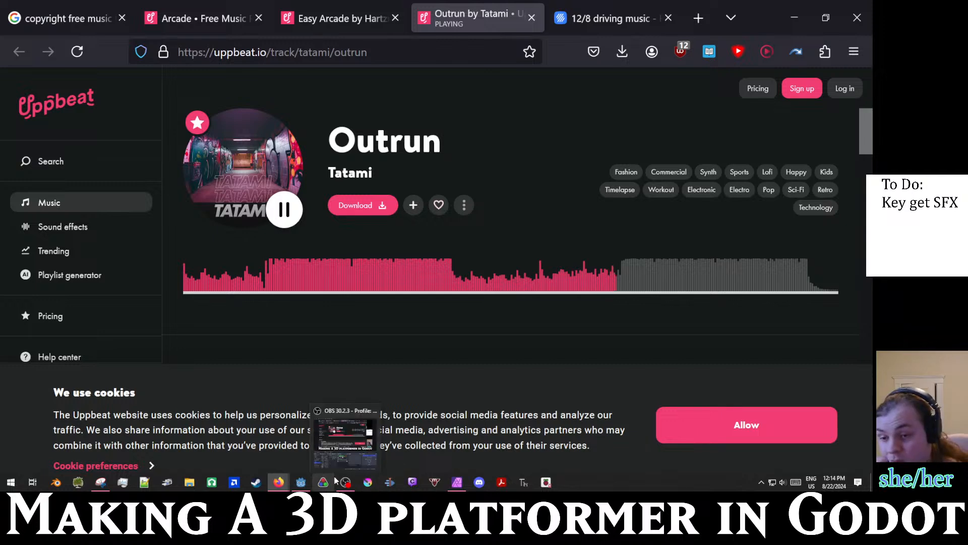
click(303, 483)
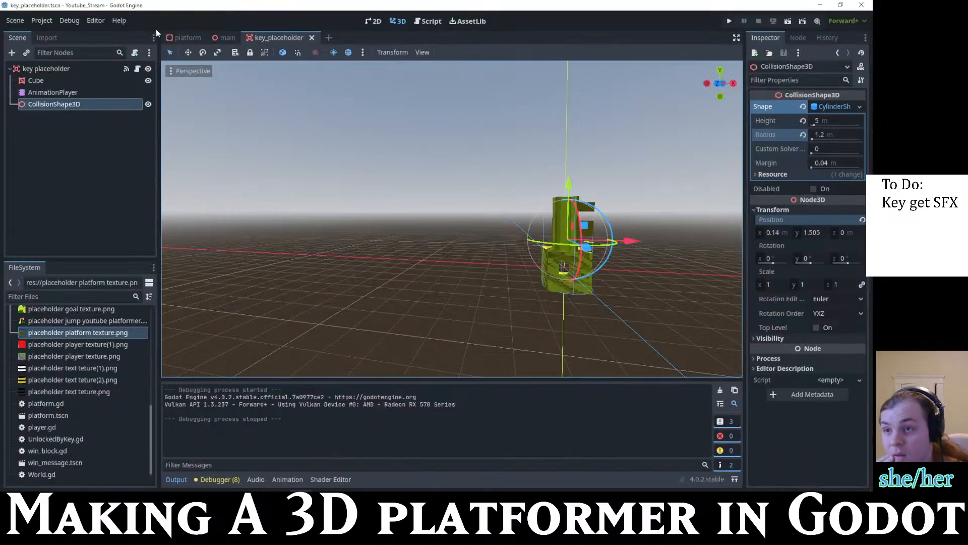
click(185, 37)
click(225, 37)
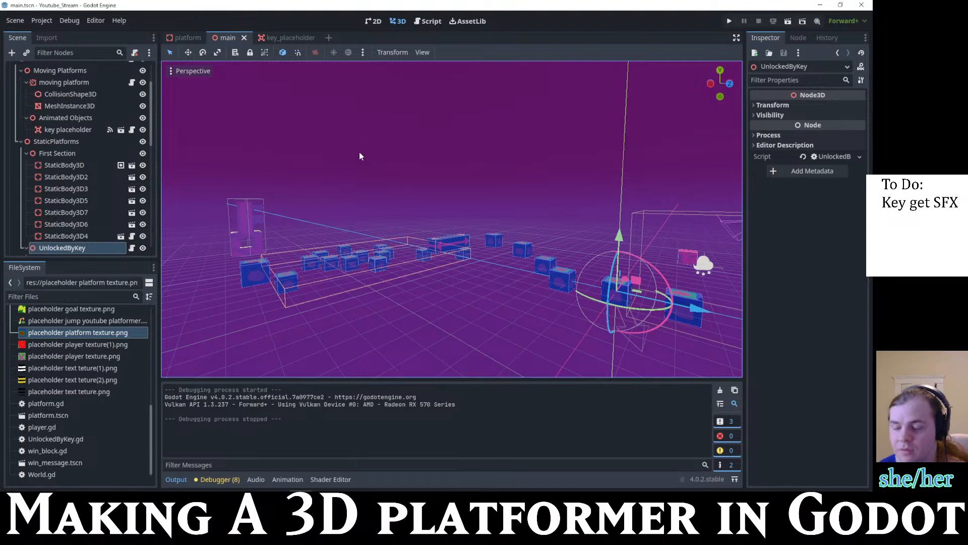
drag(409, 220, 349, 274)
scroll(349, 276, down, 3)
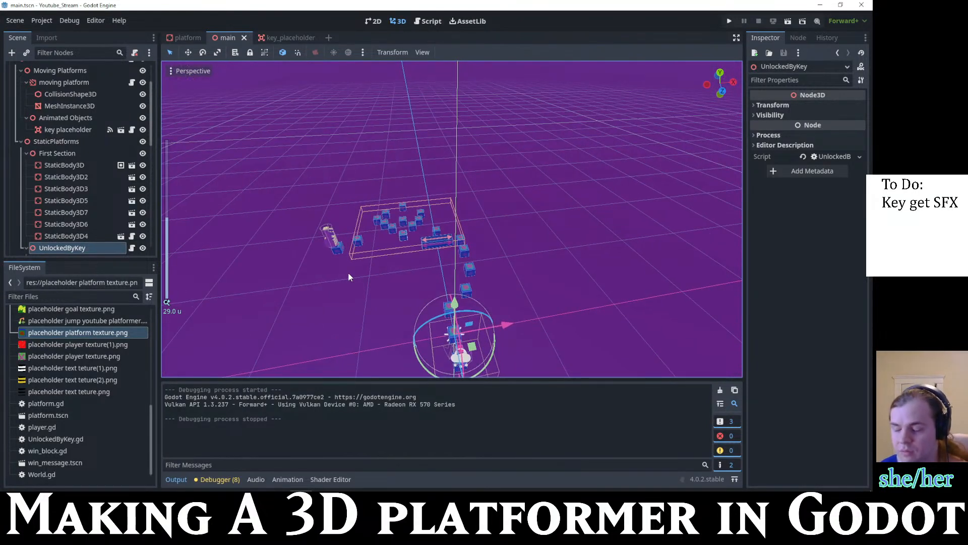
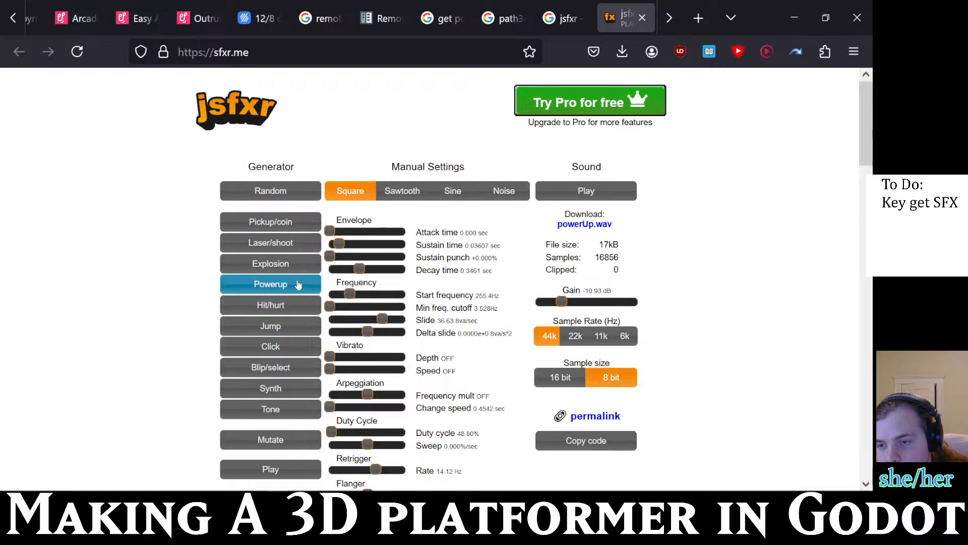
- Generate and audition several Powerup sounds in jsfxr, plus one each of Explosion, Laser/shoot and Pickup/coin
click(302, 283)
click(304, 284)
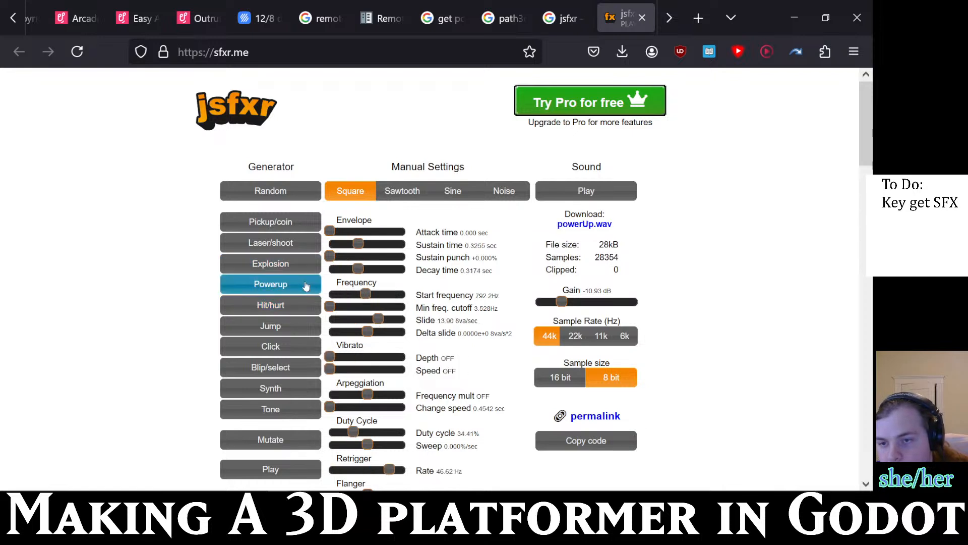
click(306, 286)
click(302, 265)
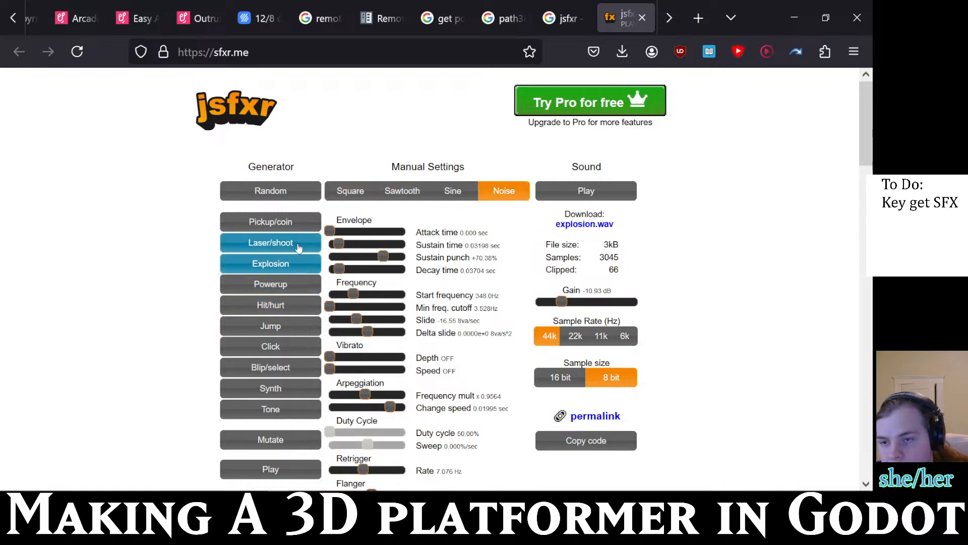
click(301, 247)
click(294, 227)
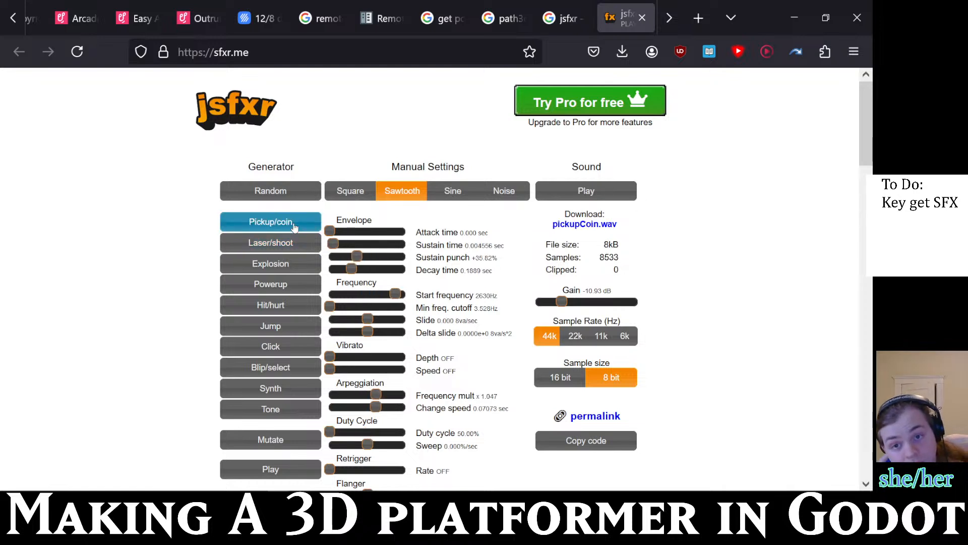
- Generate several pickup/coin sound variations to audition for the key pickup effect
click(294, 227)
click(295, 227)
click(294, 227)
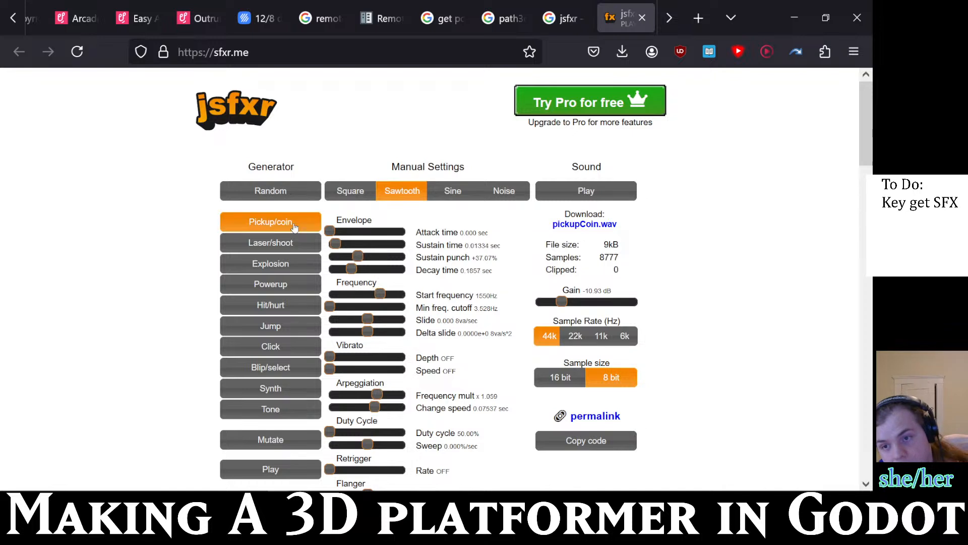
- Generate several fully random sounds and mutate one of them to audition alternatives
click(301, 192)
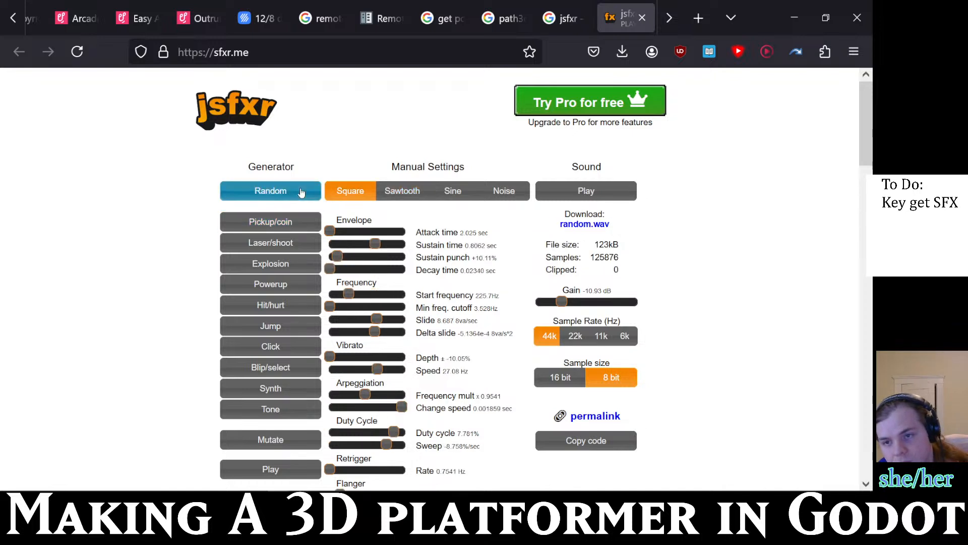
click(297, 441)
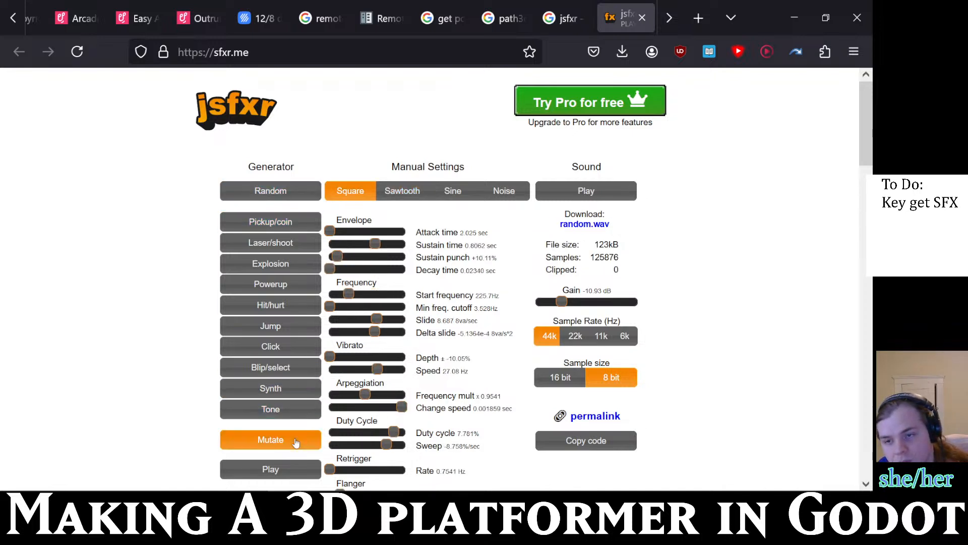
click(287, 193)
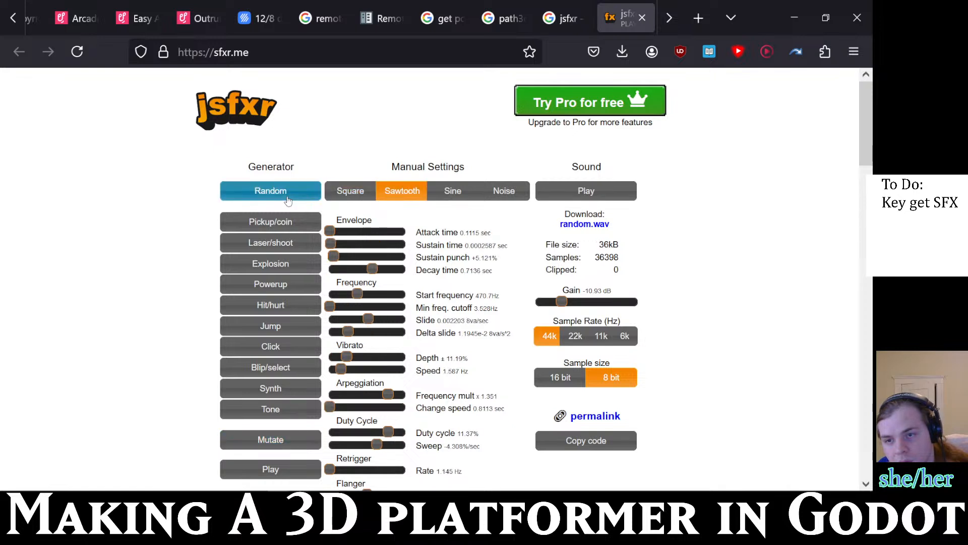
click(288, 193)
click(288, 194)
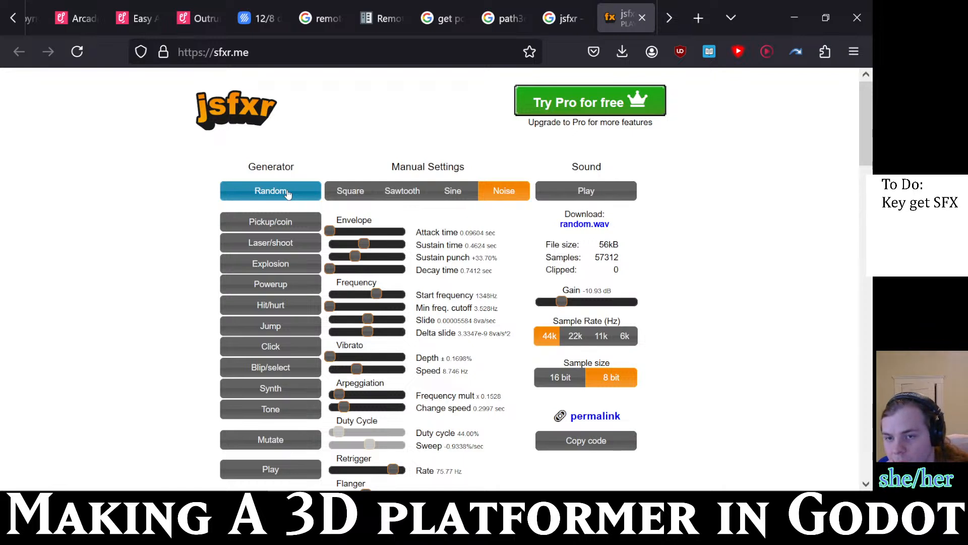
- Shorten the noise sound's sustain time to 0.1868 sec, mutate it twice, and lengthen the sustain to 0.4370 sec
drag(364, 244, 351, 244)
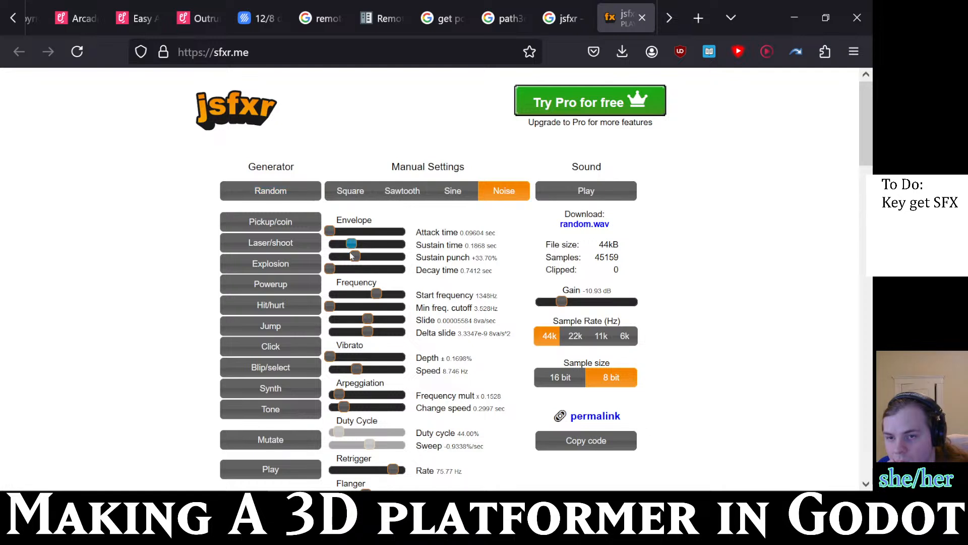
click(295, 438)
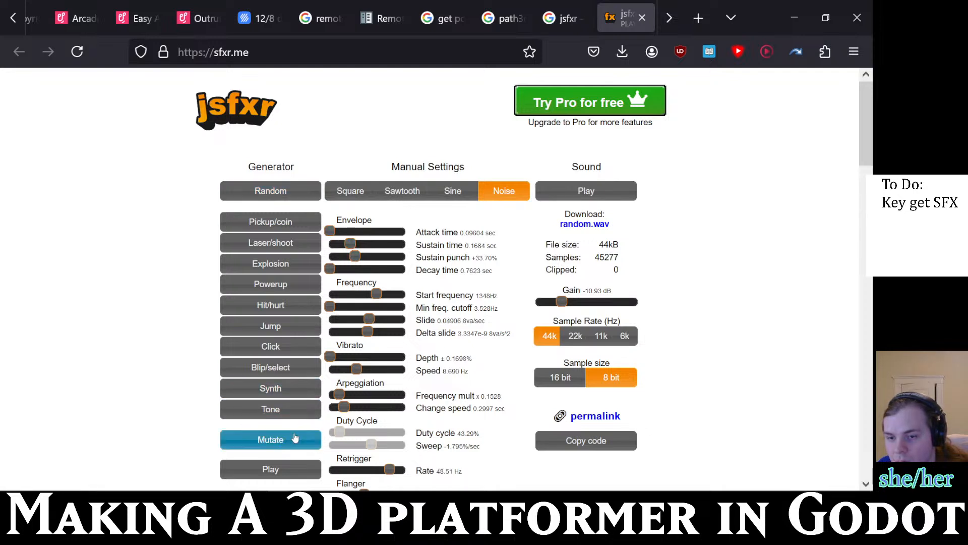
click(295, 438)
drag(353, 244, 365, 245)
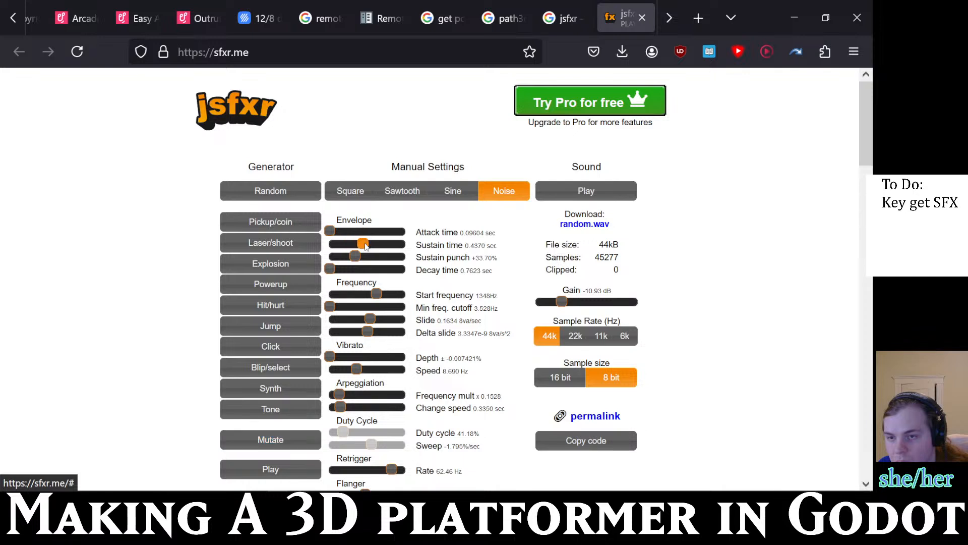
- Generate a laser/shoot sound with attack 0.01677 sec, sustain 0.2715 sec, sustain punch +49.30% and decay 1.033 sec
click(303, 245)
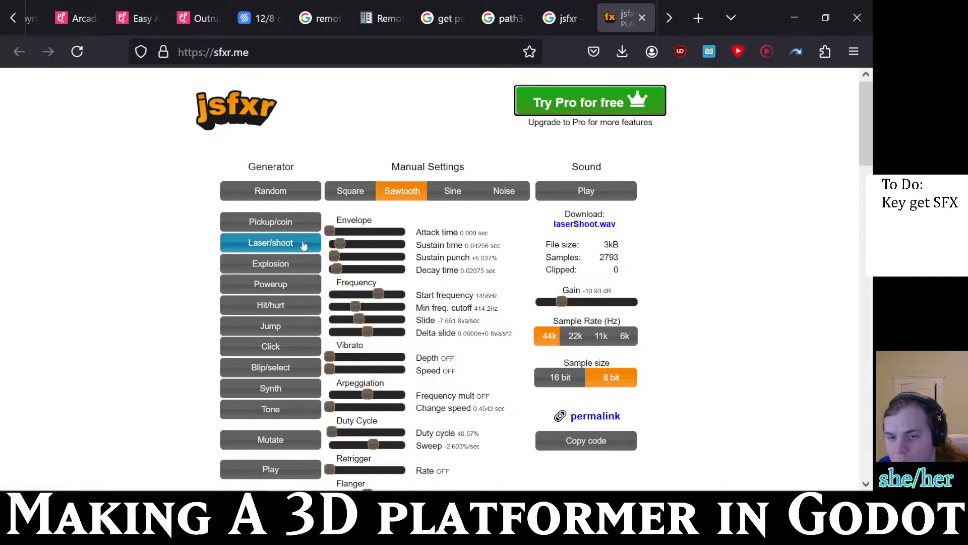
click(303, 245)
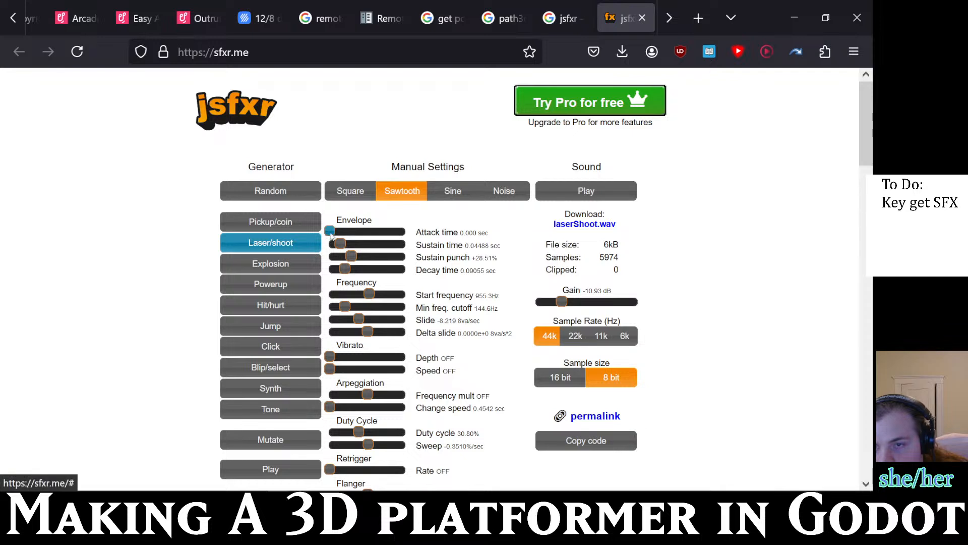
drag(330, 233, 356, 244)
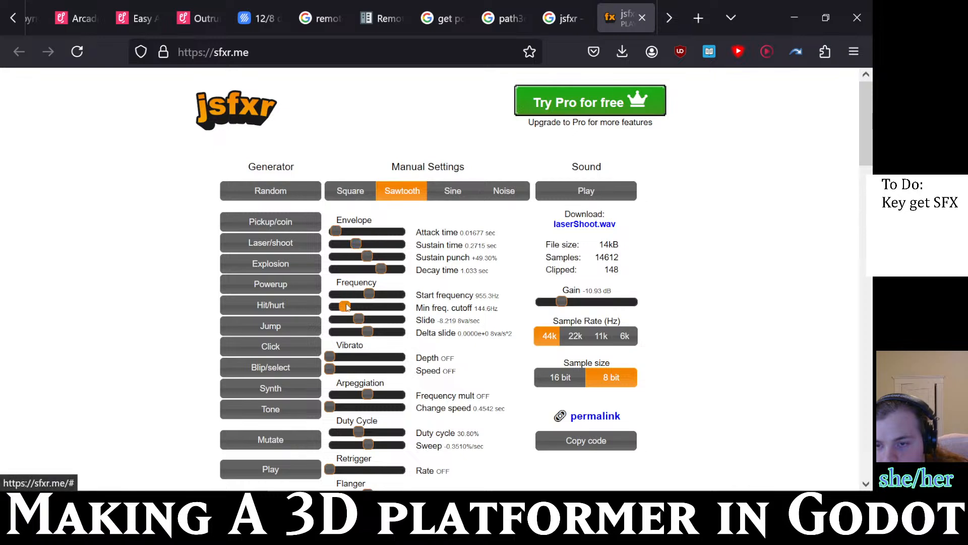
- Set cutoff 96.12 Hz, slide -7.640, delta slide -3.5454e-4, arpeggiation x1.002 at 0.3722 sec, and vibrato depth 5.150% at 0.4300 Hz
drag(345, 306, 364, 320)
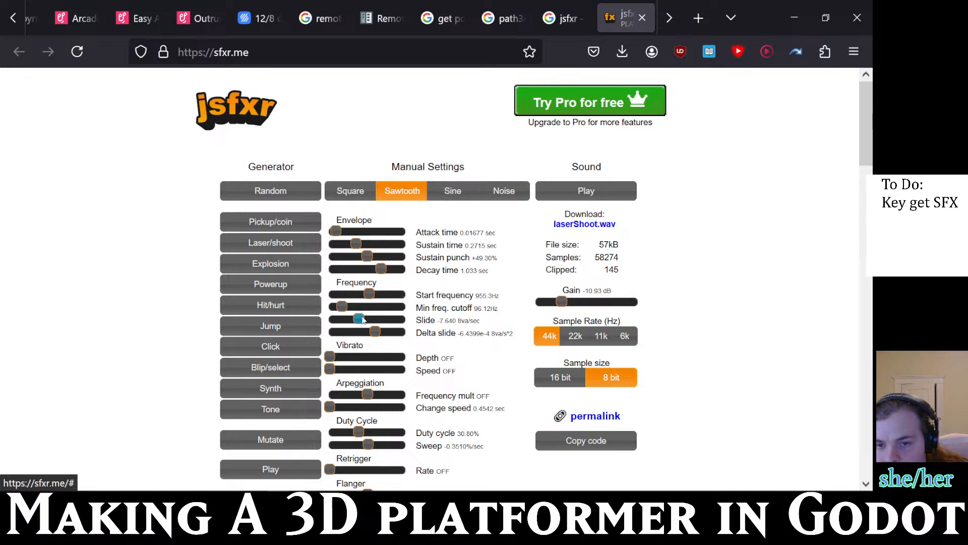
click(373, 331)
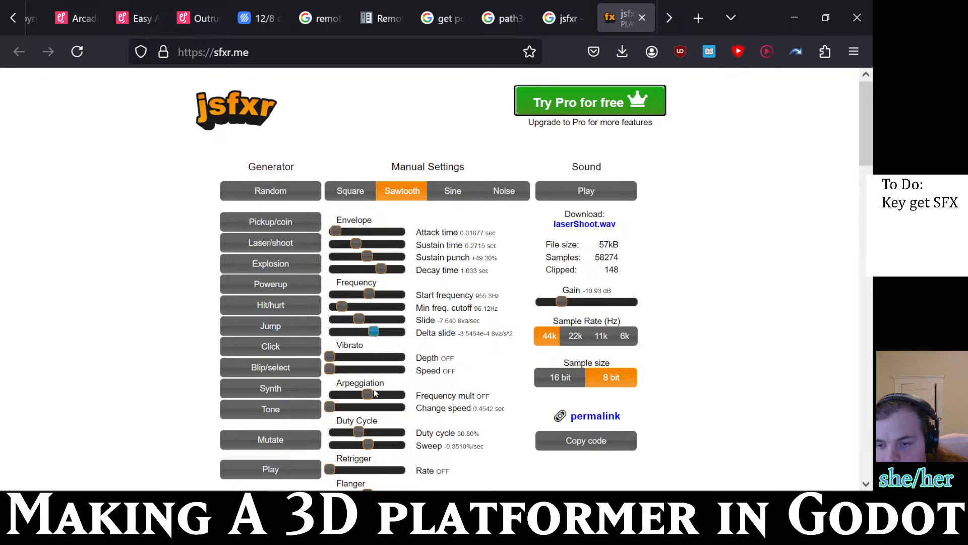
drag(368, 396, 338, 407)
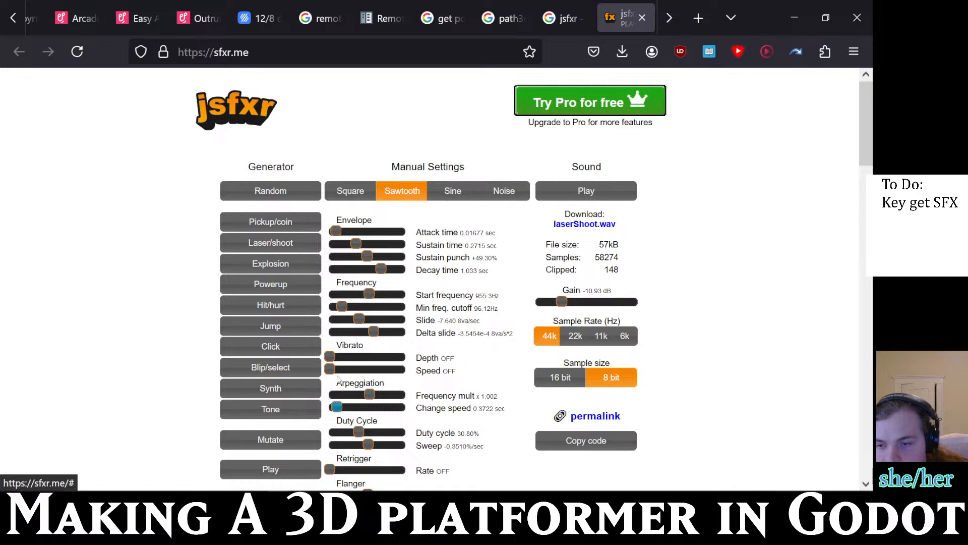
drag(330, 369, 339, 358)
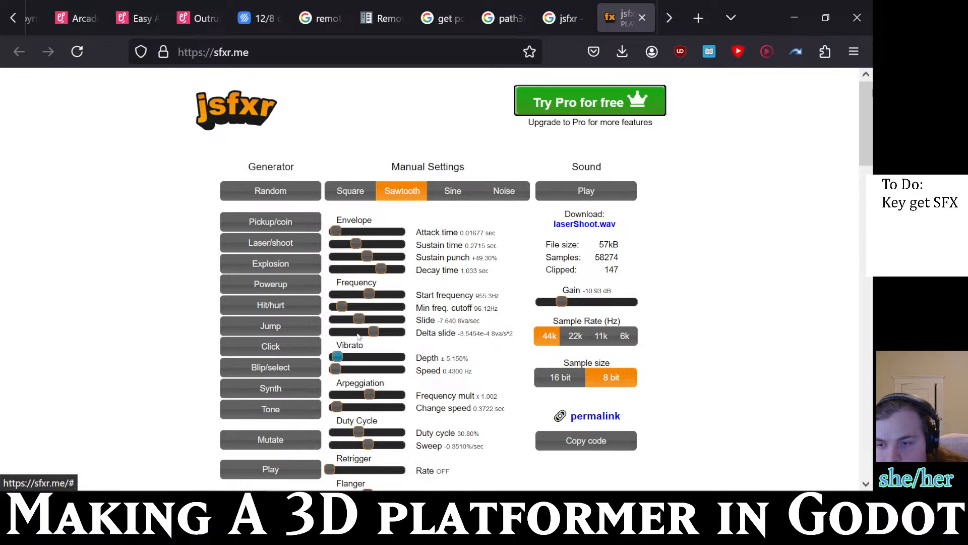
- Refine the laser sound's frequency settings to delta slide -3.0367e-4, minimum cutoff 23.37 Hz and start frequency 1146 Hz
drag(374, 331, 375, 334)
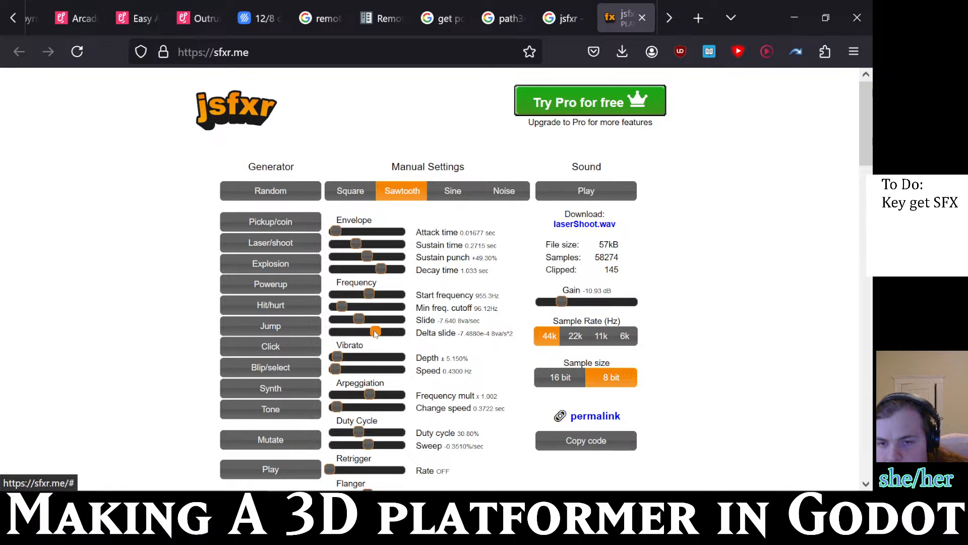
drag(375, 334, 373, 334)
mouse_move(342, 307)
mouse_down()
mouse_move(352, 313)
mouse_move(343, 311)
mouse_up()
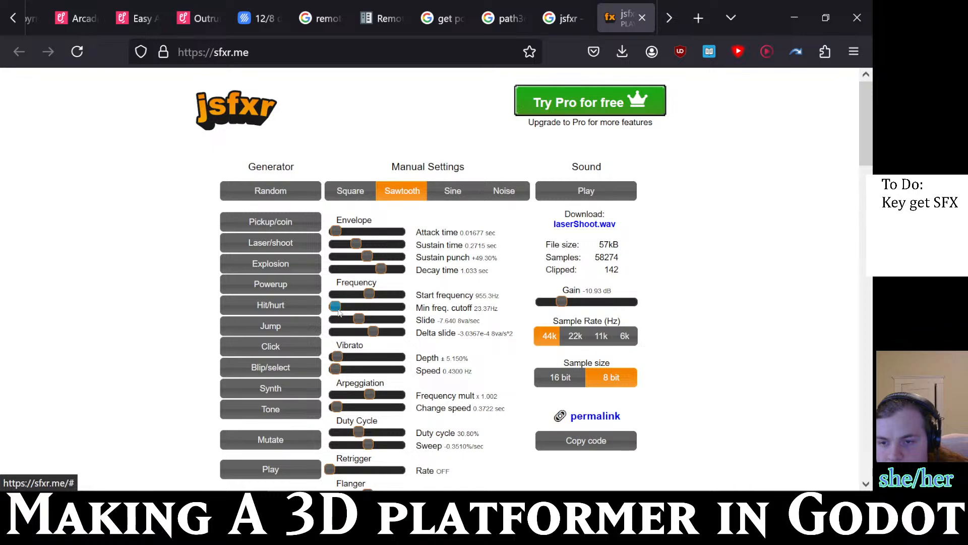
click(367, 295)
drag(371, 298, 375, 299)
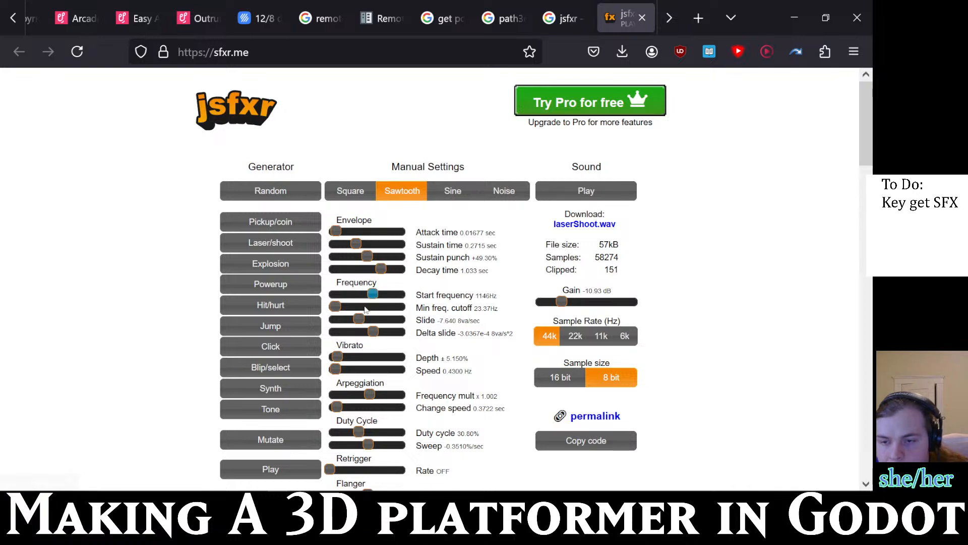
- Replace the laser sound with a series of newly generated random sounds
click(300, 195)
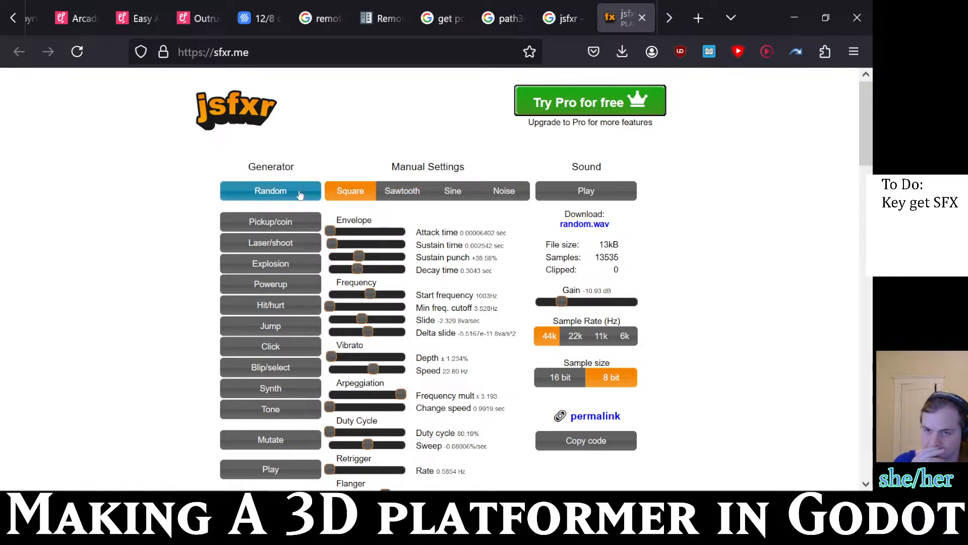
click(300, 195)
click(299, 194)
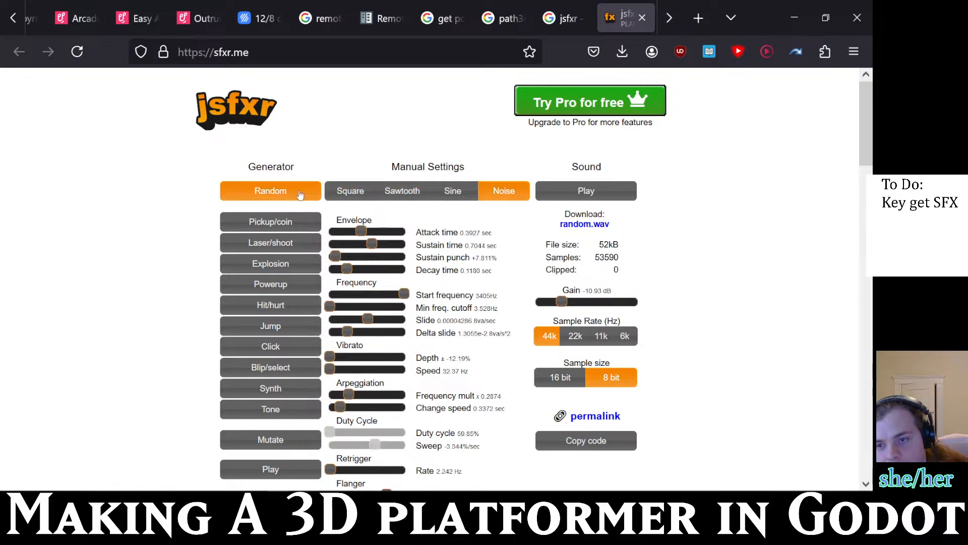
click(299, 195)
click(300, 195)
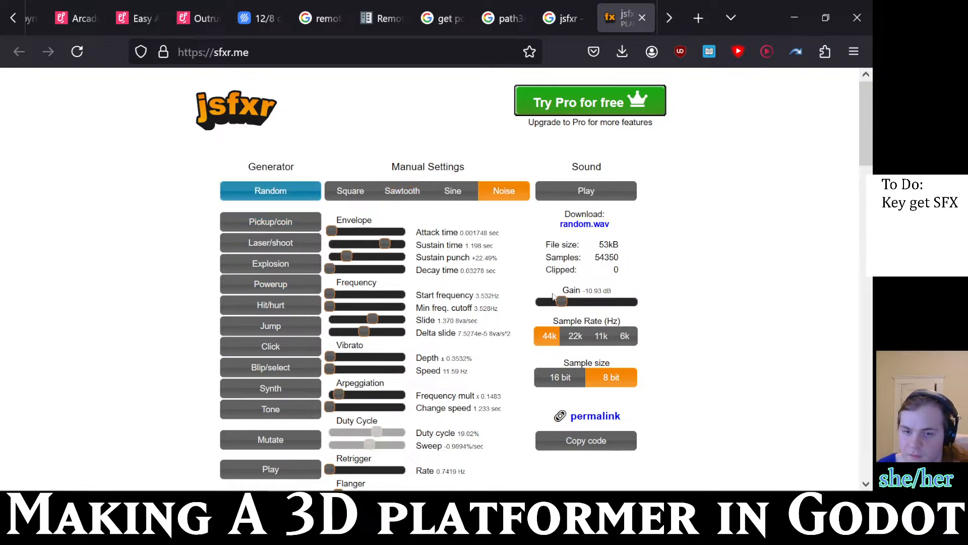
- Replay the current random noise sound and mutate it several times
click(577, 190)
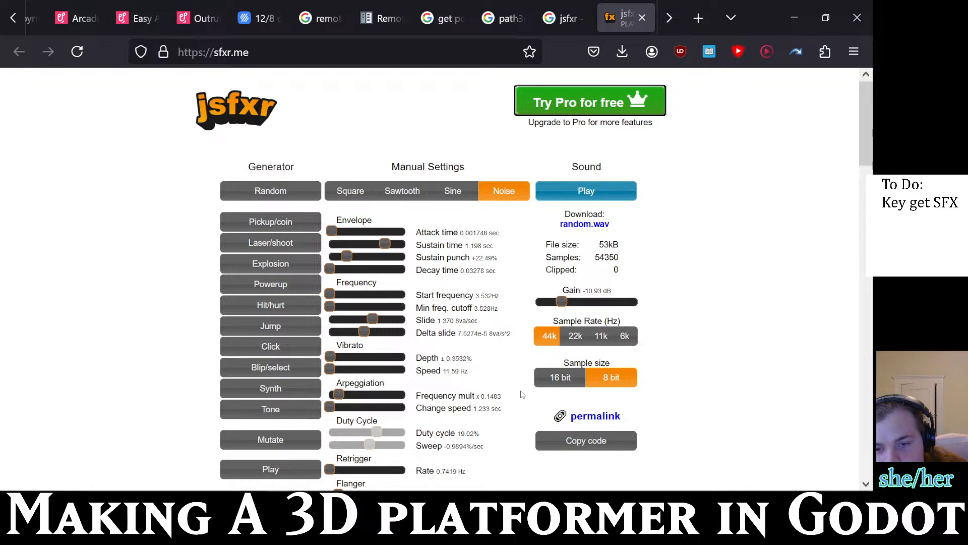
click(280, 444)
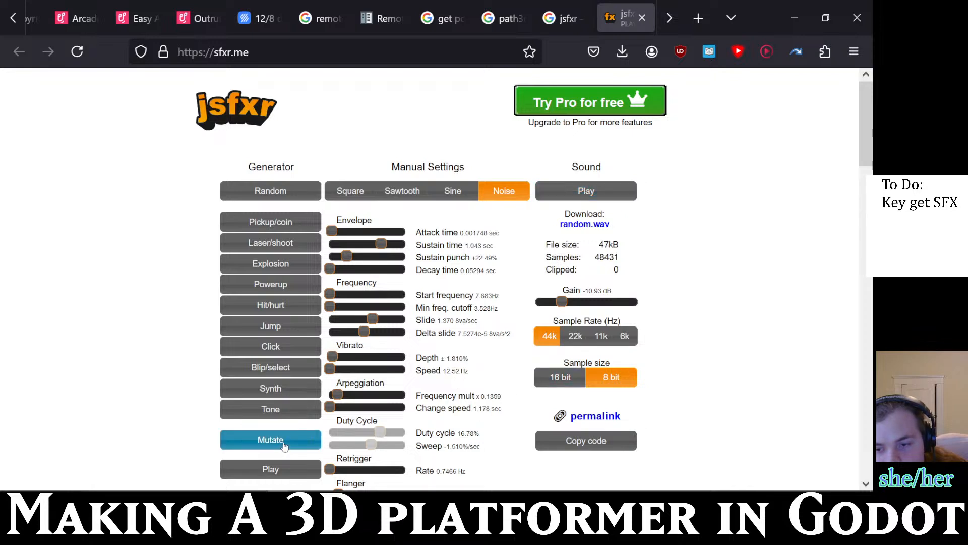
click(284, 447)
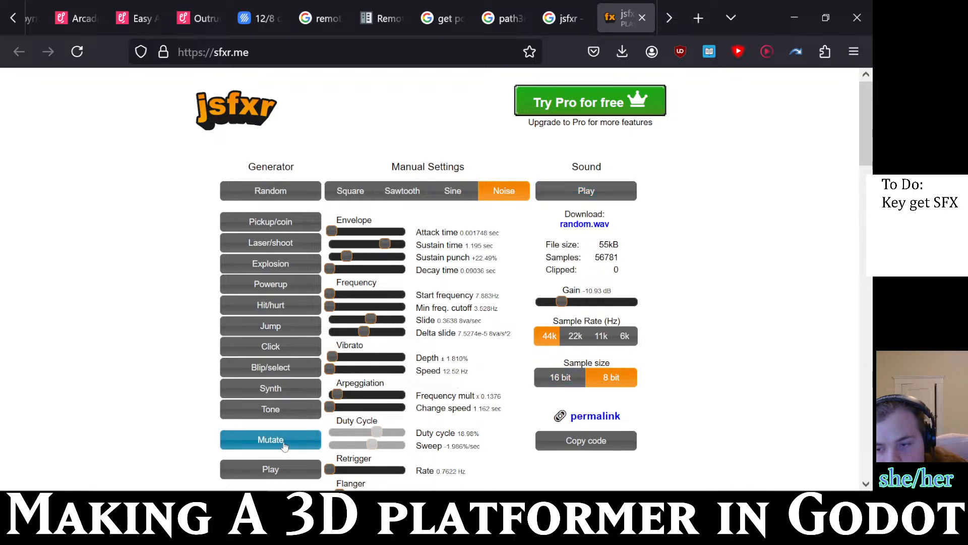
click(284, 447)
- Generate a series of click sounds to audition as the key effect
click(291, 347)
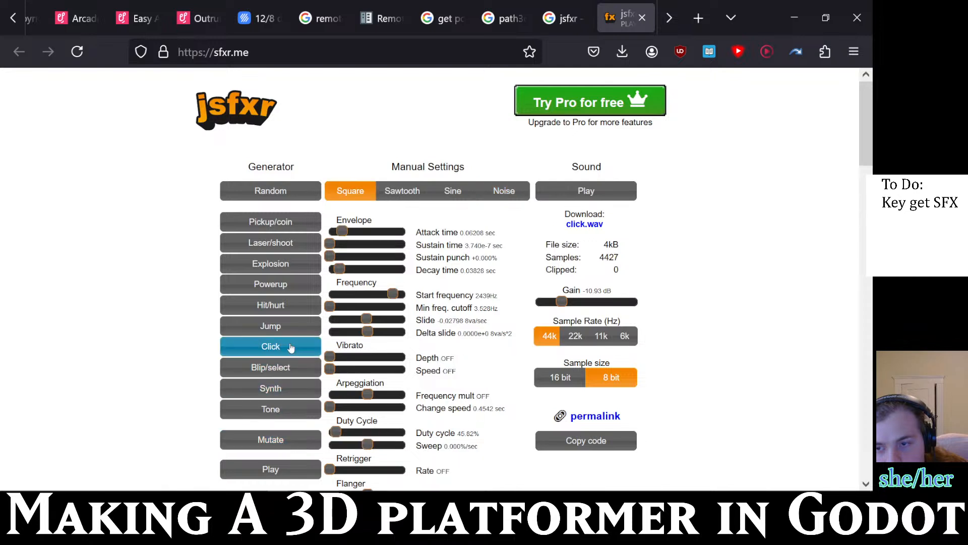
click(291, 347)
click(291, 347)
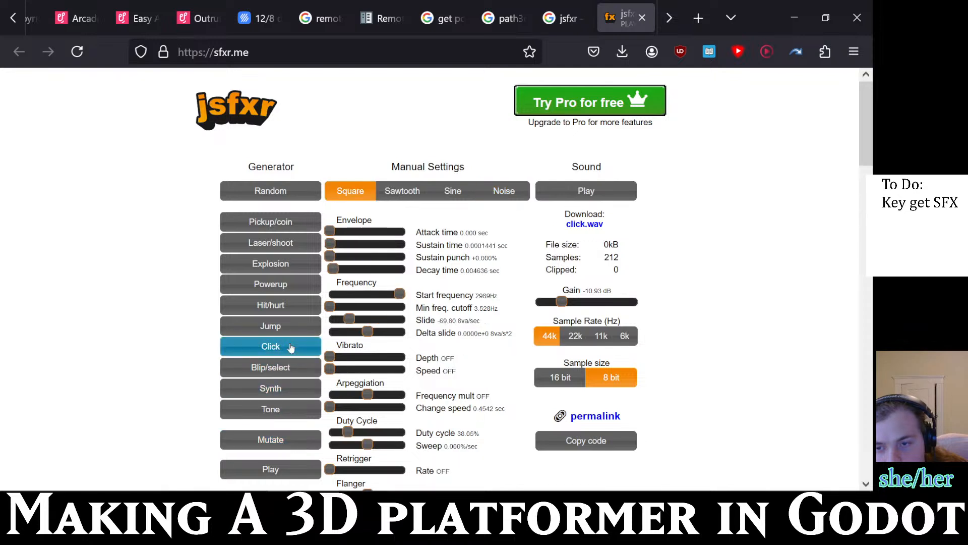
click(291, 347)
click(291, 347)
click(291, 347)
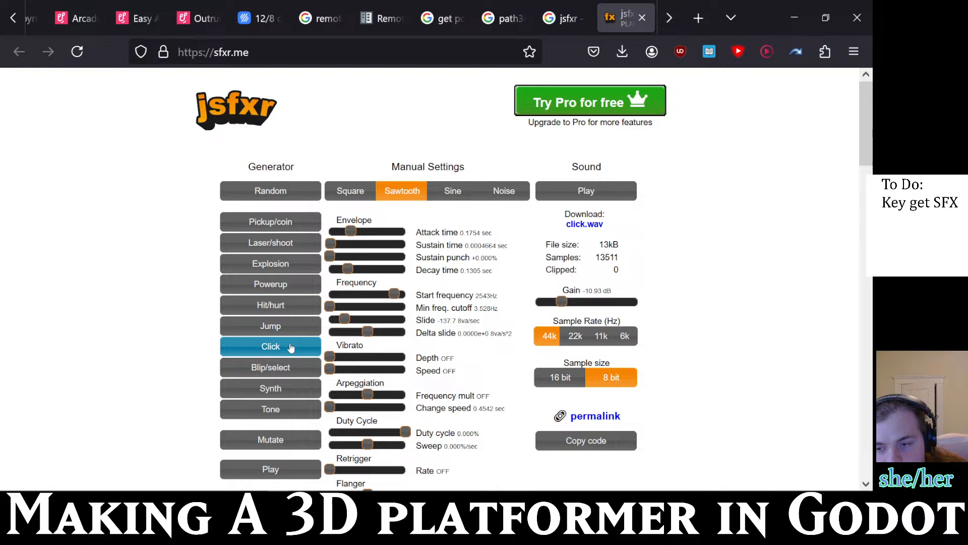
- Generate a series of synth sounds to audition as the key effect
click(286, 389)
click(286, 389)
click(286, 389)
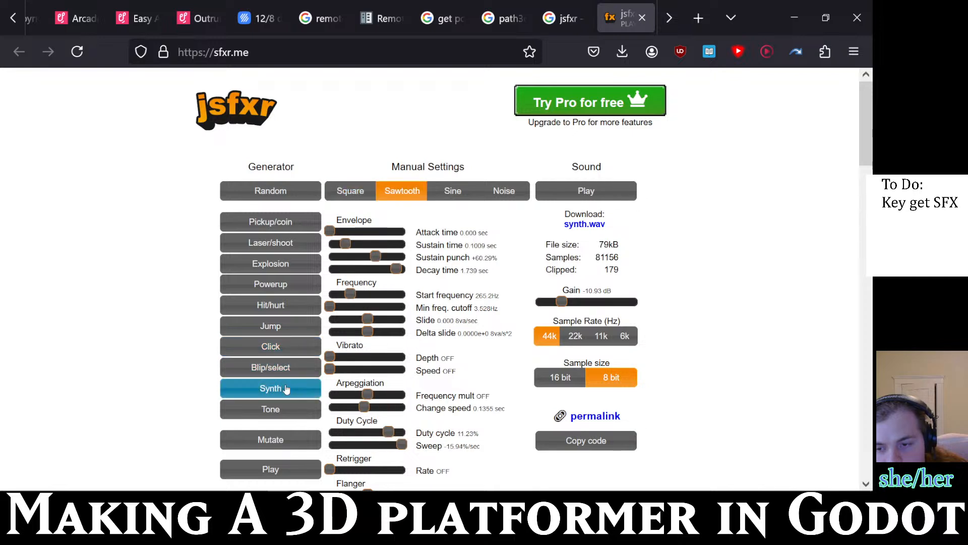
click(286, 389)
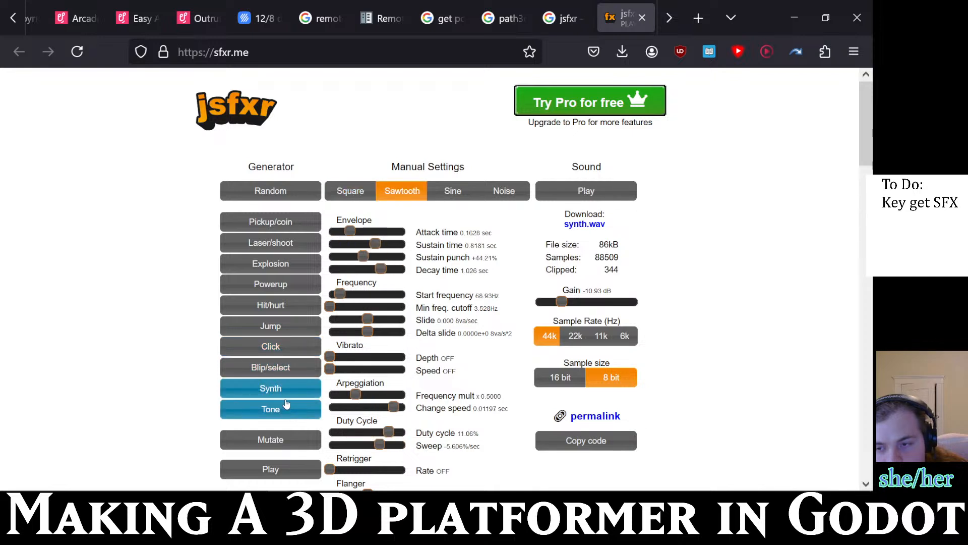
- Generate a series of blip/select sounds, plus one explosion and one laser/shoot sound for comparison
click(279, 375)
click(279, 374)
click(279, 375)
click(279, 374)
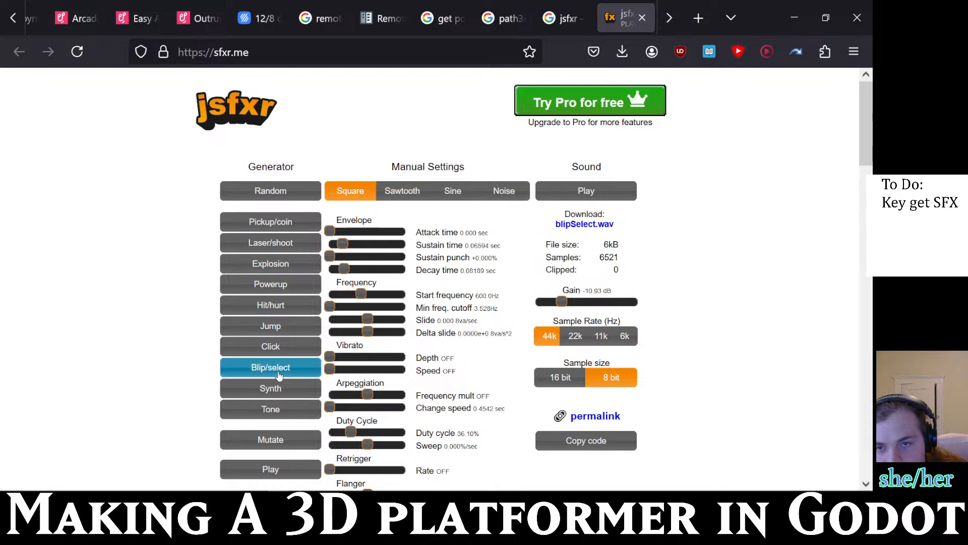
click(279, 374)
click(279, 374)
click(279, 375)
click(266, 259)
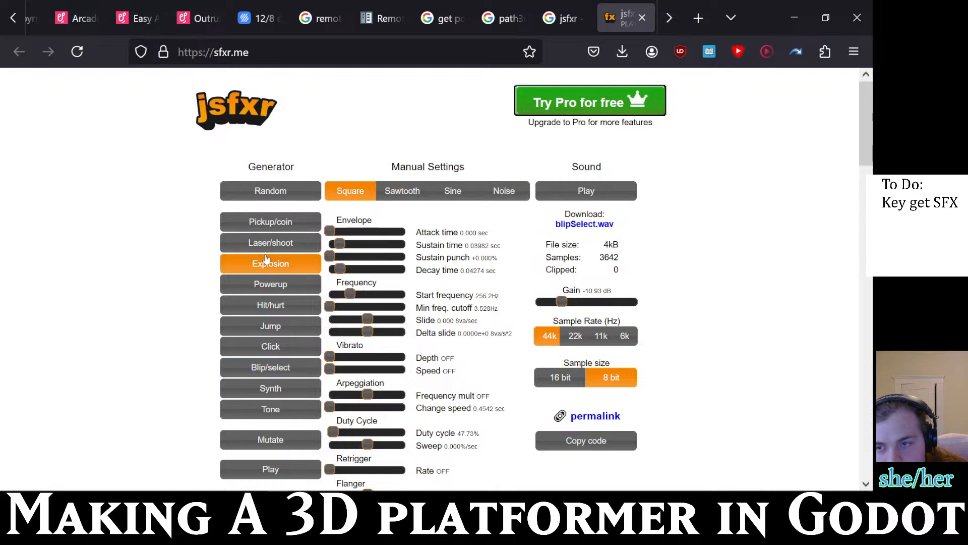
click(268, 243)
- Generate pickup/coin sounds repeatedly to find a candidate for the key pickup effect
click(273, 219)
click(275, 222)
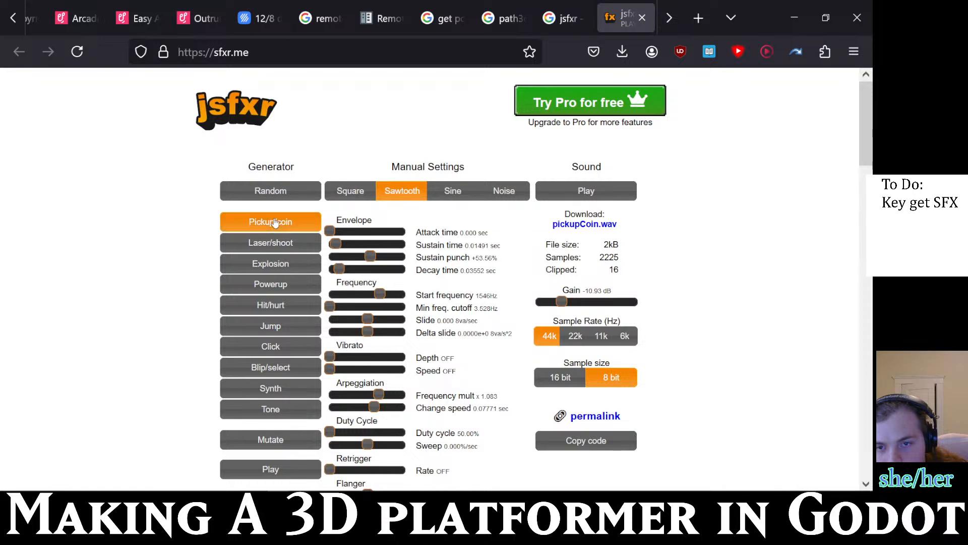
click(275, 222)
click(275, 222)
click(275, 222)
click(275, 223)
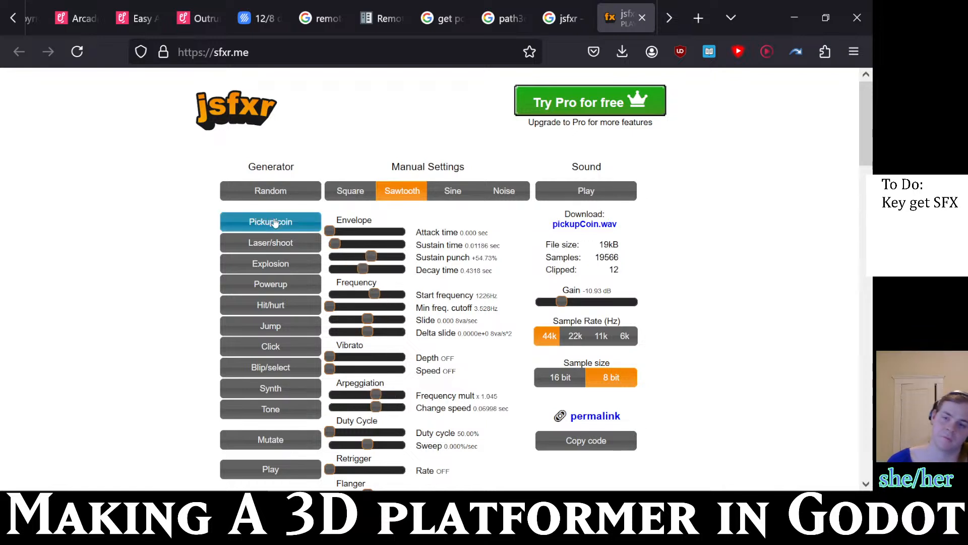
click(275, 222)
click(275, 222)
click(274, 222)
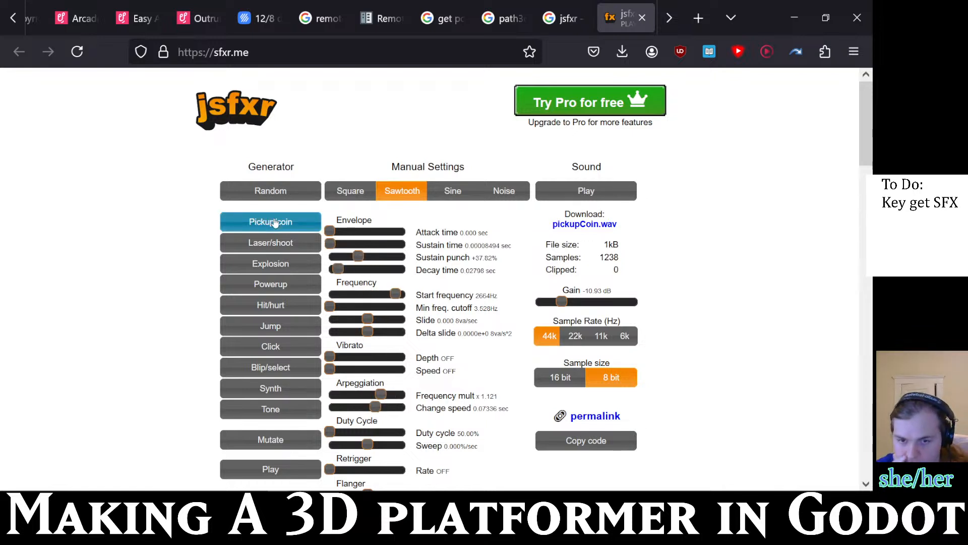
click(274, 222)
click(274, 222)
click(275, 223)
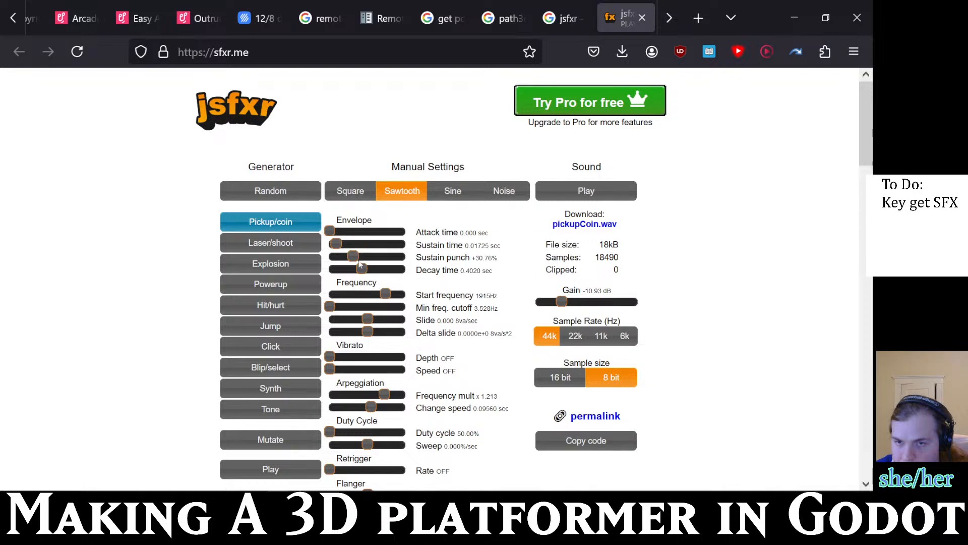
- Adjust the coin sound to 0.2322 sec sustain, +79.40% punch, 28.20% vibrato at 2.729 Hz, x1.010 arpeggiation and 44.85% duty cycle
mouse_move(336, 244)
mouse_down()
mouse_move(357, 245)
mouse_move(342, 258)
mouse_move(393, 259)
mouse_move(333, 274)
mouse_move(354, 244)
mouse_up()
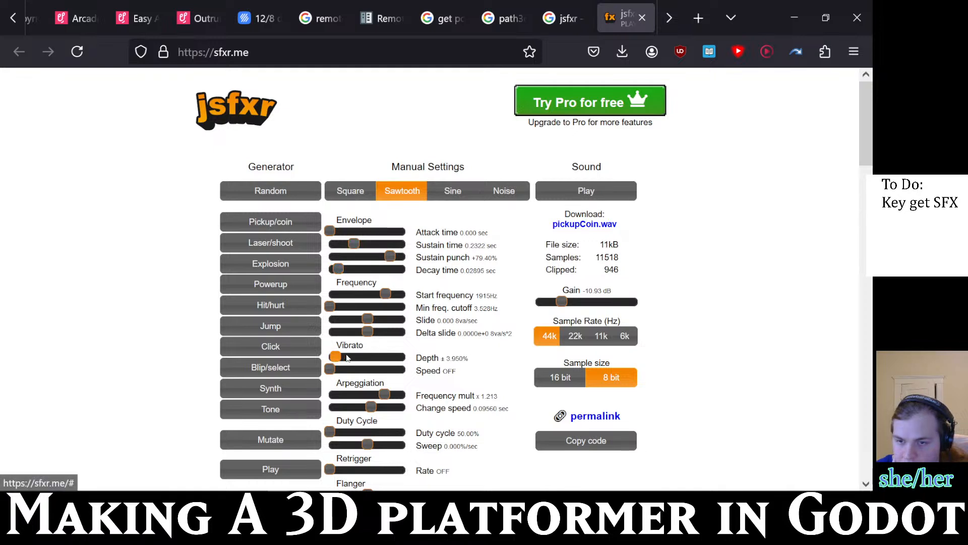
mouse_move(331, 357)
mouse_down()
mouse_move(401, 370)
mouse_move(354, 371)
mouse_move(374, 358)
mouse_move(341, 372)
mouse_up()
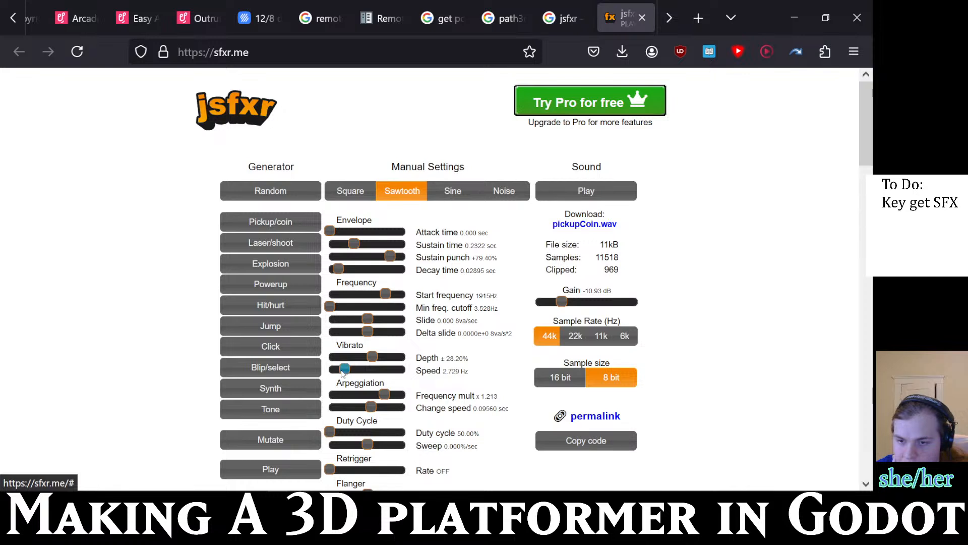
mouse_move(371, 406)
mouse_down()
mouse_move(347, 410)
mouse_move(375, 399)
mouse_up()
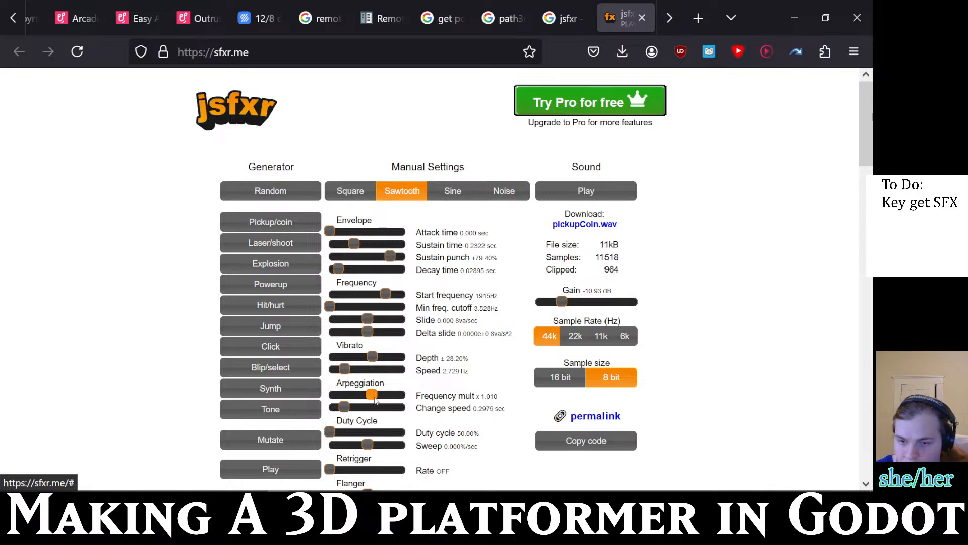
mouse_move(353, 435)
mouse_down()
mouse_move(357, 445)
mouse_move(337, 433)
mouse_up()
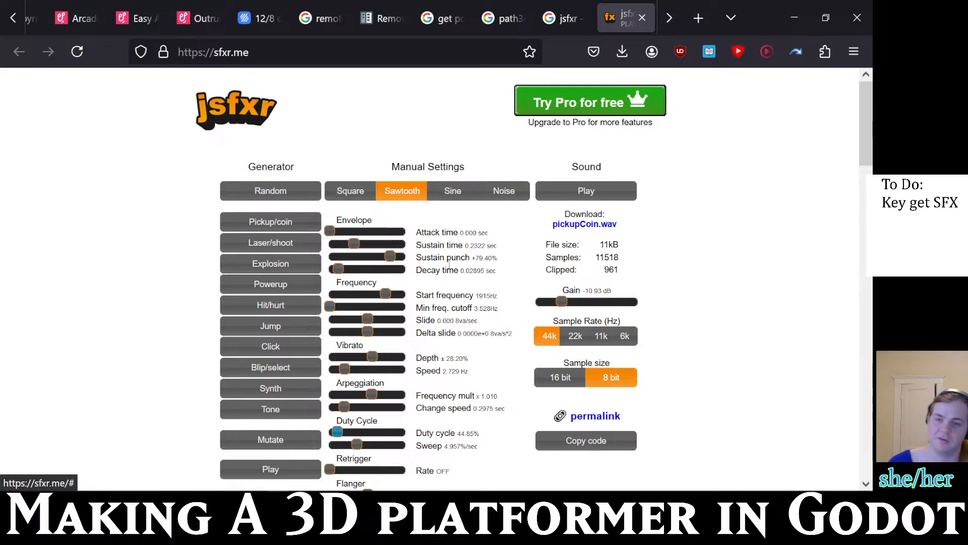
scroll(511, 260, down, 2)
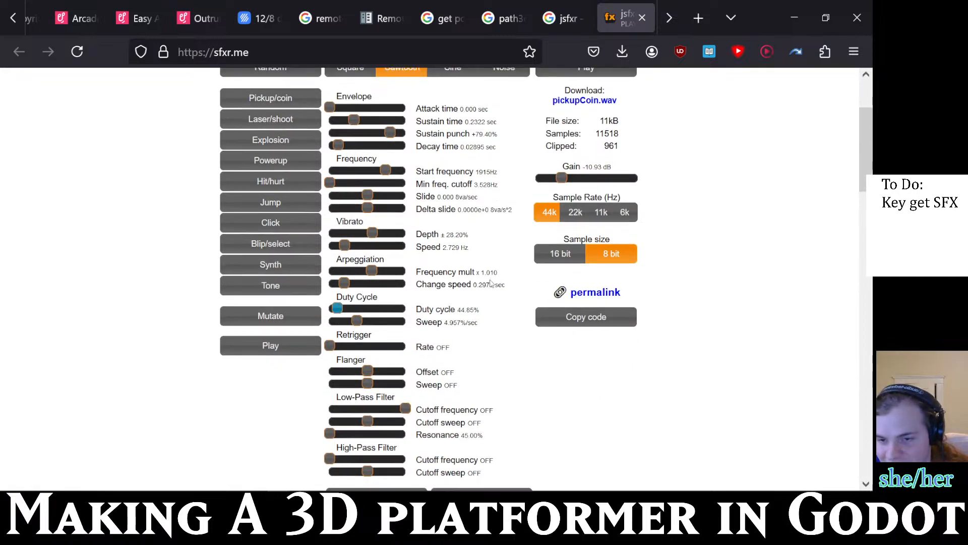
scroll(492, 284, down, 3)
- Switch to the Flat score editor showing 12/8 driving music and open its score library in a new tab
click(259, 18)
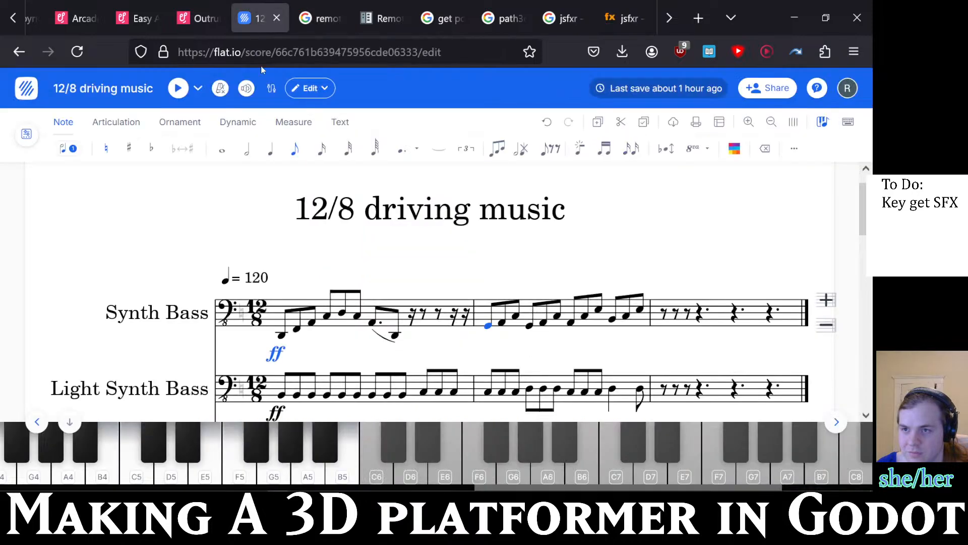
right_click(30, 91)
click(86, 104)
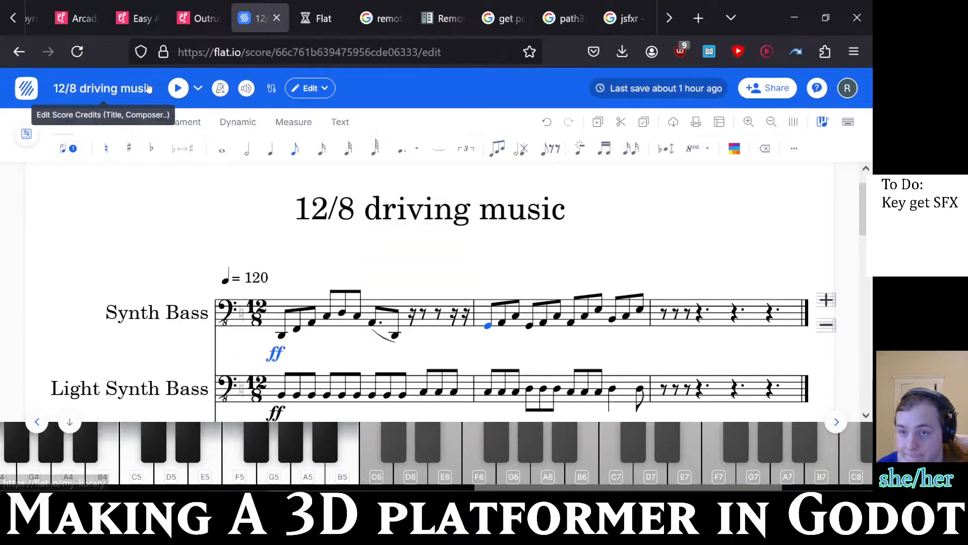
key(ctrl+Tab)
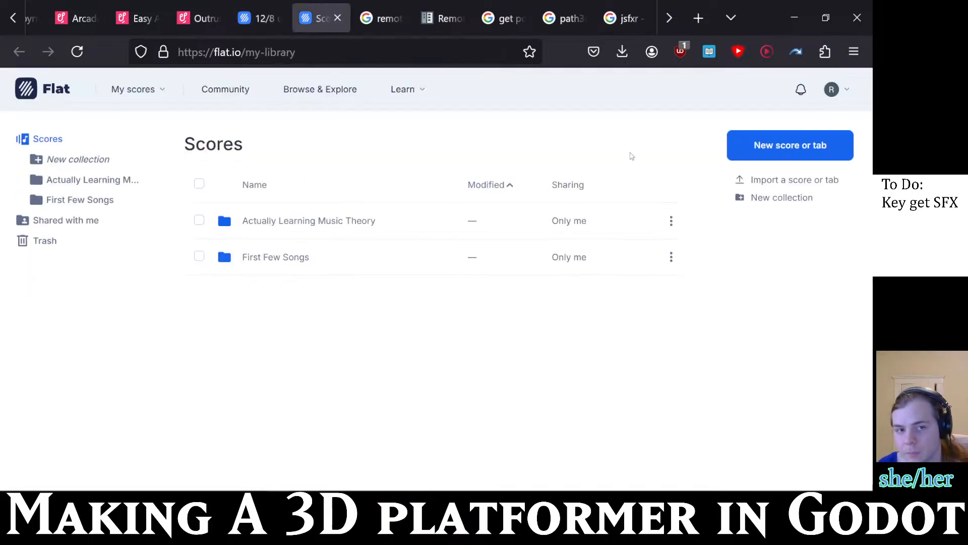
- Create a private score titled "key get" with the HQ Grand Piano from the Keyboards group as its only instrument
click(762, 147)
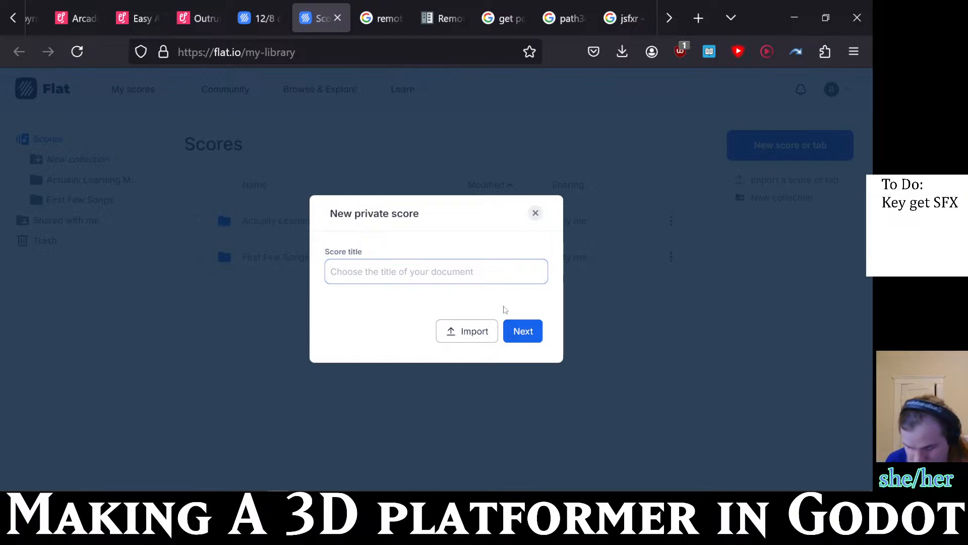
text(key )
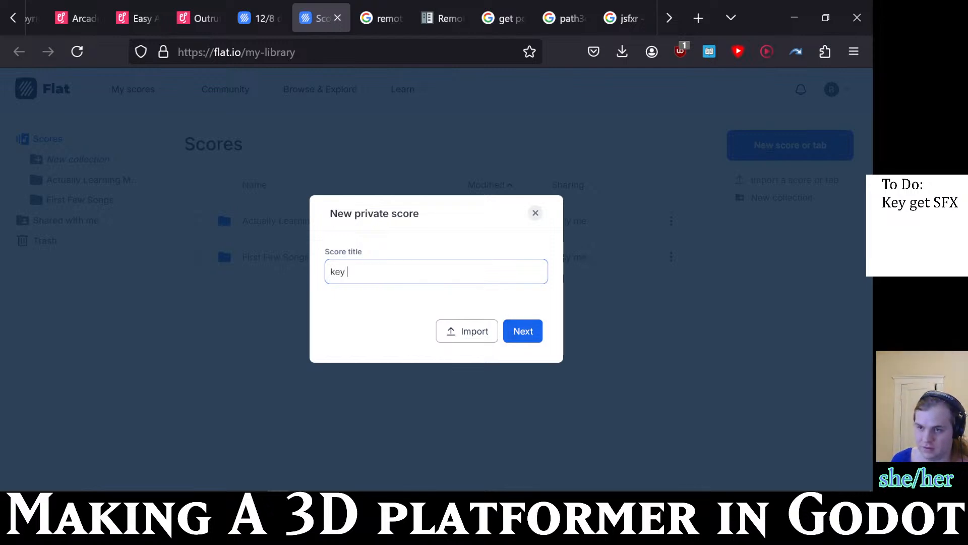
text(get)
key(Return)
click(296, 301)
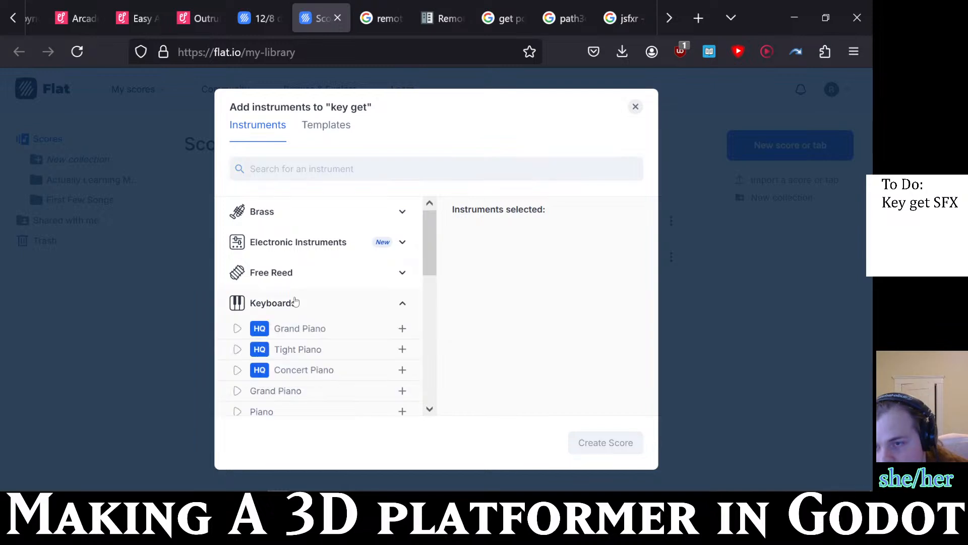
click(284, 331)
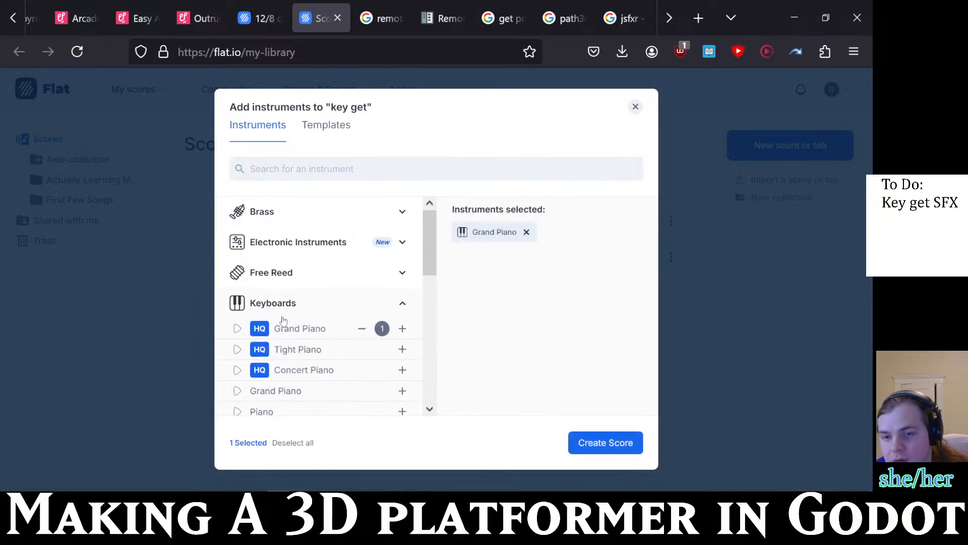
click(597, 453)
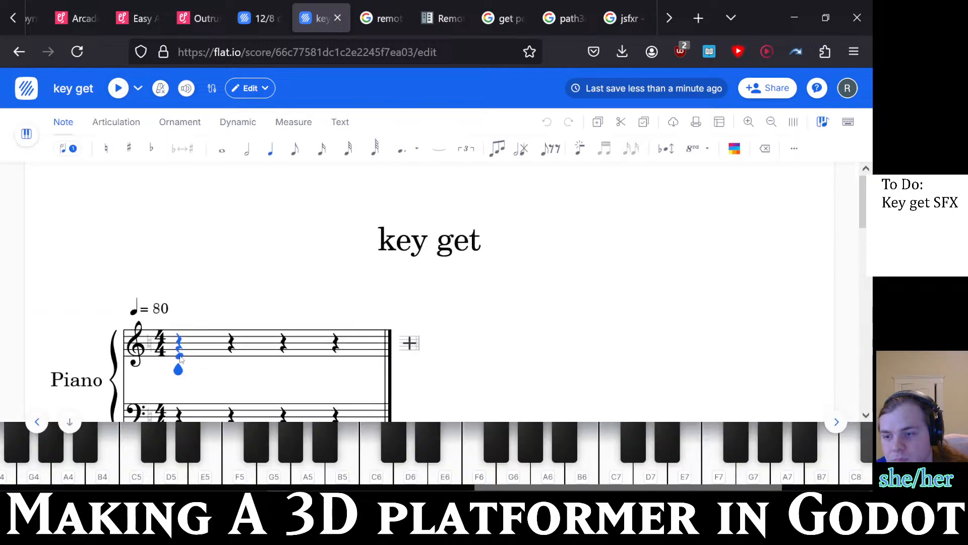
- Enter thirty-second notes E4, F4 and A4 at the start of the treble staff, followed by an eighth-note D5
scroll(180, 358, down, 1)
click(348, 148)
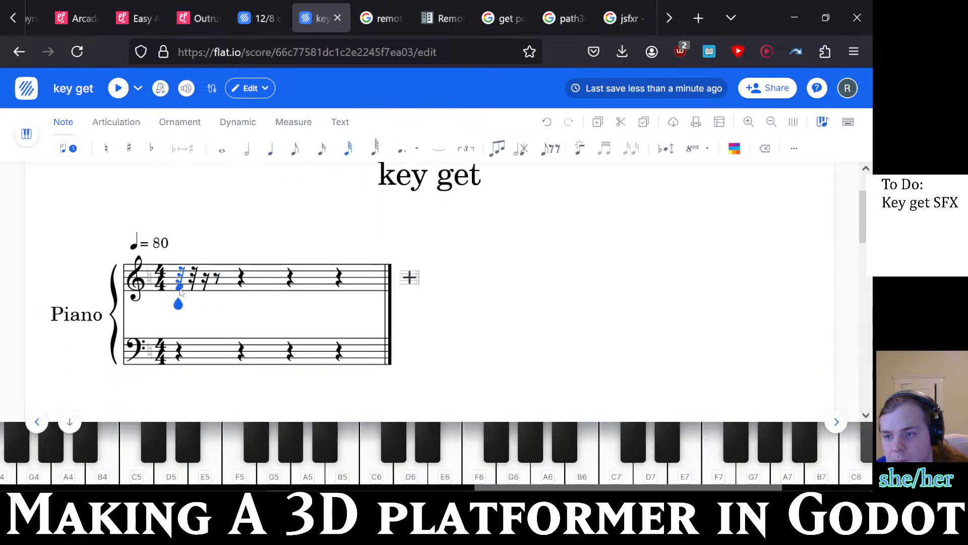
click(180, 290)
click(191, 287)
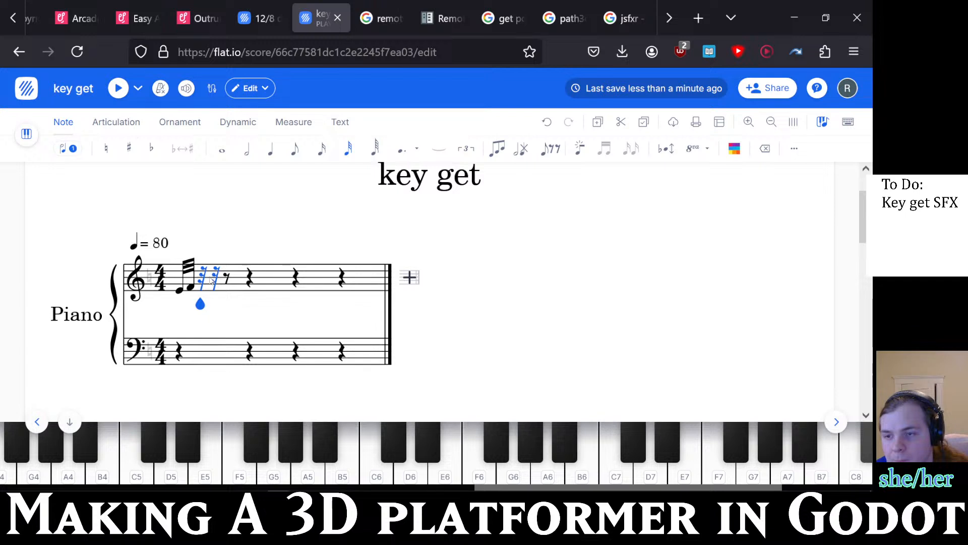
click(210, 280)
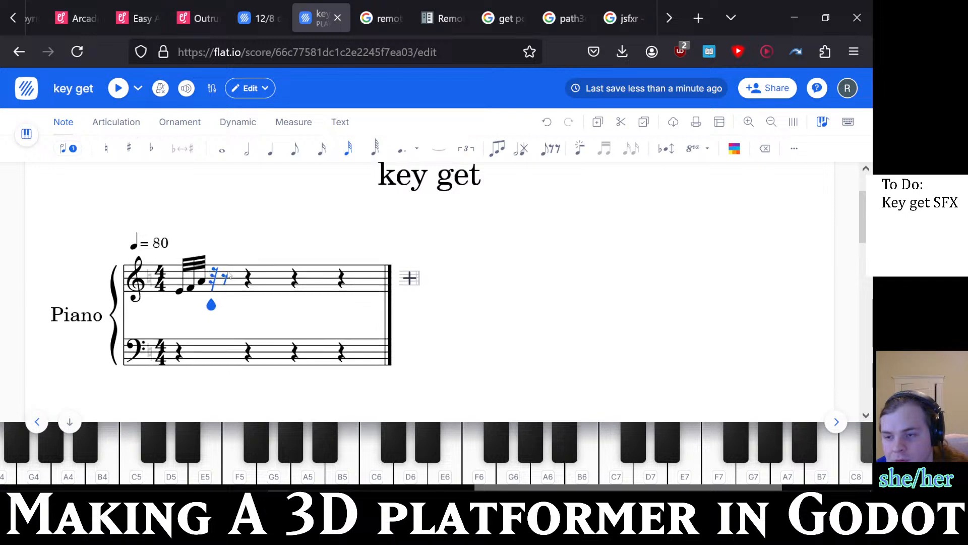
click(229, 274)
- Add three more short D5 notes after the eighth note in the treble staff
click(248, 272)
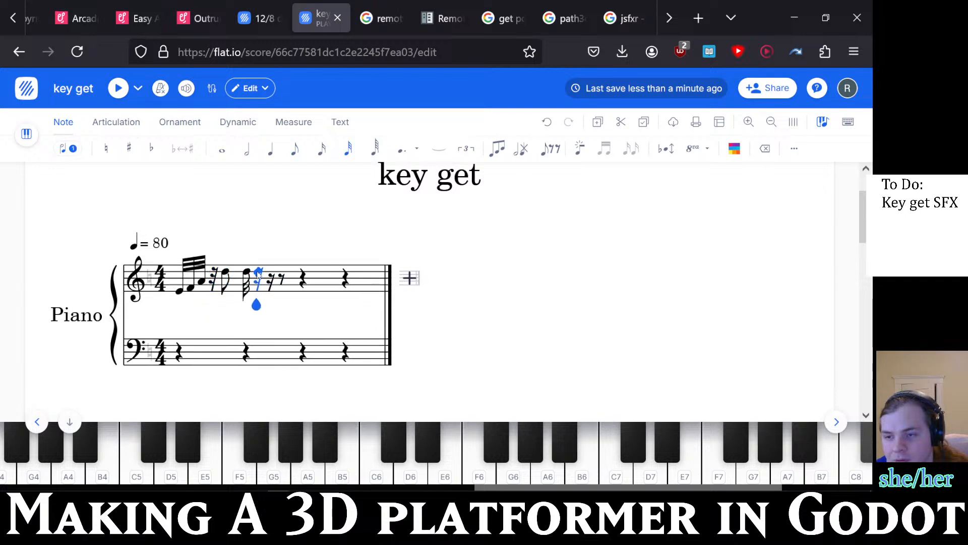
click(258, 272)
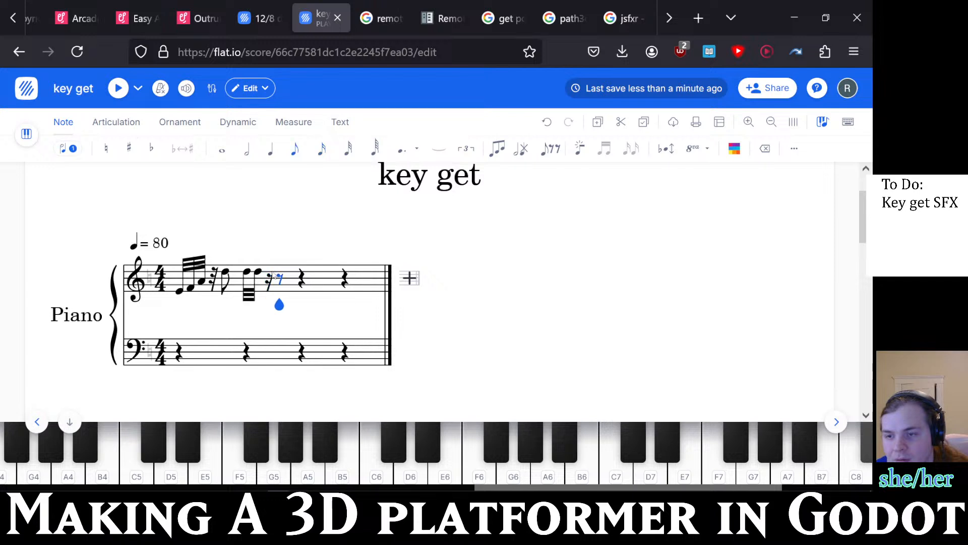
click(269, 273)
- Play back the piano phrase twice, starting near the A4 note, to hear how it sounds
click(202, 280)
key(space)
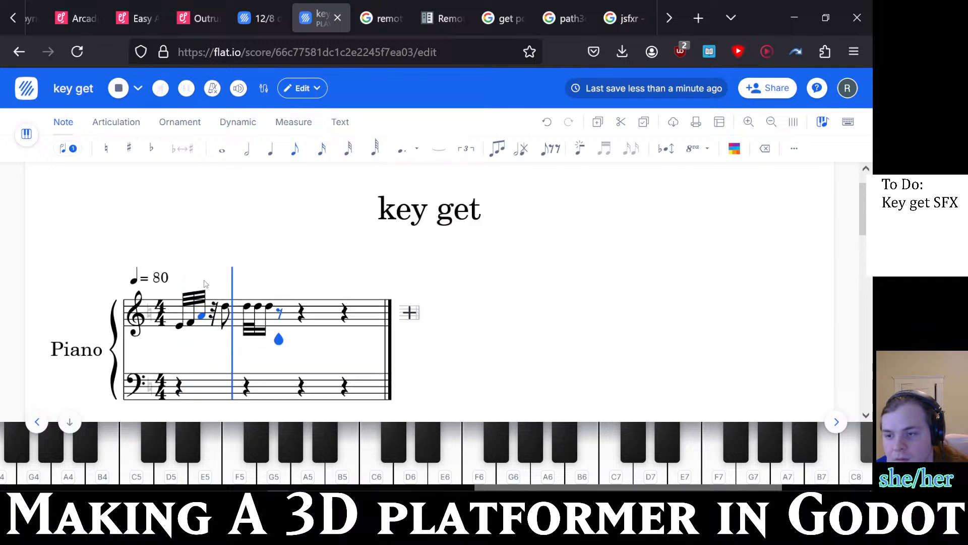
click(207, 297)
key(space)
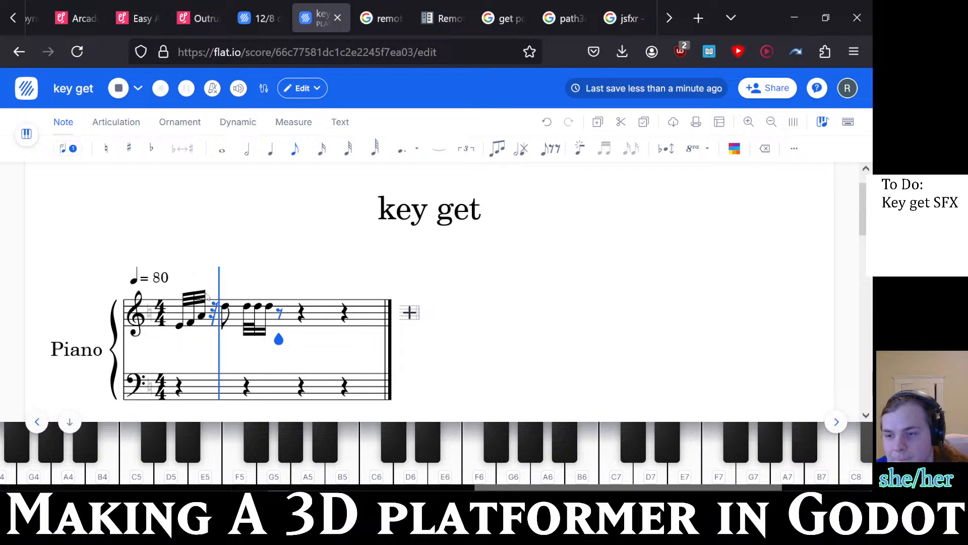
- Delete the three short beamed D5 notes that follow the eighth-note D5
click(247, 308)
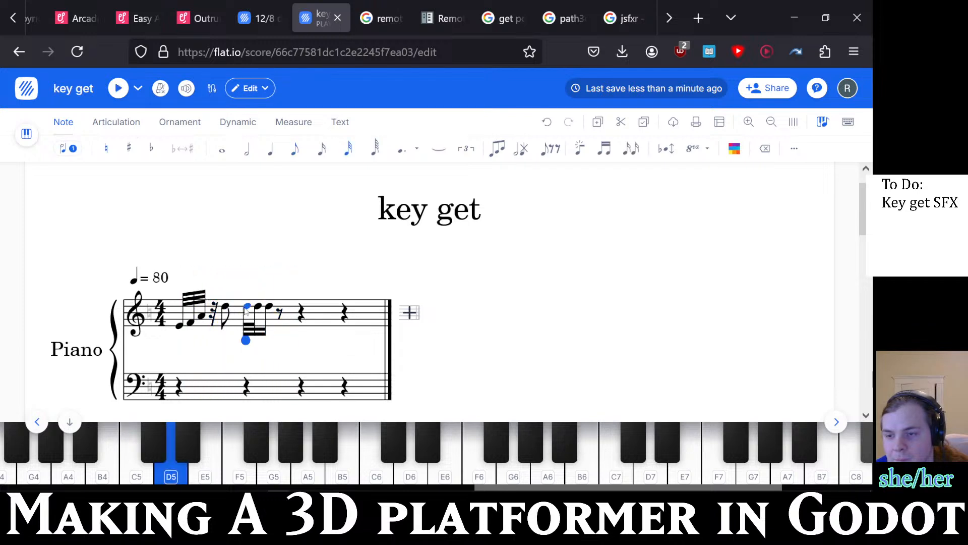
key(Delete)
key(Right)
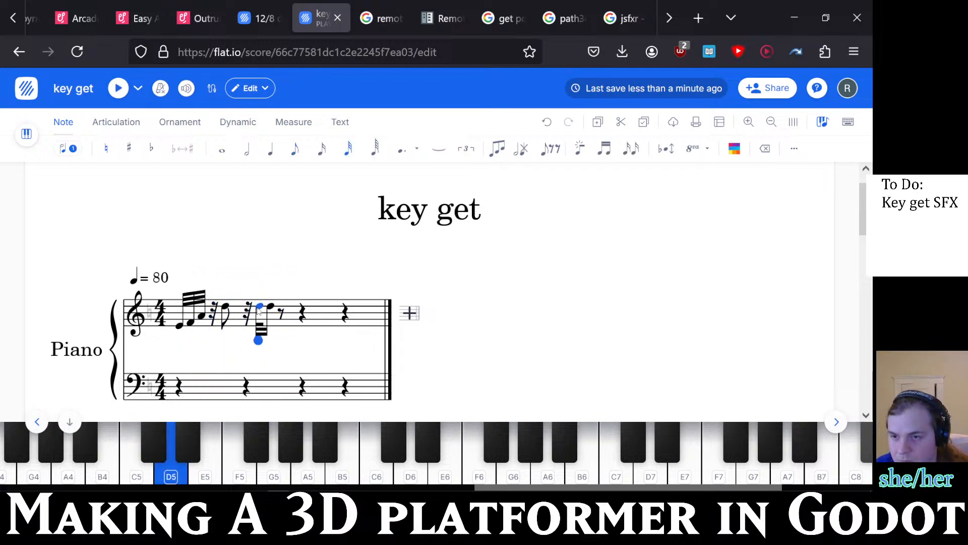
key(Delete)
click(273, 309)
key(Delete)
- Play back the shortened phrase and stop the playback
click(246, 311)
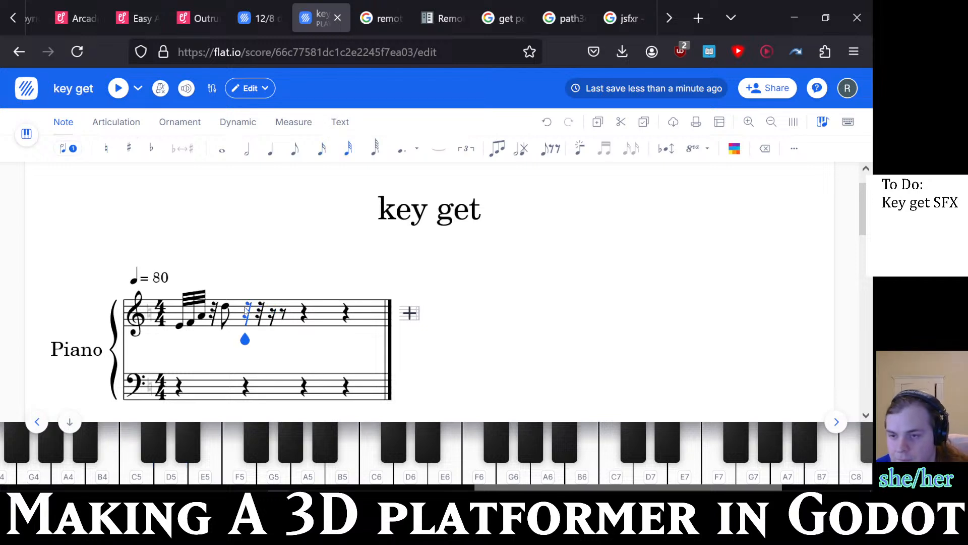
key(space)
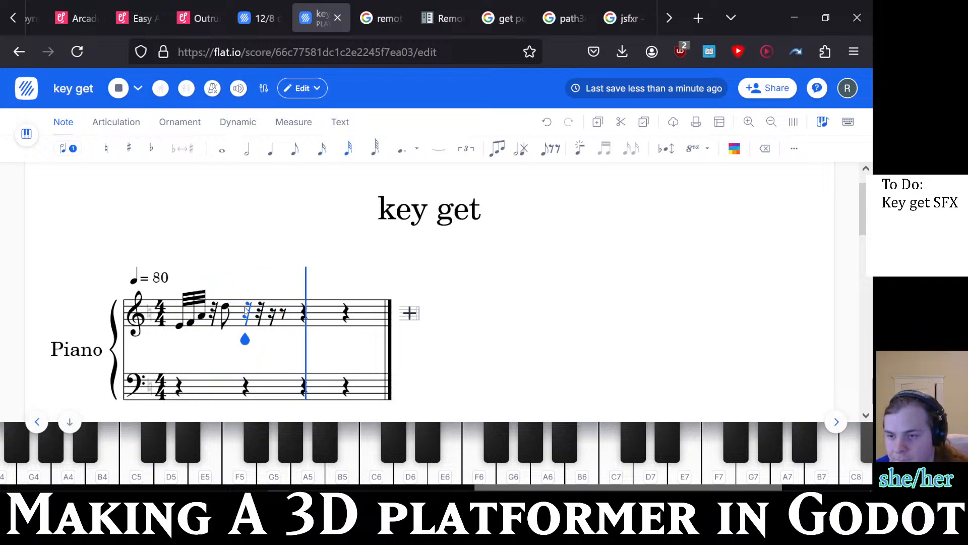
key(space)
- Lengthen the final D5 from an eighth to a quarter note, playing the phrase before and after the change
click(226, 308)
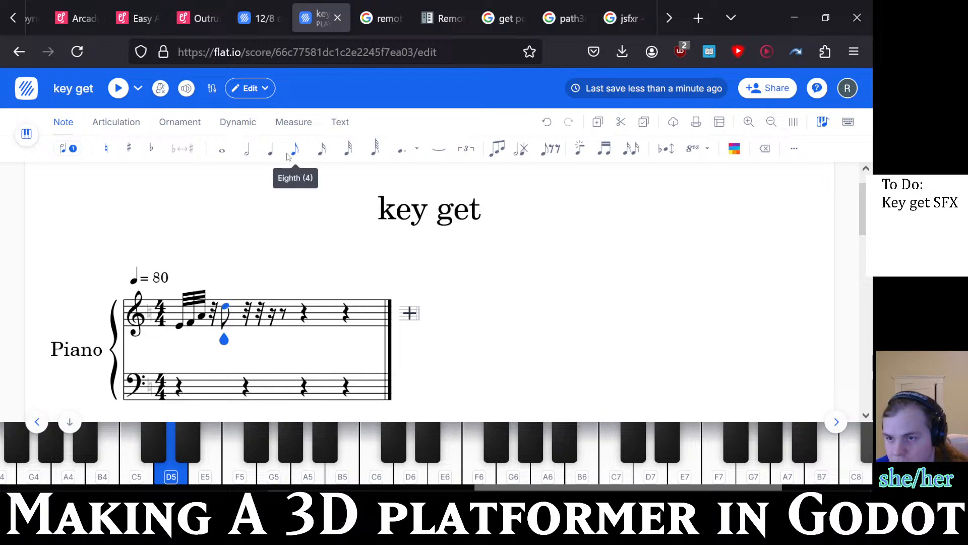
key(space)
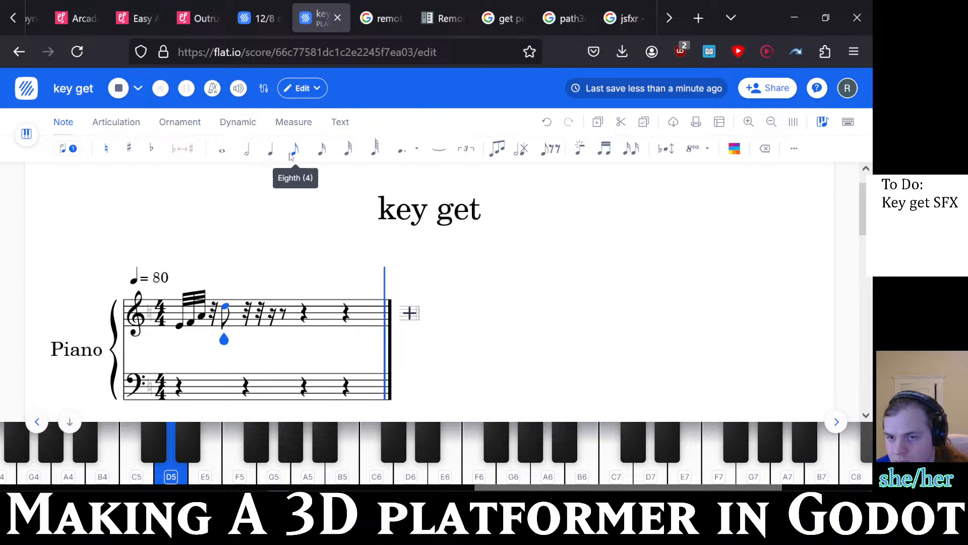
click(271, 151)
key(space)
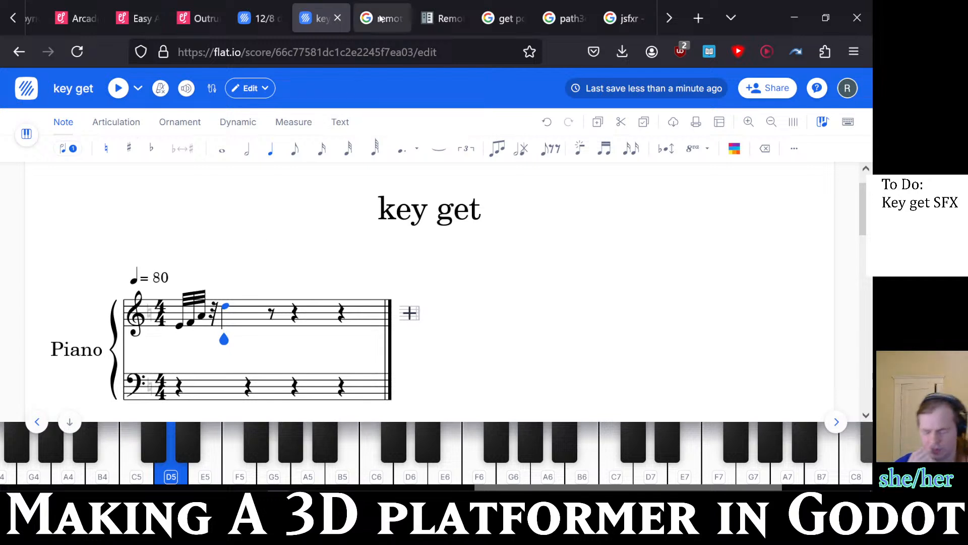
mouse_move(381, 19)
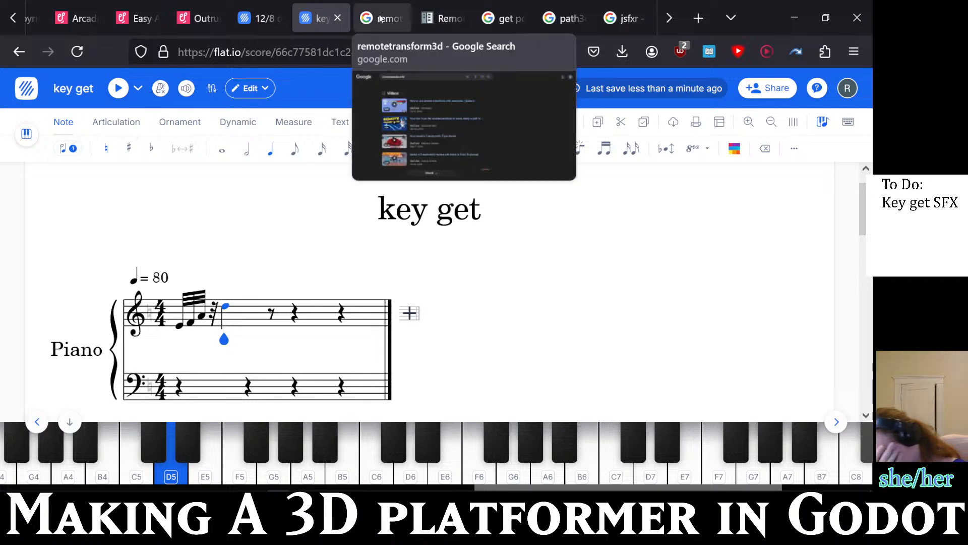
- Change the score's current time signature to 4/16 and save it
click(161, 322)
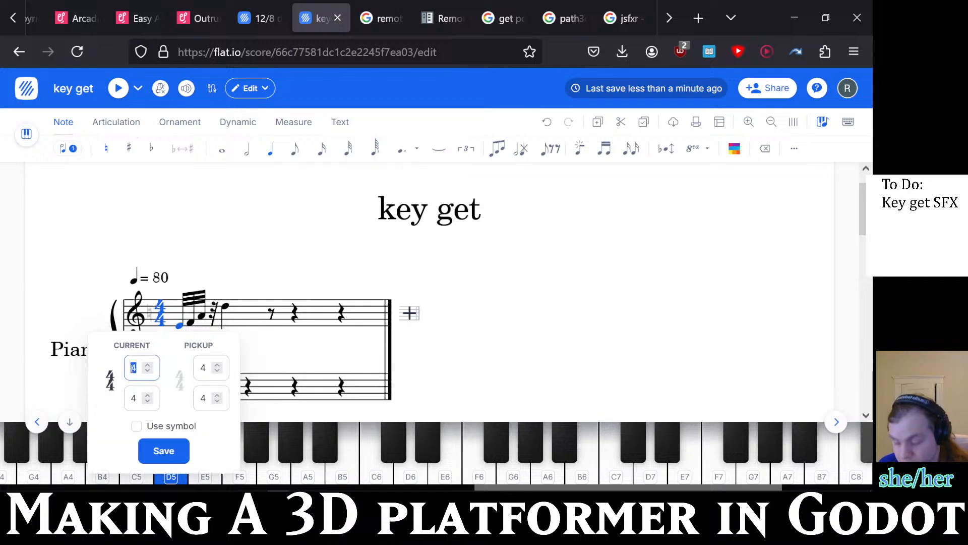
text(15)
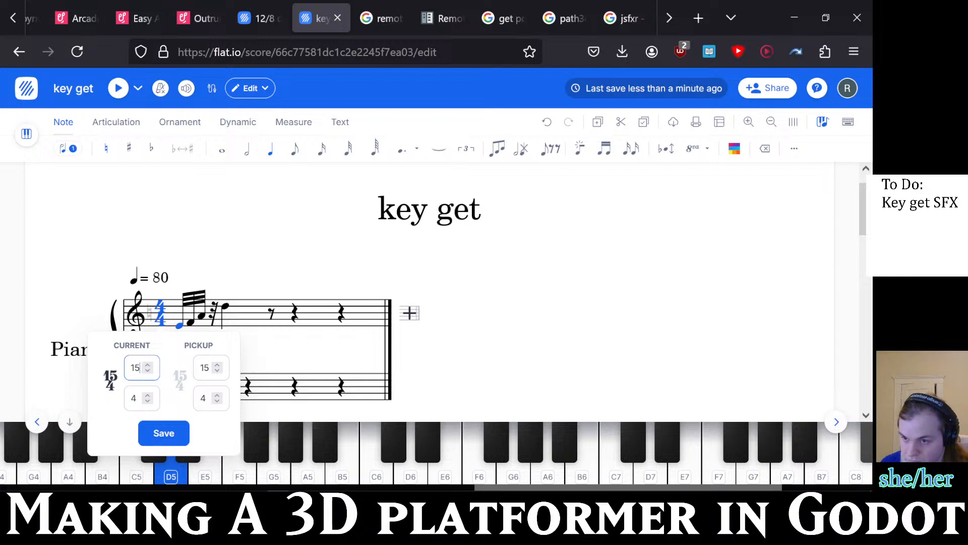
key(Tab)
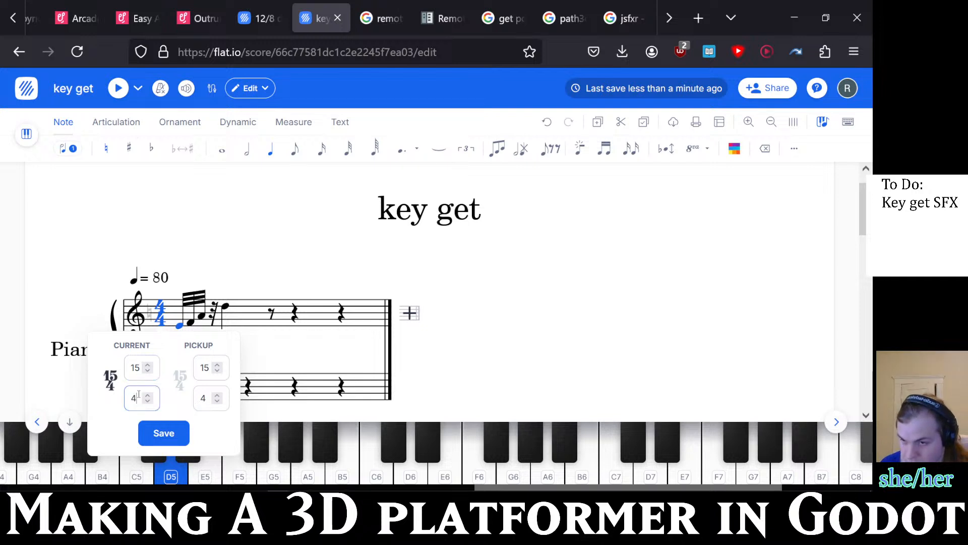
text(16)
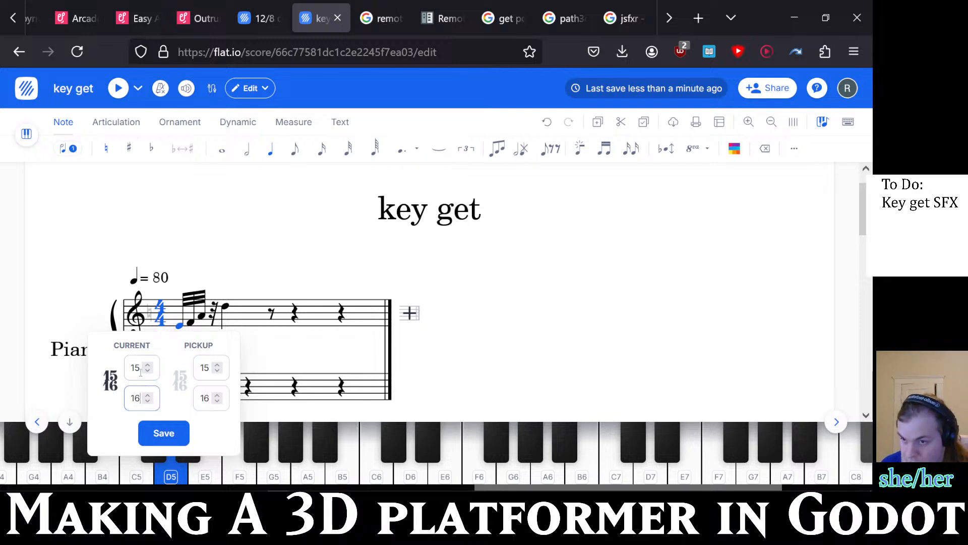
double_click(141, 372)
key(BackSpace)
text(4)
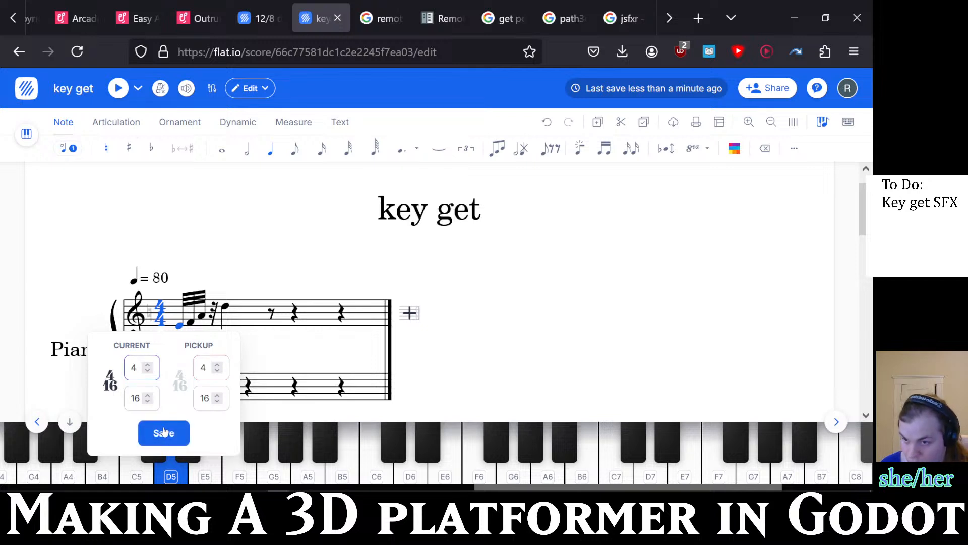
key(Return)
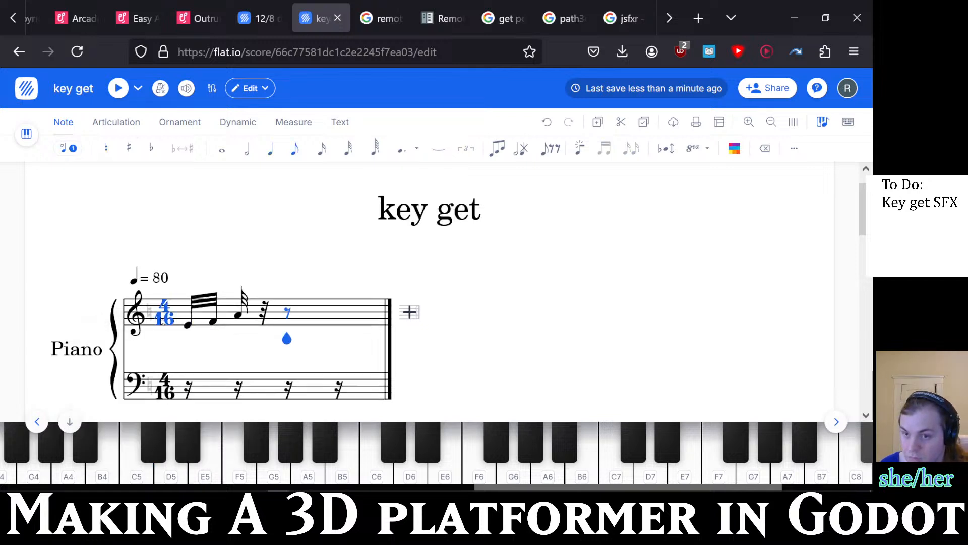
- Undo the score's 4/16 time signature change and set the change duration mode to Insert
click(163, 313)
click(196, 373)
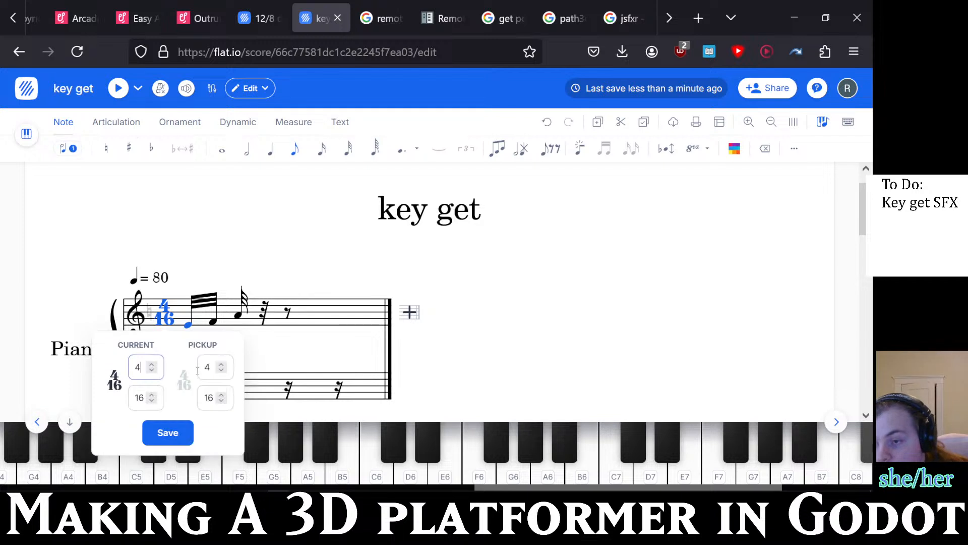
click(232, 311)
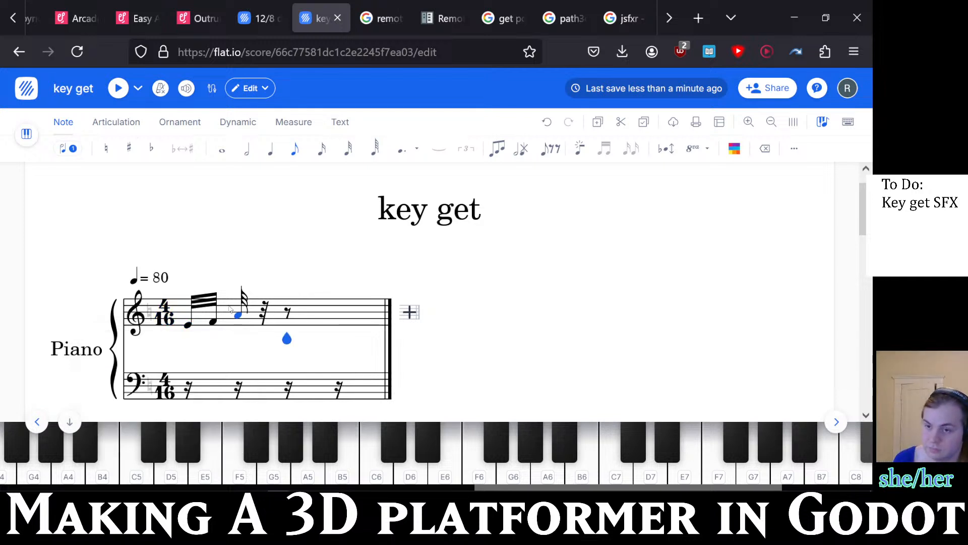
key(ctrl+z)
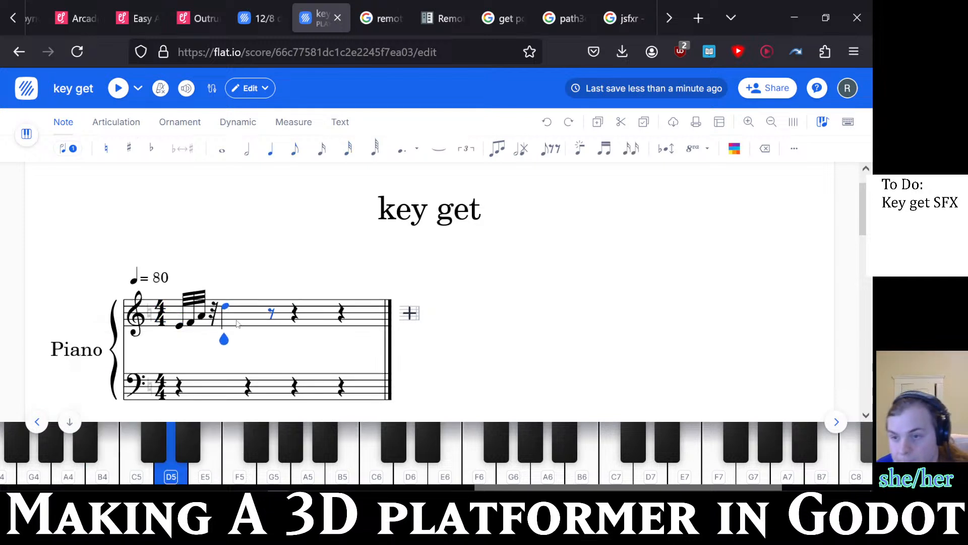
click(521, 147)
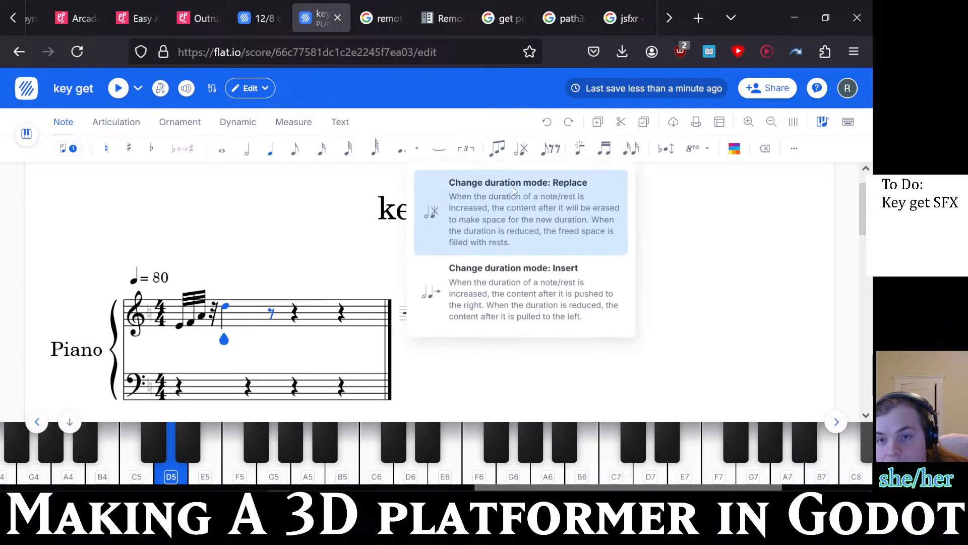
click(516, 288)
- Try saving the score's current time signature as 4/16 with Insert mode active, and undo it
click(160, 312)
click(192, 384)
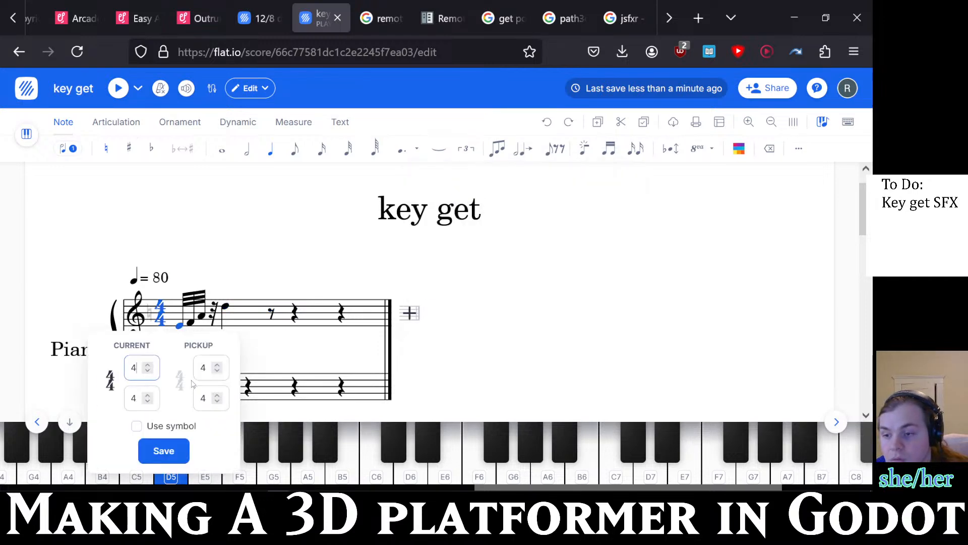
click(130, 397)
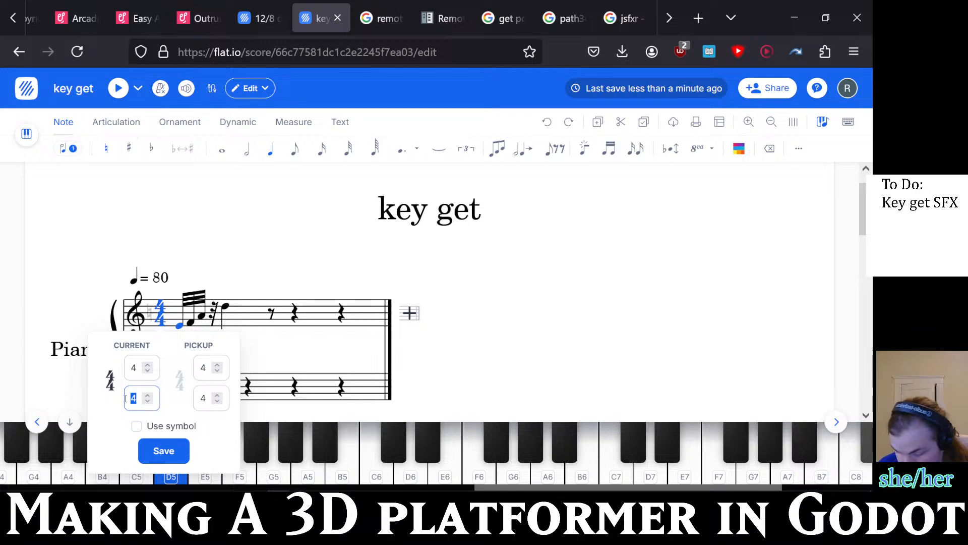
text(16)
click(164, 448)
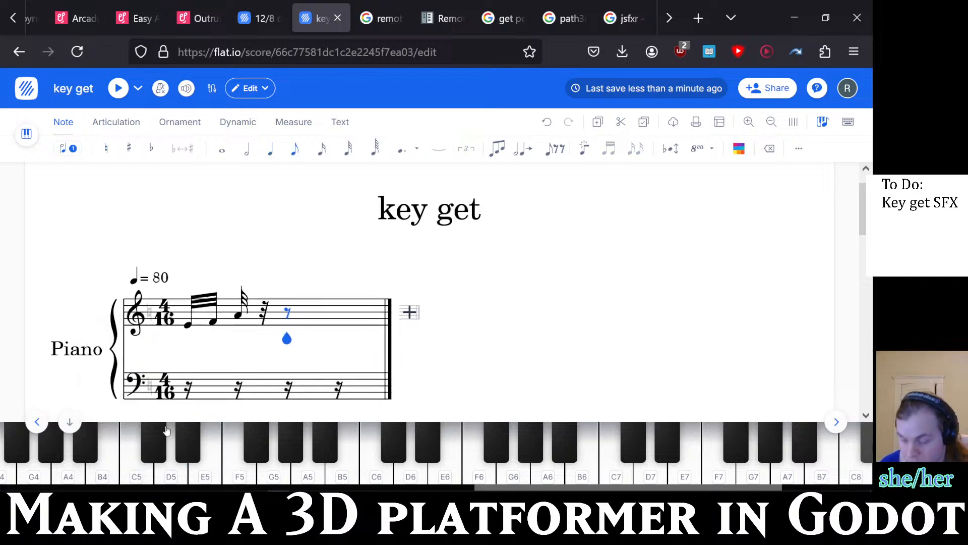
key(ctrl+z)
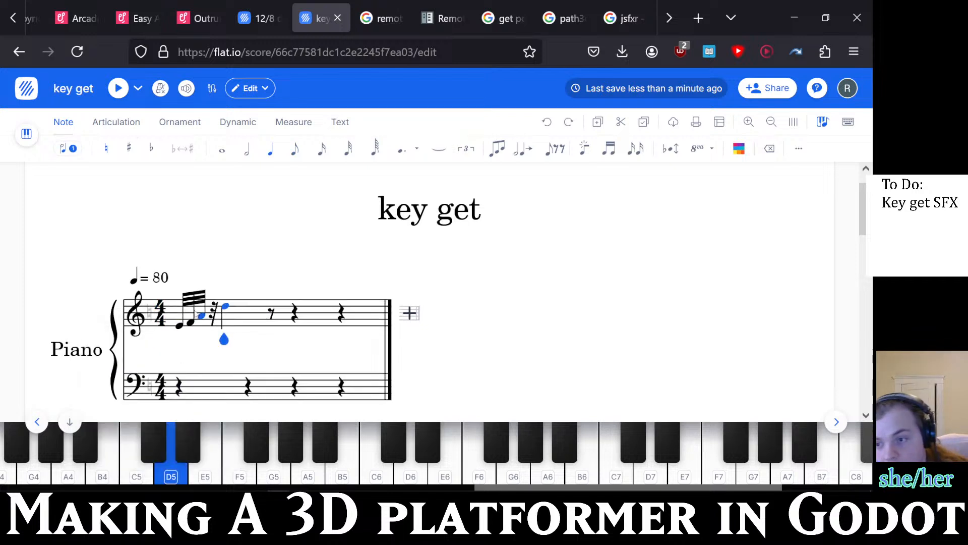
- Play back the jingle, stop it, and export the score as MP3 audio
key(space)
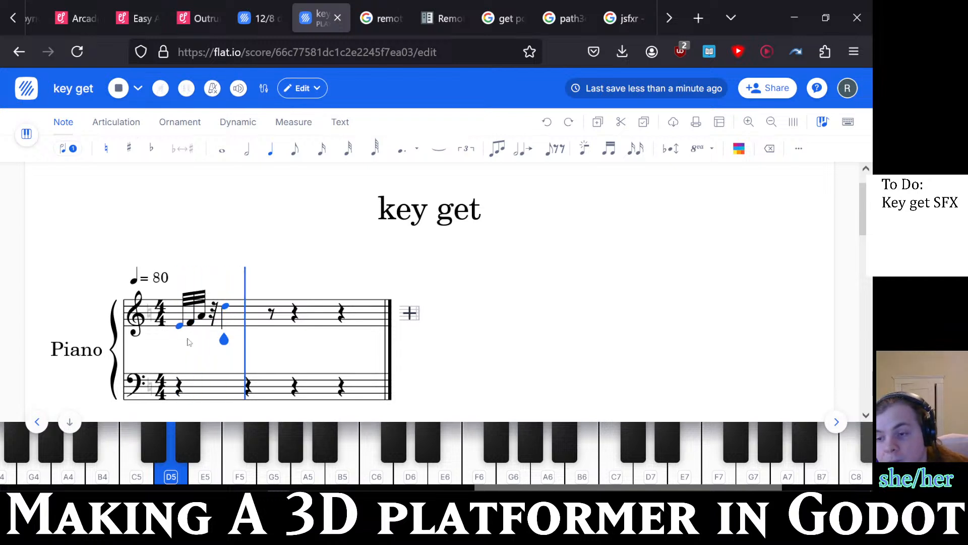
key(space)
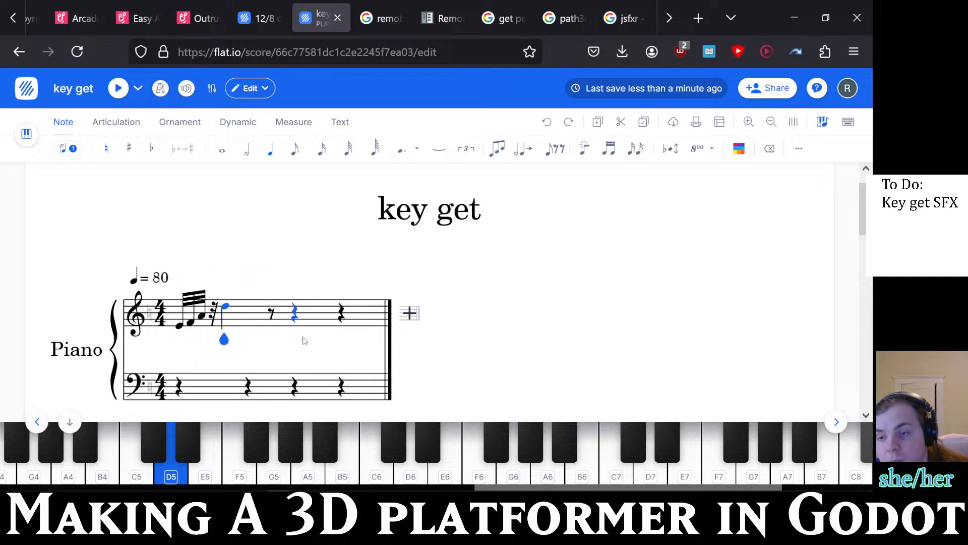
click(673, 122)
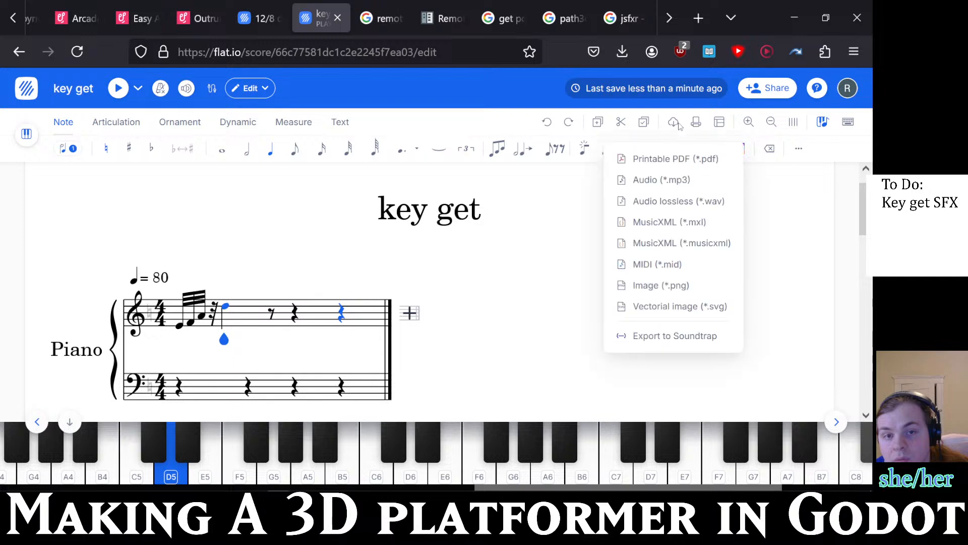
click(663, 180)
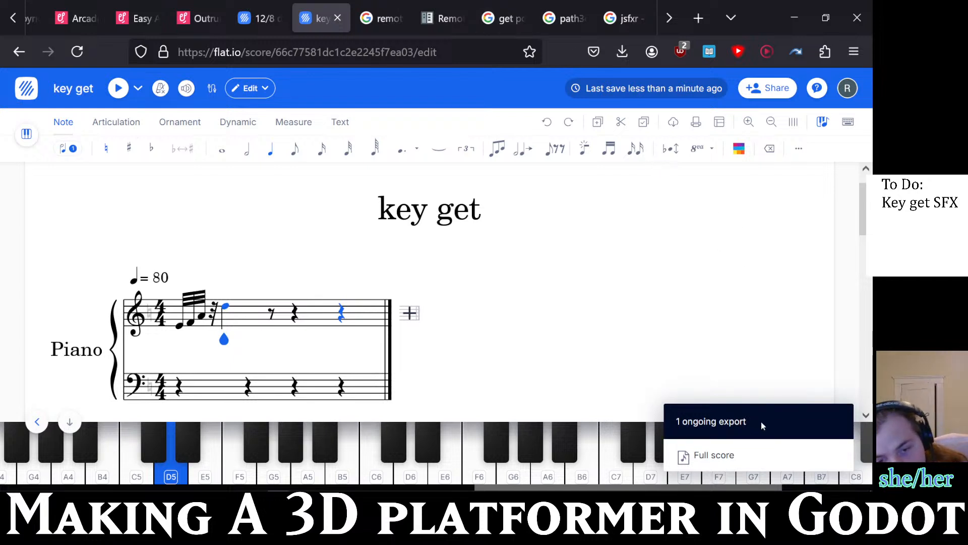
- Preview the downloaded key get MP3 and add it to the Godot project's files
click(450, 76)
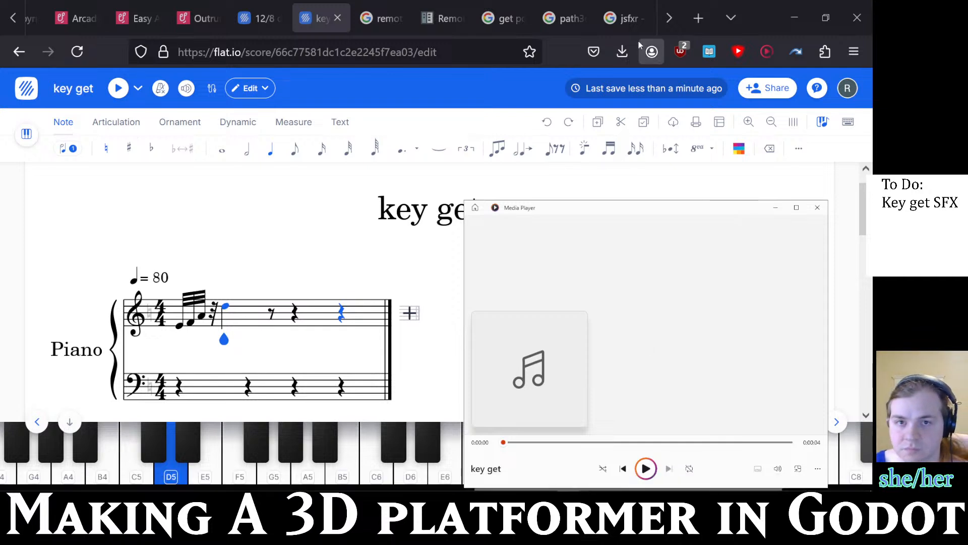
click(620, 52)
drag(454, 93, 113, 421)
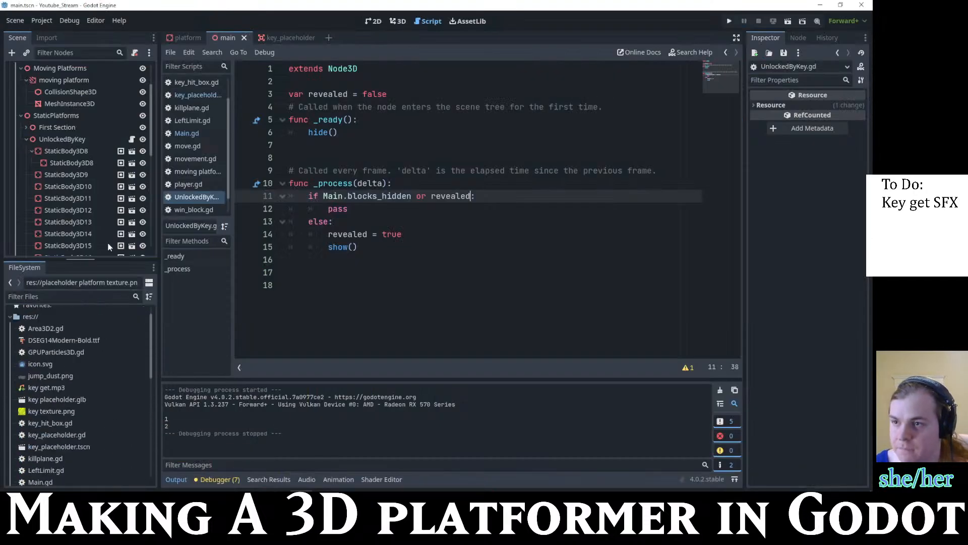
- Open the key_placeholder scene and add an AudioStreamPlayer as a child of its root node
click(277, 38)
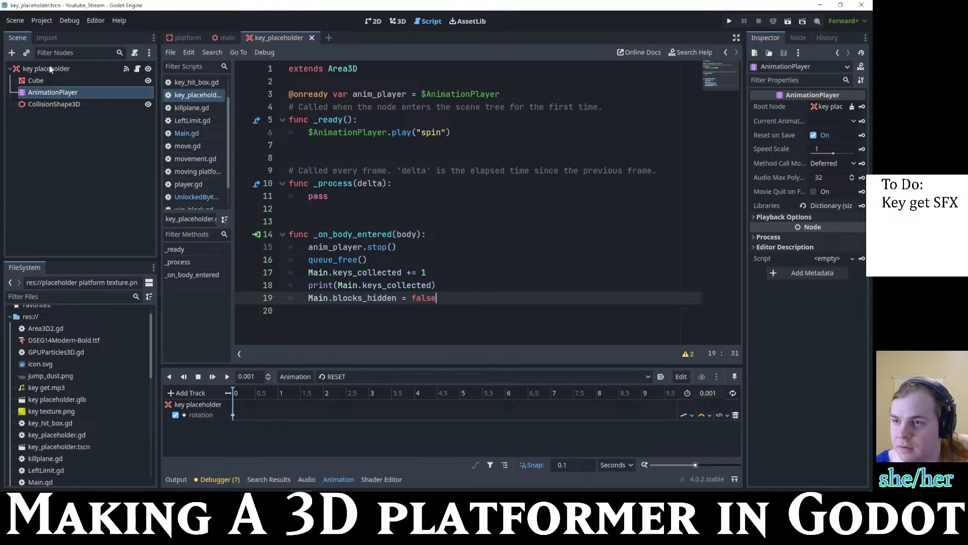
right_click(50, 69)
click(72, 90)
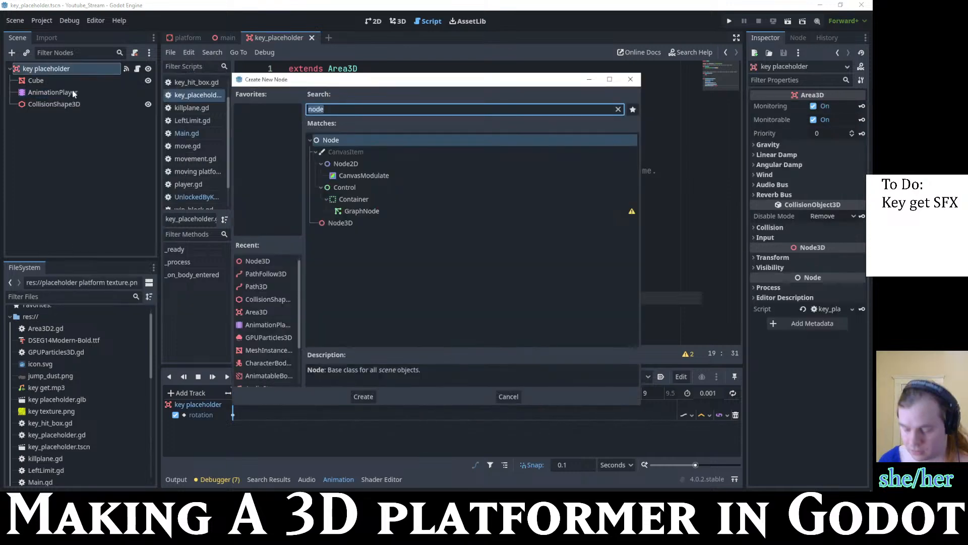
text(aud)
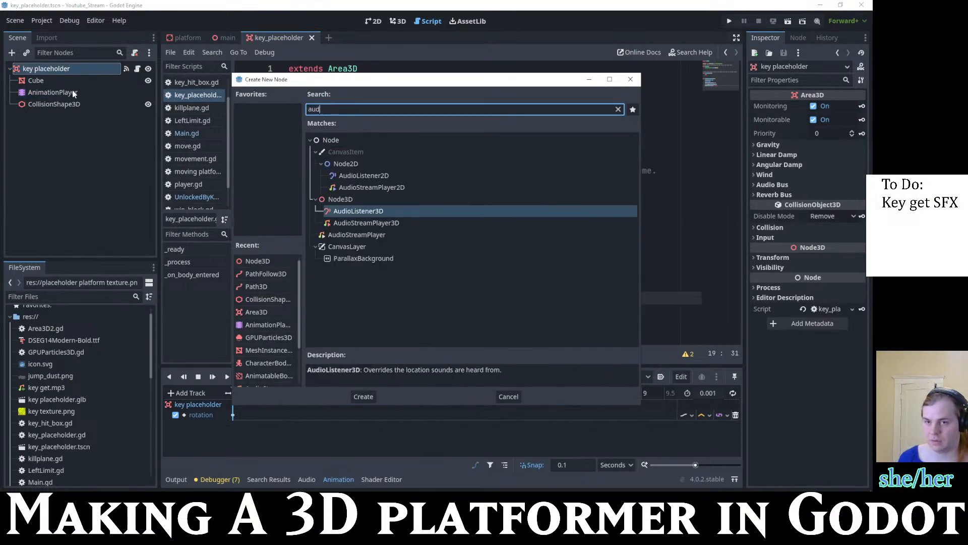
key(Down)
key(Down)
key(Return)
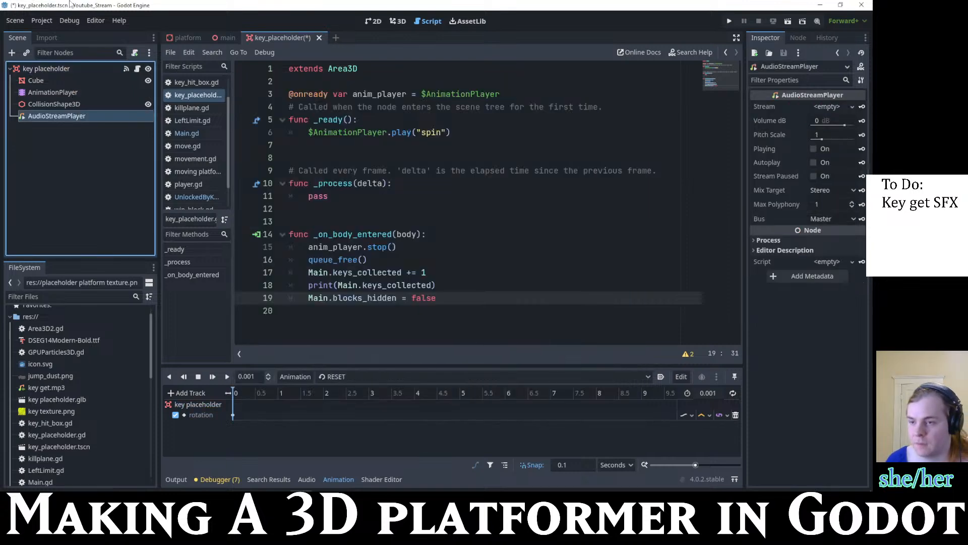
- Look through the Godot project's files for the imported key get sound
scroll(86, 404, down, 8)
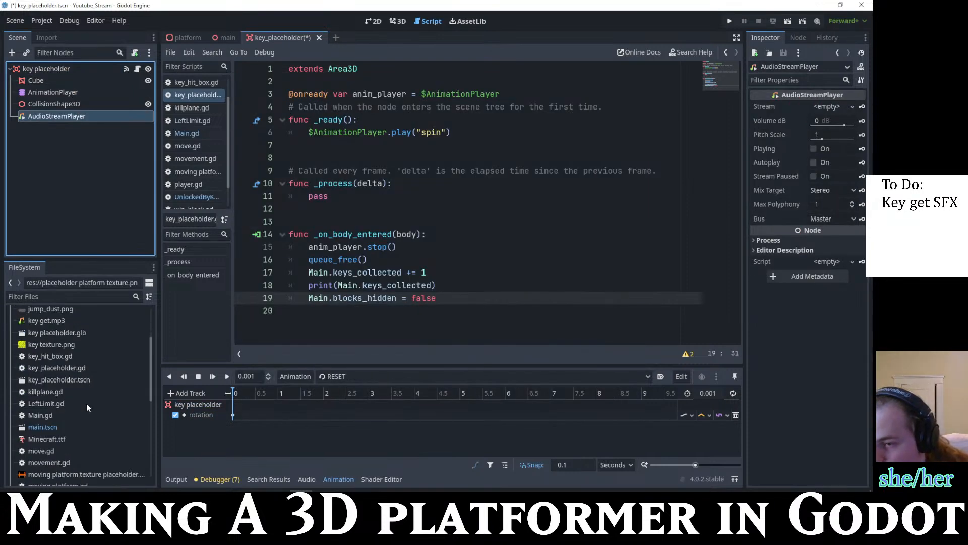
scroll(87, 404, down, 4)
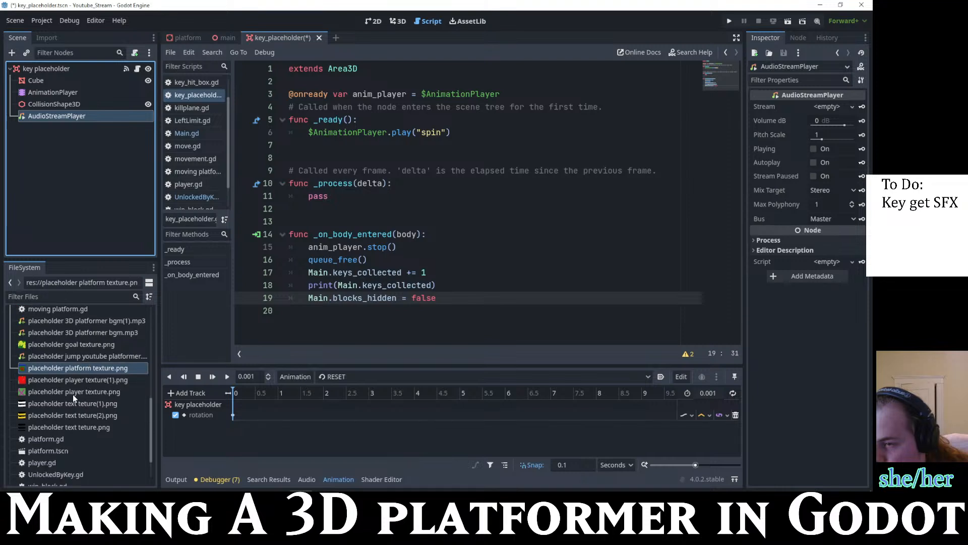
scroll(71, 373, down, 3)
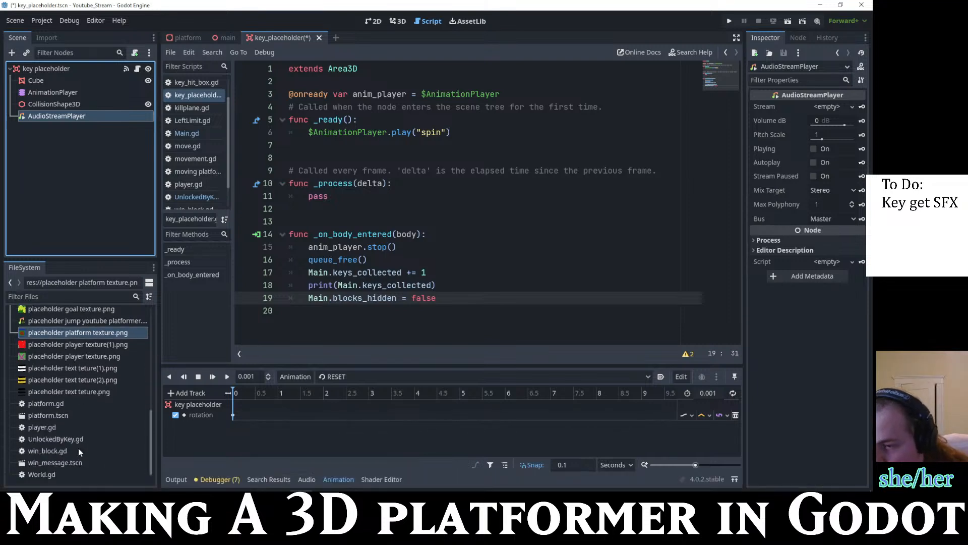
scroll(80, 444, up, 9)
scroll(82, 427, up, 7)
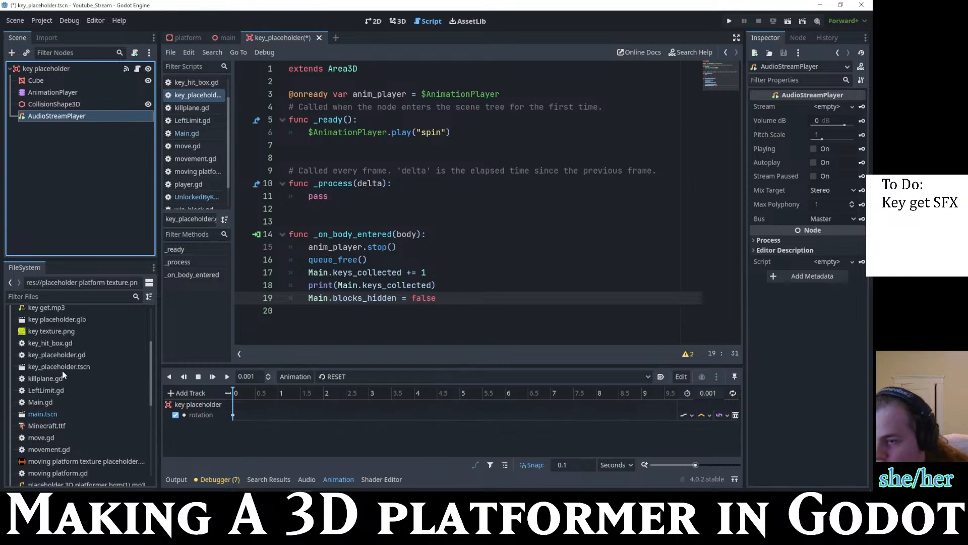
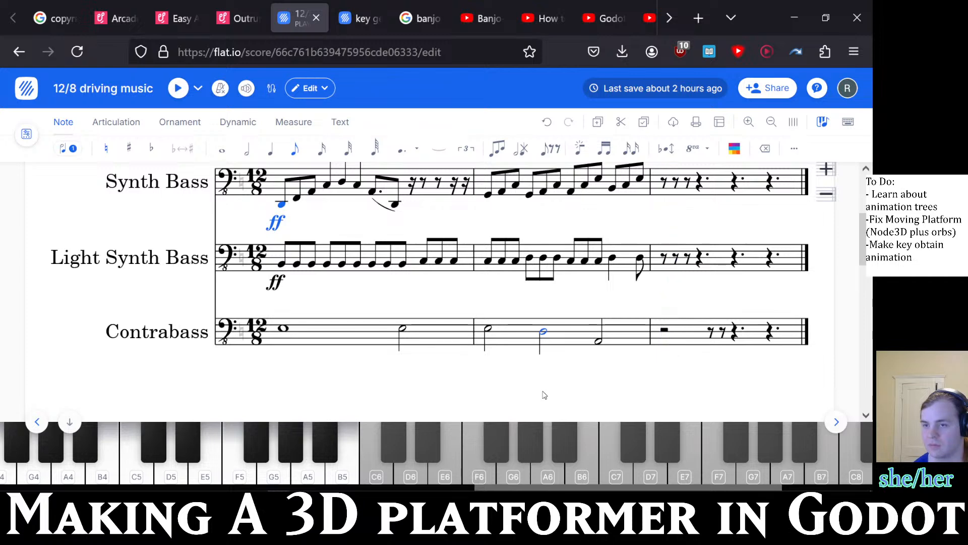
- Switch to the Uppbeat Outrun page in the browser and open its cookie preferences
scroll(539, 396, up, 5)
key(ctrl+shift+Tab)
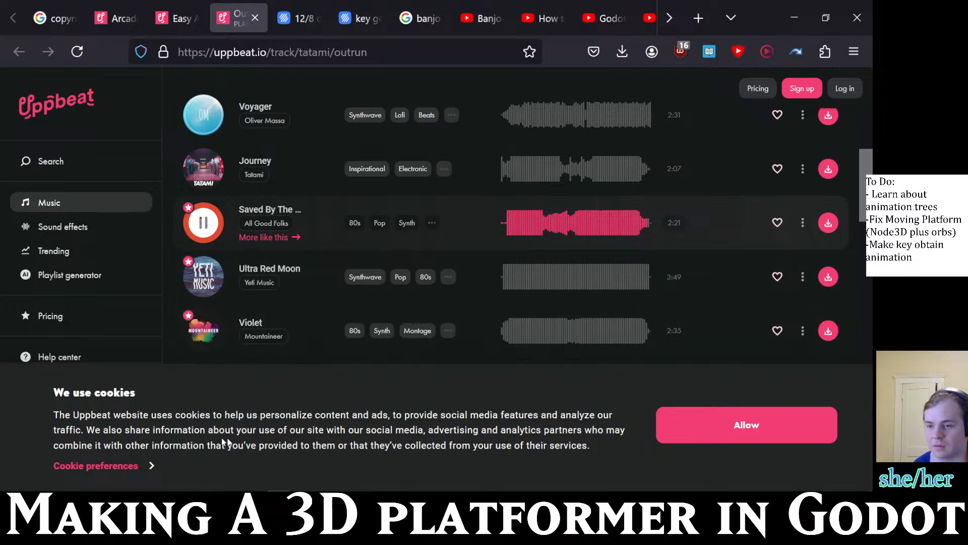
click(143, 465)
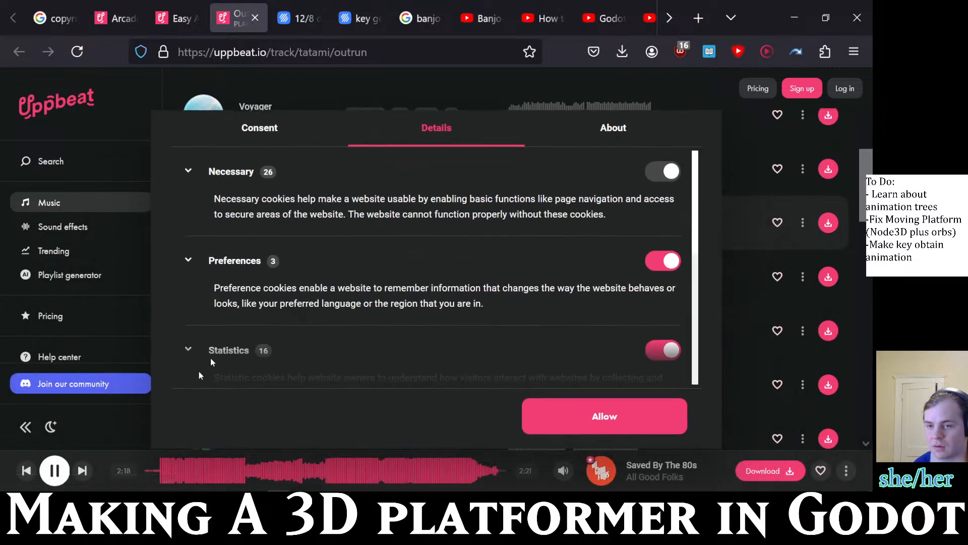
click(591, 131)
click(256, 141)
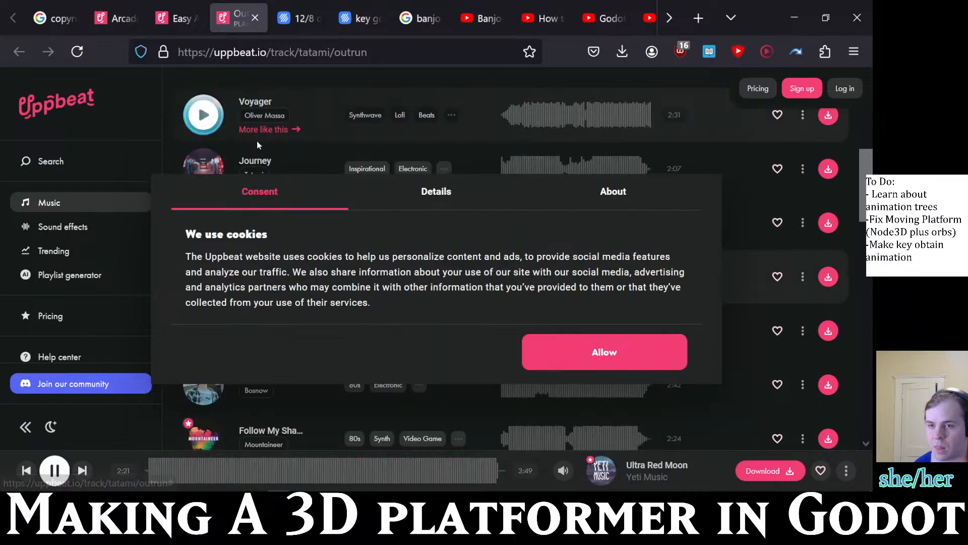
- Turn off the Marketing, Statistics and Preferences cookies in the cookie details
click(461, 194)
scroll(489, 323, down, 5)
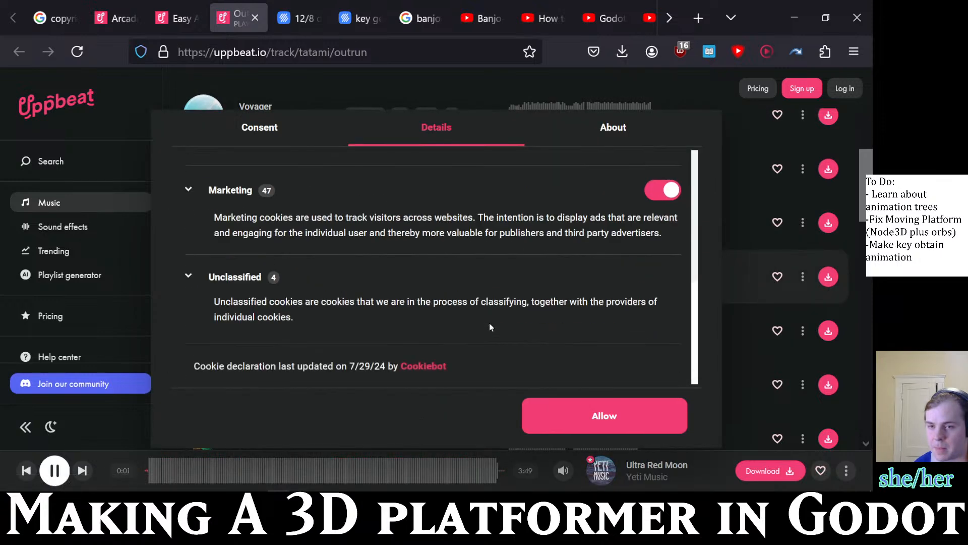
scroll(489, 326, up, 3)
click(664, 342)
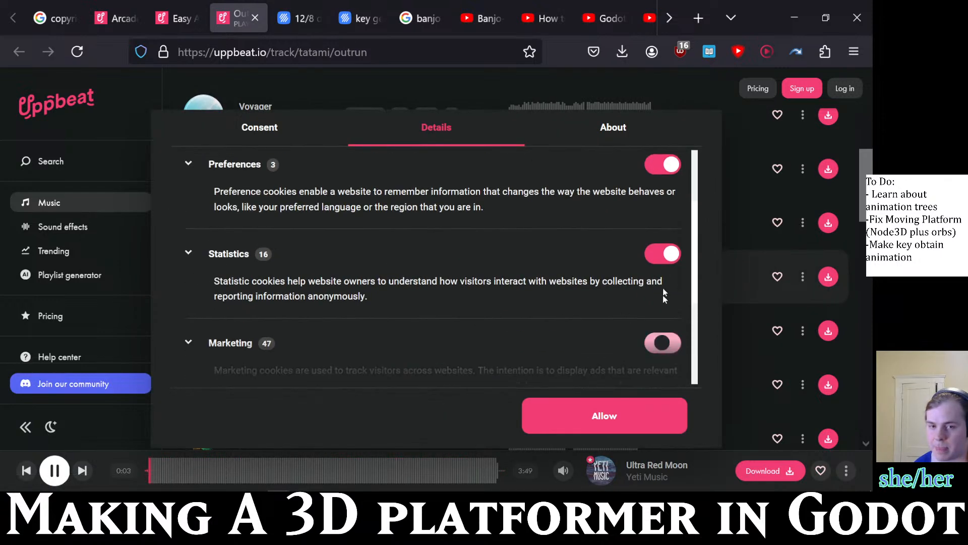
click(662, 253)
click(663, 165)
scroll(625, 291, up, 2)
scroll(624, 291, up, 1)
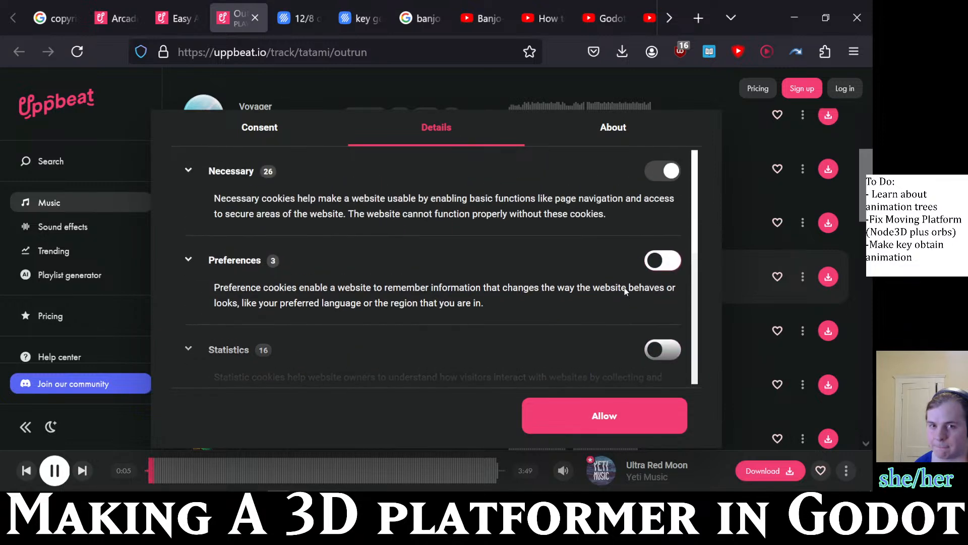
- Expand the Unclassified cookies to examine their providers, and open the page of the currently playing track
scroll(617, 292, down, 5)
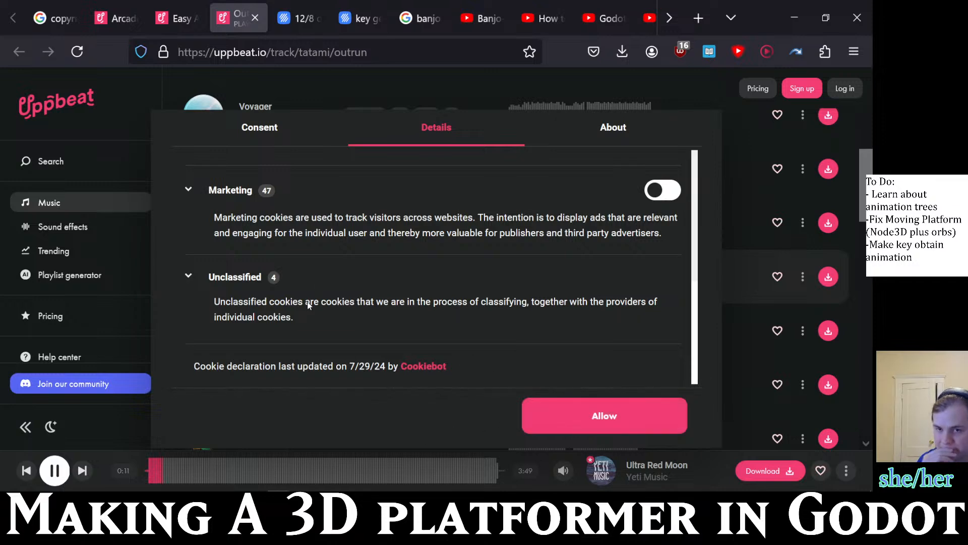
click(217, 286)
scroll(316, 313, down, 3)
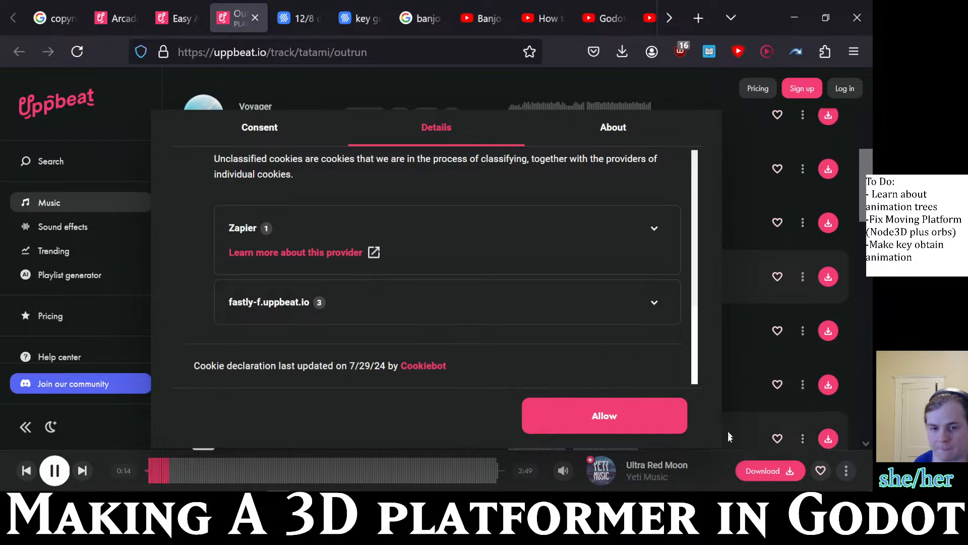
click(725, 472)
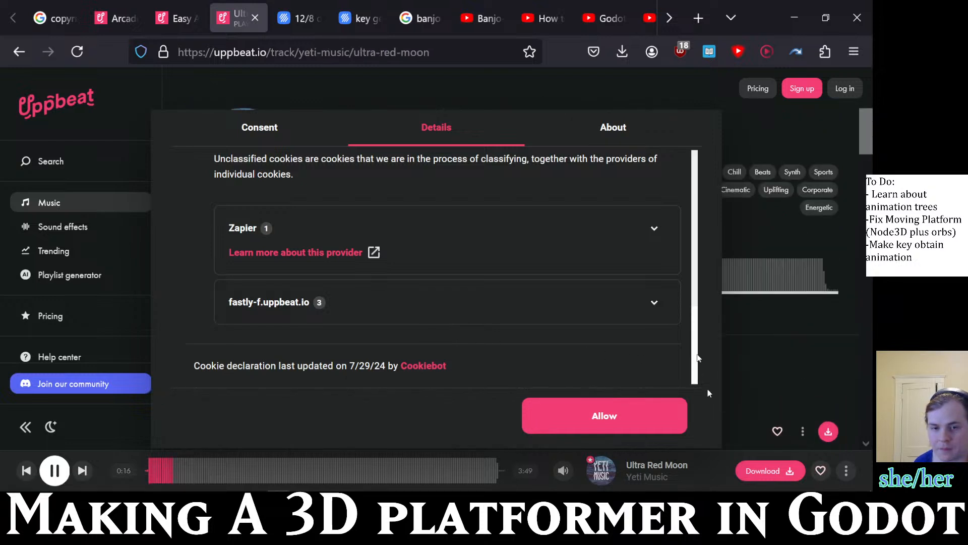
- Recheck the cookie choices in the details and allow the customized selection
click(237, 127)
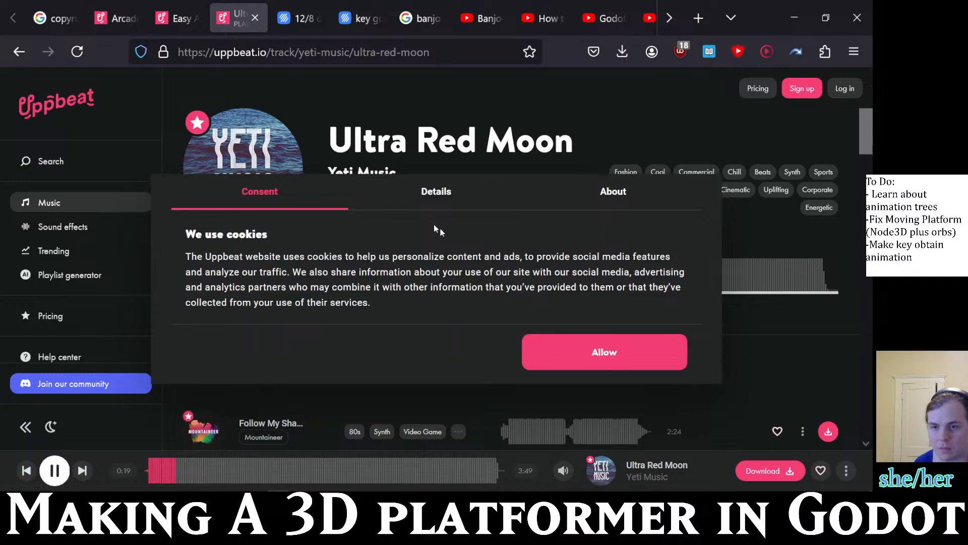
click(462, 189)
scroll(535, 320, up, 10)
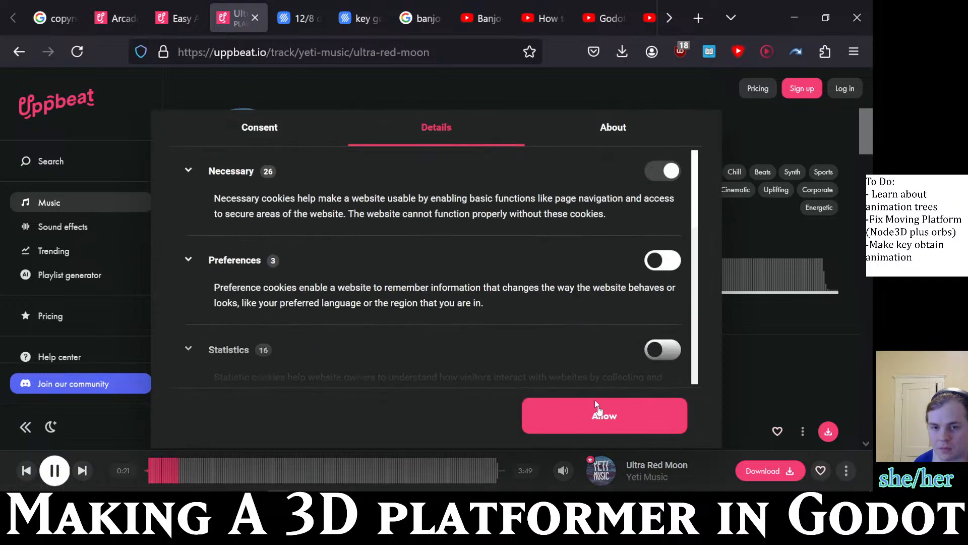
click(608, 428)
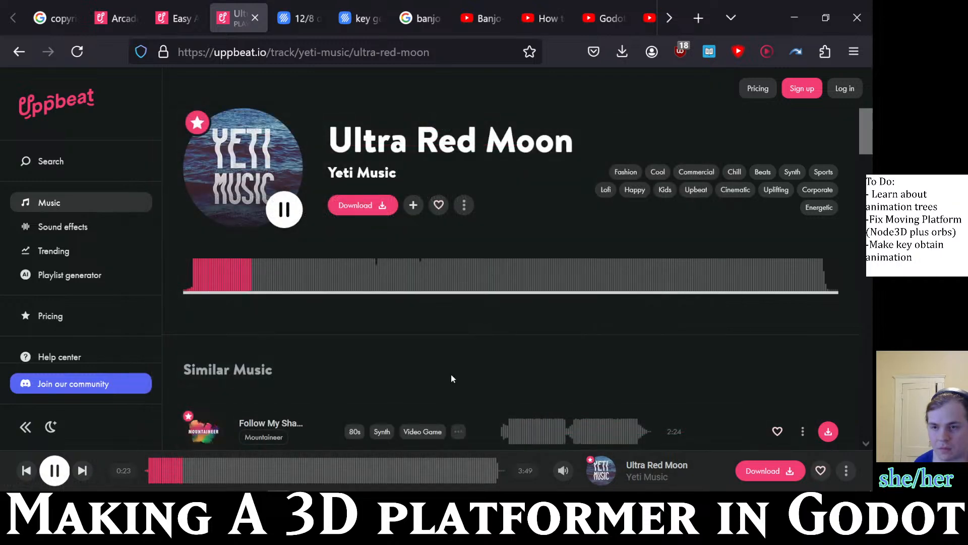
- Return to the Outrun track page, look over its similar music, and briefly play Outrun
scroll(451, 376, down, 3)
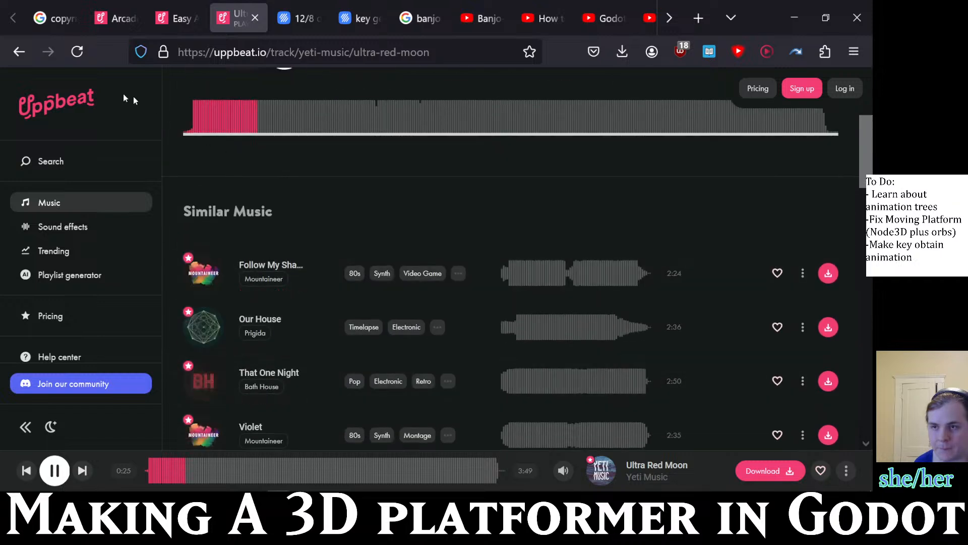
scroll(135, 101, up, 3)
click(8, 51)
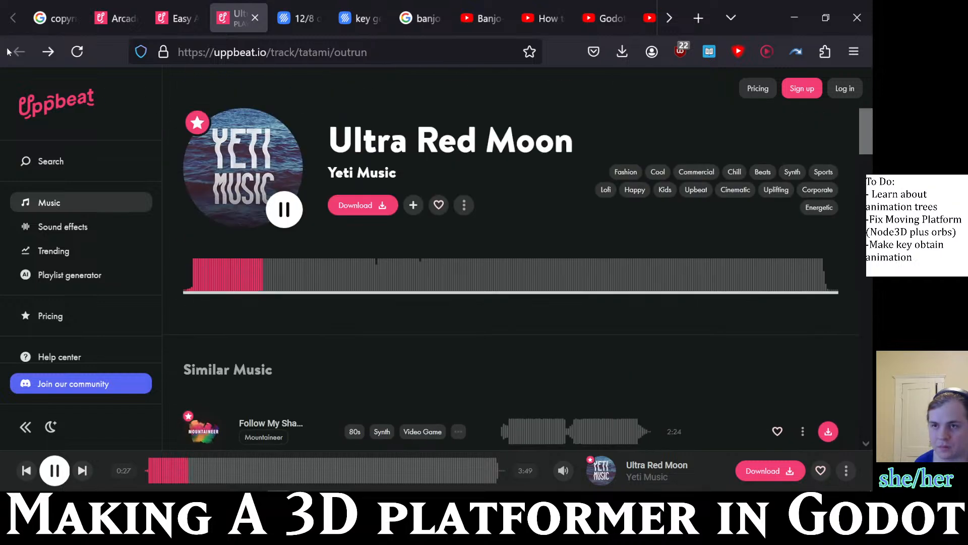
scroll(317, 280, down, 3)
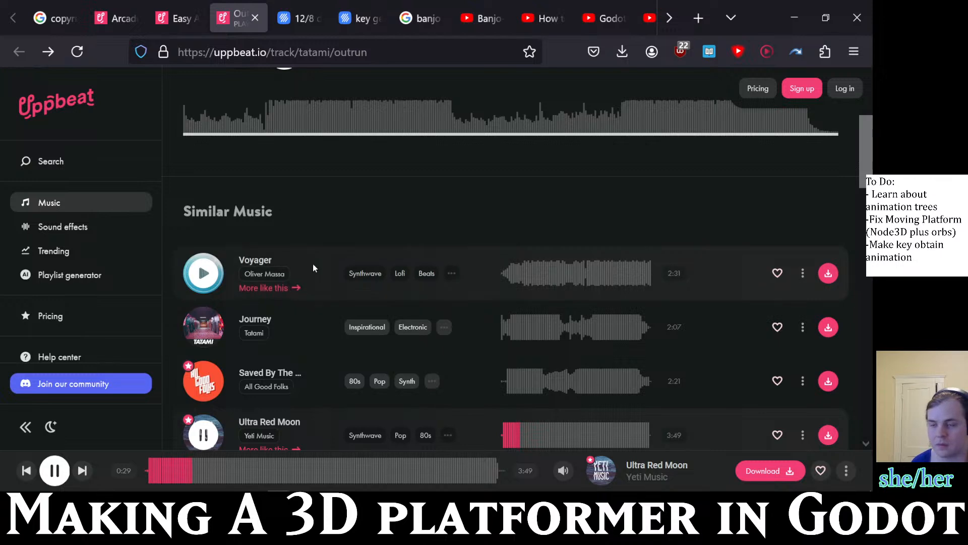
scroll(312, 264, down, 4)
scroll(248, 231, up, 7)
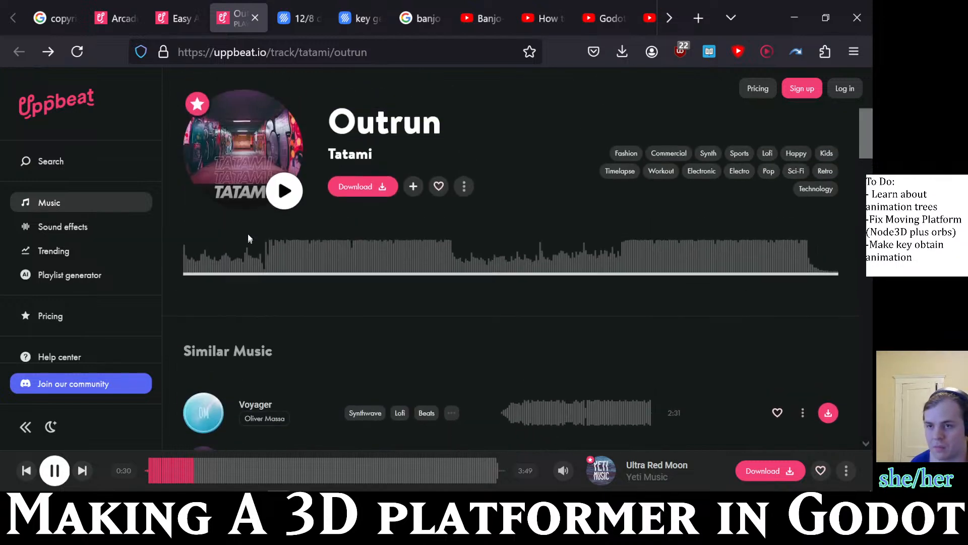
click(283, 212)
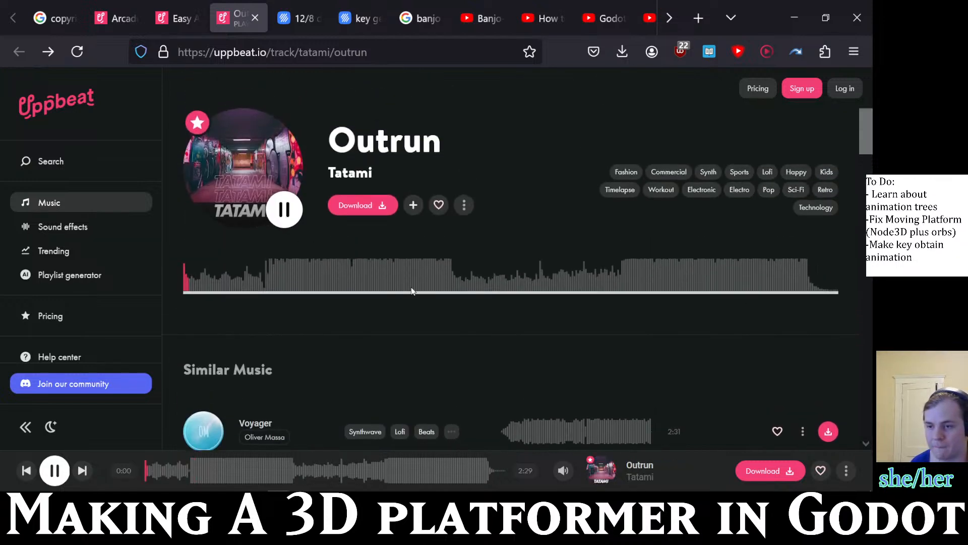
click(284, 209)
- Switch to the 12/8 driving music score in Flat and clear all notes from the Synth Bass staff
click(359, 15)
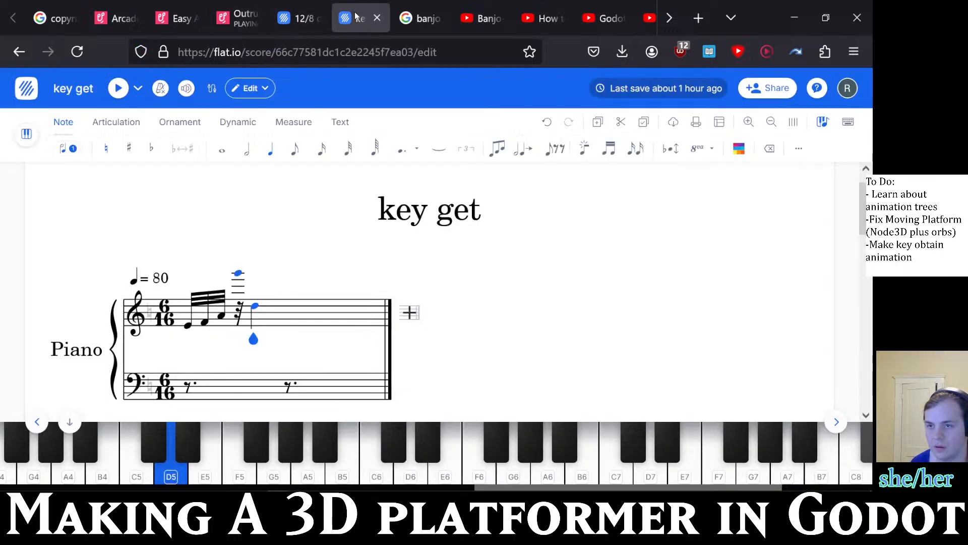
click(299, 18)
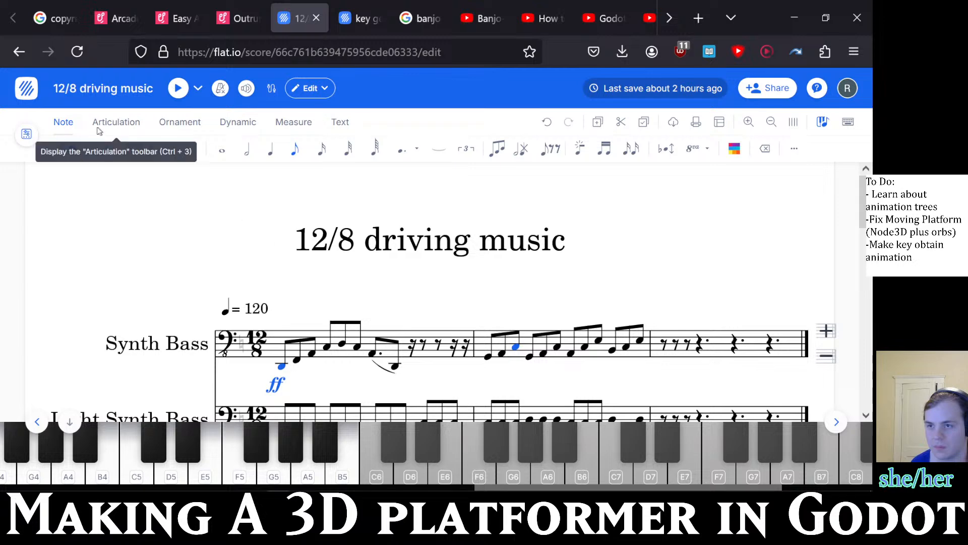
scroll(315, 291, down, 4)
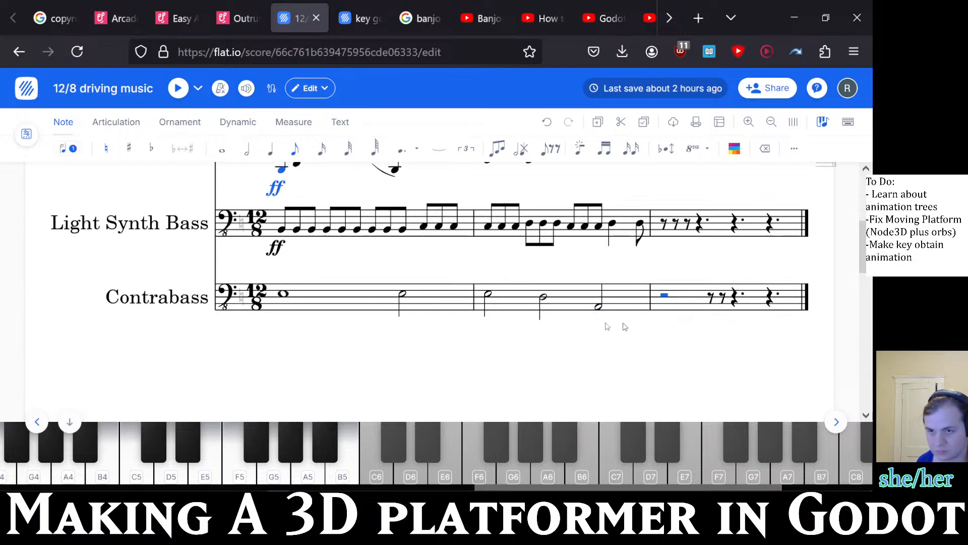
scroll(392, 294, up, 2)
key(ctrl+a)
key(Delete)
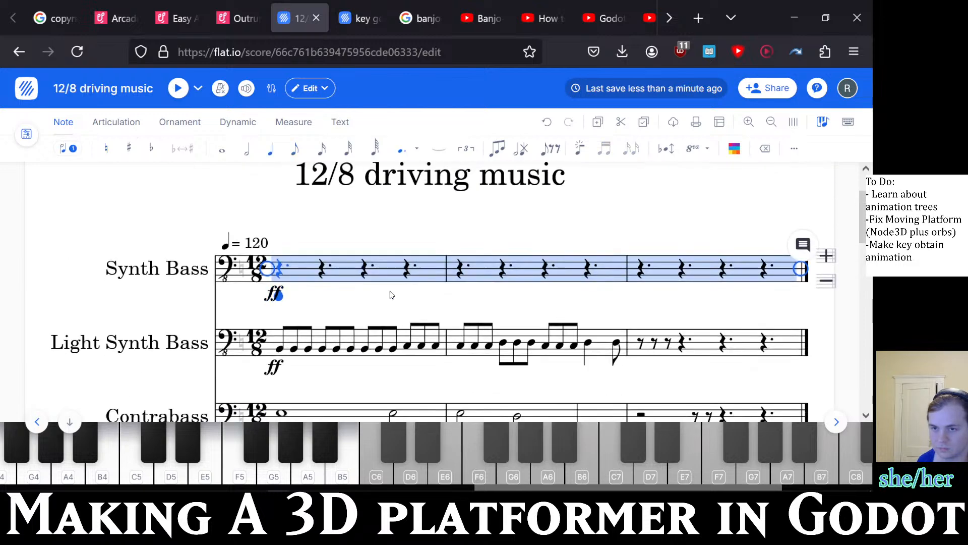
- Clear all notes from the Light Synth Bass and Contrabass staves
click(306, 346)
key(ctrl+a)
key(Delete)
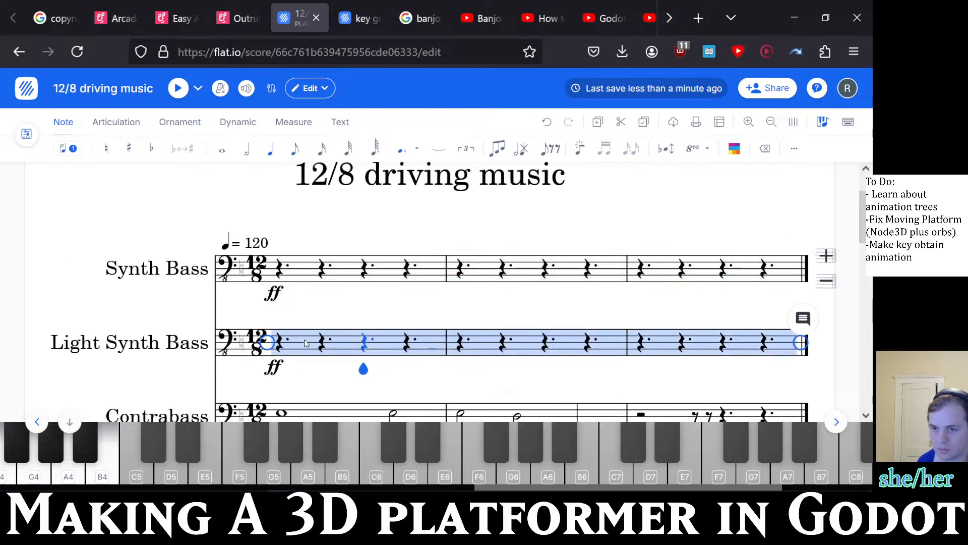
scroll(308, 348, down, 1)
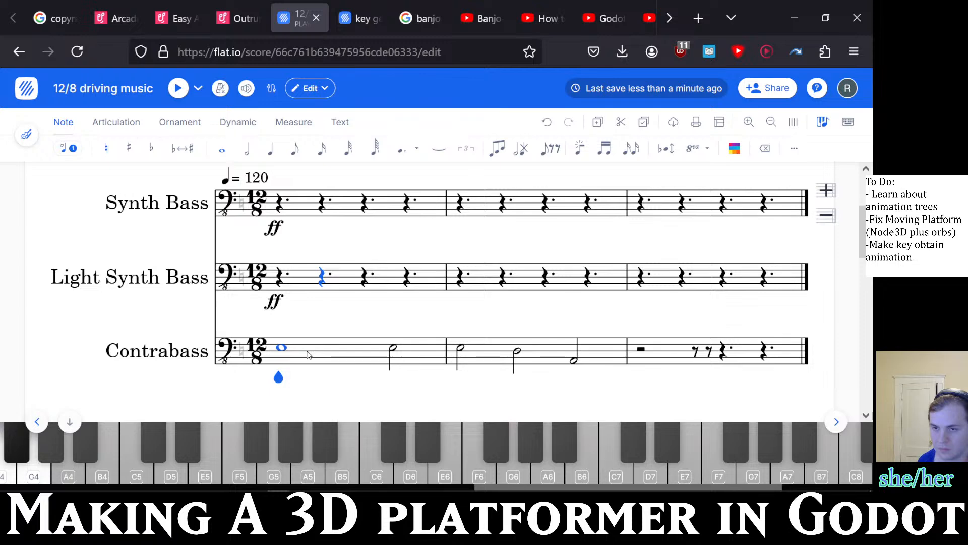
key(ctrl+a)
key(Delete)
scroll(302, 327, up, 1)
click(280, 277)
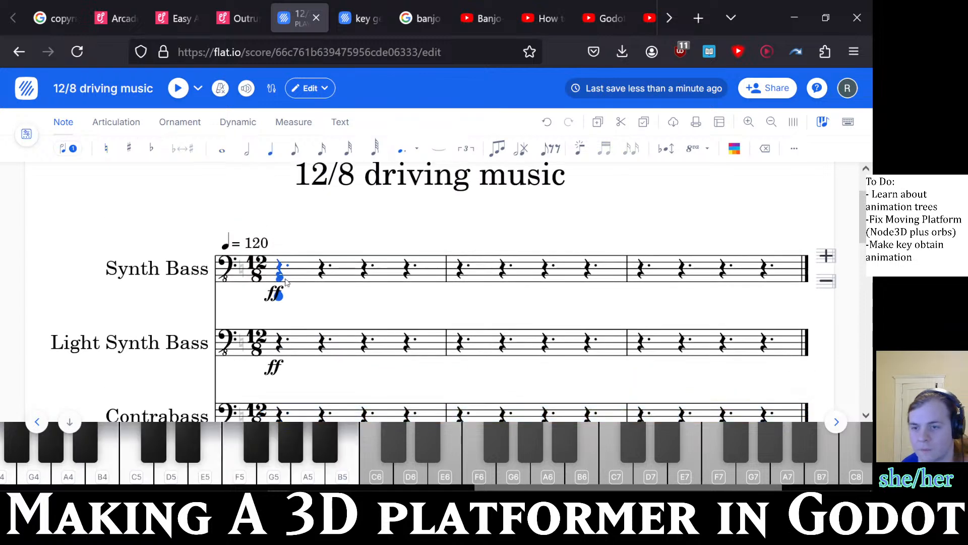
click(285, 281)
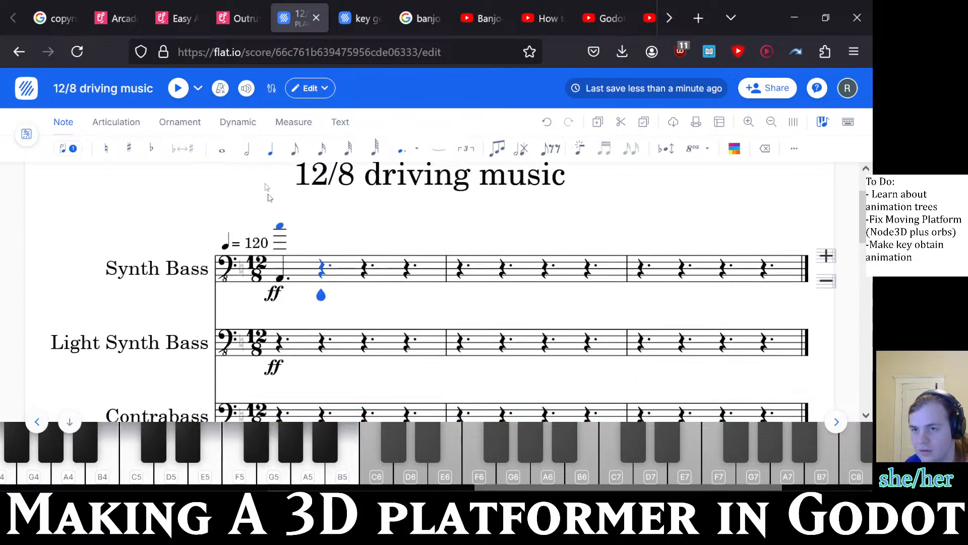
click(294, 148)
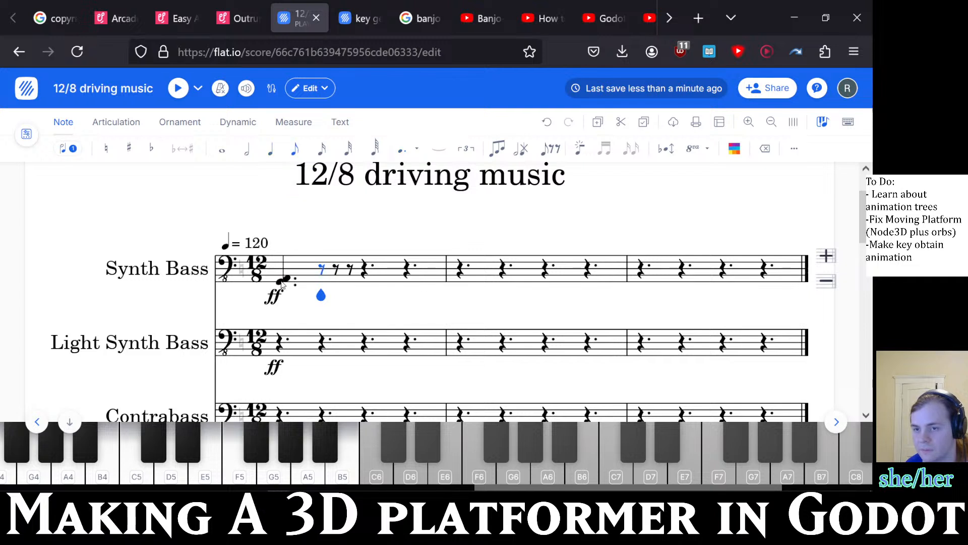
key(ctrl+z)
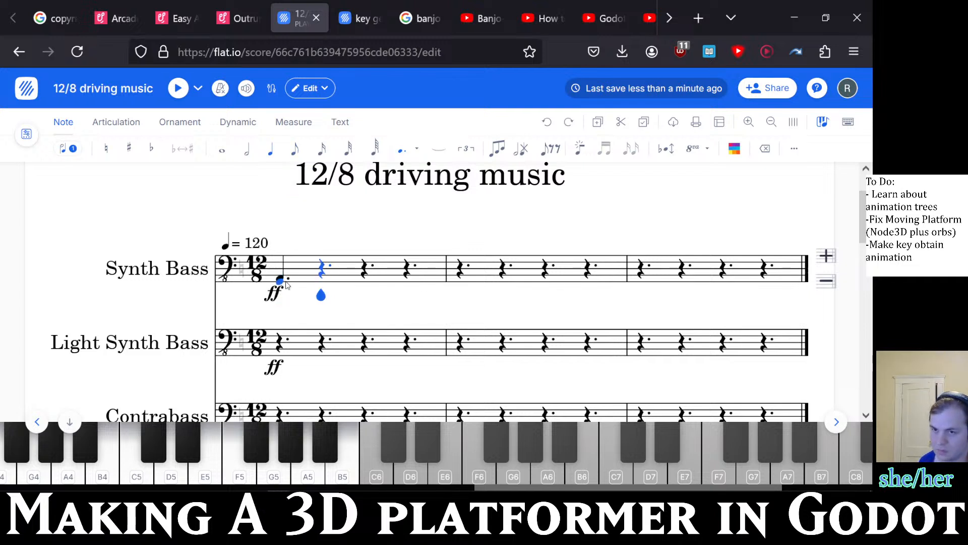
key(ctrl+z)
click(284, 281)
key(ctrl+z)
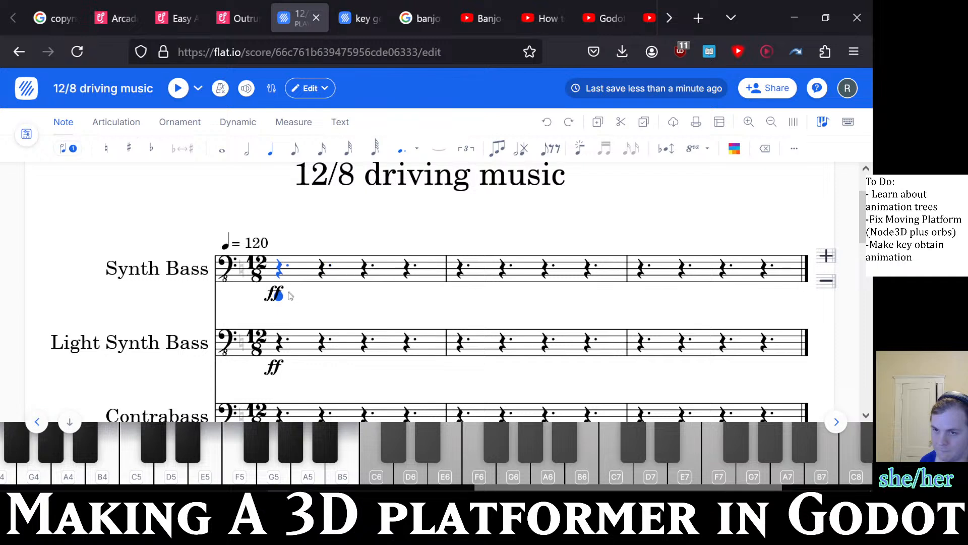
click(285, 281)
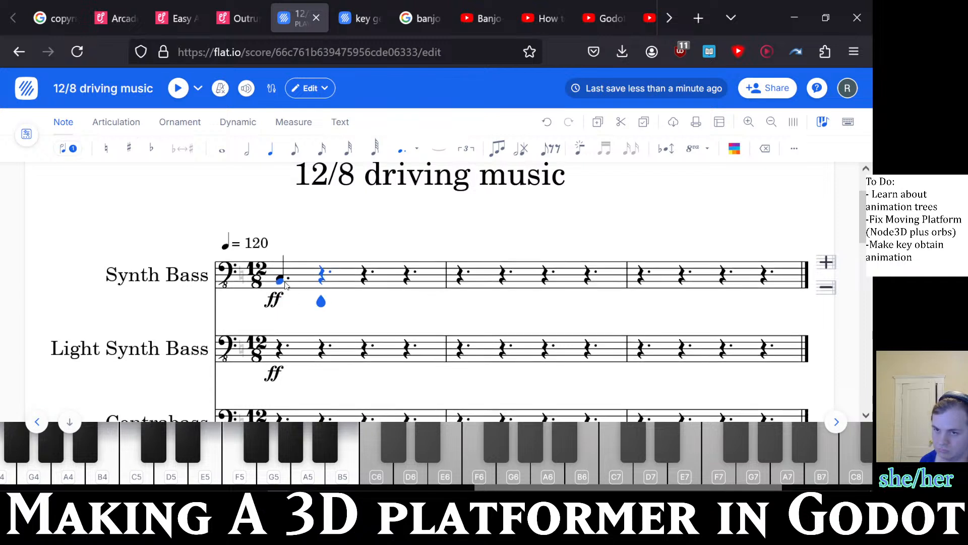
- Enter the eighth notes low E, G and A on the first beat of the Synth Bass staff
click(284, 292)
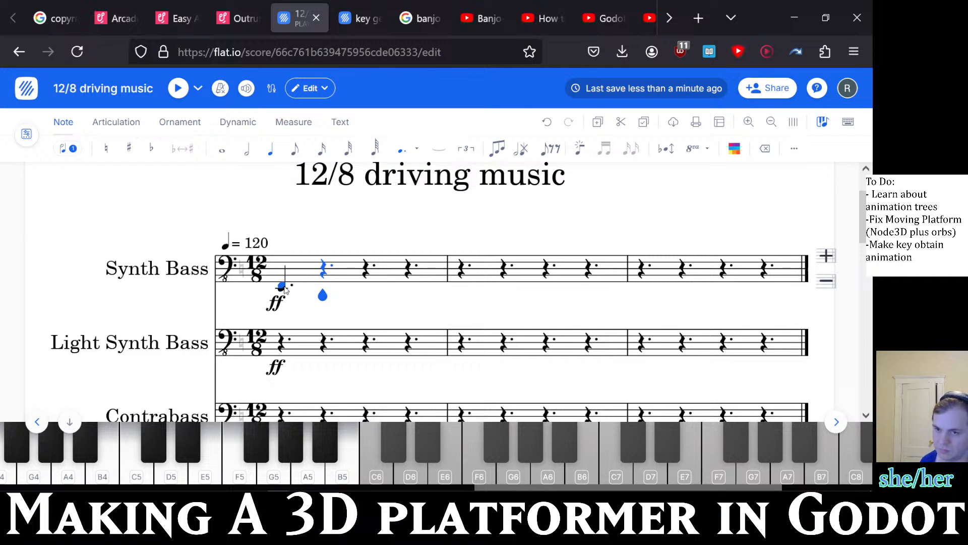
key(Left)
key(4)
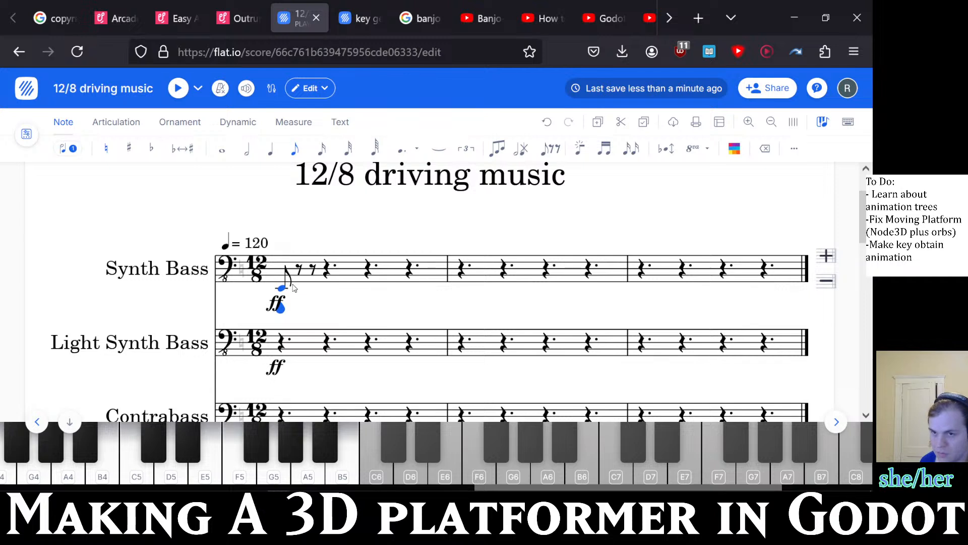
key(Right)
click(299, 284)
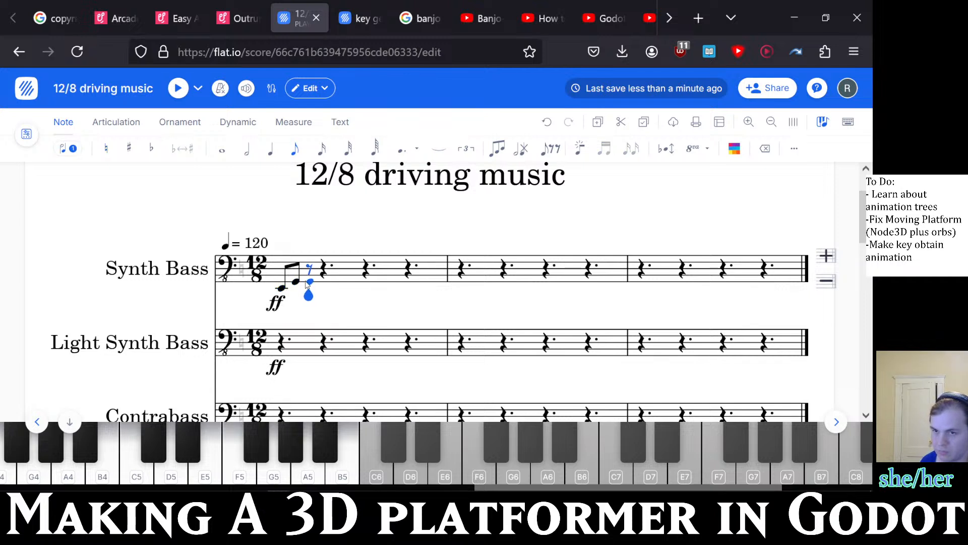
click(309, 282)
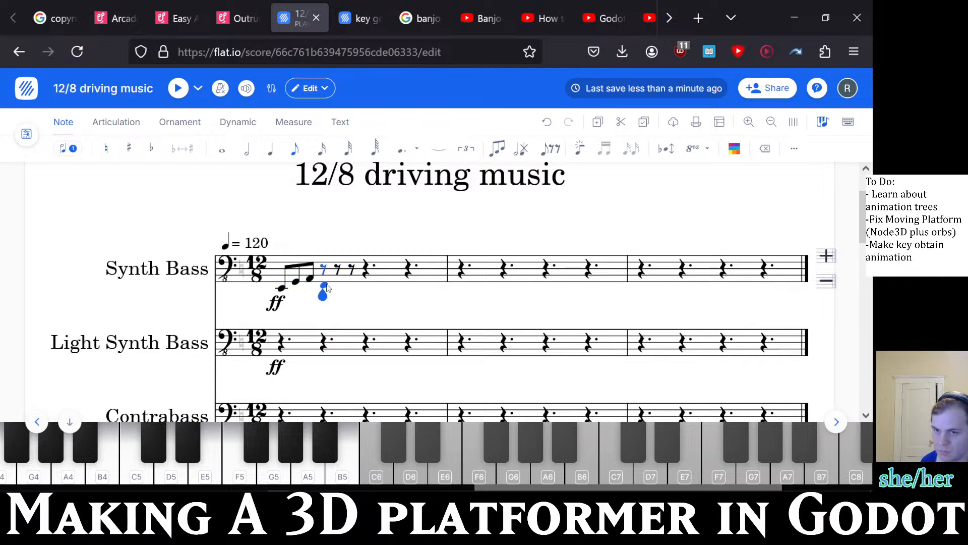
- Repeat the eighth notes E, G and A on the second beat of the Synth Bass and play back the riff
click(327, 290)
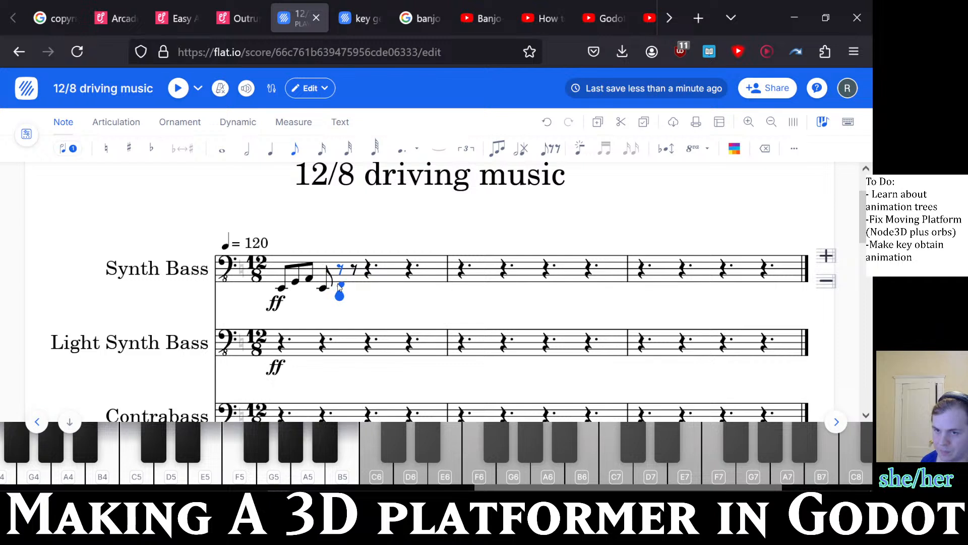
click(338, 285)
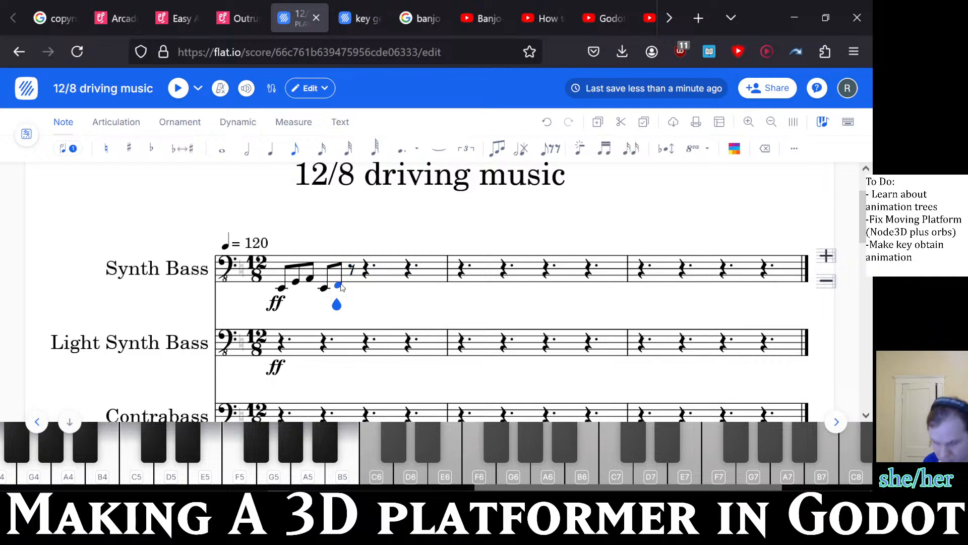
click(353, 277)
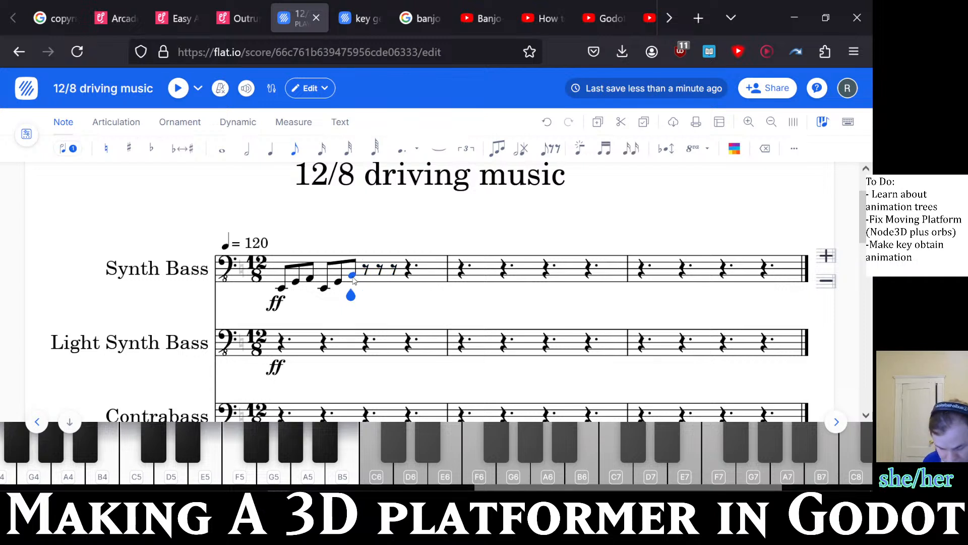
click(354, 281)
key(space)
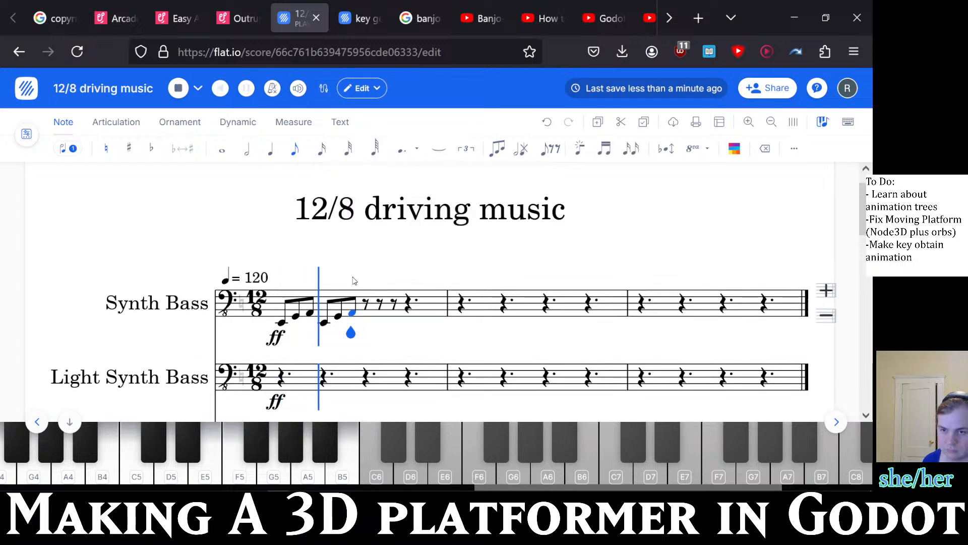
key(space)
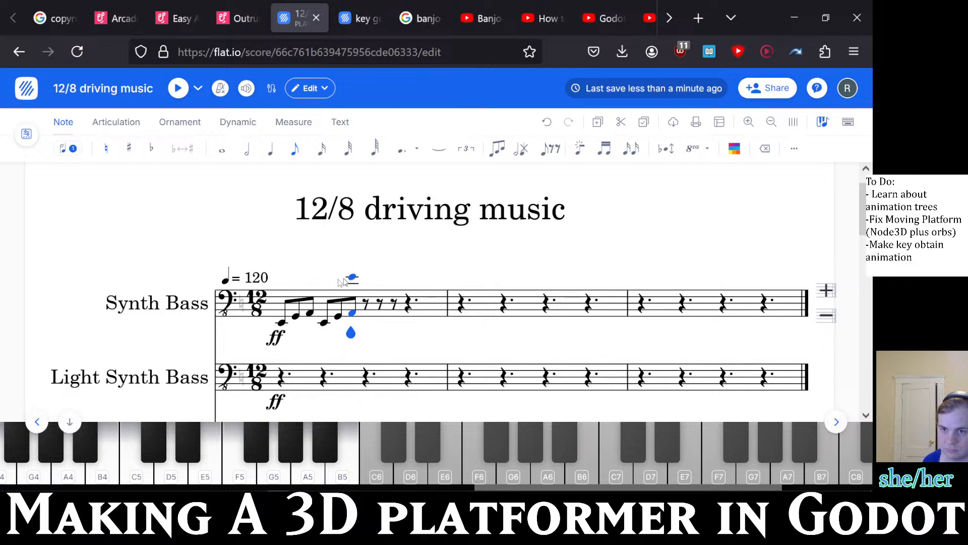
- Turn the first group's G into a sixteenth note, place a sixteenth A directly after it, and play back the riff
click(283, 323)
click(296, 319)
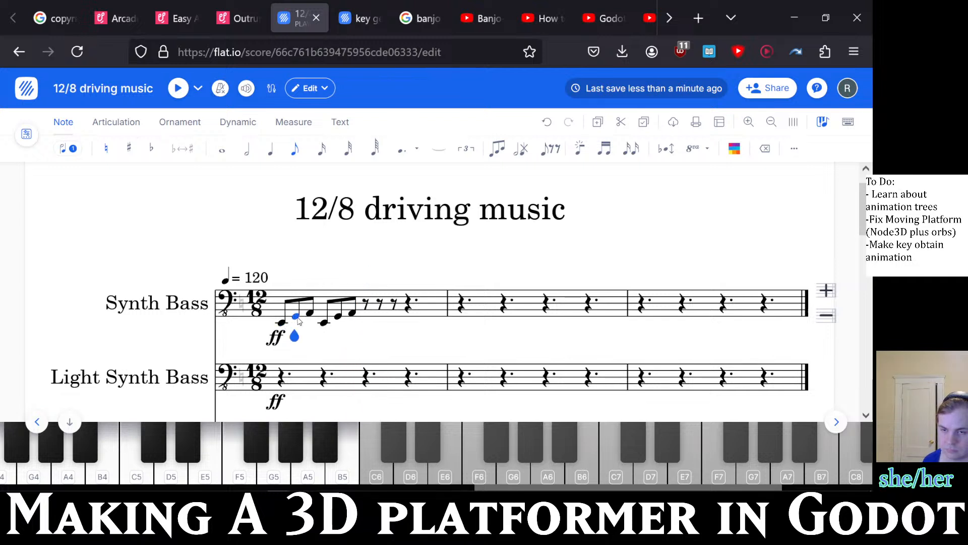
key(3)
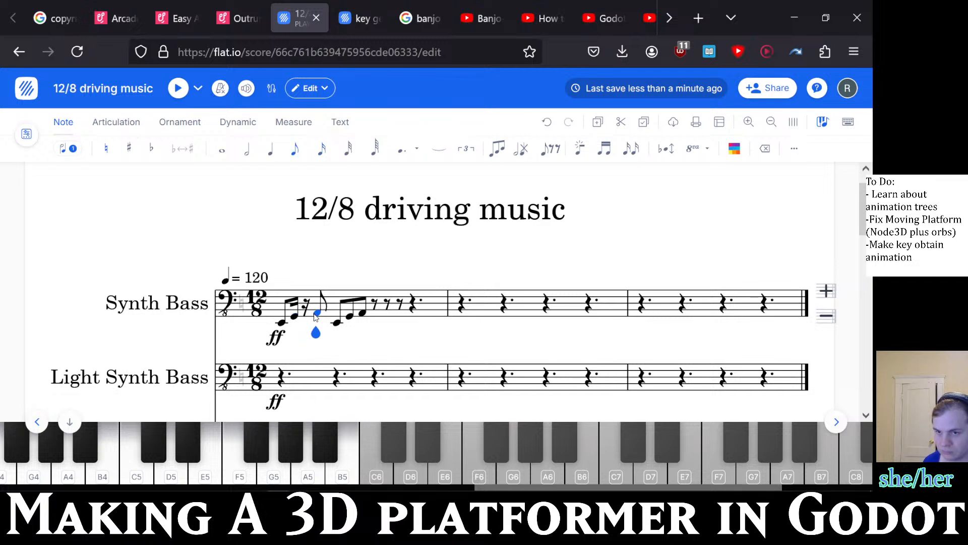
key(3)
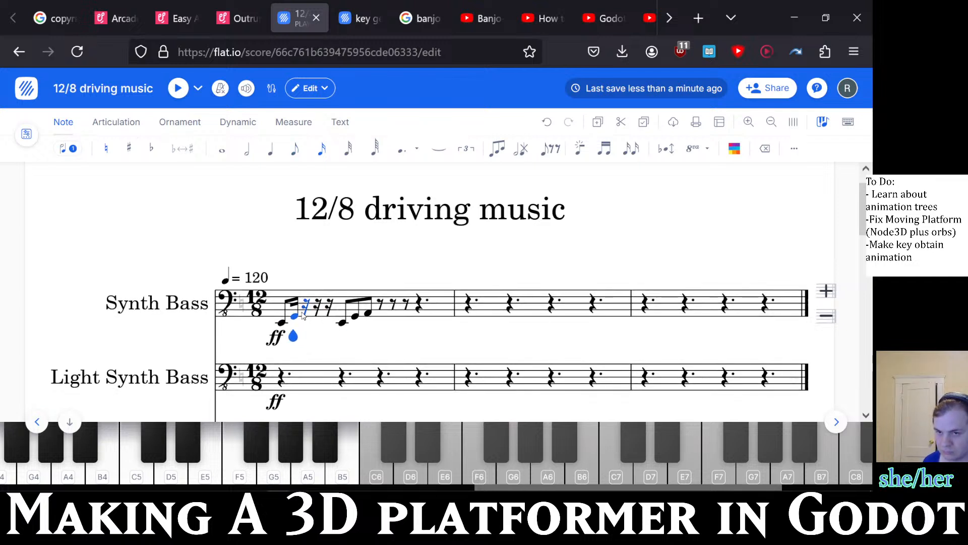
click(303, 315)
key(space)
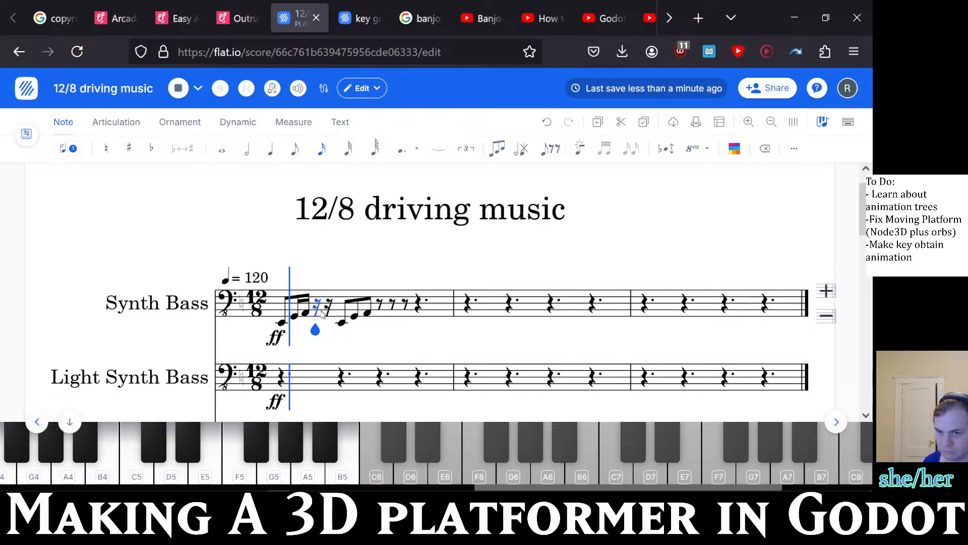
key(space)
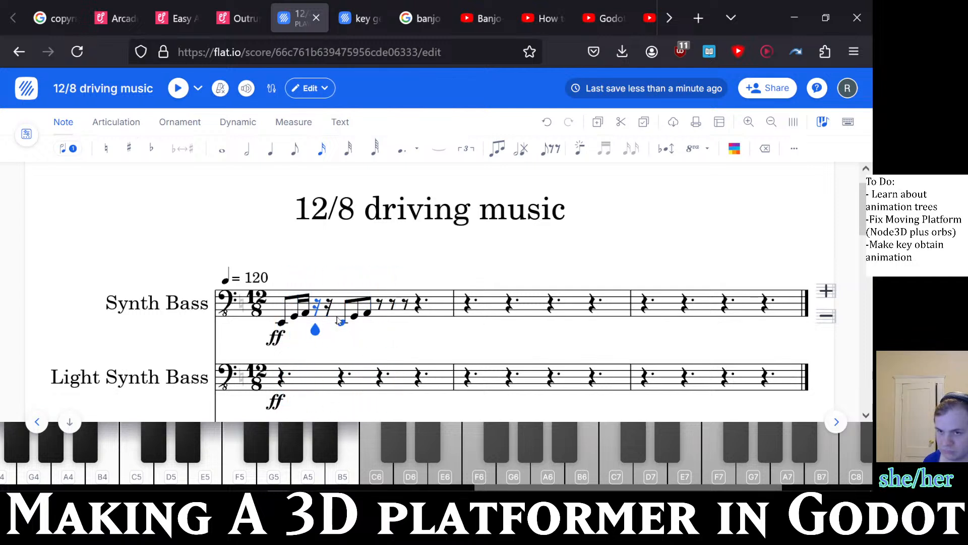
- Give the second group the same rhythm, with G and A as consecutive sixteenth notes, and play it back
click(356, 317)
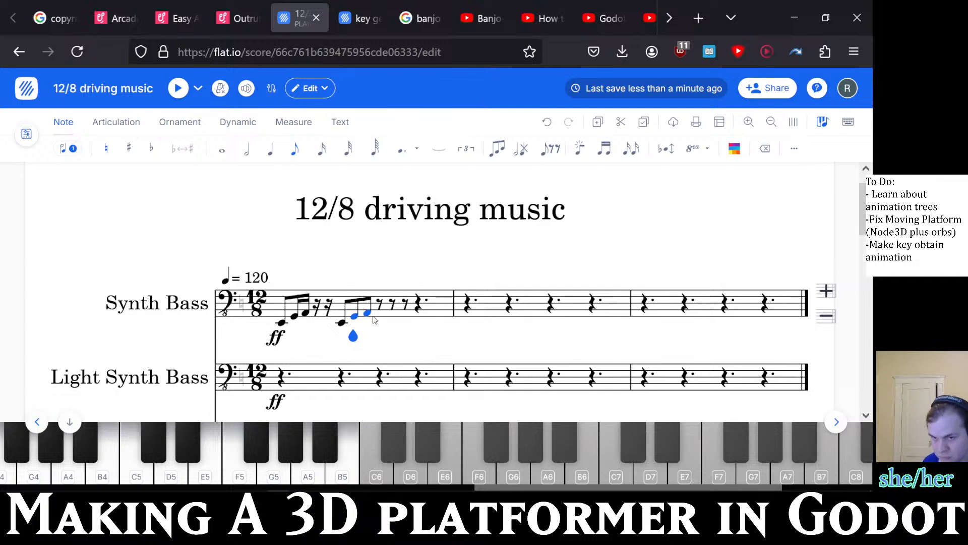
click(368, 313)
click(356, 317)
key(3)
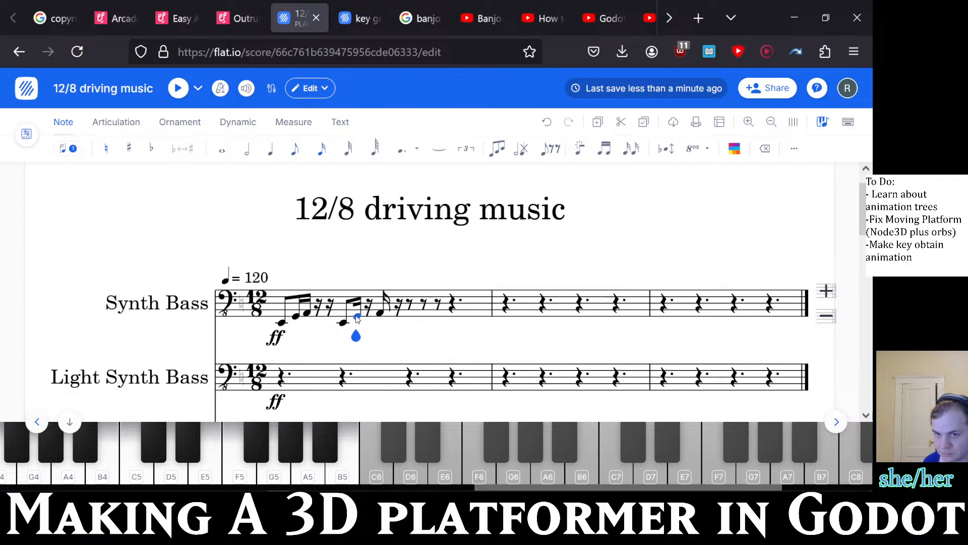
click(369, 313)
key(3)
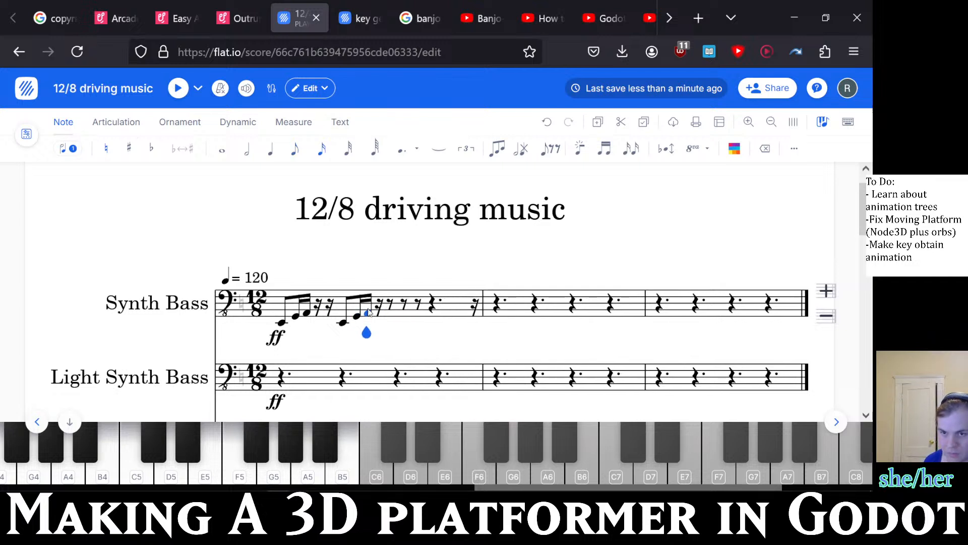
key(space)
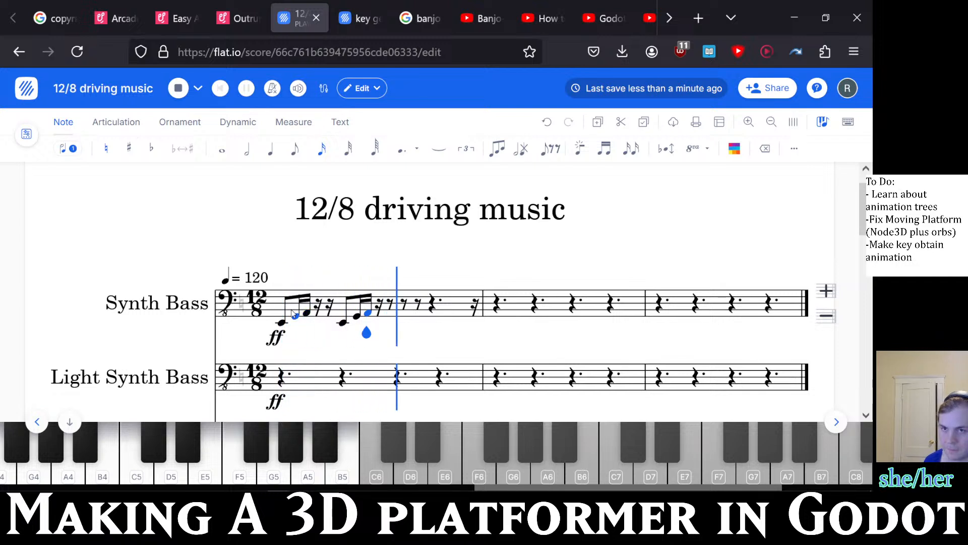
- Play back the Synth Bass riff and try two eighth notes, starting on D, after the second group
key(space)
key(space)
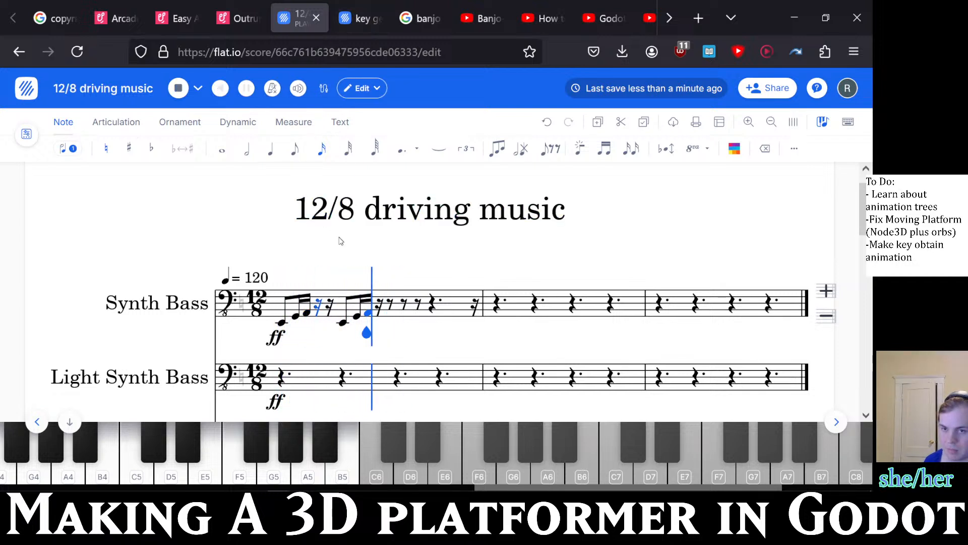
key(space)
click(391, 303)
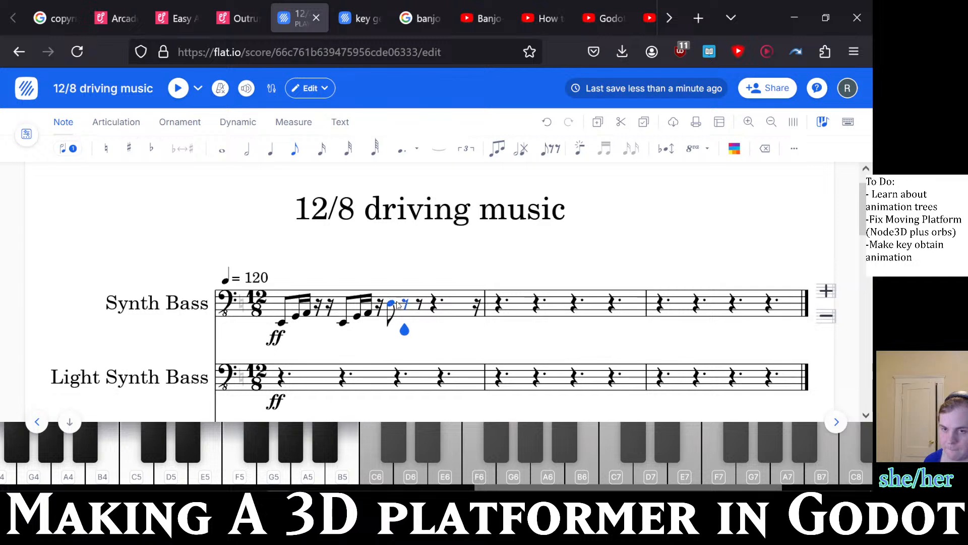
key(Right)
click(406, 308)
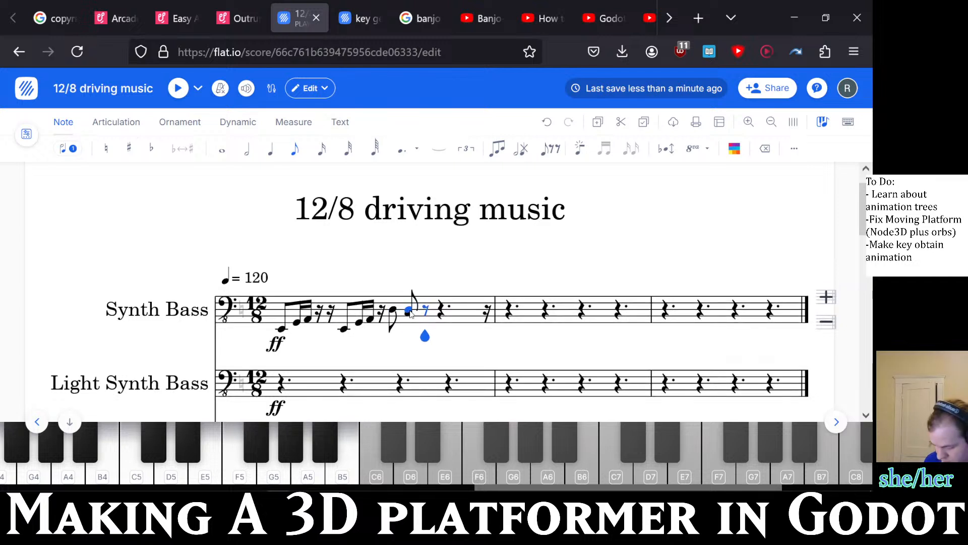
key(ctrl+z)
key(ctrl+z)
- Try a single sixteenth note on C and on B just after the second group of the riff
click(397, 306)
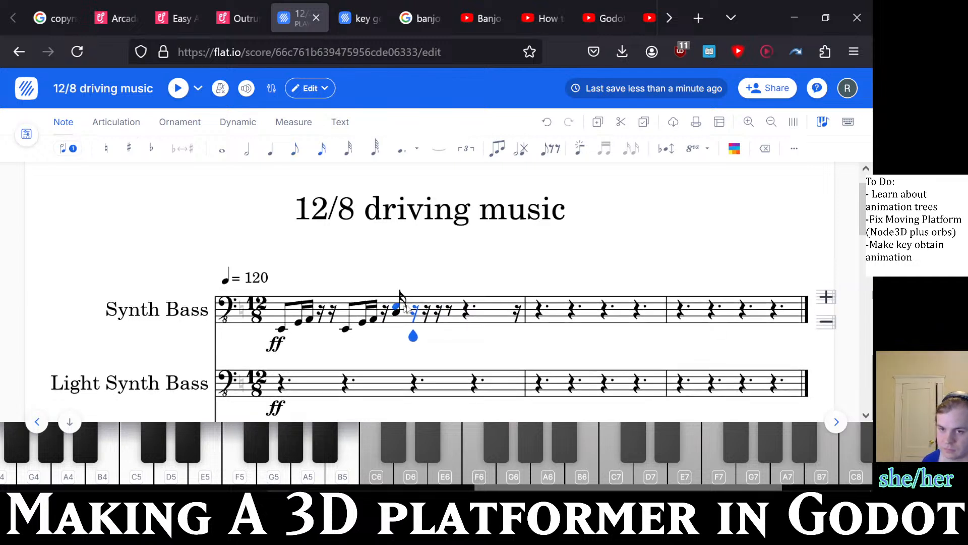
key(ctrl+z)
click(386, 306)
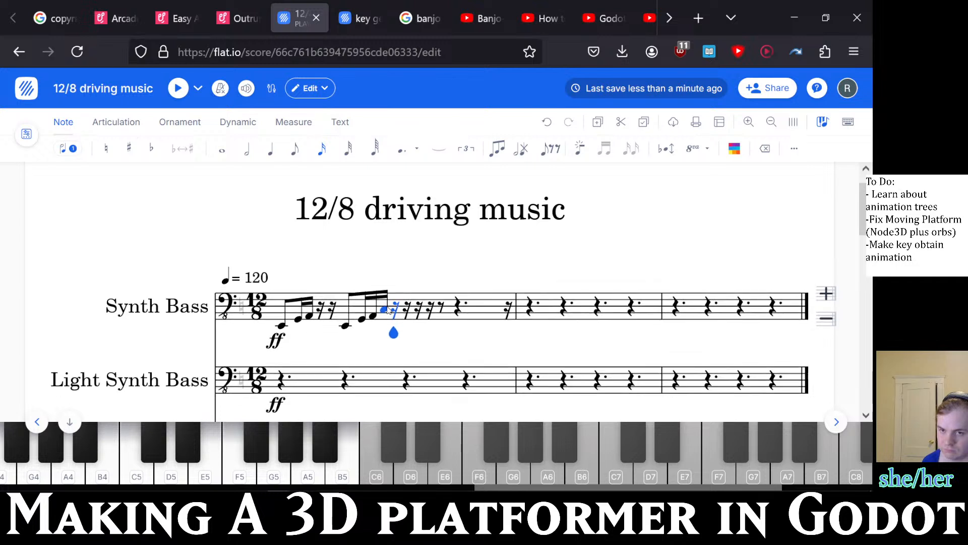
key(ctrl+z)
click(384, 309)
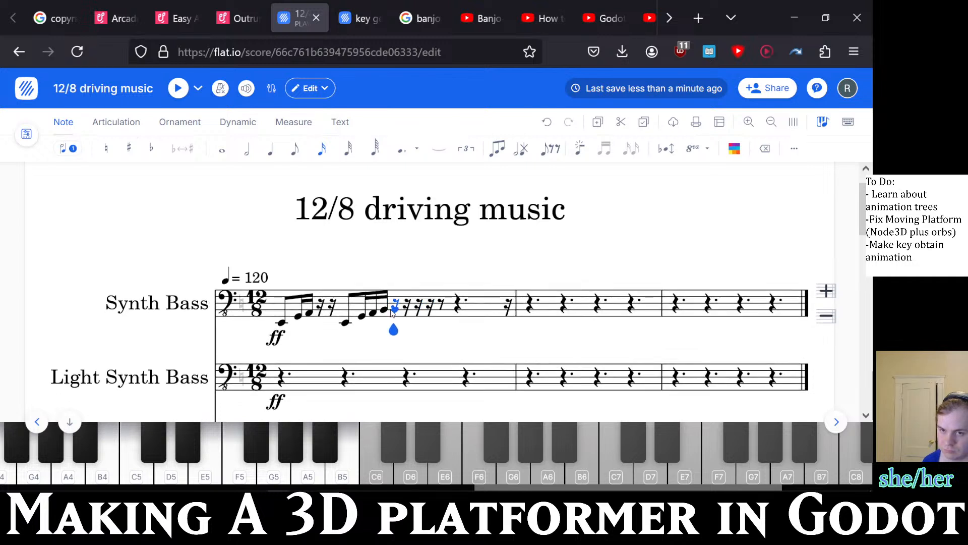
key(ctrl+z)
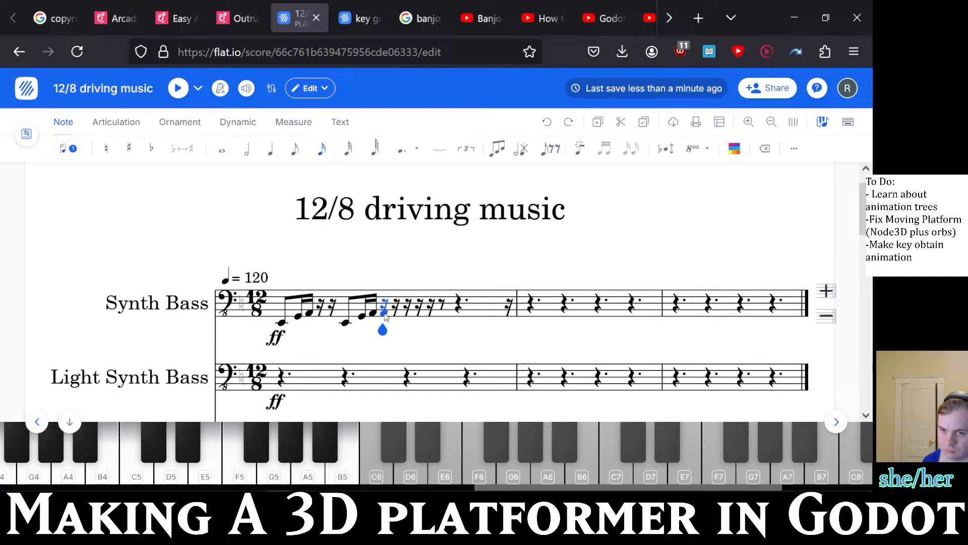
- Try three sixteenth-note As directly after the second group and play back the riff
click(385, 314)
click(395, 313)
click(402, 314)
key(space)
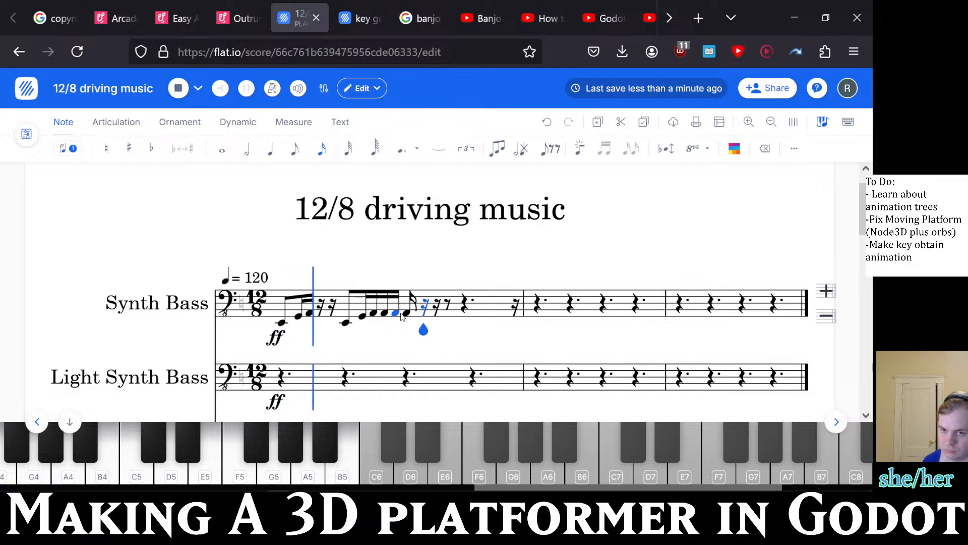
key(space)
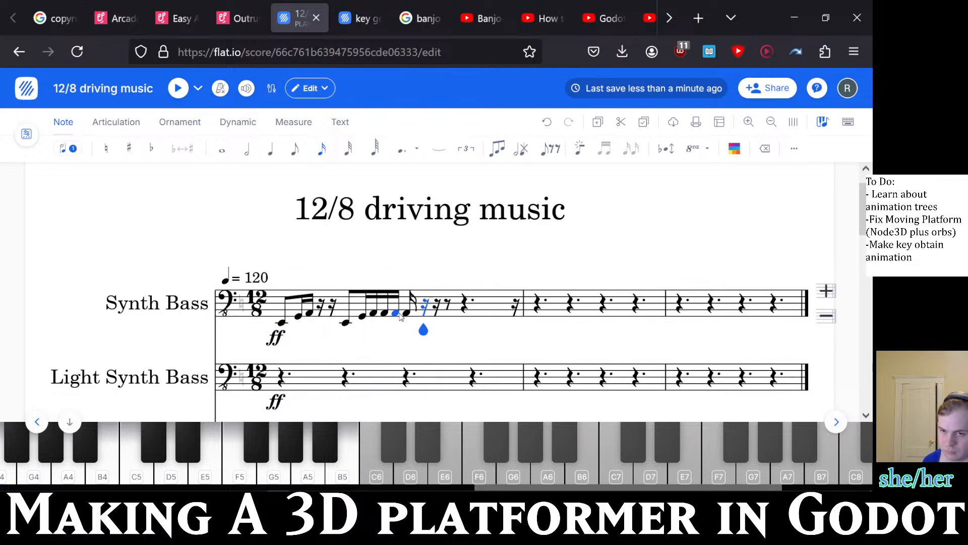
key(ctrl+z)
key(ctrl+z)
key(ctrl+z)
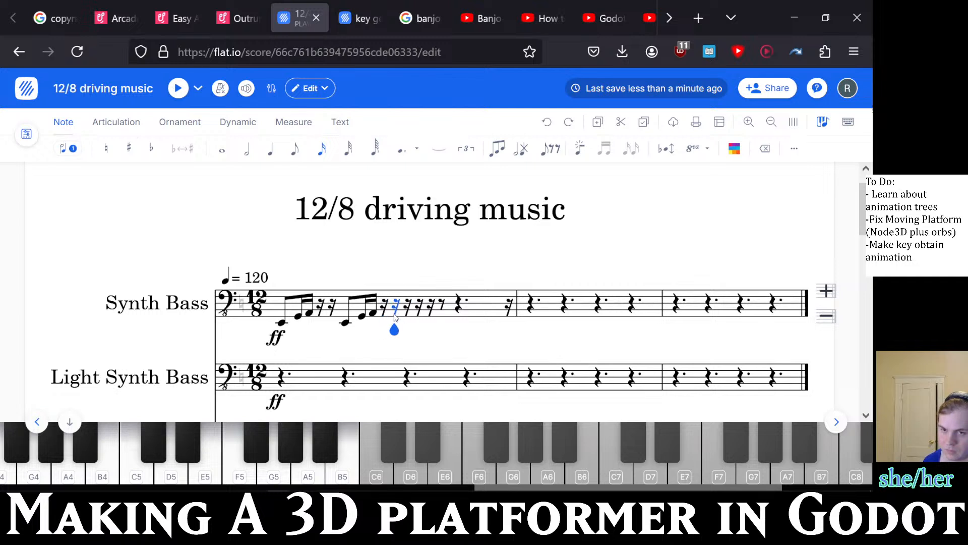
- Try three sixteenth-note As one sixteenth rest after the second group and play back the riff
click(396, 314)
click(413, 314)
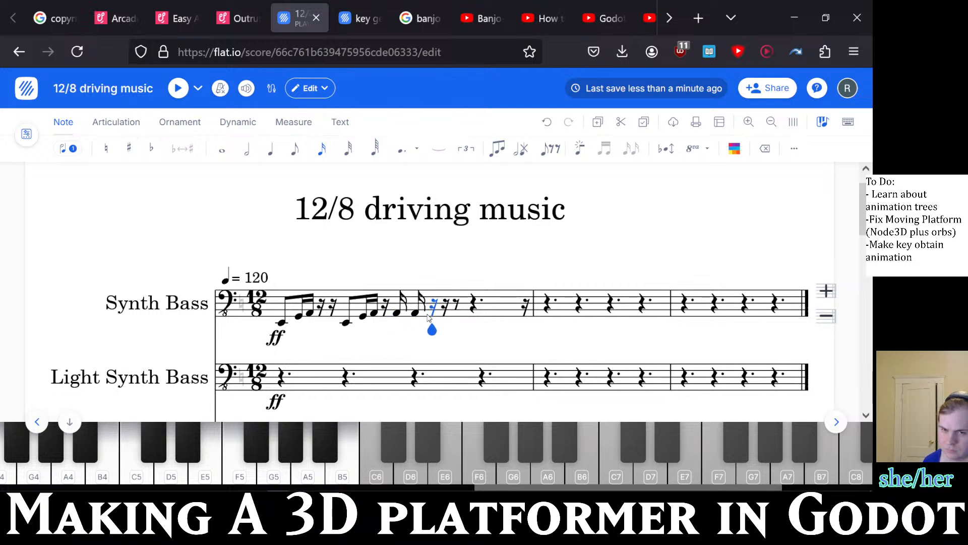
click(432, 315)
key(space)
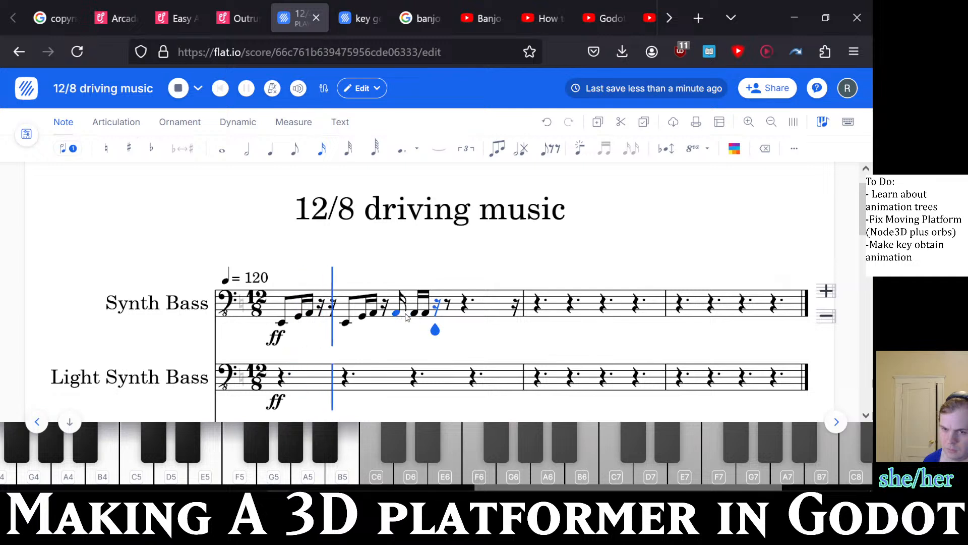
key(space)
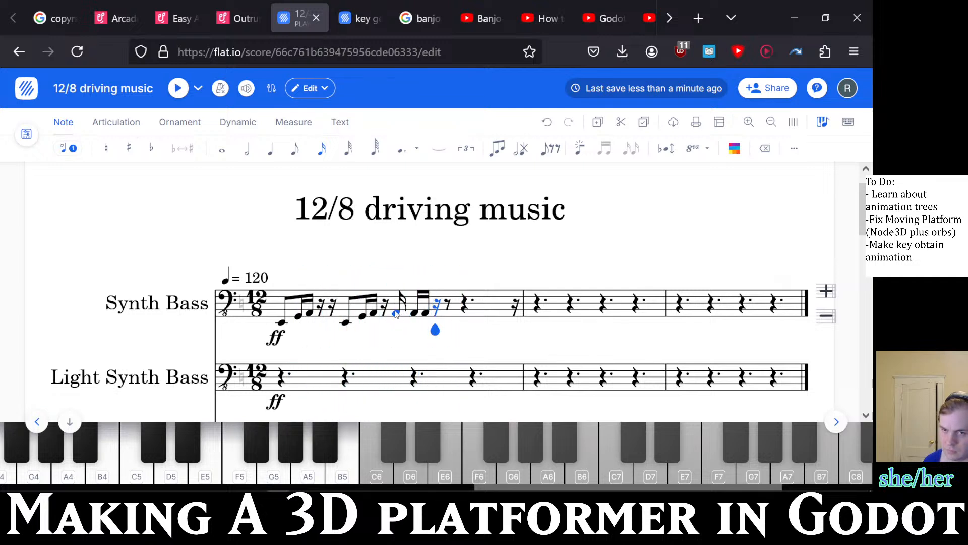
key(ctrl+z)
key(ctrl+z)
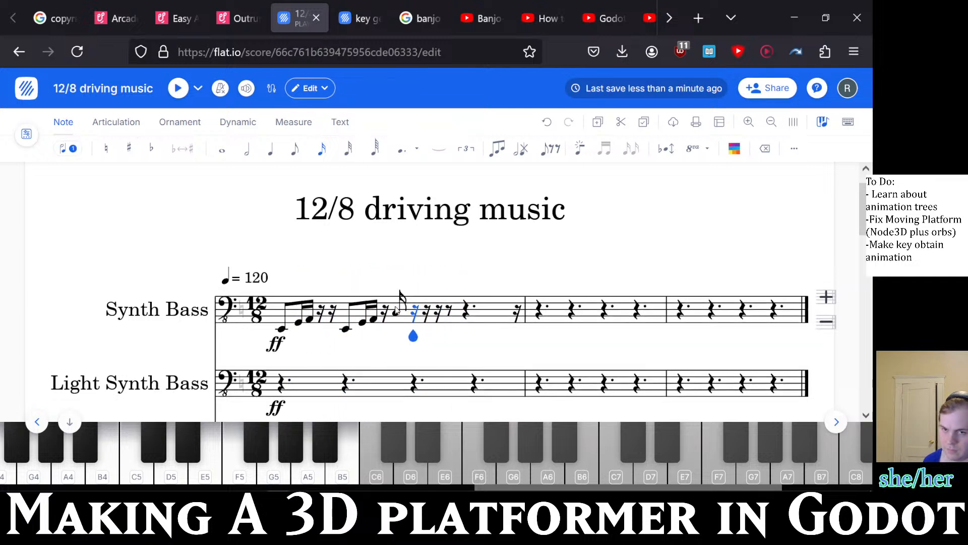
key(ctrl+z)
- Enter three consecutive sixteenth-note Bs one sixteenth rest after the second group and play back the riff
click(396, 313)
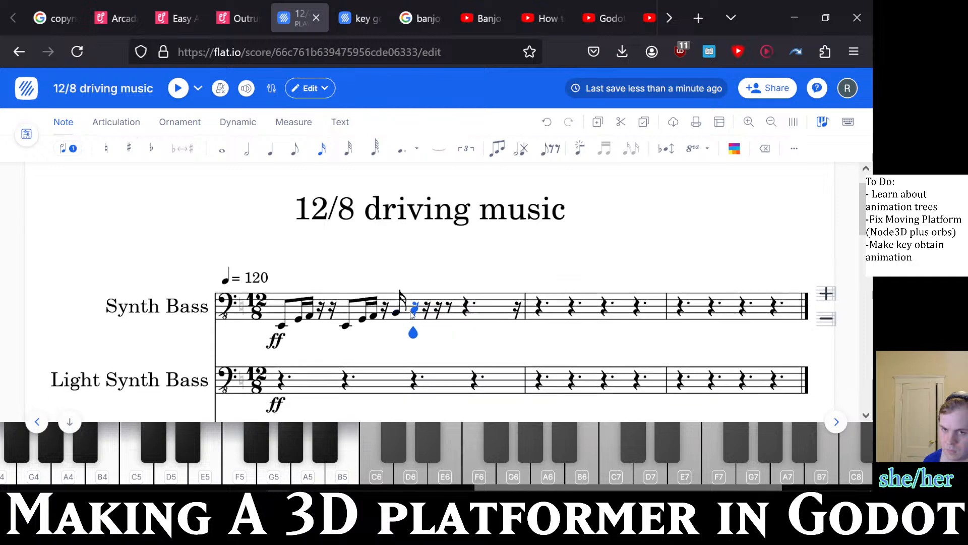
click(411, 312)
key(ctrl+z)
click(413, 314)
key(ctrl+z)
click(414, 314)
click(432, 313)
key(space)
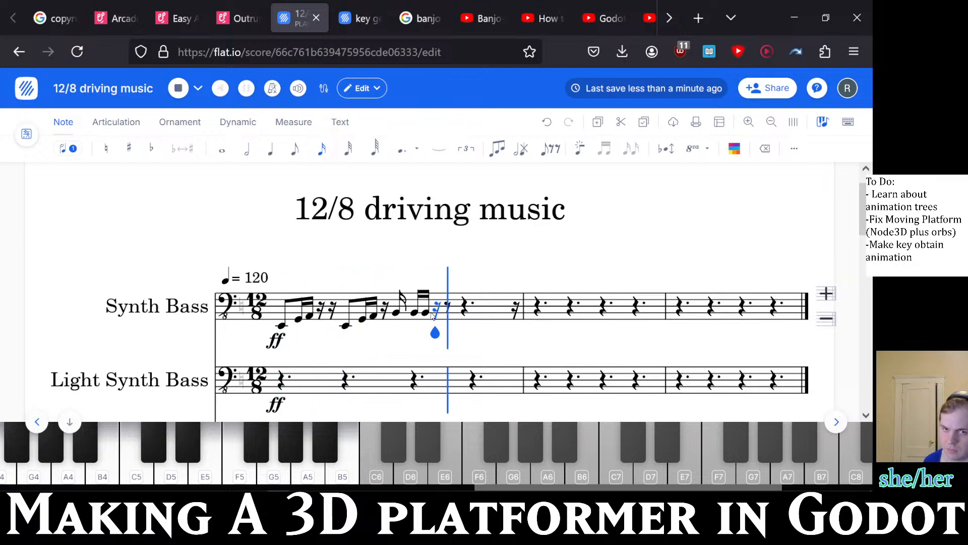
key(space)
key(Right)
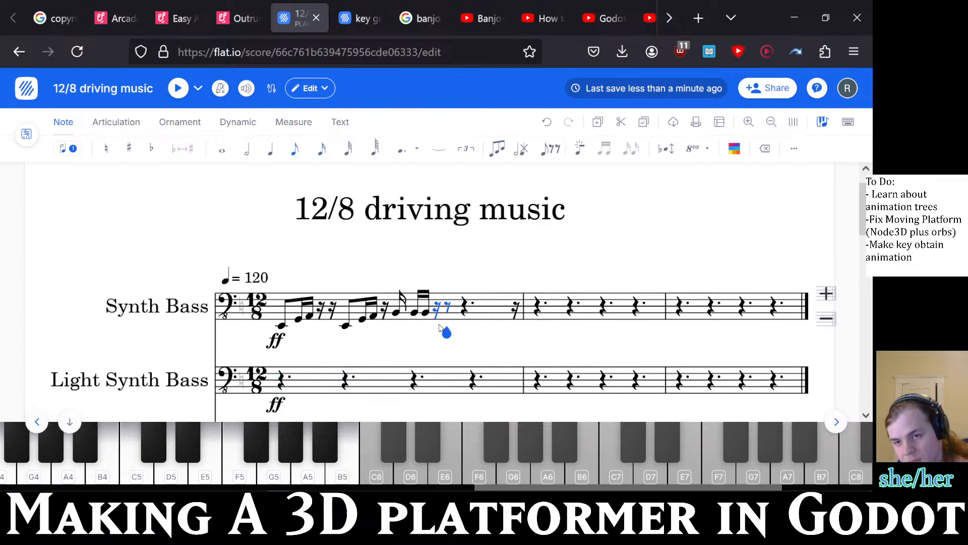
- Add a third group after the Bs and a sixteenth rest: eighth low E, sixteenth G and sixteenth A, and play it back
click(398, 313)
click(436, 314)
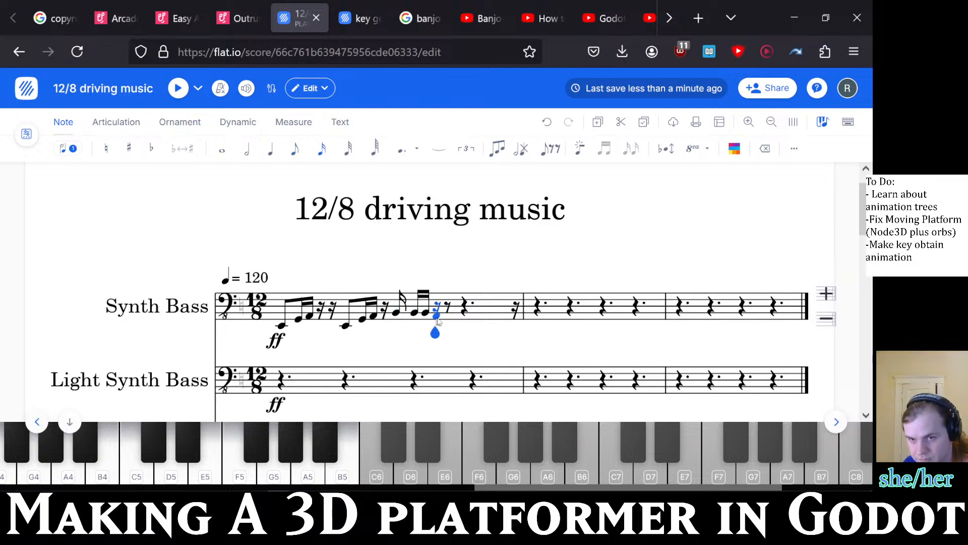
click(449, 330)
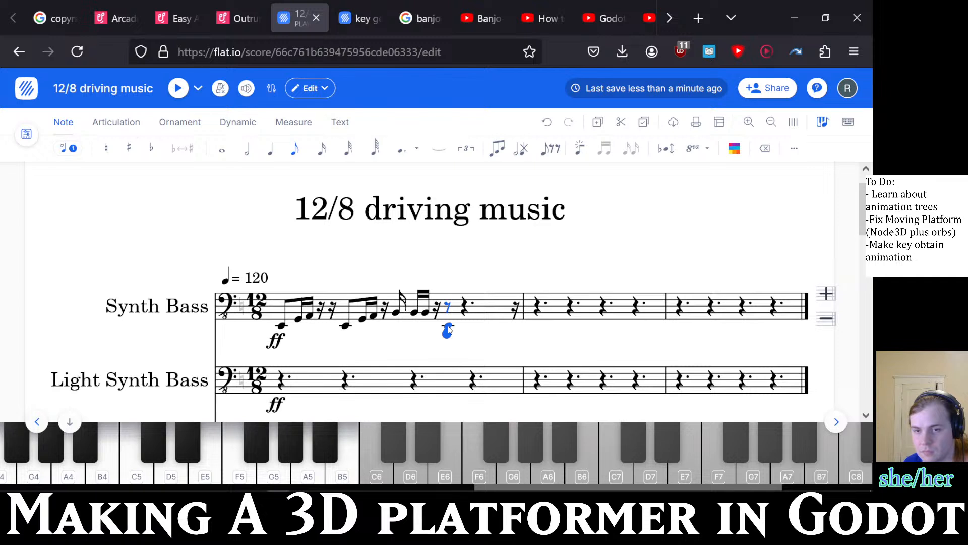
click(449, 330)
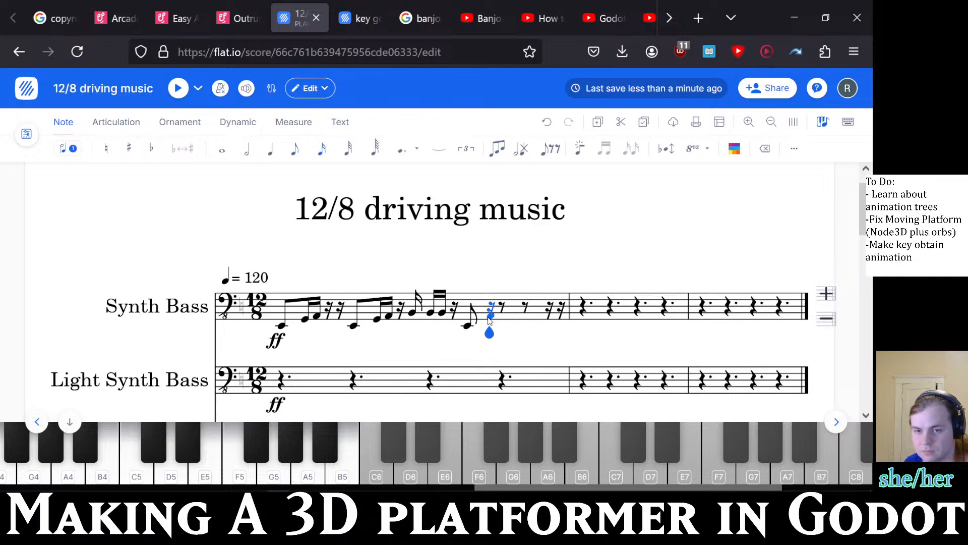
click(491, 327)
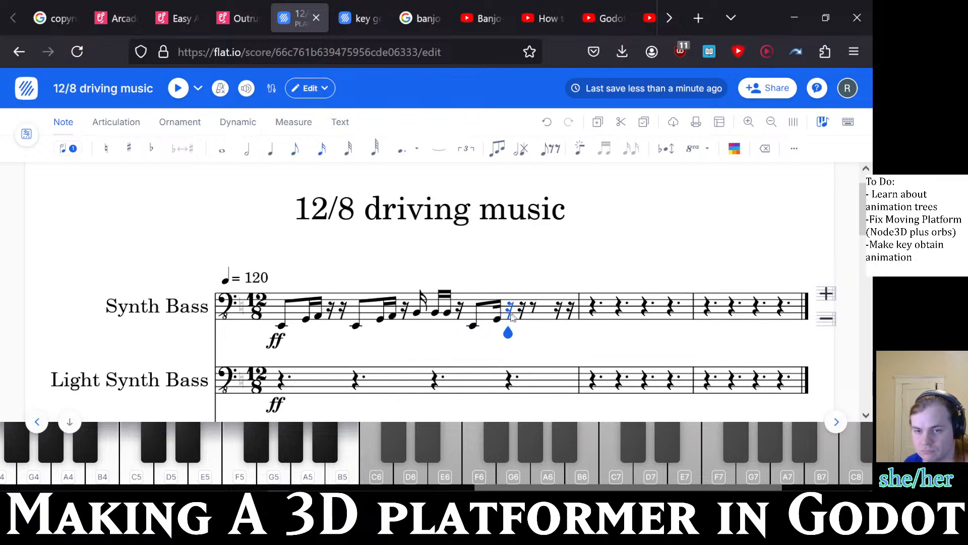
click(509, 318)
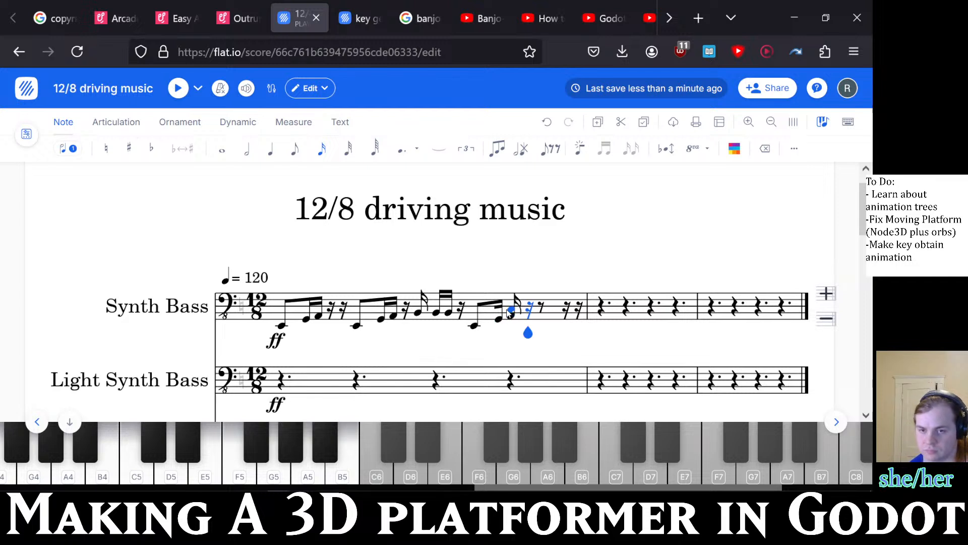
key(space)
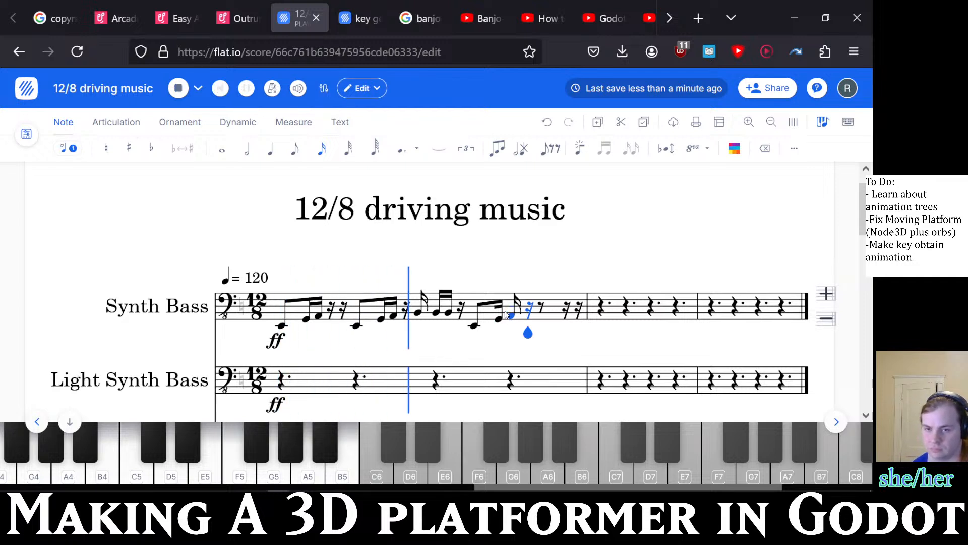
- Complete the first measure with eighth notes low E and G, and start the second measure with an eighth-note B
click(528, 323)
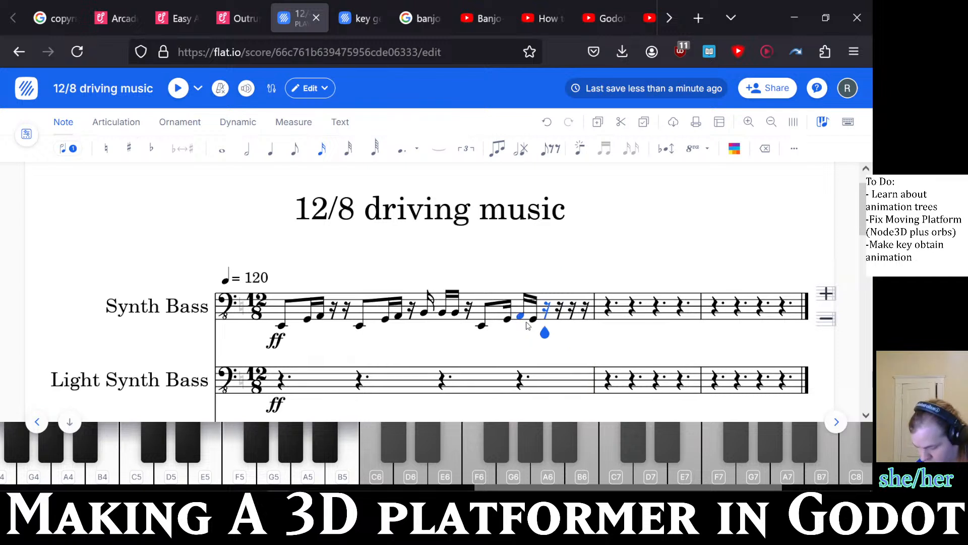
click(532, 325)
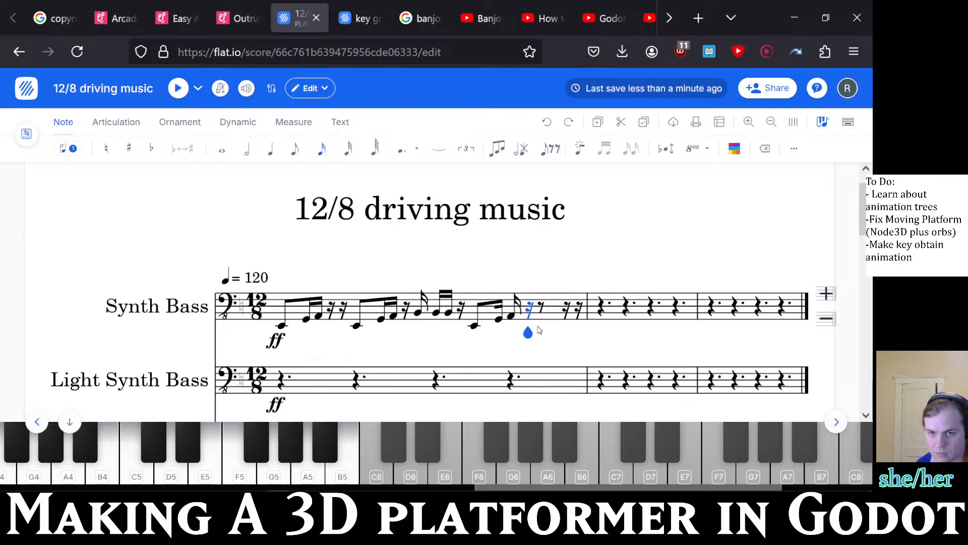
click(537, 325)
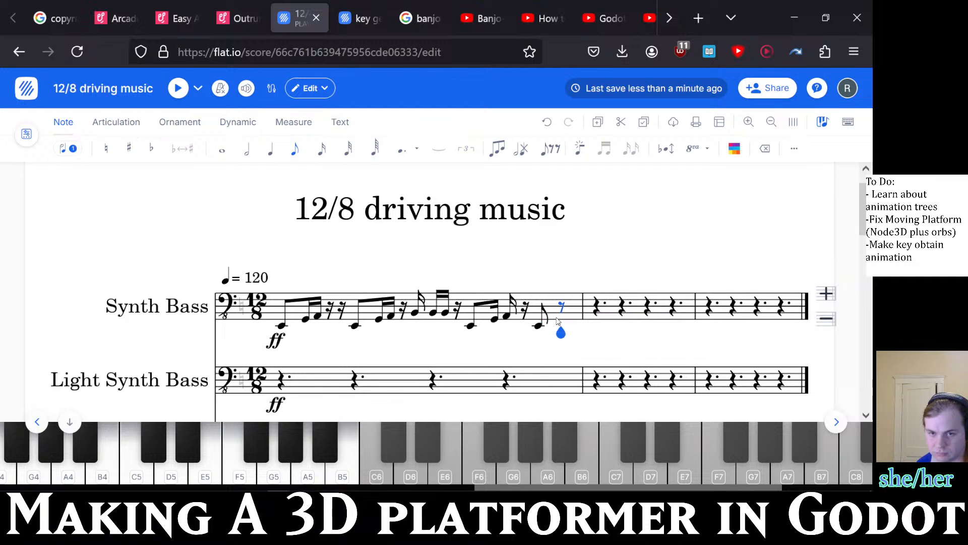
click(564, 316)
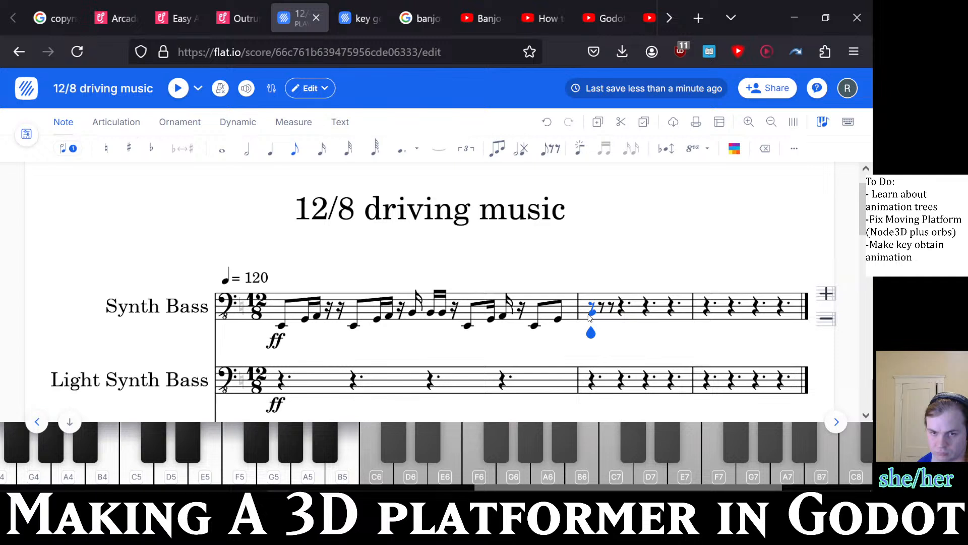
click(590, 317)
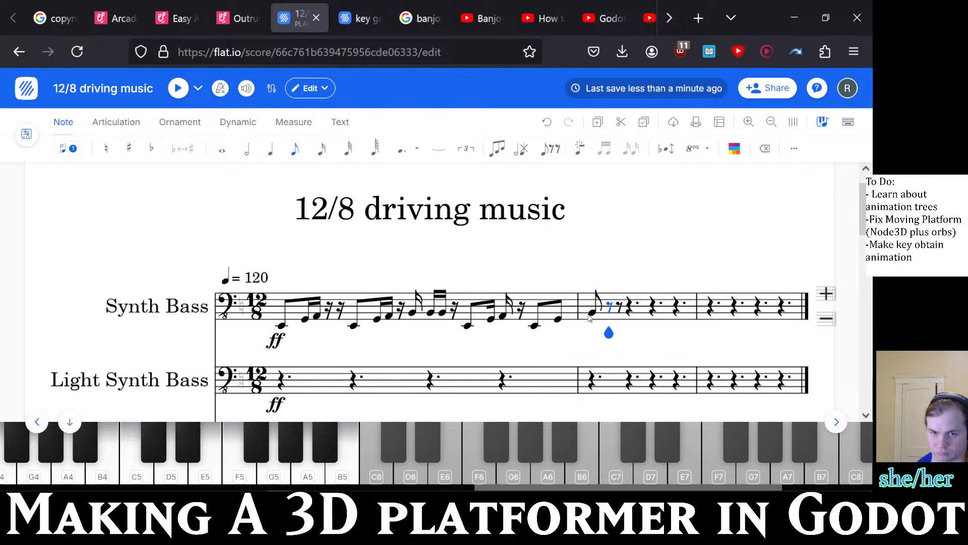
- Turn the first measure's last G into a sixteenth note and place a sixteenth B directly after it
click(557, 320)
key(3)
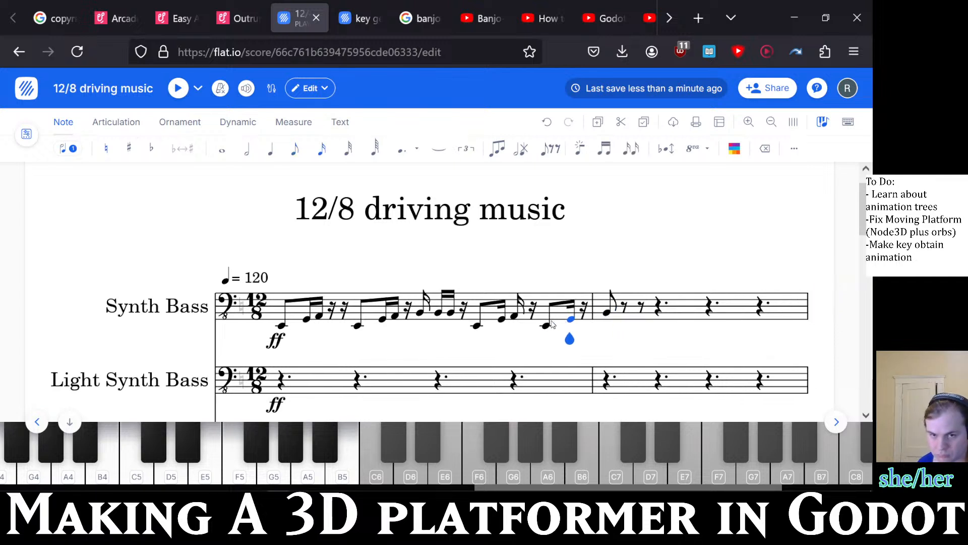
click(579, 321)
click(581, 317)
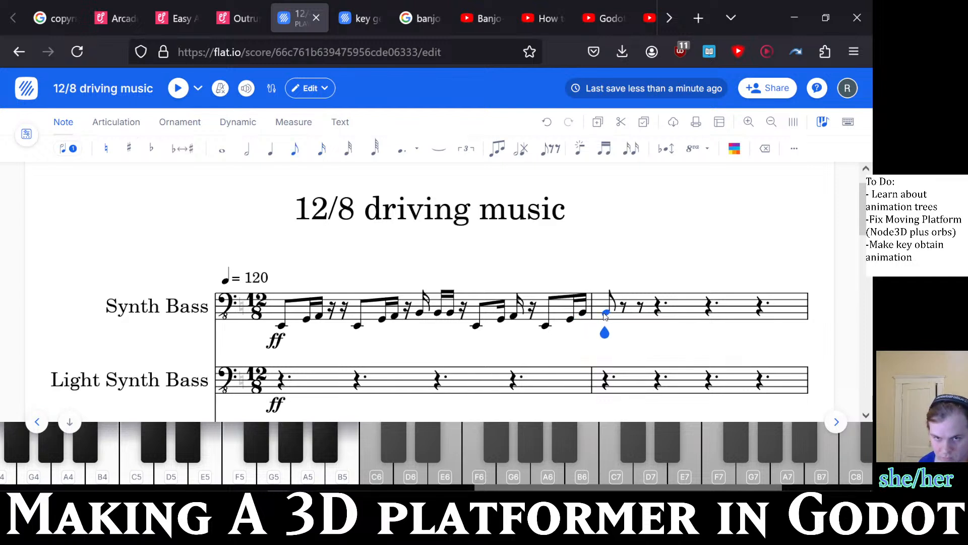
- Replace the second measure's opening B with three consecutive sixteenth-note As and play back the riff
click(606, 318)
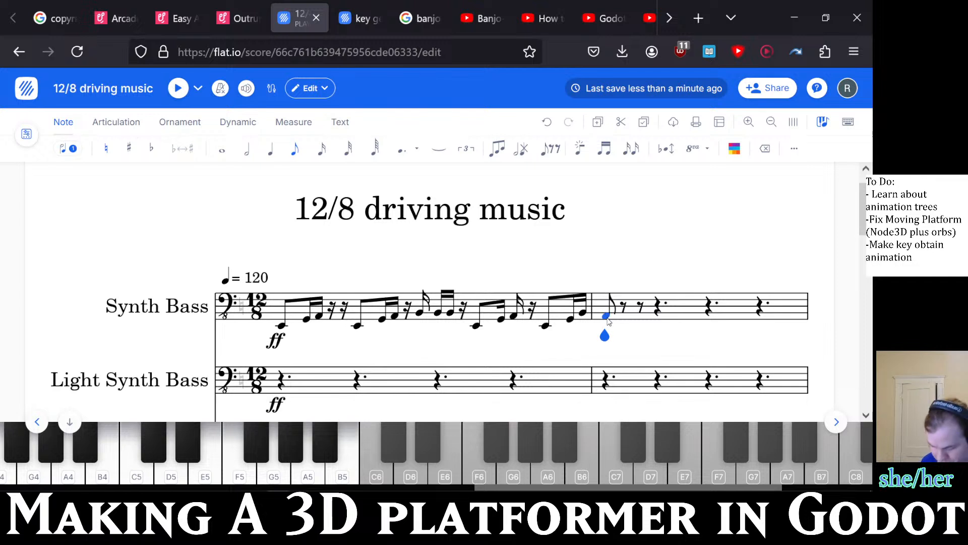
click(623, 318)
click(624, 317)
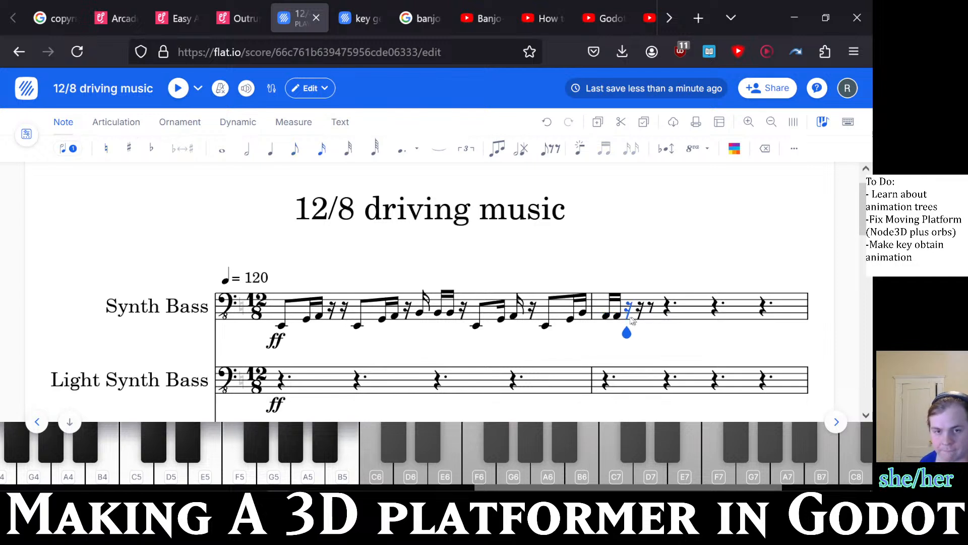
click(628, 316)
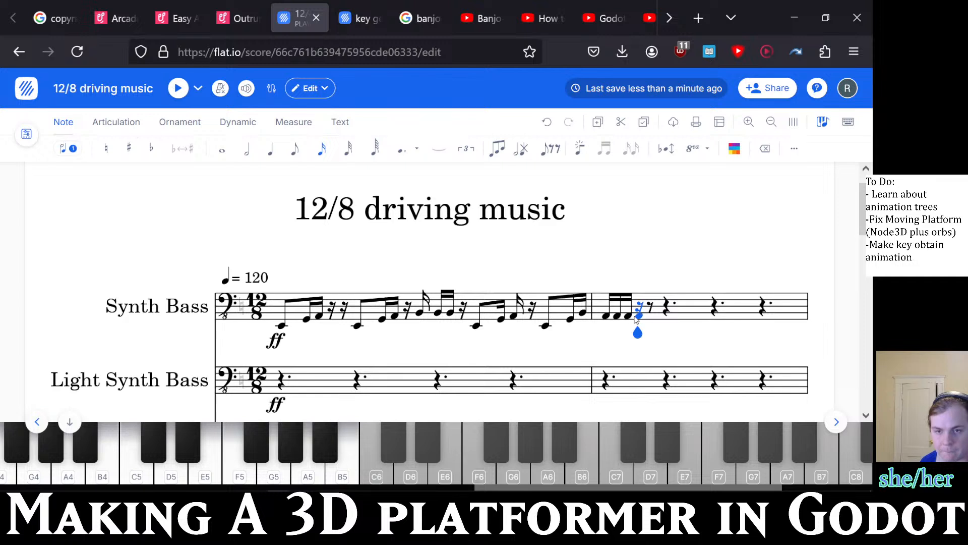
key(space)
click(448, 331)
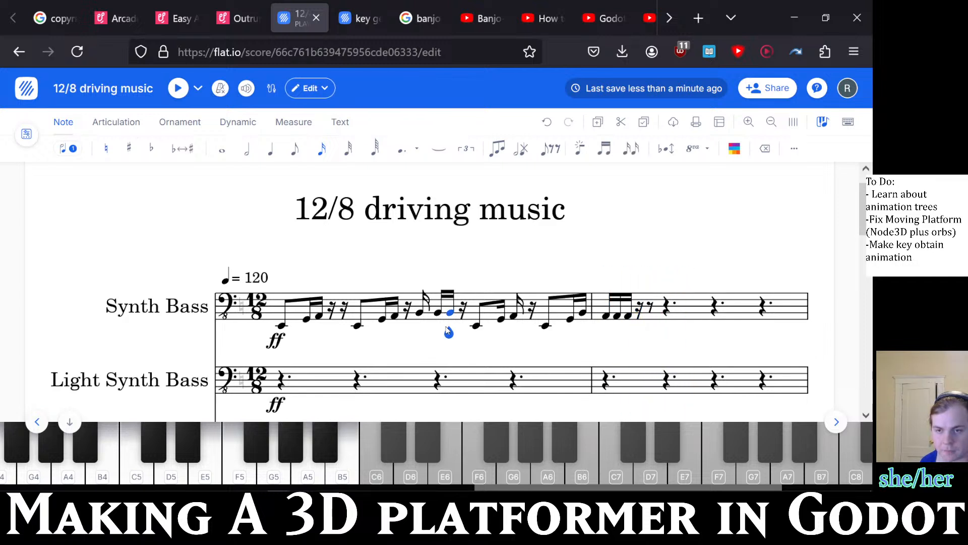
key(space)
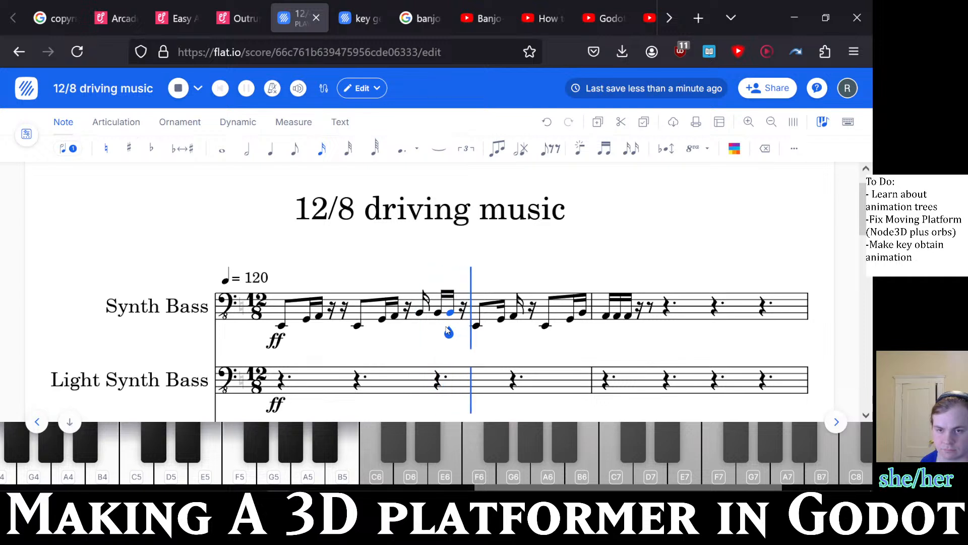
- Replace the three As opening the Synth Bass's second measure with a sixteenth rest and three sixteenth-note As, and play back the riff
key(space)
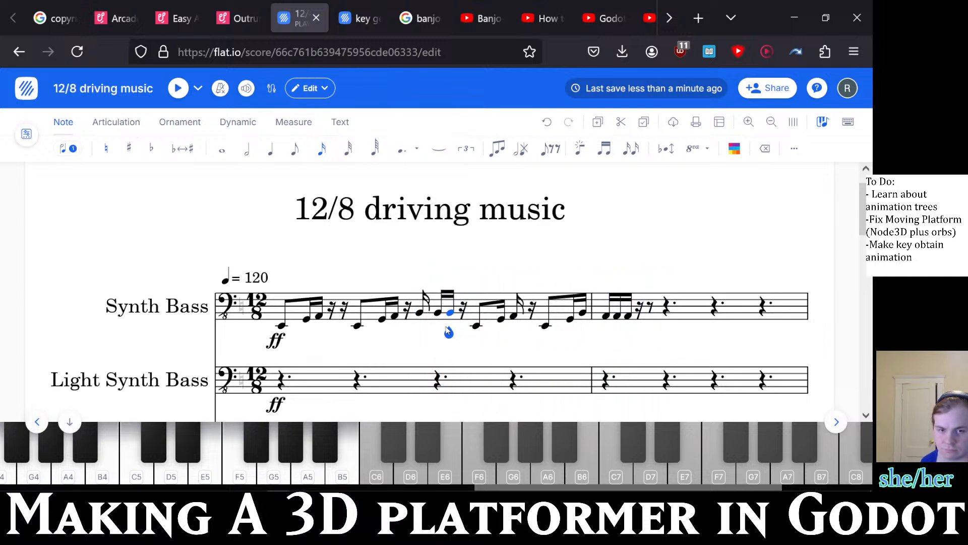
key(space)
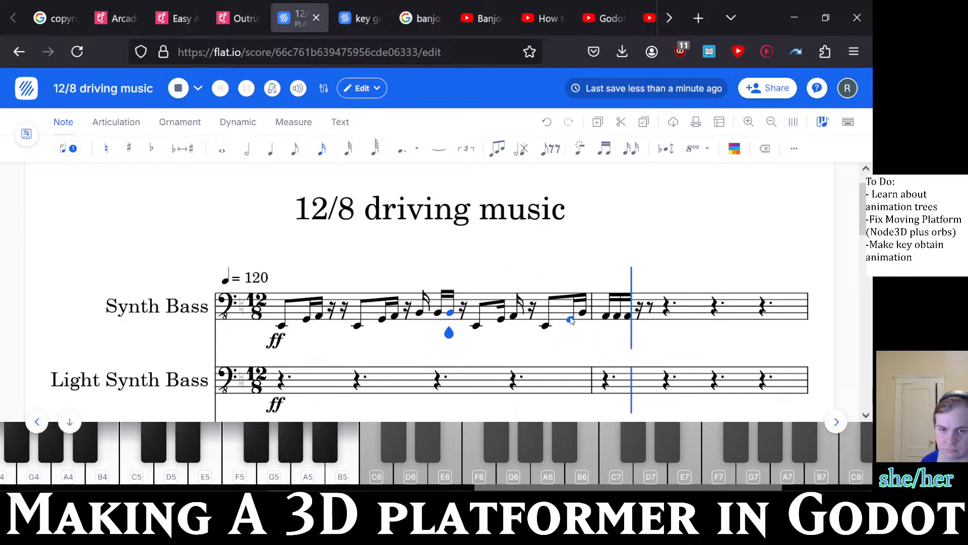
key(space)
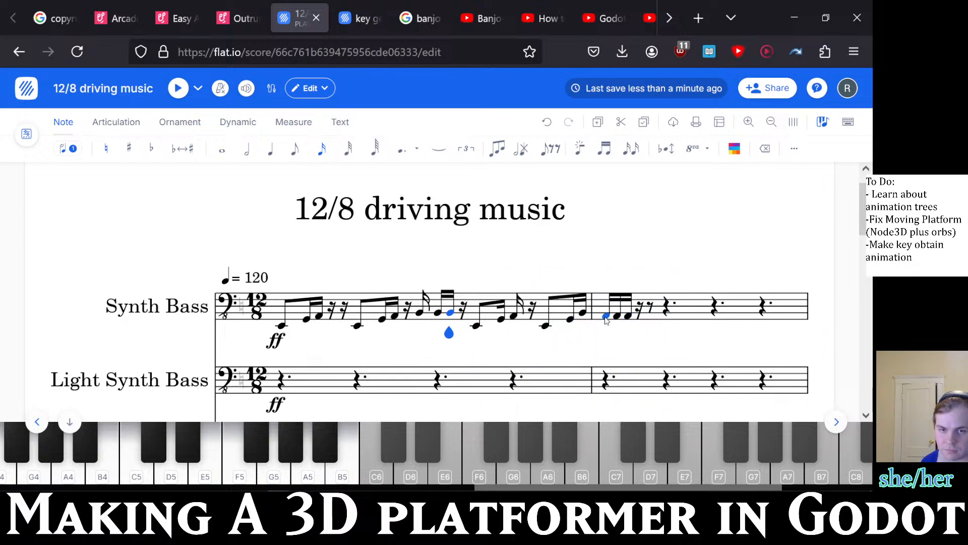
drag(603, 304, 627, 322)
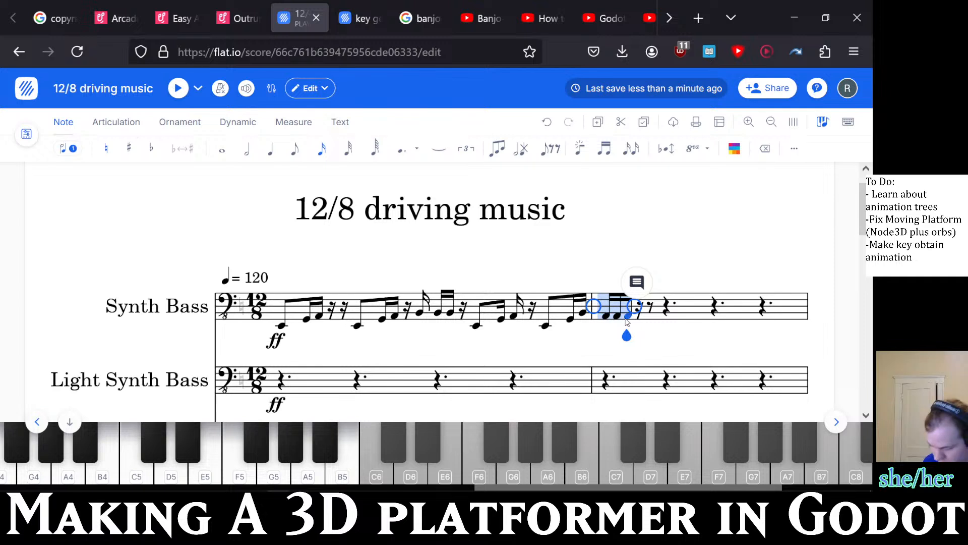
key(Delete)
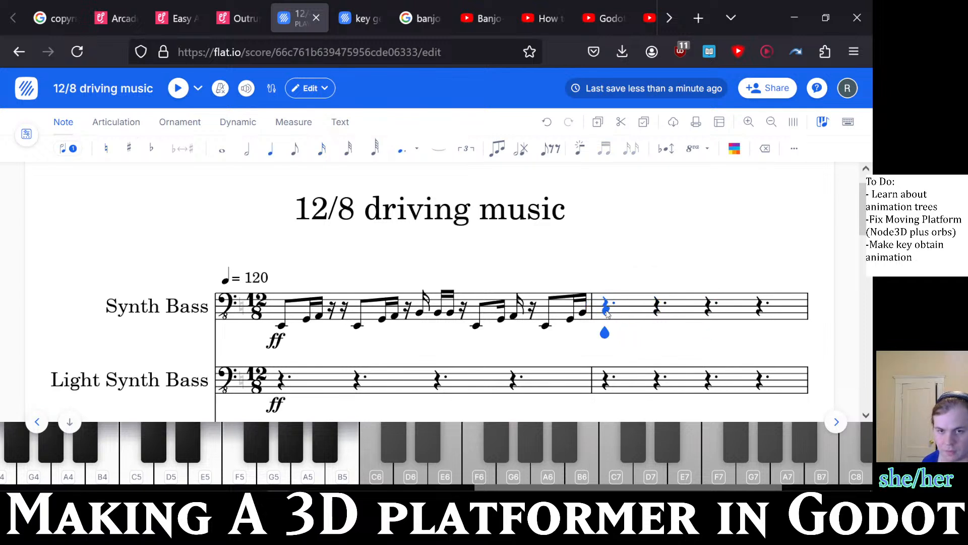
key(3)
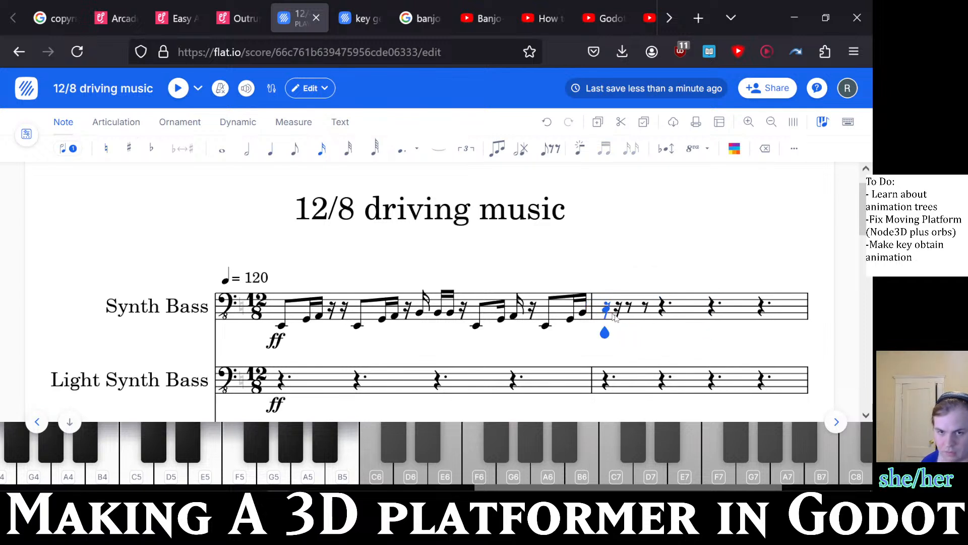
key(a)
key(a)
key(a)
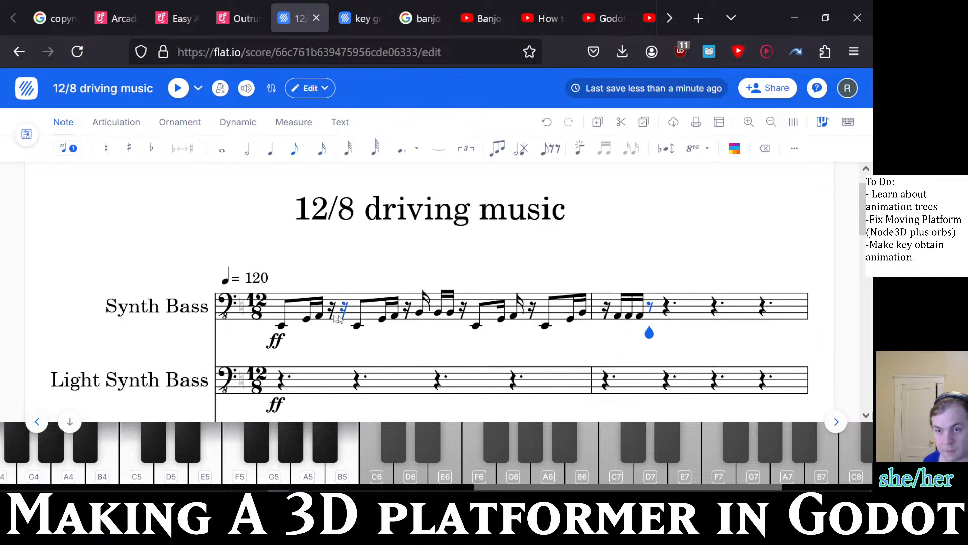
click(309, 318)
key(space)
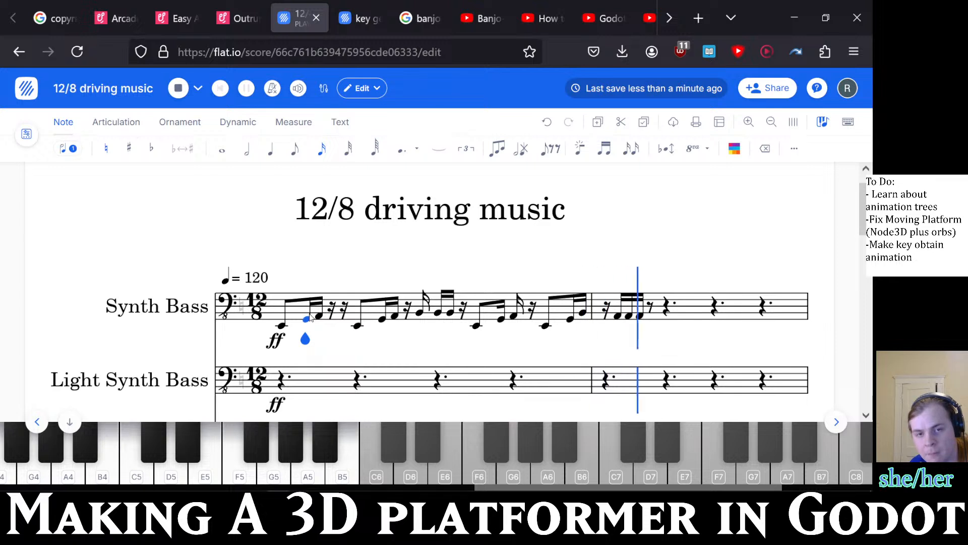
key(space)
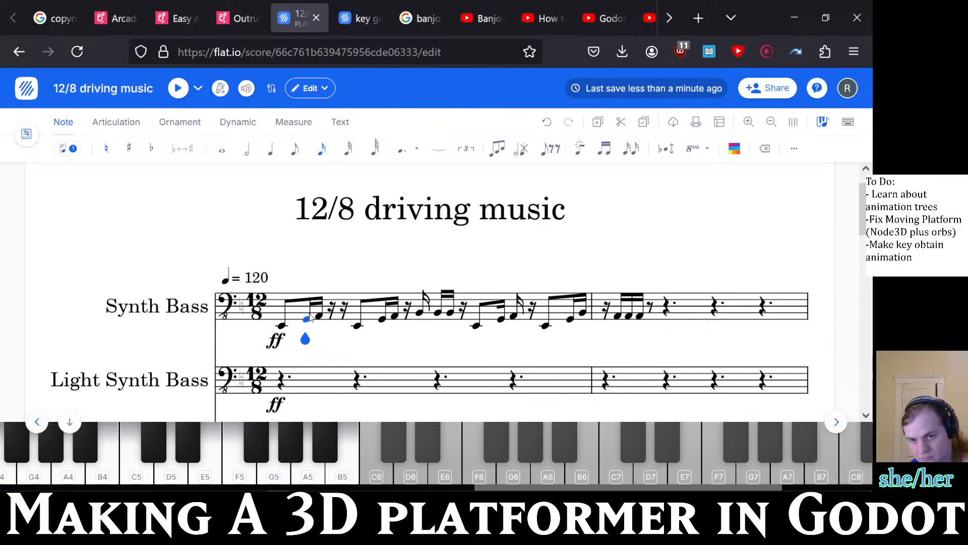
- Lengthen the last A in the Synth Bass's second measure to an eighth note and play back the riff
key(space)
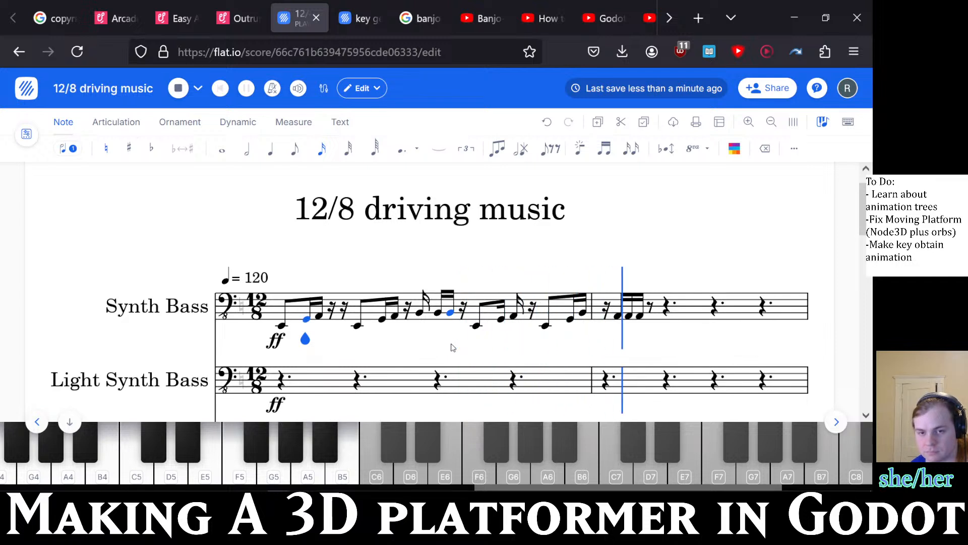
key(space)
click(648, 310)
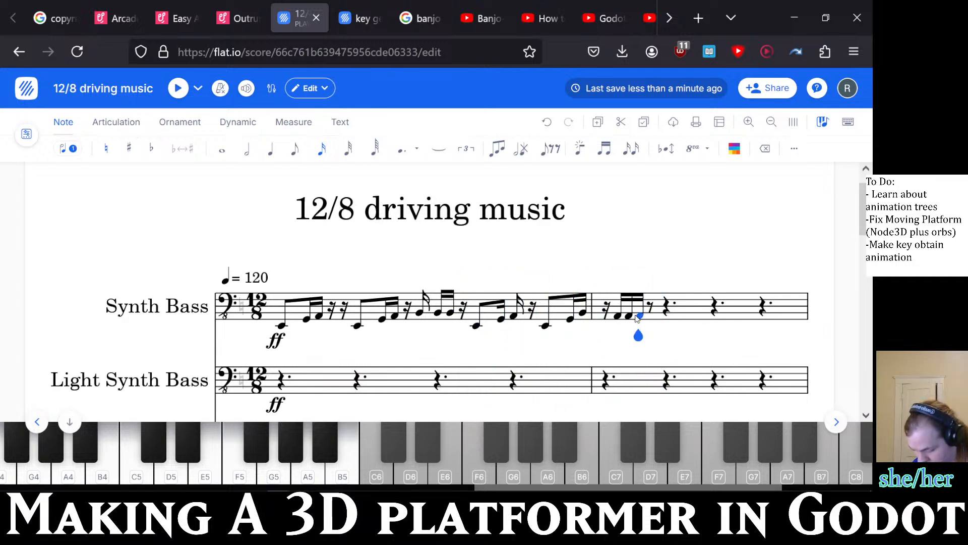
key(space)
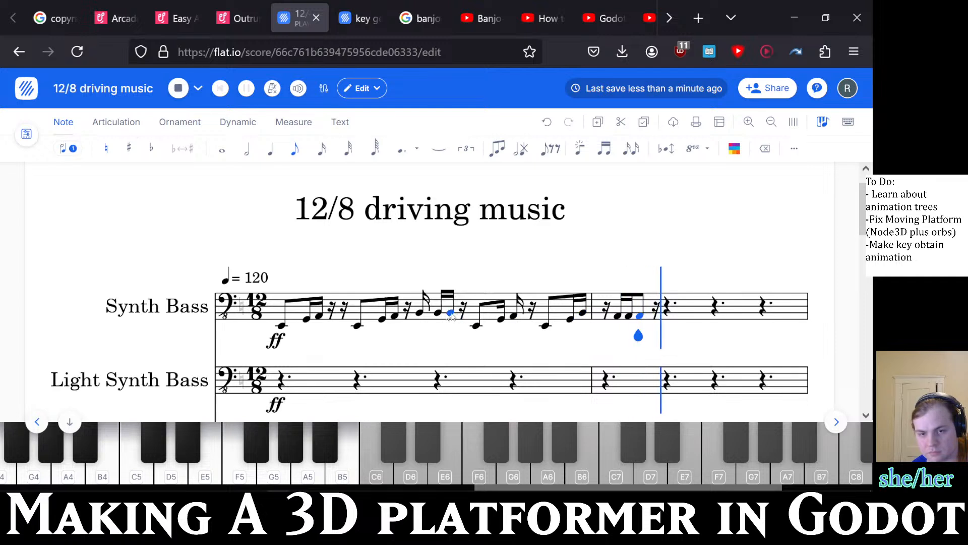
key(space)
key(space)
key(space)
click(277, 317)
key(space)
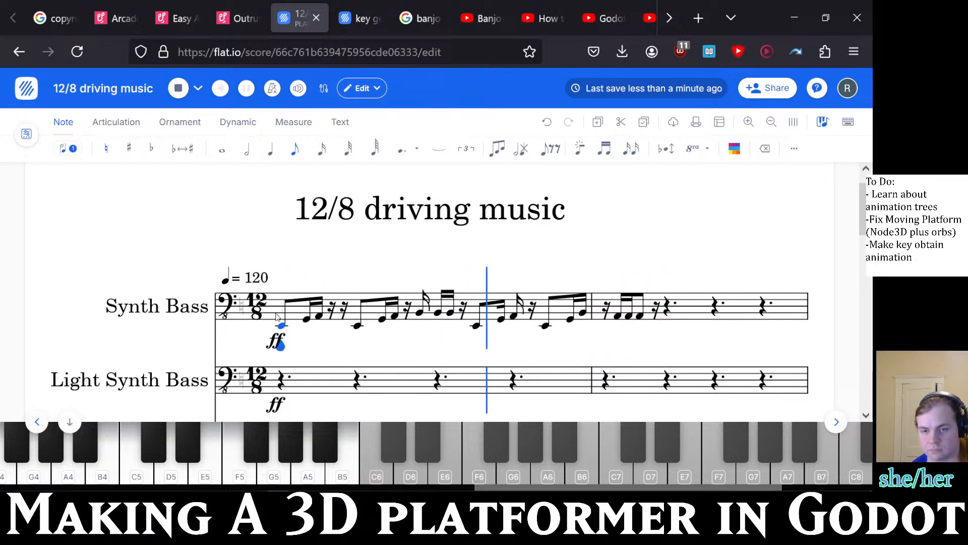
key(space)
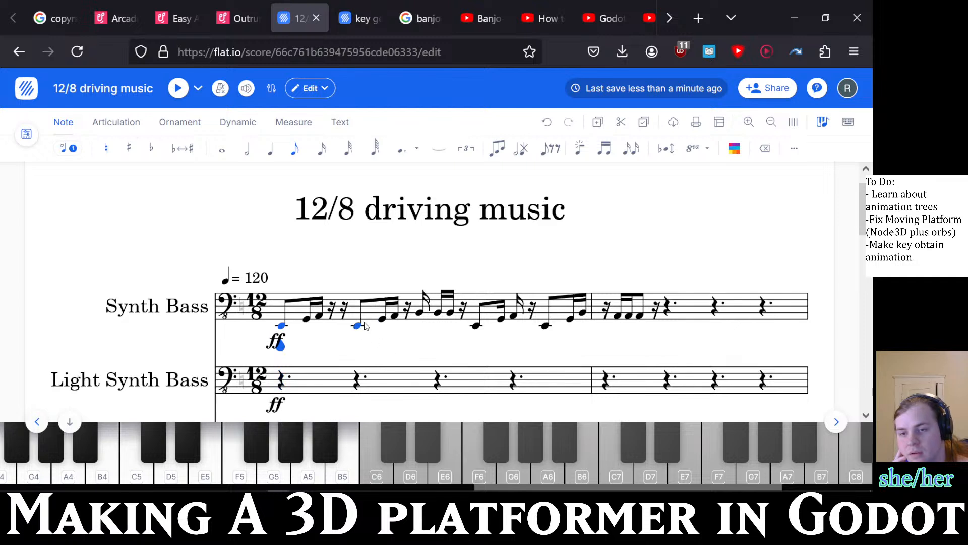
- Start the Light Synth Bass line with a quarter-note C followed by three eighth-note Ds
click(278, 385)
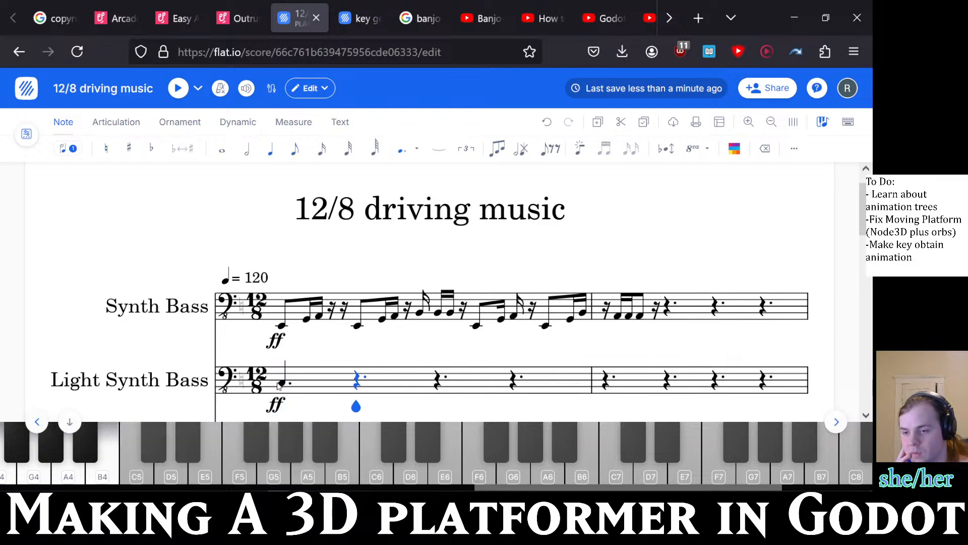
click(285, 386)
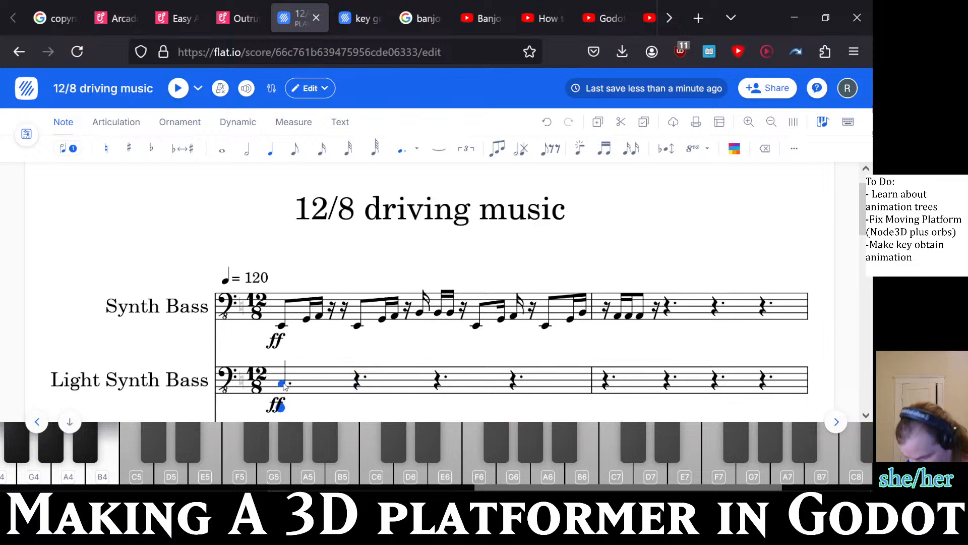
key(4)
key(5)
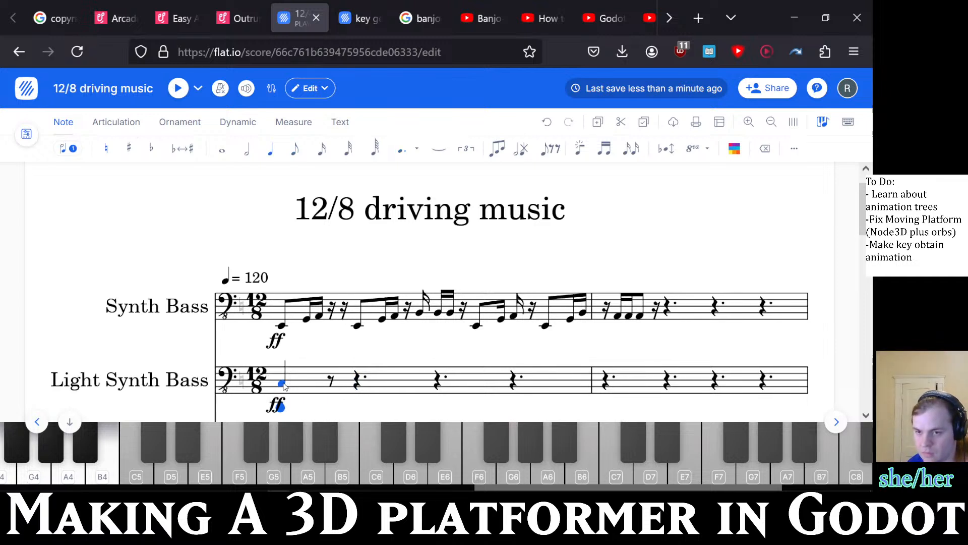
click(329, 381)
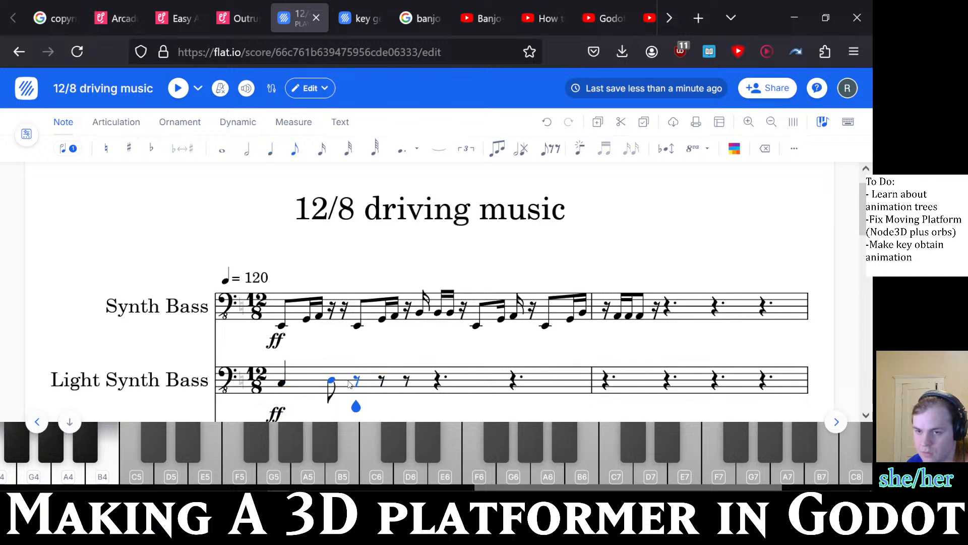
click(382, 381)
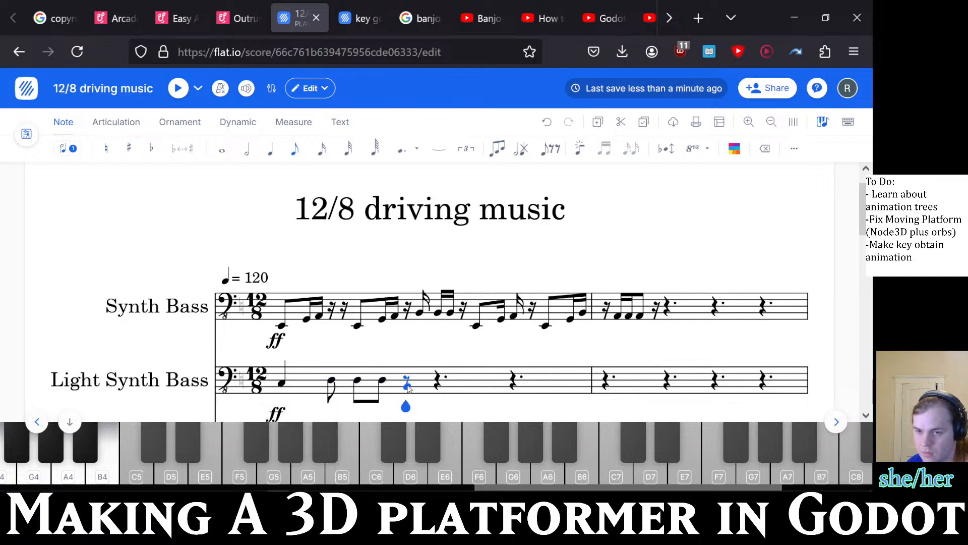
- Complete the Light Synth Bass's first measure with eighth notes B, B, E, E, E, B, B, and open the second with F, E, E
click(408, 387)
click(438, 387)
click(462, 378)
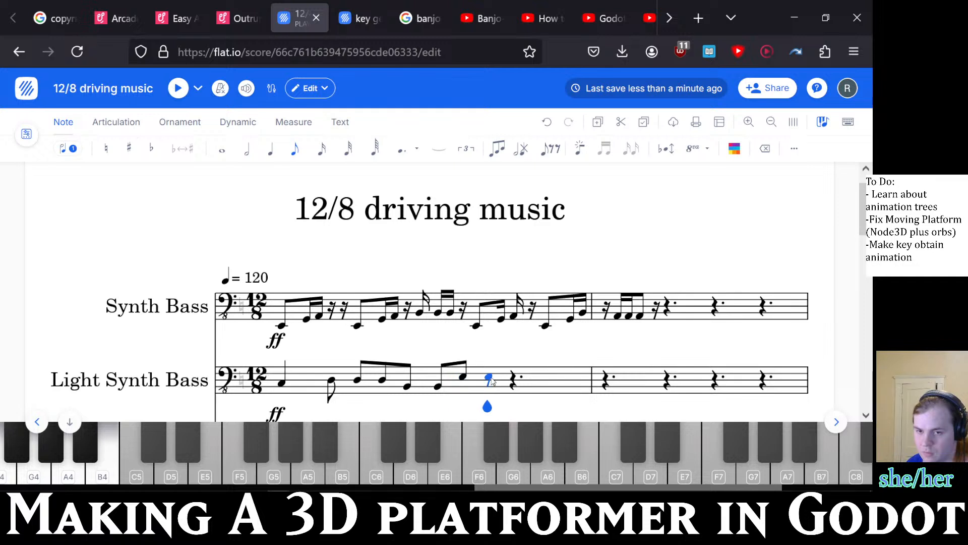
click(488, 377)
click(520, 378)
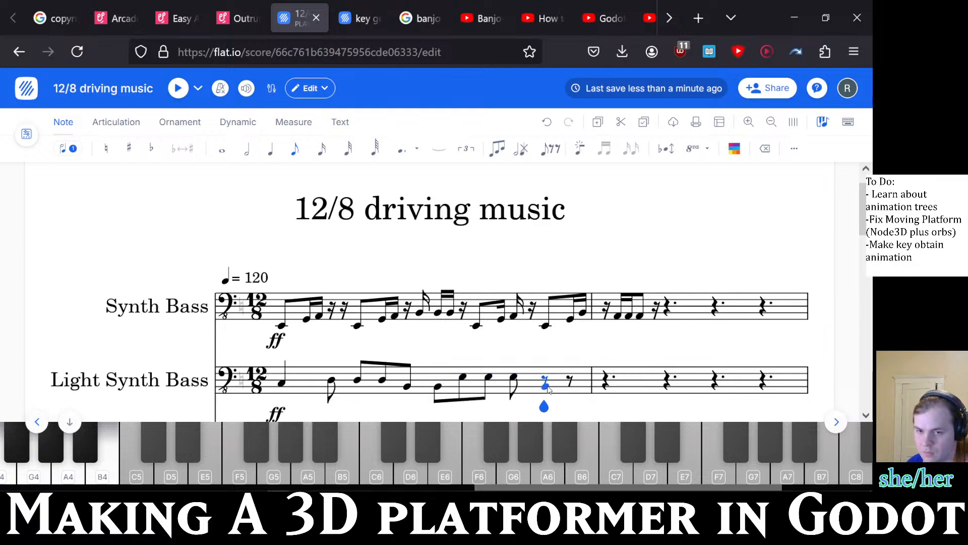
click(547, 386)
click(571, 386)
click(627, 377)
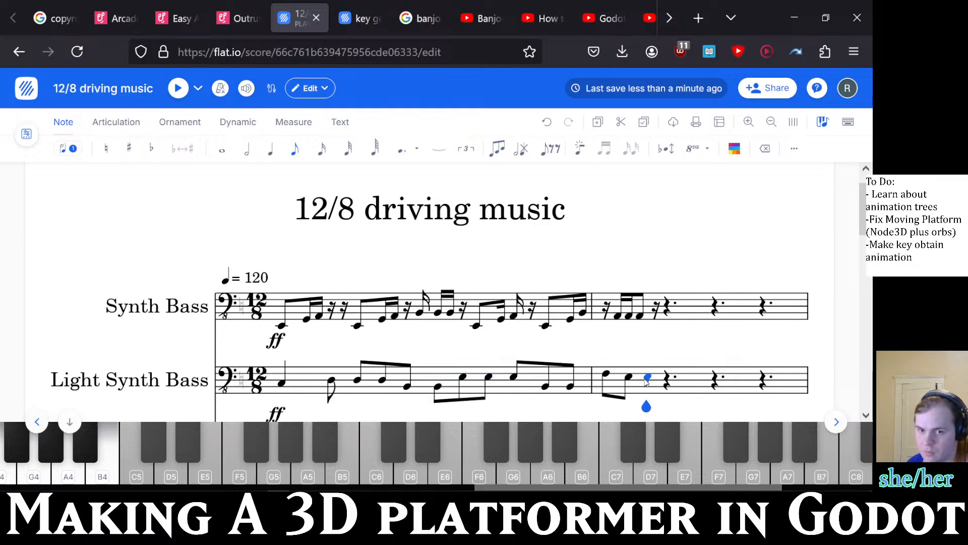
click(649, 377)
- Play back both bass parts together repeatedly from the opening note
key(space)
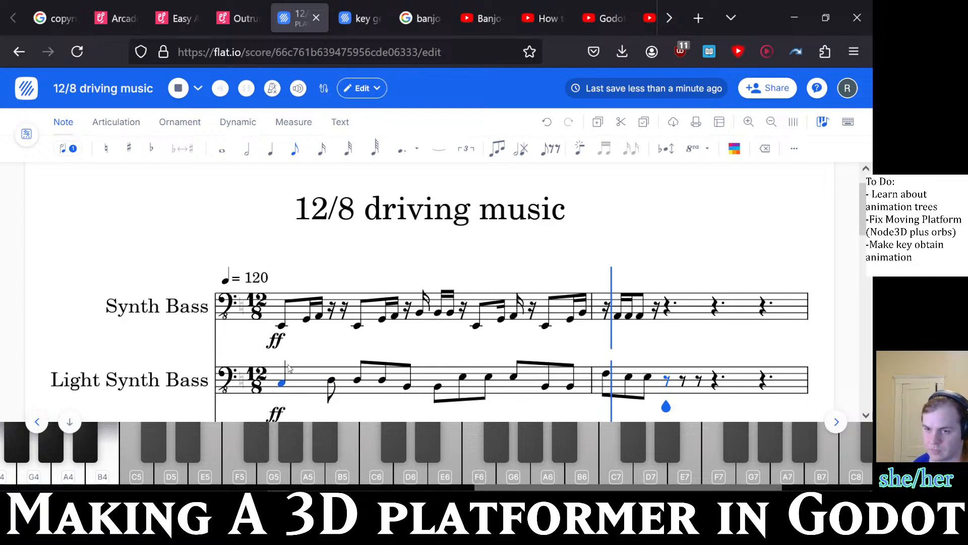
click(287, 369)
key(space)
key(space)
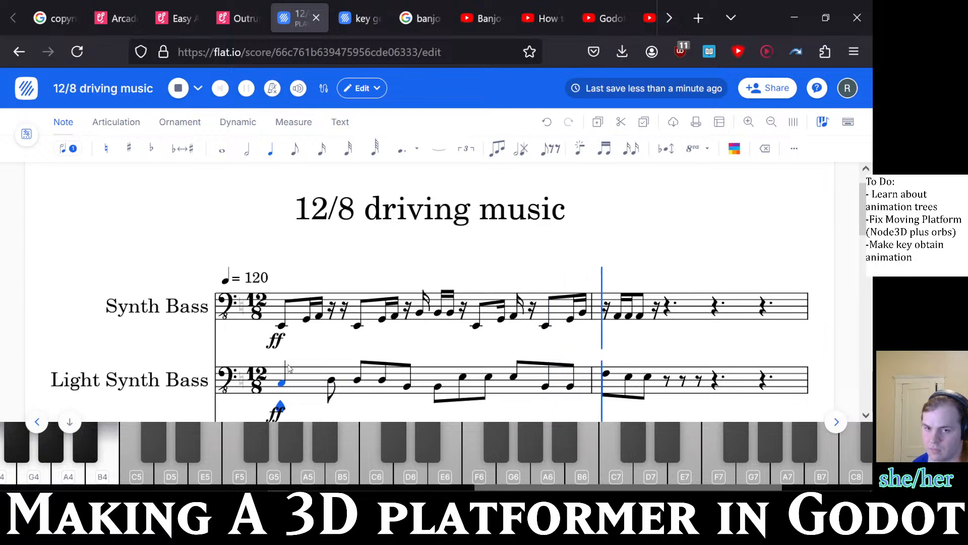
key(space)
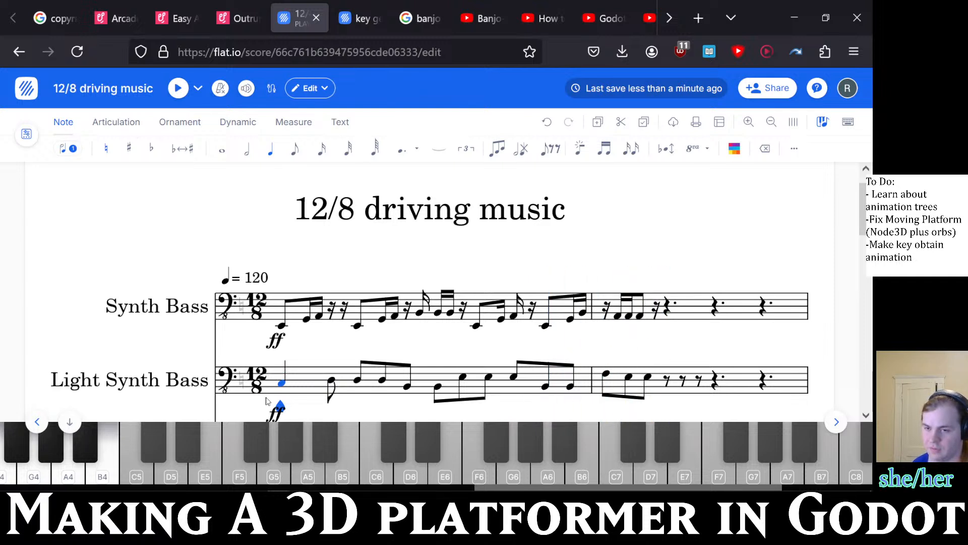
key(space)
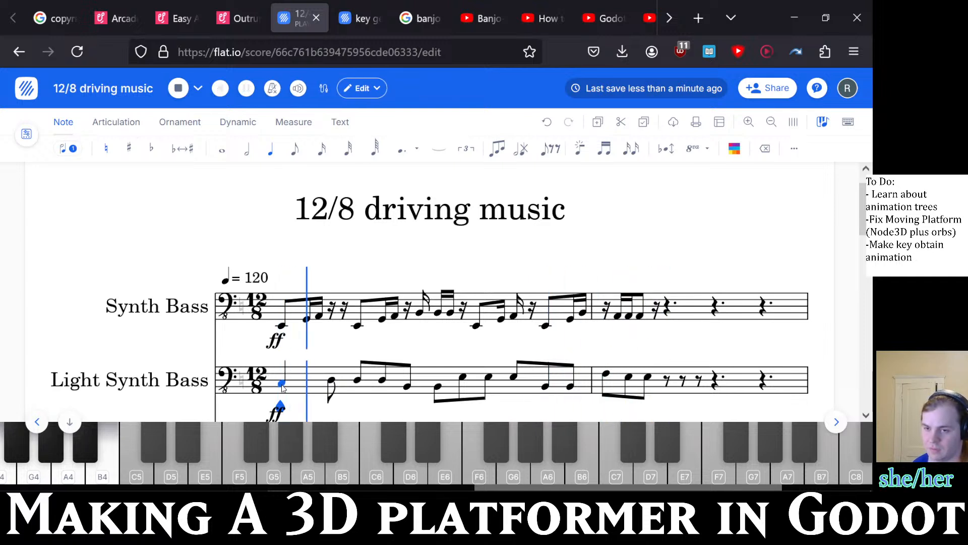
key(space)
key(space)
key(space)
key(space)
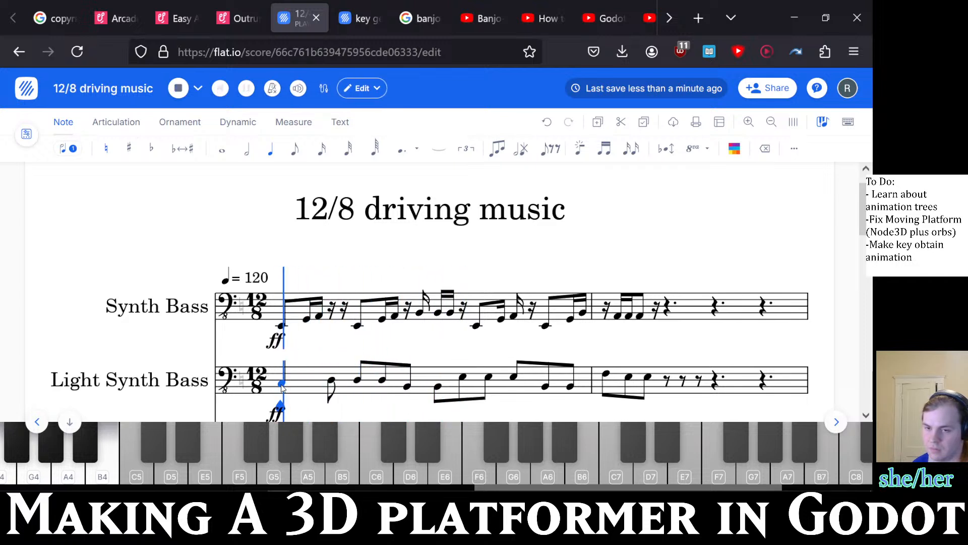
key(space)
key(space)
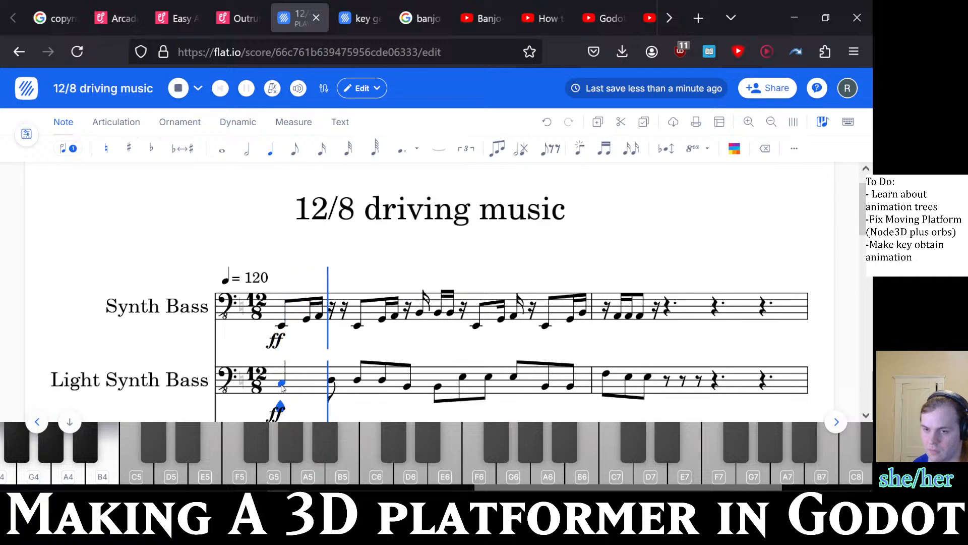
key(space)
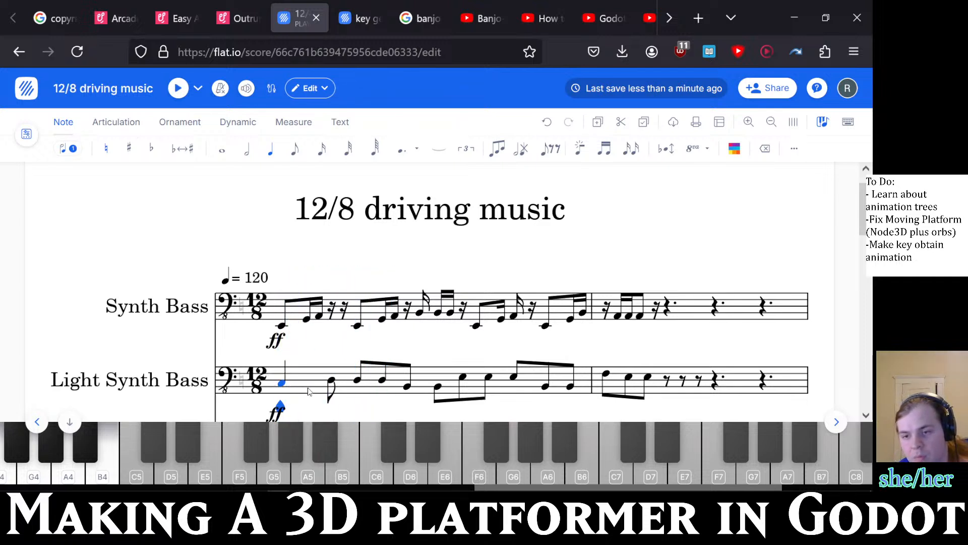
- Change the first measure's last seven Light Synth Bass notes to C, D, C, D, D, C, C, and play back the parts
click(408, 388)
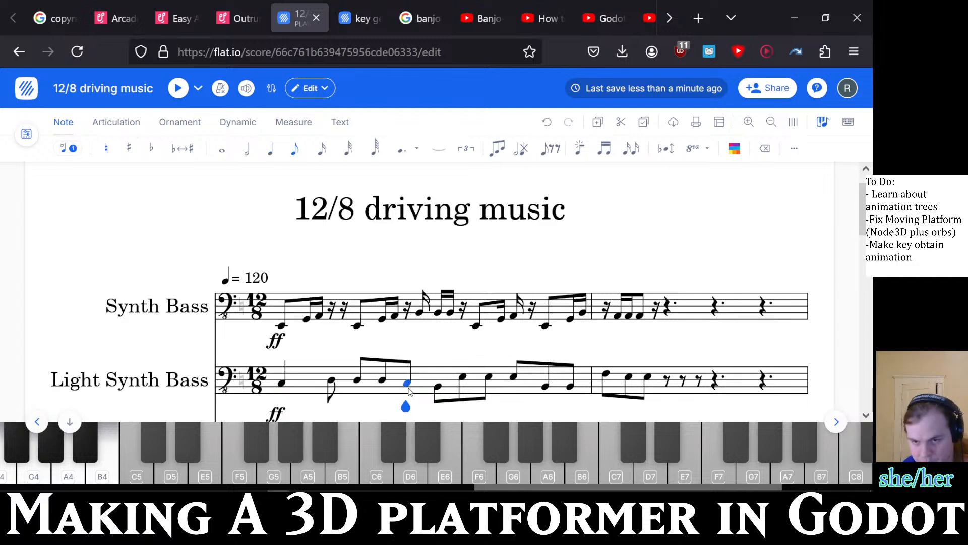
click(437, 387)
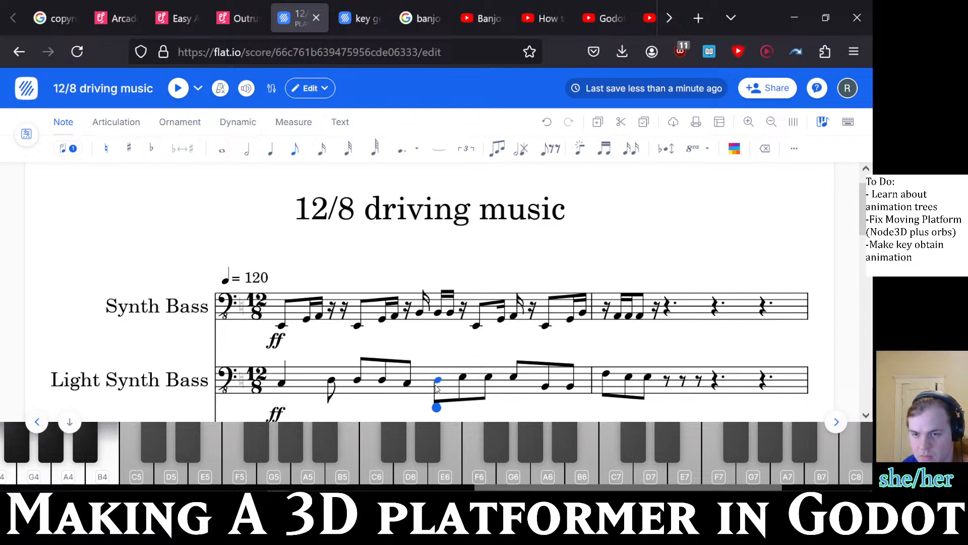
click(488, 379)
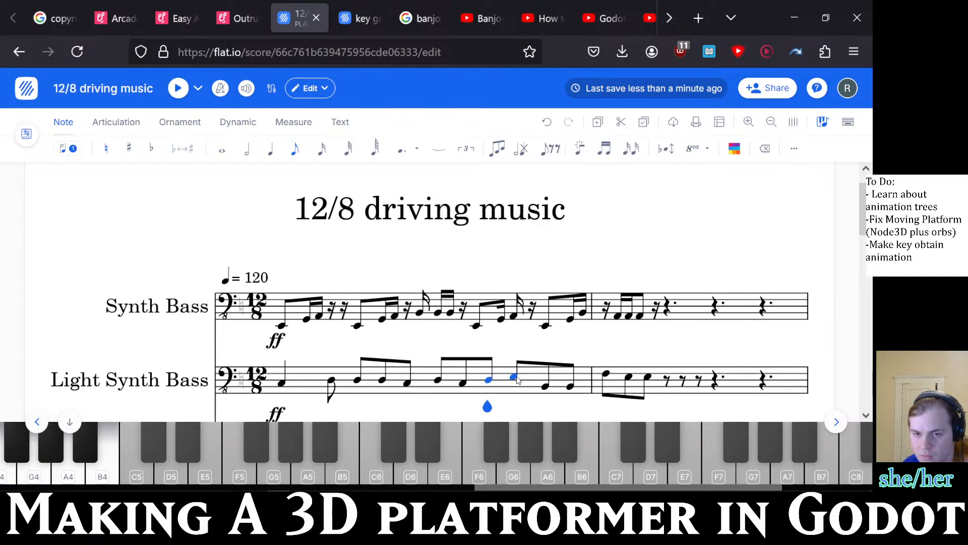
click(570, 386)
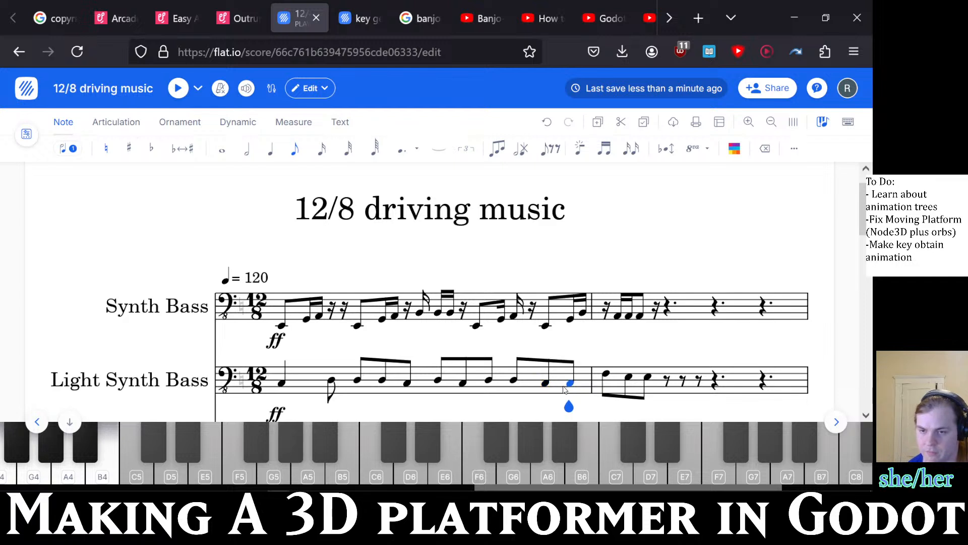
key(space)
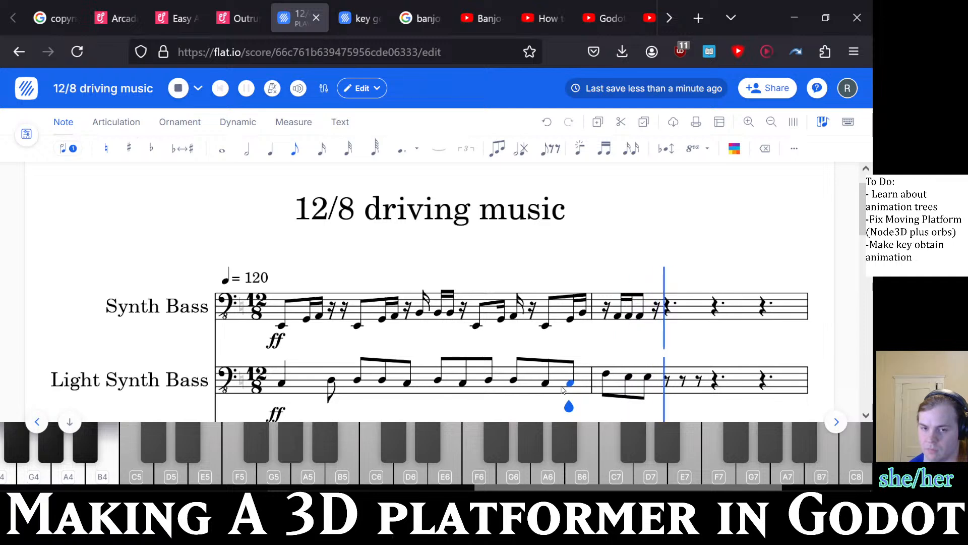
key(space)
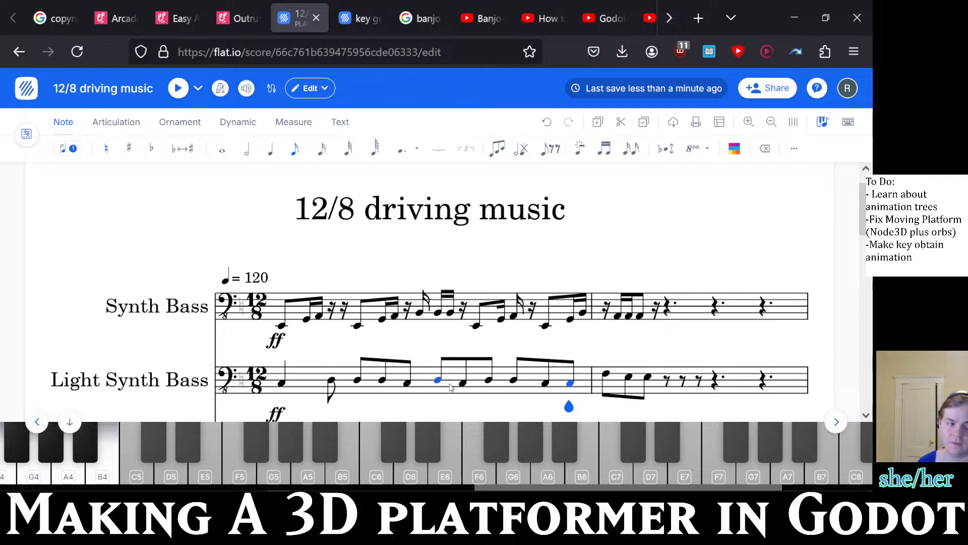
key(alt+Tab)
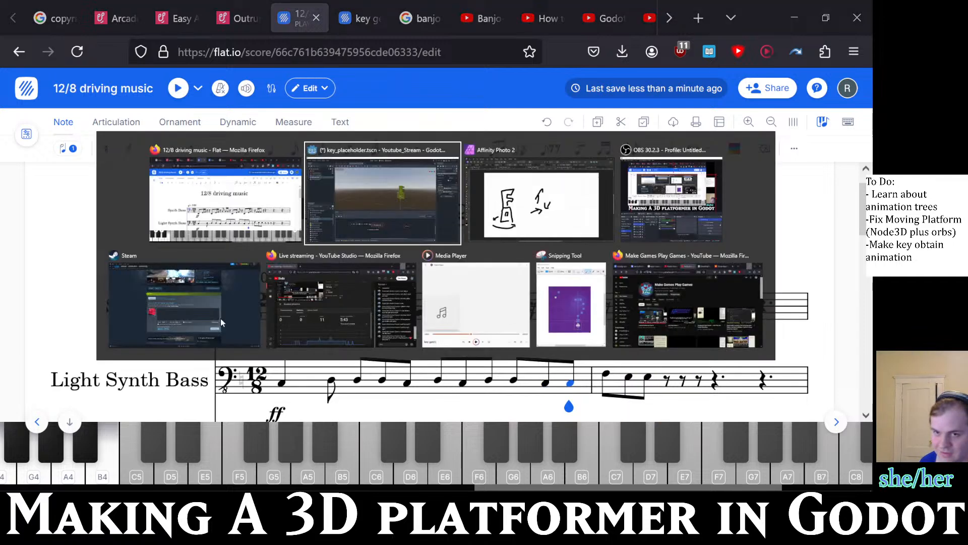
key(alt+Tab)
key(alt+Tab)
key(alt+Tab)
key(alt+Tab)
key(alt+Tab)
key(alt+Tab)
key(alt+Tab)
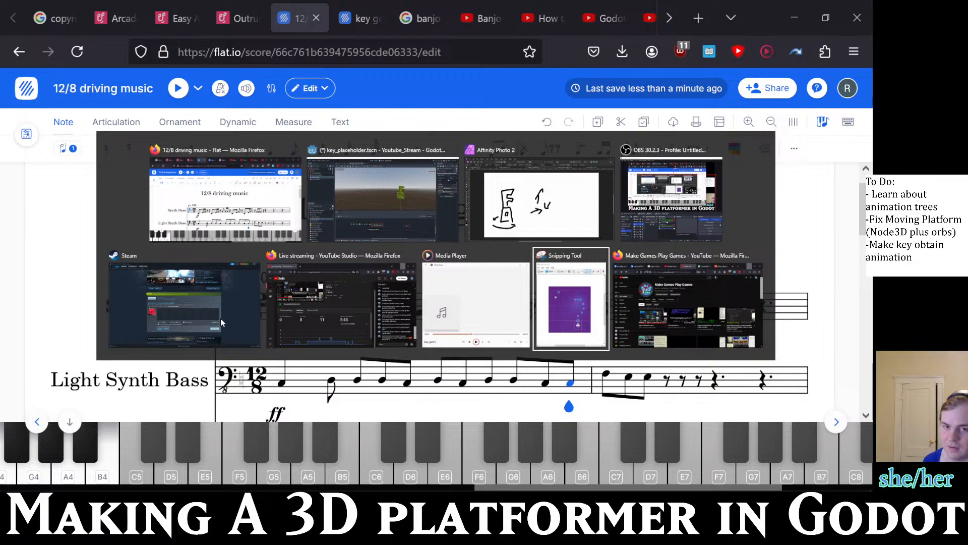
key(alt+Tab)
key(alt+Tab)
key(alt+Tab)
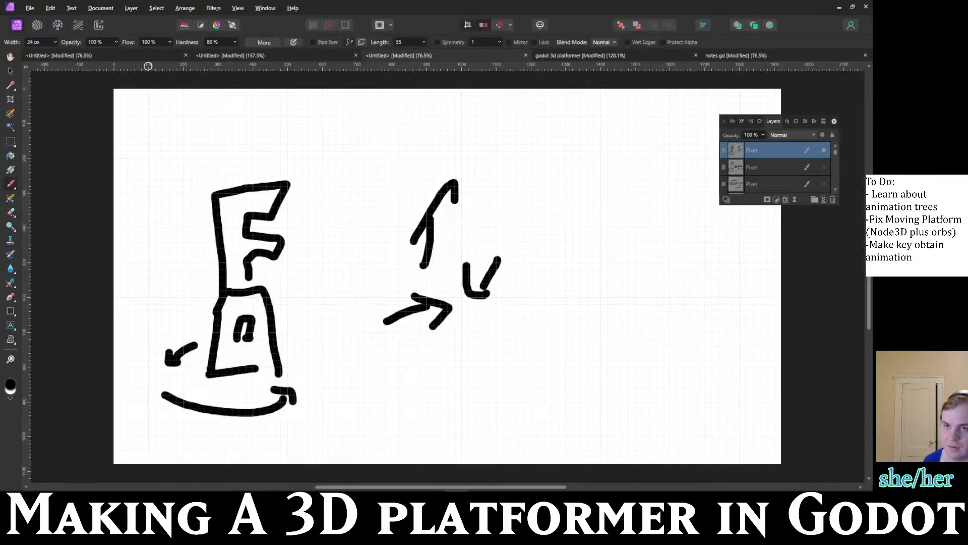
key(alt+Tab)
key(alt+Tab)
key(alt+Tab)
key(alt+Tab)
key(alt+Tab)
key(alt+Tab)
key(alt+Tab)
key(alt+Tab)
key(alt+Tab)
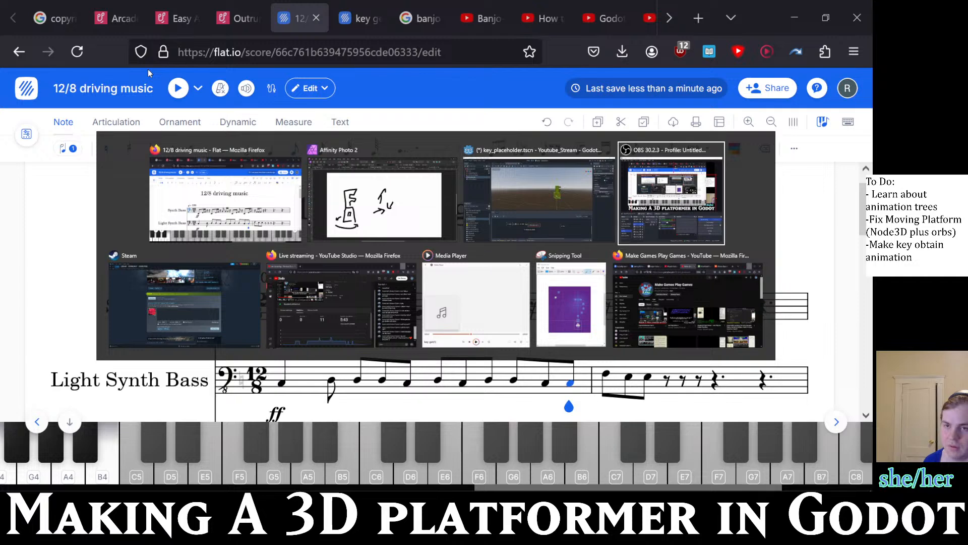
key(alt+Tab)
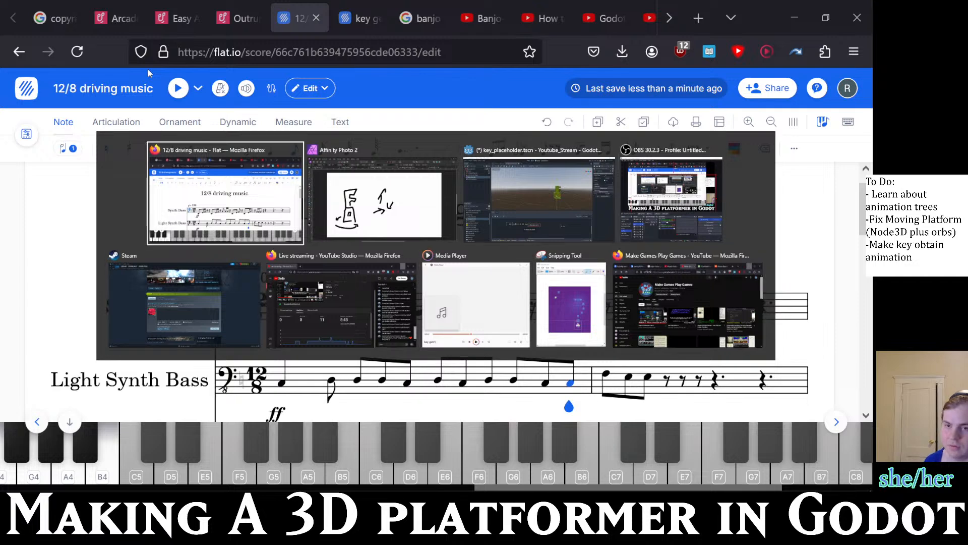
- Close the Banjo-Kazooie: All Jiggies video tab and switch to the open Godot 4: Character Animation video
click(504, 9)
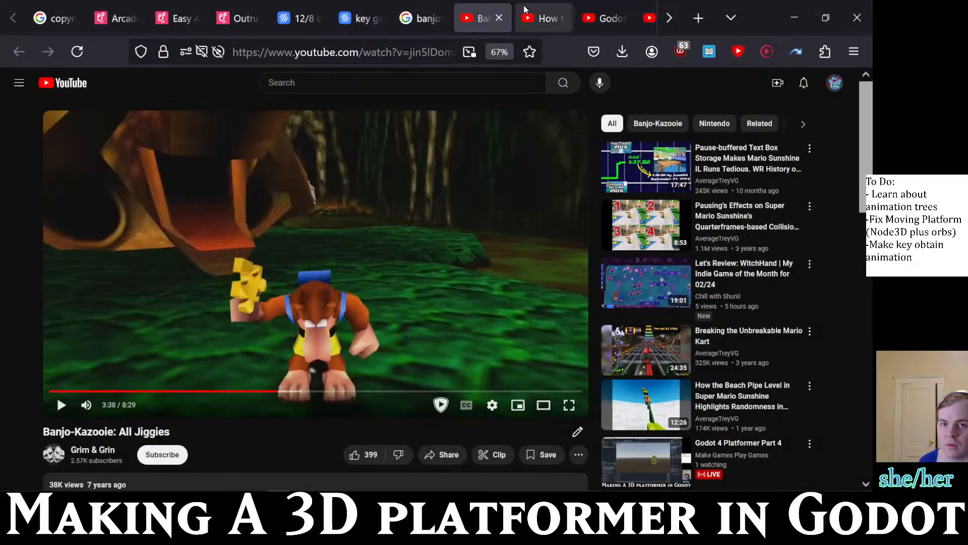
click(526, 9)
click(499, 18)
click(499, 19)
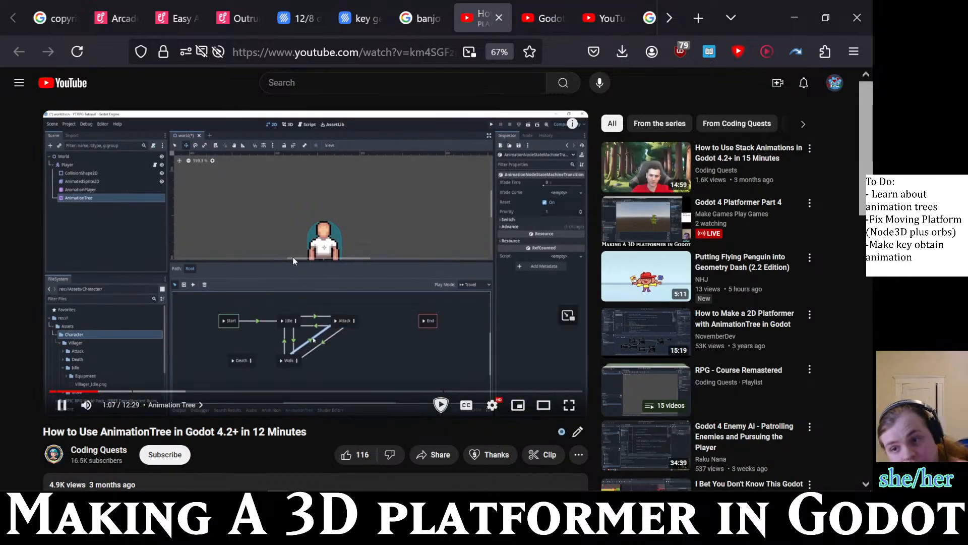
click(353, 203)
click(543, 18)
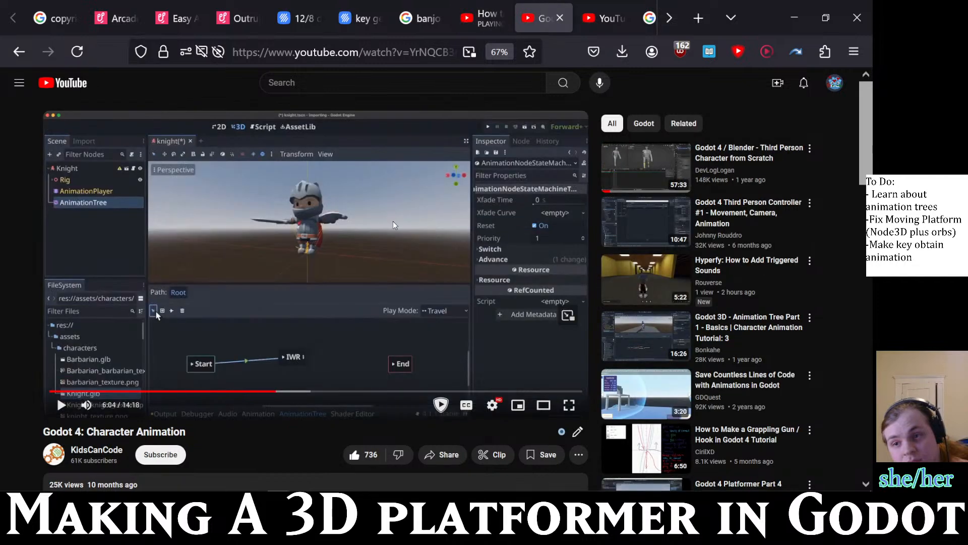